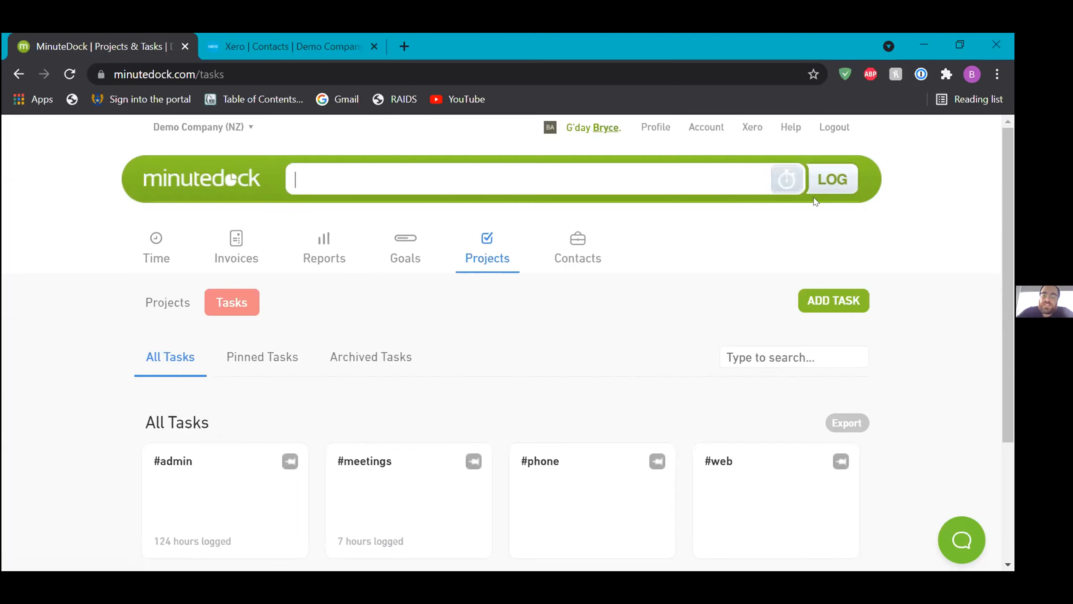
left_click(785, 182)
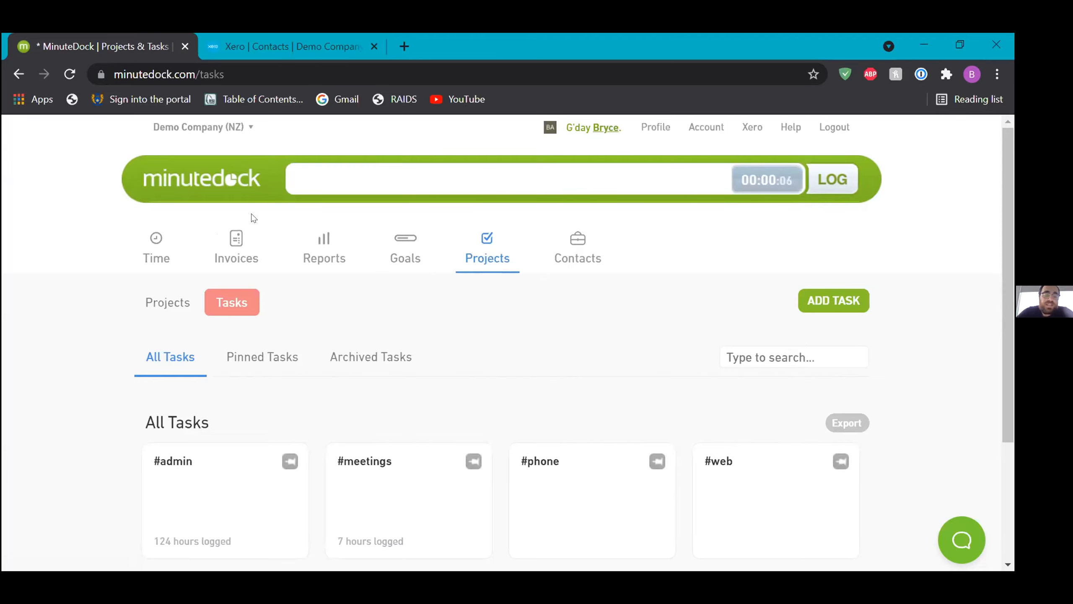
scroll(252, 215, "down", 1)
scroll(251, 213, "up", 1)
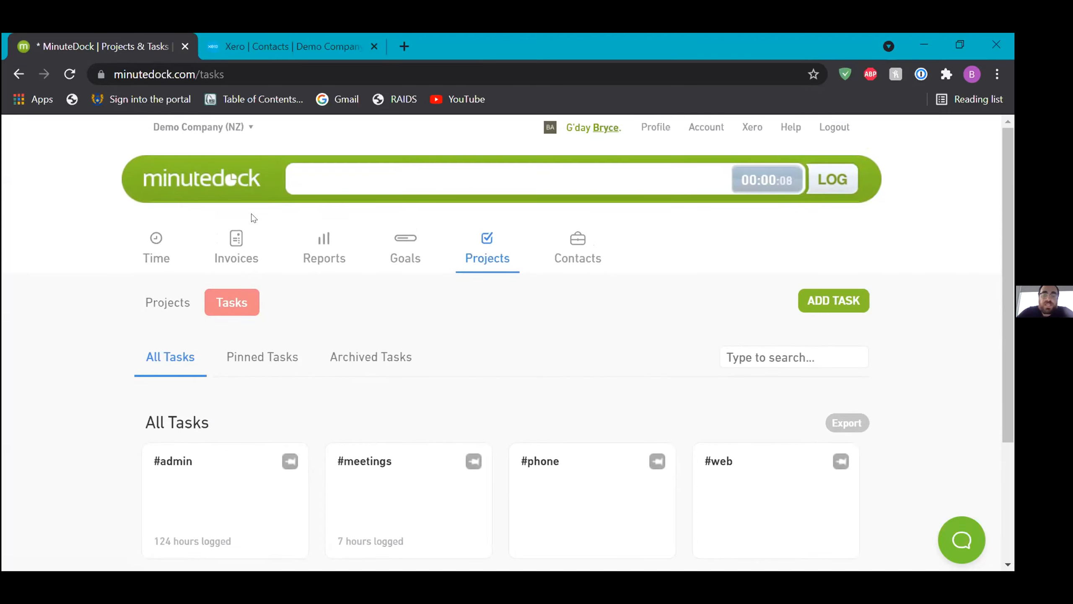
left_click(321, 182)
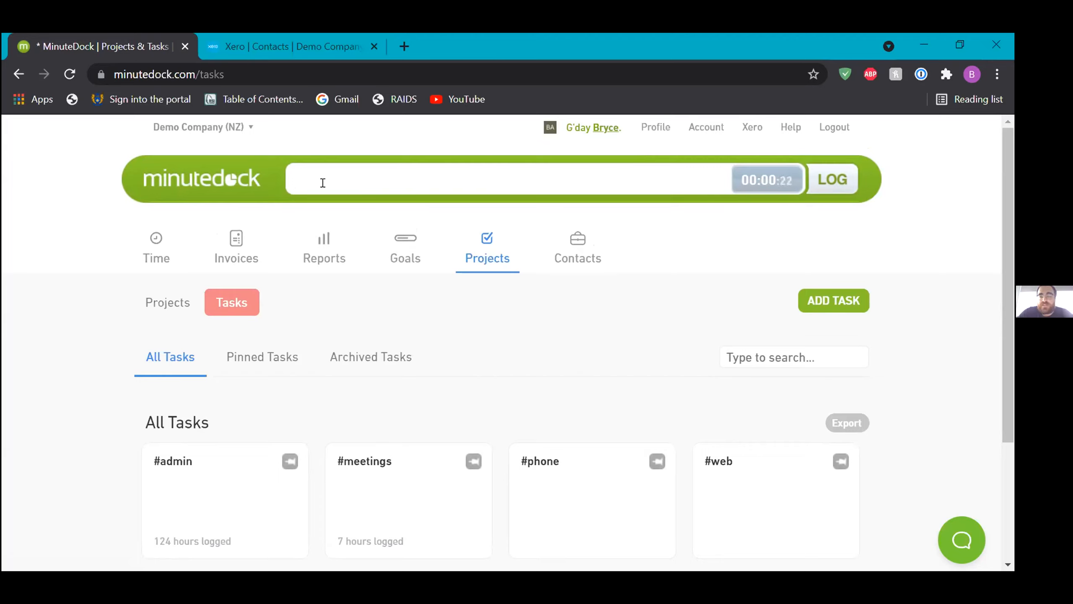
type("@")
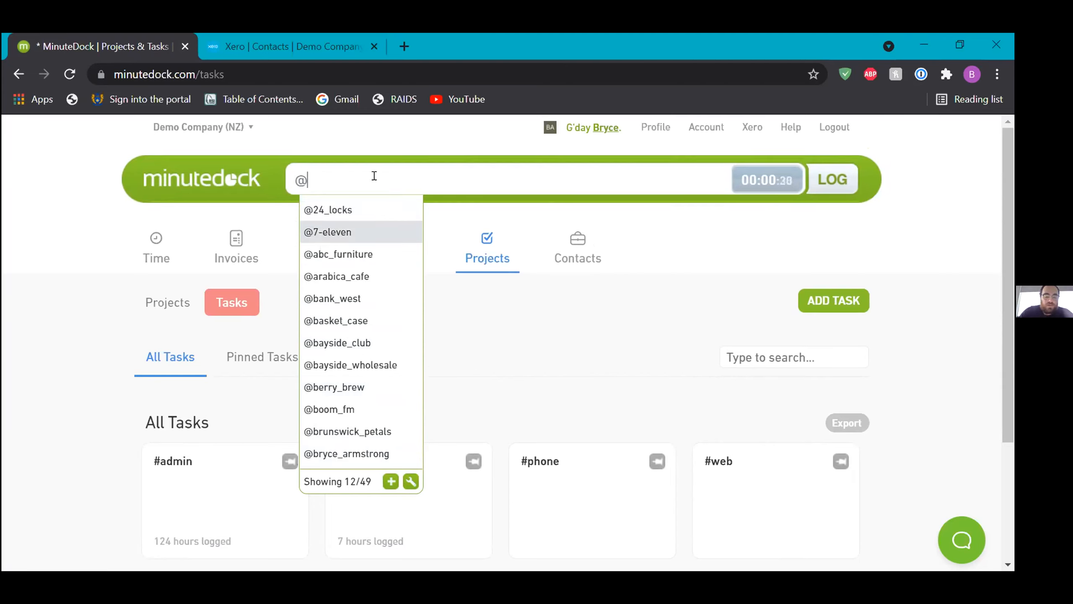
type("mi")
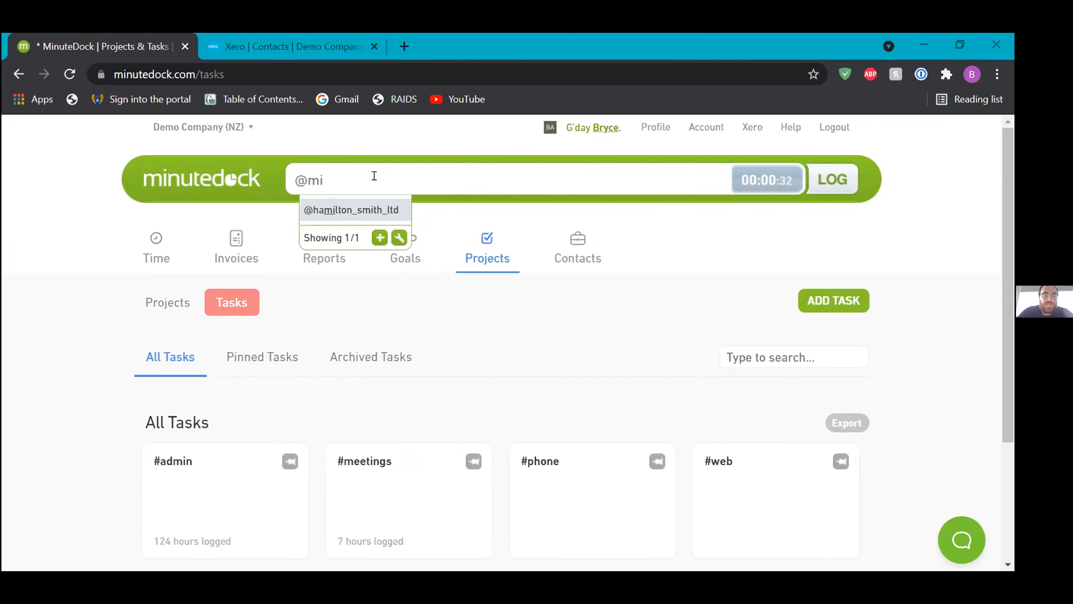
left_click(352, 210)
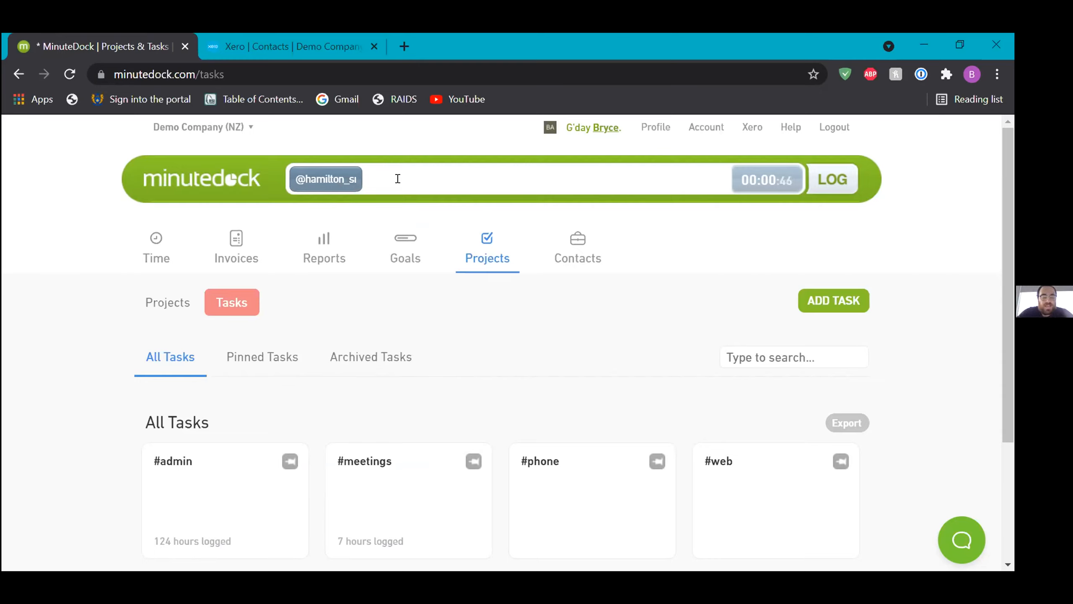
- Tag the running entry with the #web task, enter a time of 10 mins and log it
type("#")
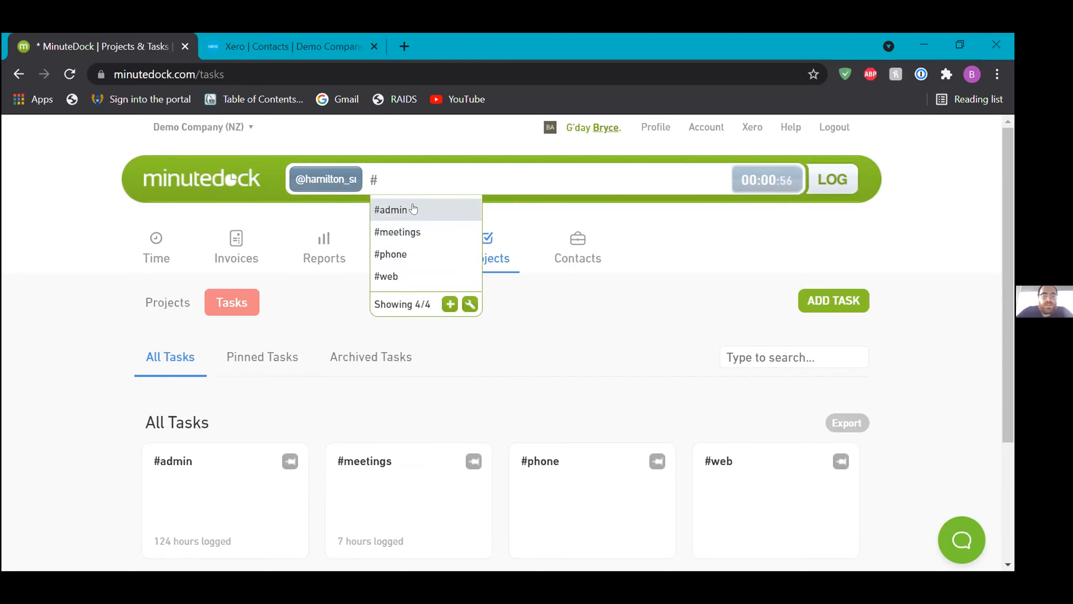
type("web")
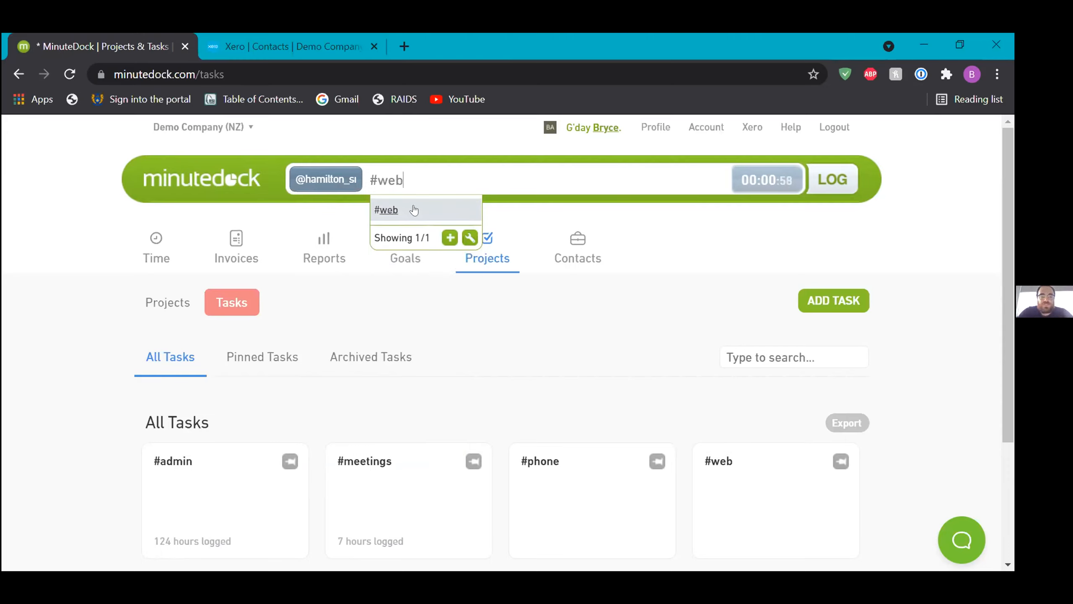
key("Return")
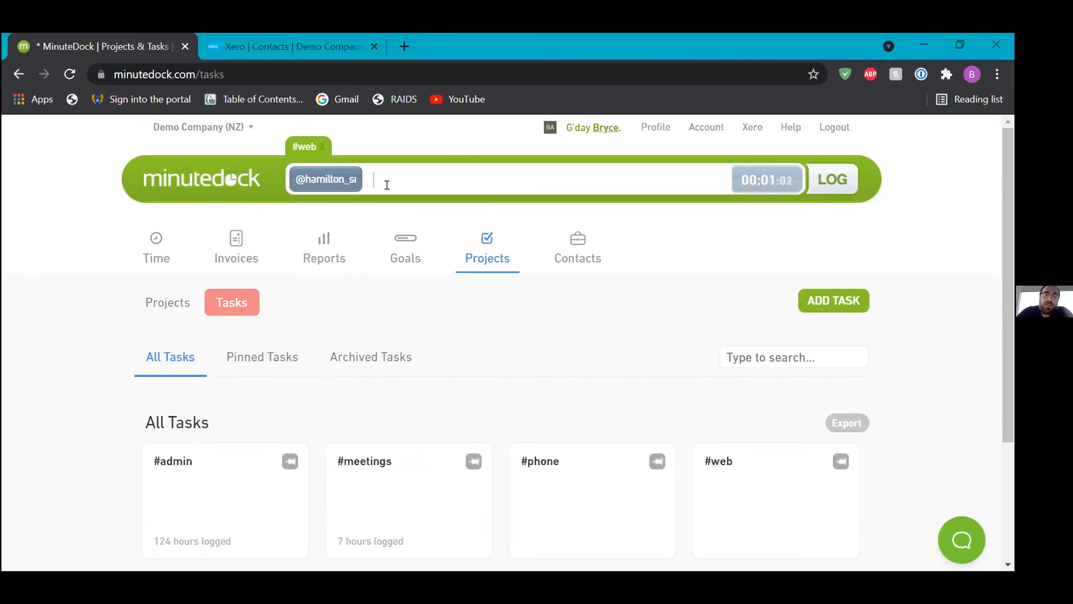
scroll(387, 185, "down", 1)
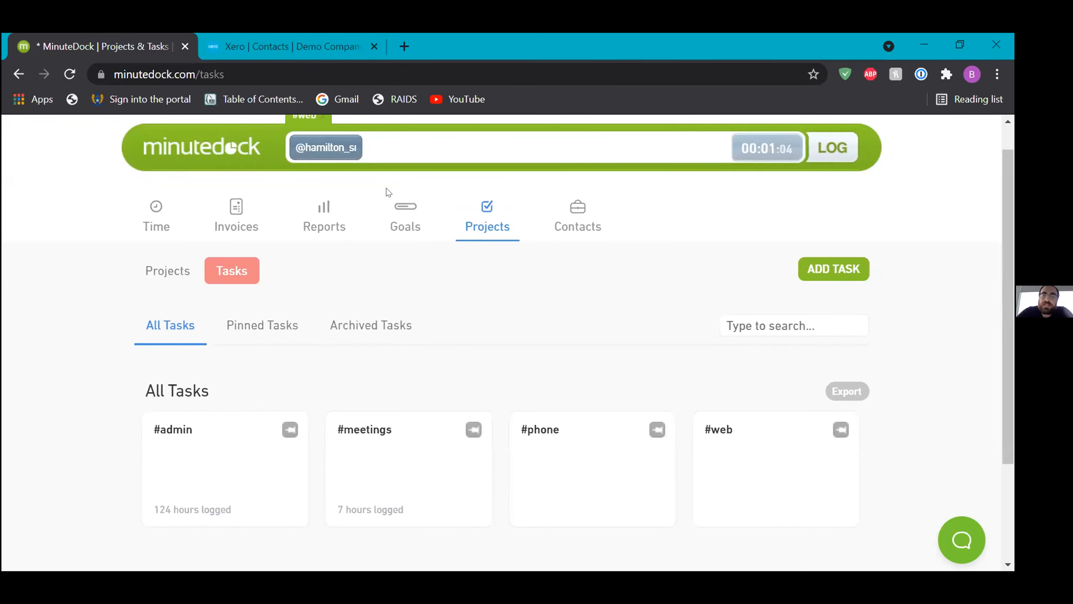
scroll(387, 185, "up", 1)
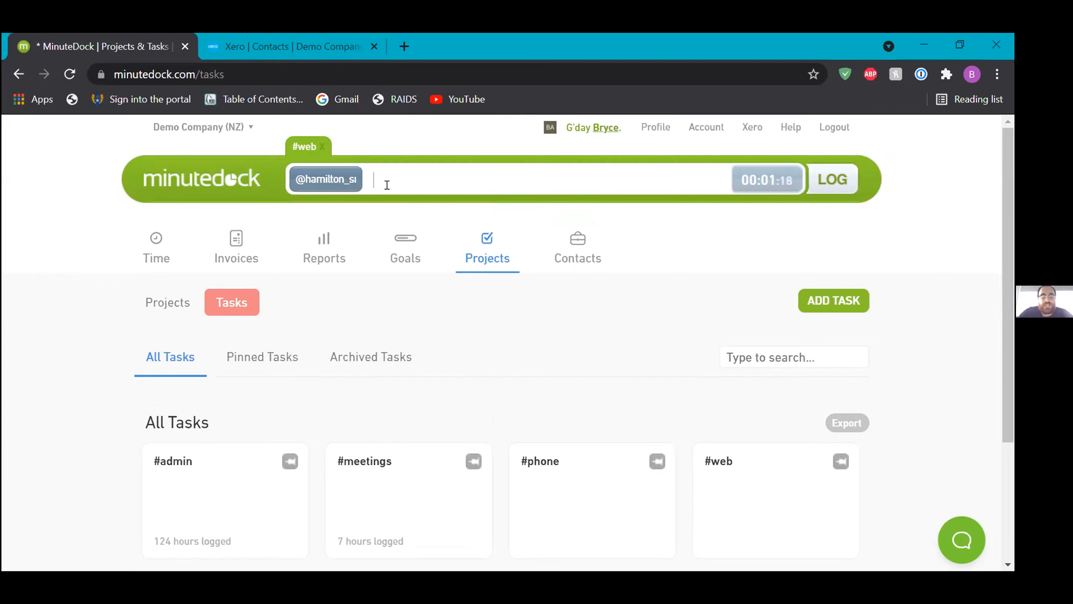
type("10")
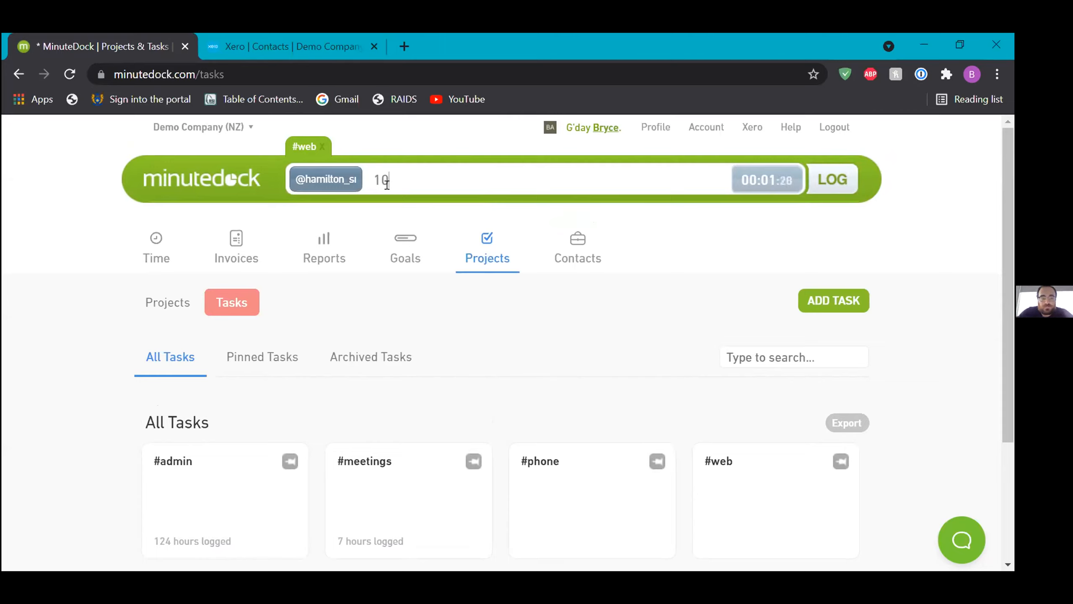
type("mins")
key("Return")
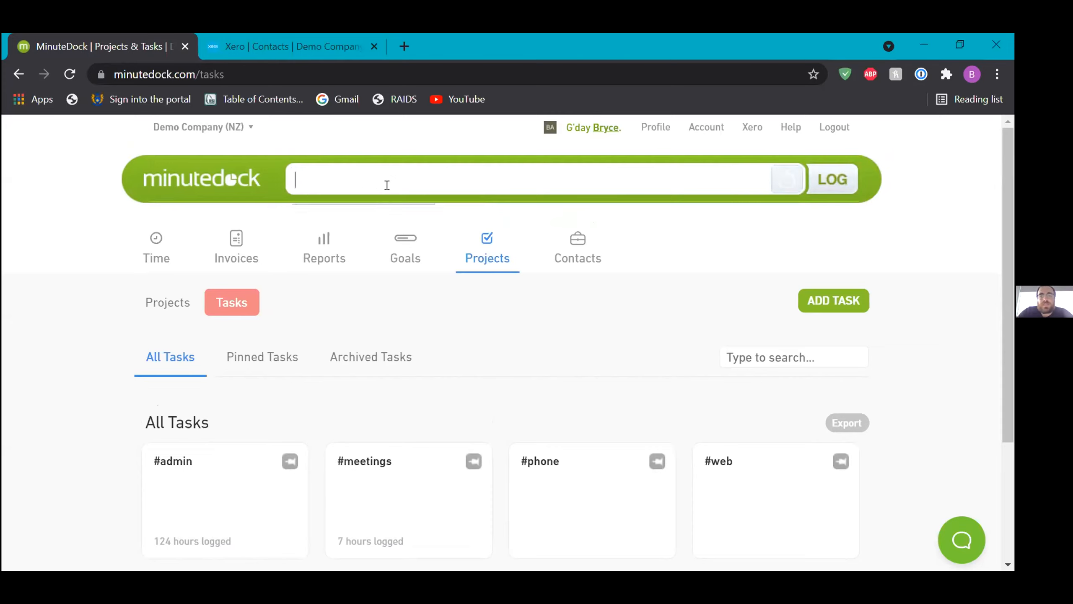
- Resume today's logged #web entry from the Time page, then pause and restart its timer
scroll(387, 192, "down", 2)
scroll(315, 192, "down", 2)
scroll(315, 193, "up", 1)
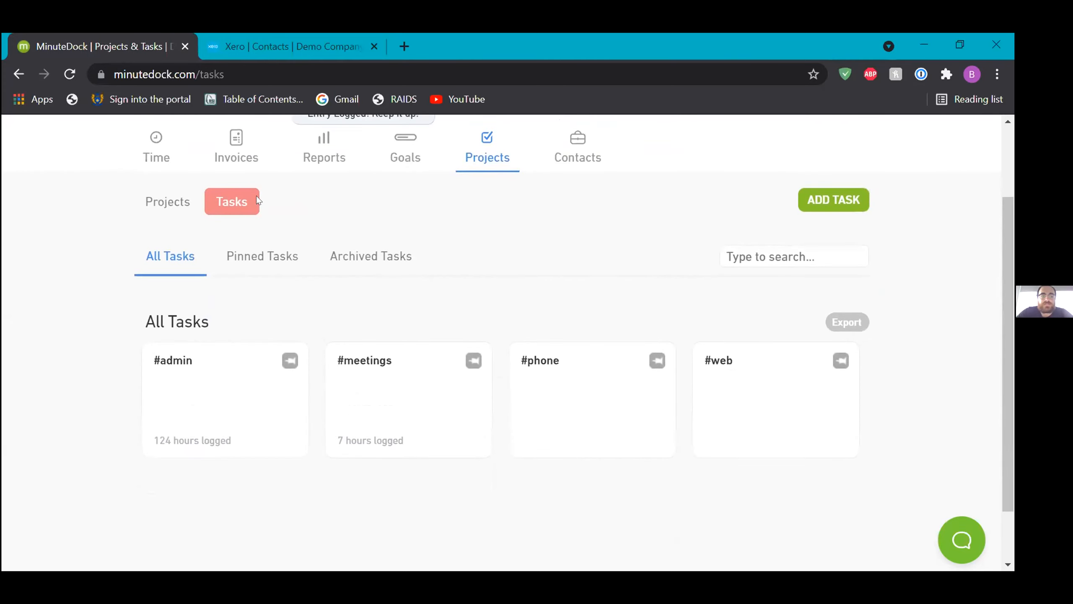
scroll(236, 191, "down", 2)
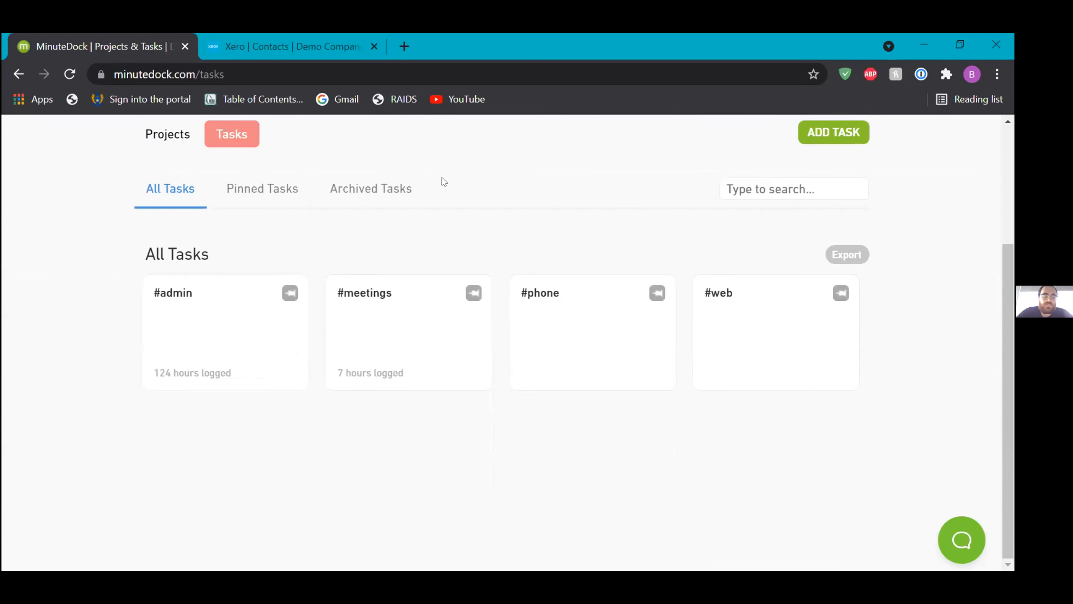
scroll(149, 259, "up", 5)
left_click(149, 258)
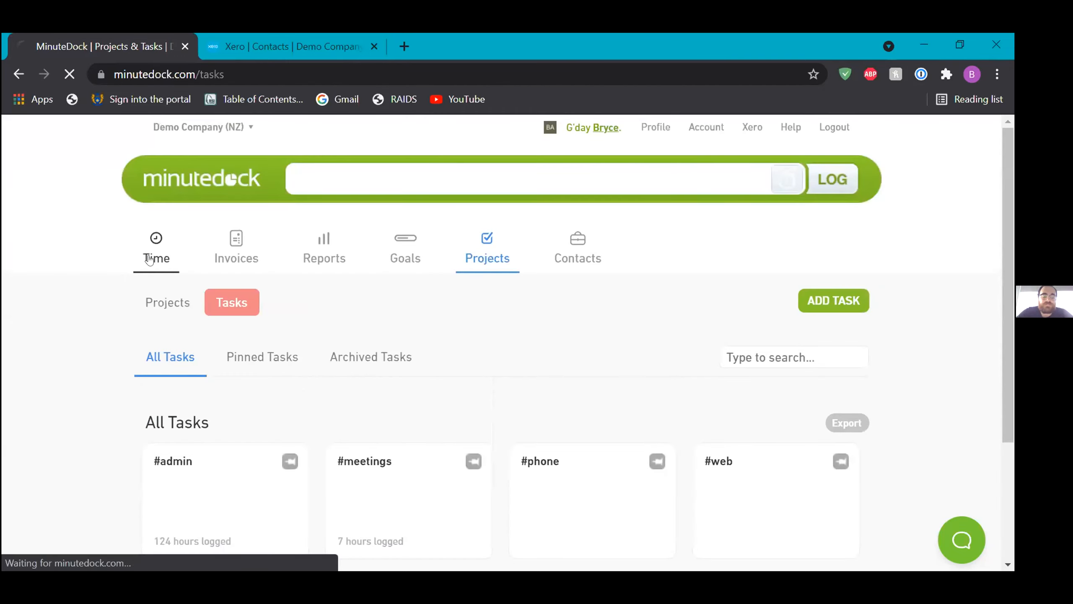
scroll(60, 426, "down", 3)
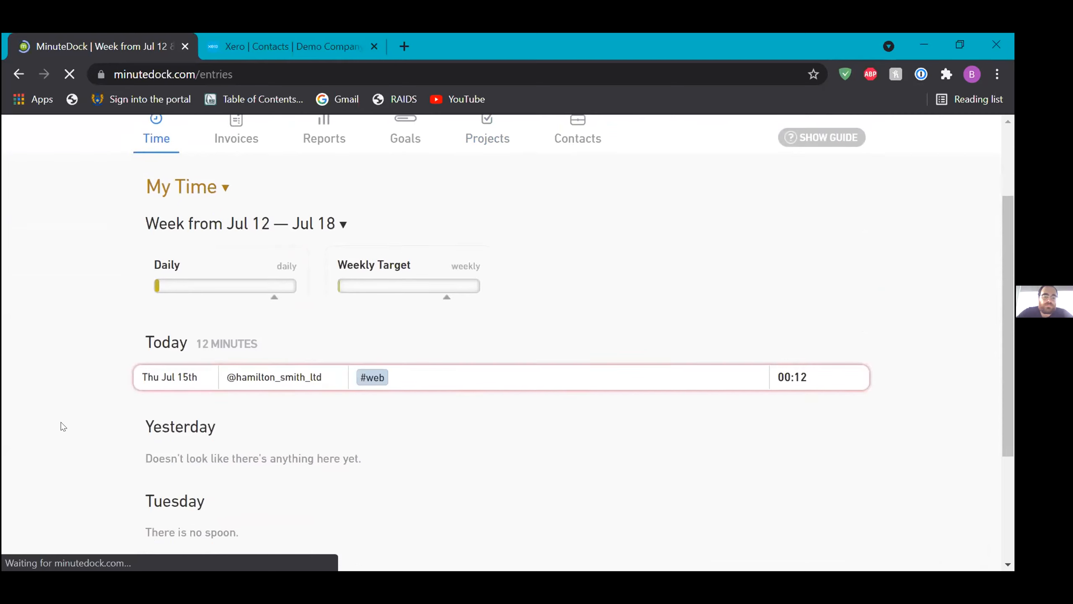
left_click(750, 374)
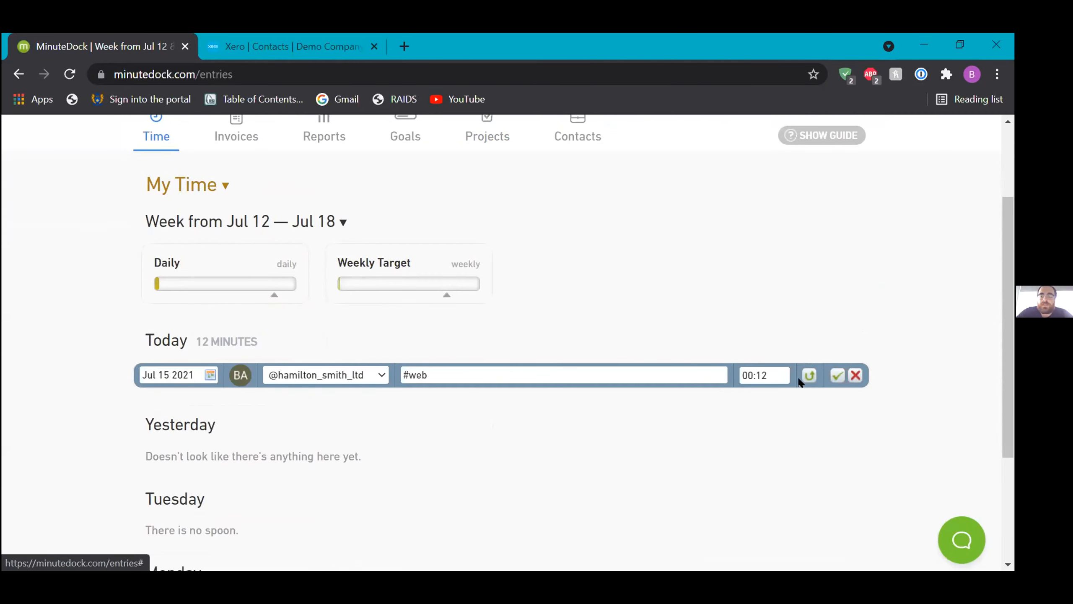
left_click(808, 376)
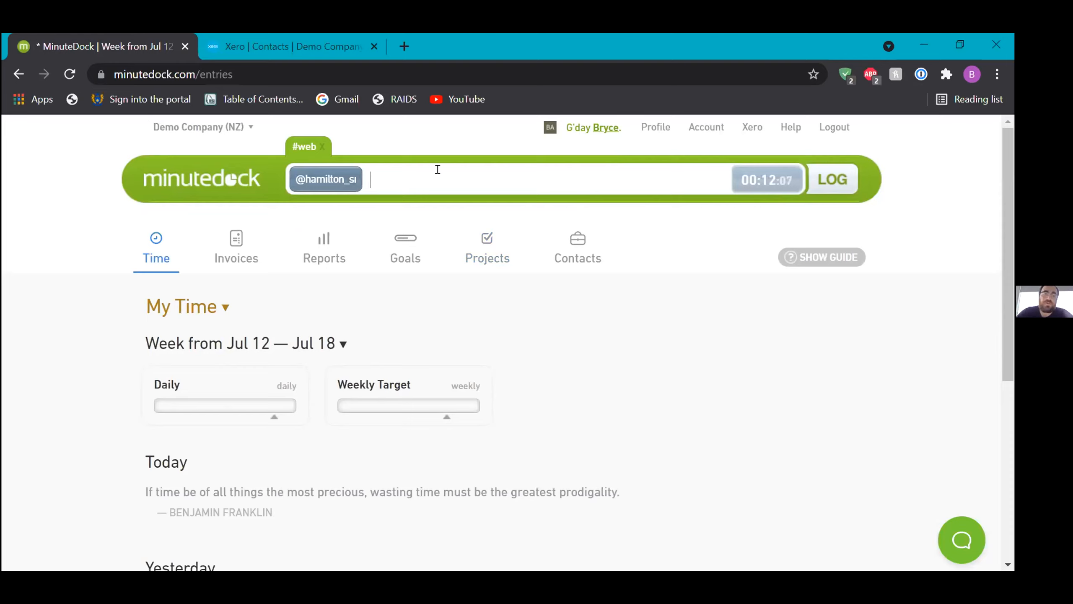
left_click(783, 180)
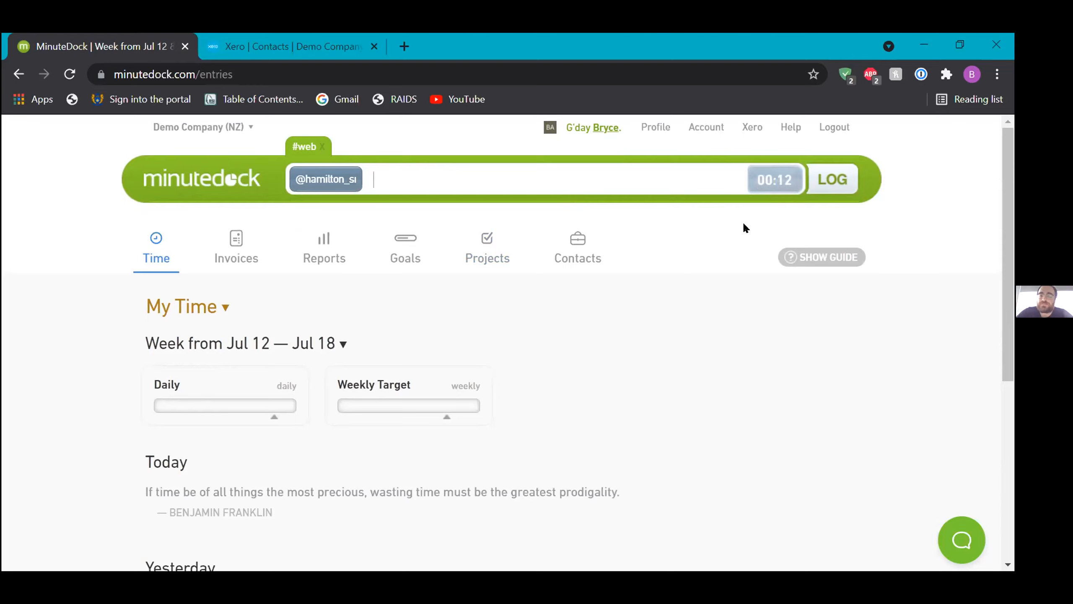
left_click(756, 182)
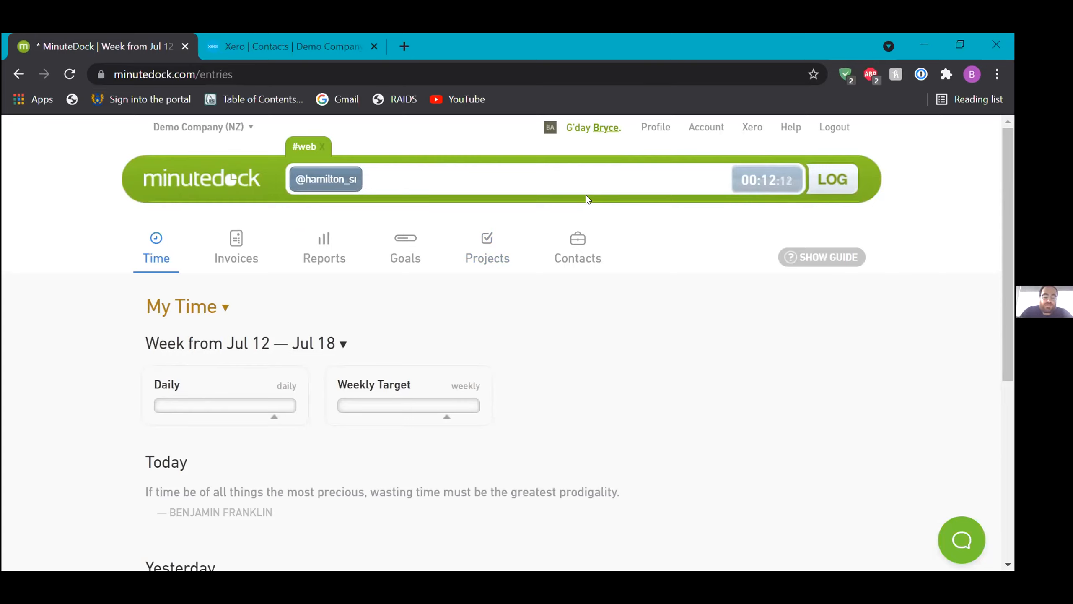
- Add the description "xero user webinar" to the running #web entry and log it
type("mj")
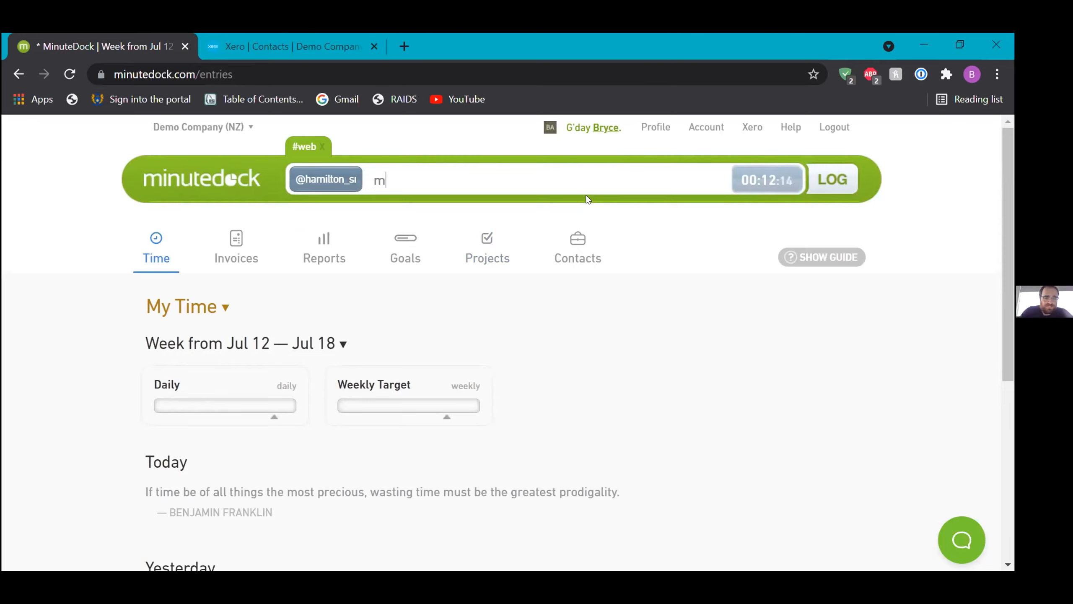
key("BackSpace")
key("BackSpace")
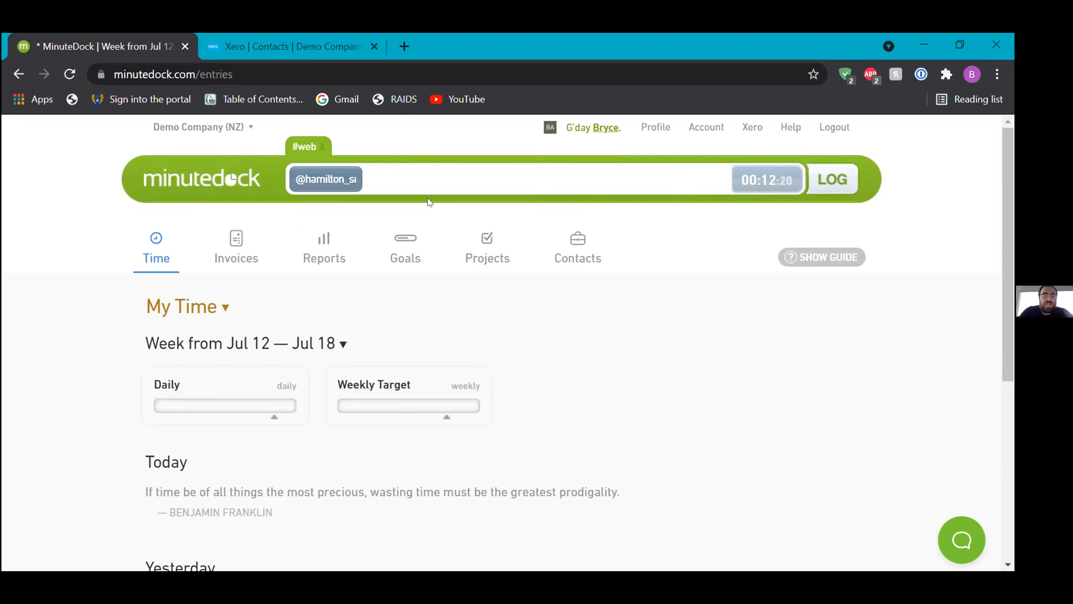
type("xero user webinar")
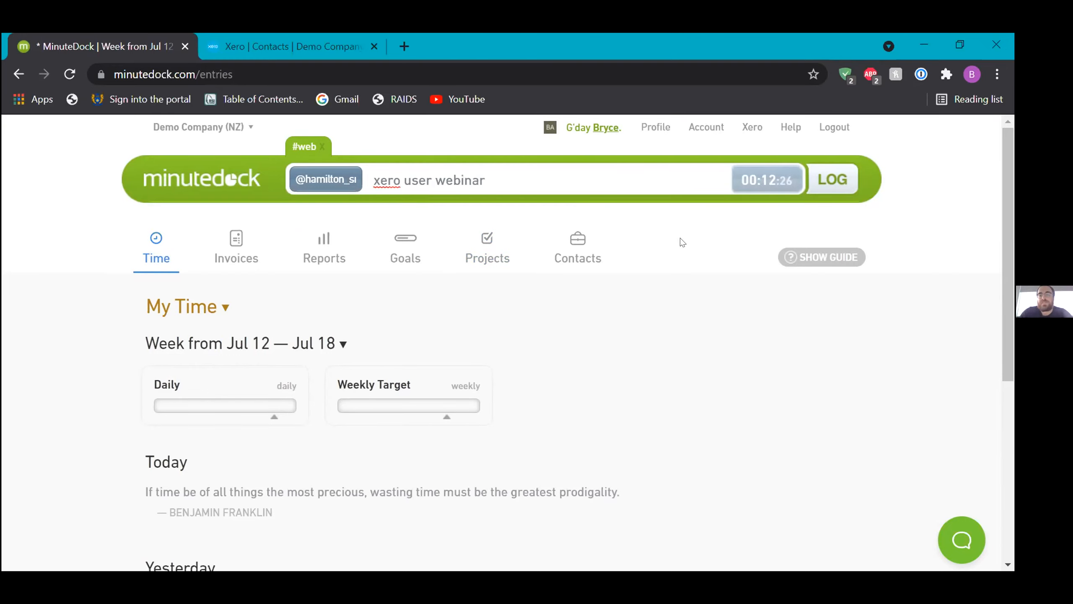
left_click(824, 182)
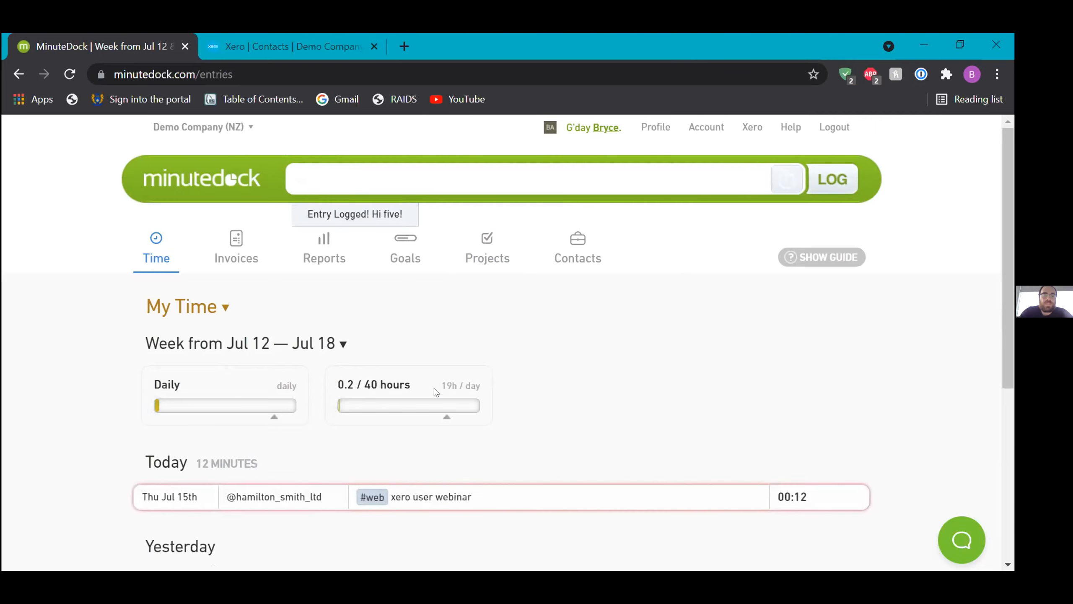
- Open today's logged webinar entry for editing and examine its date, contact, description and duration fields
scroll(435, 387, "down", 5)
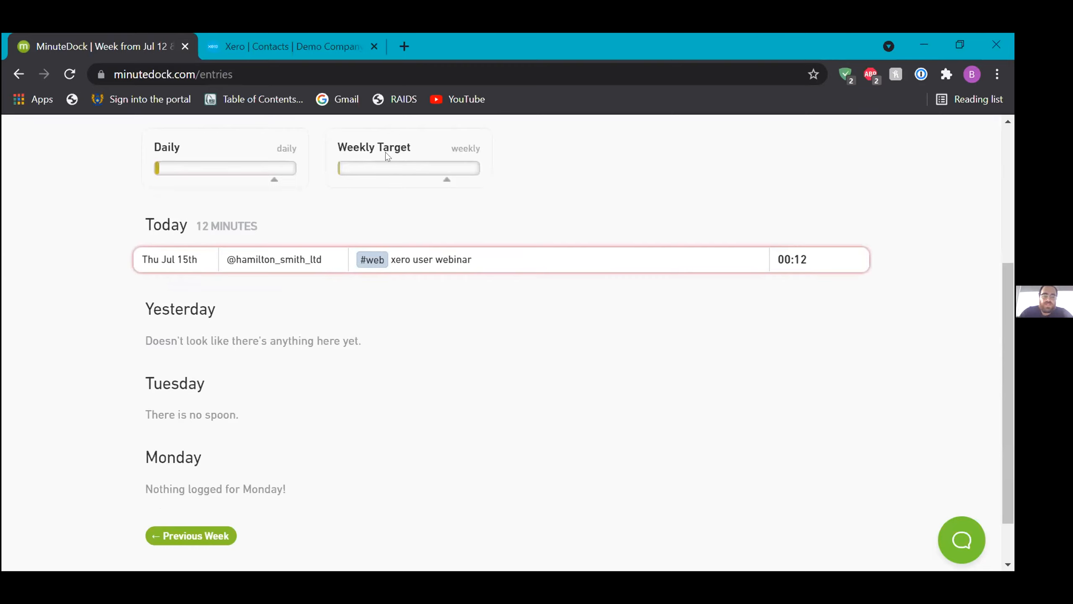
left_click(284, 262)
left_click(448, 202)
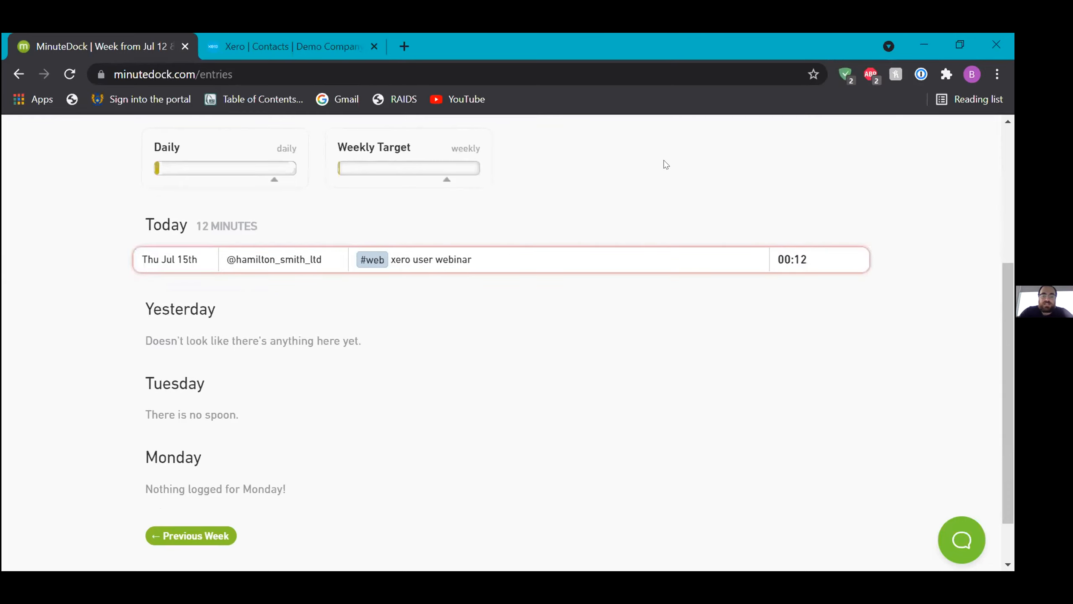
left_click(495, 259)
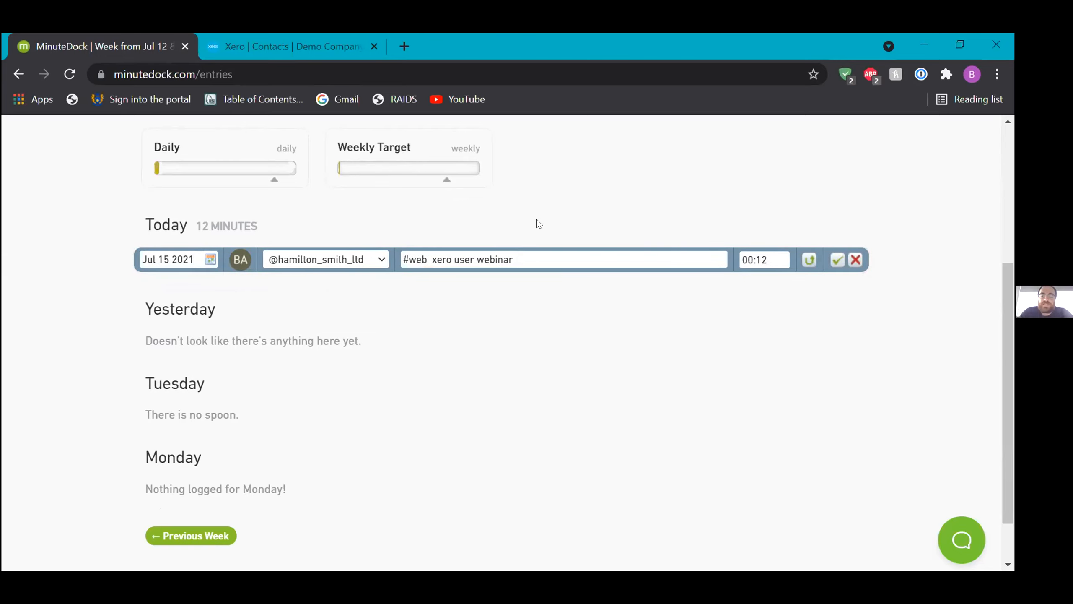
scroll(539, 223, "down", 1)
mouse_move(469, 313)
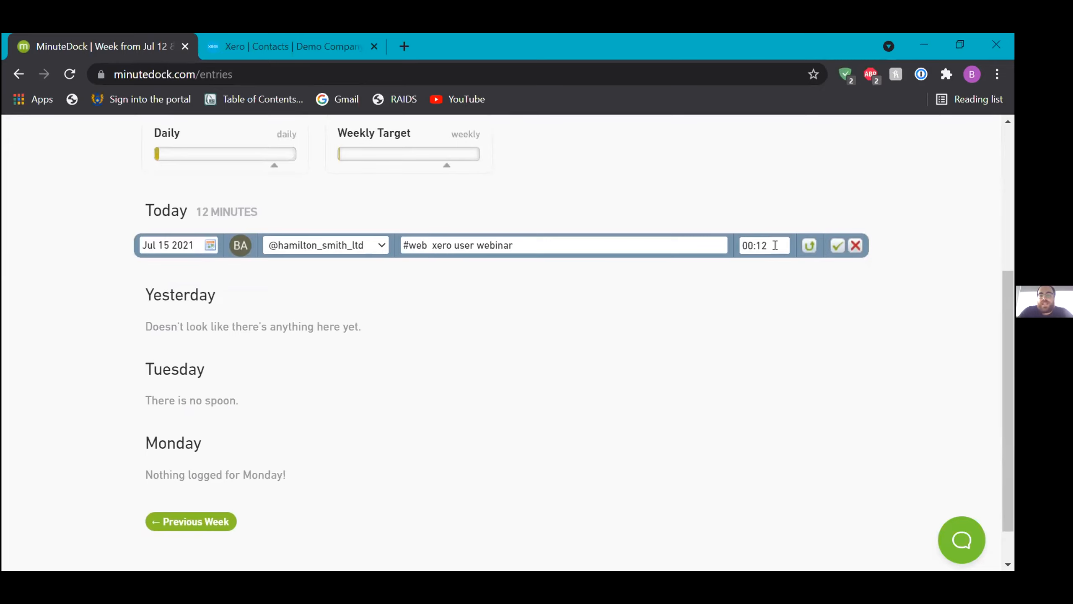
left_click(532, 245)
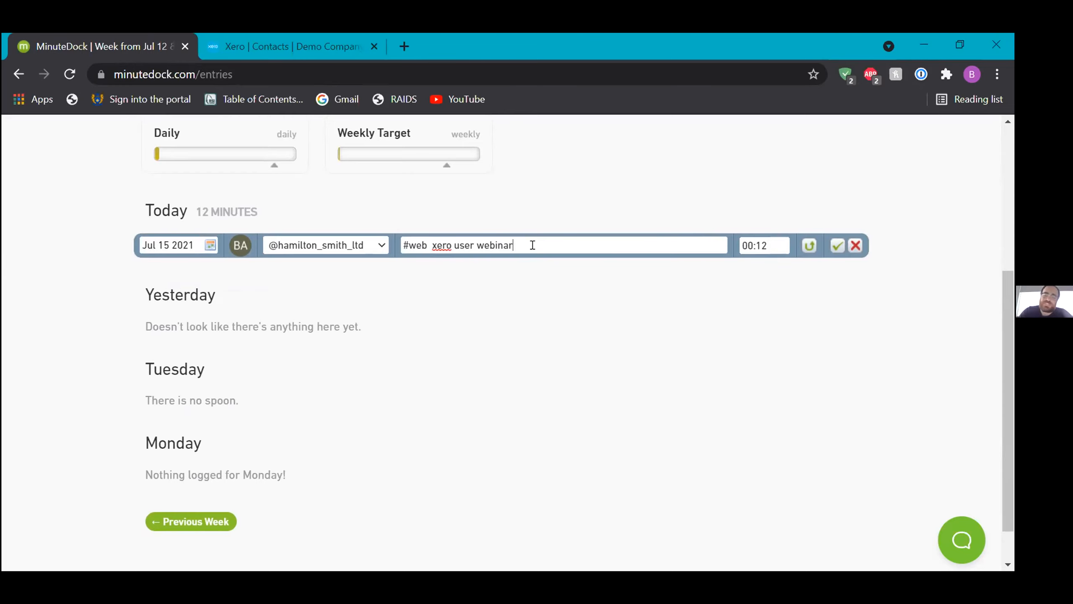
scroll(584, 198, "up", 2)
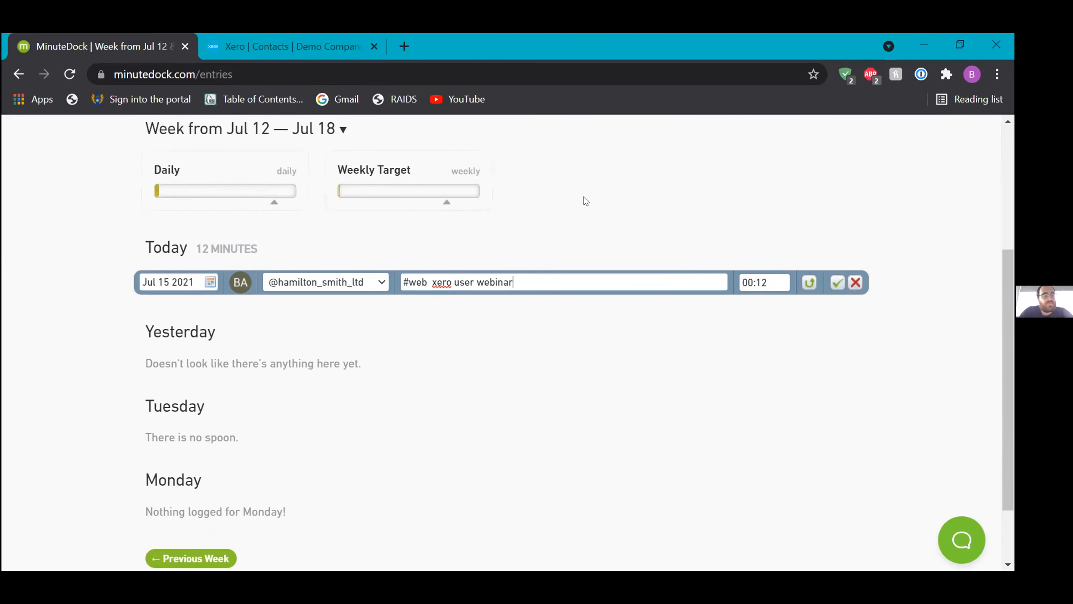
scroll(586, 200, "up", 4)
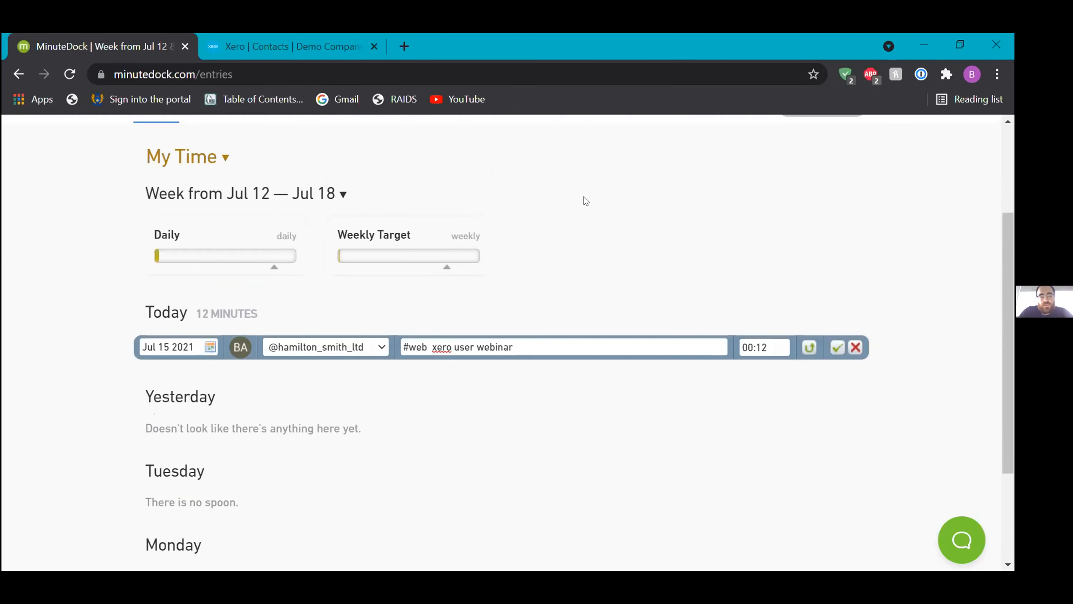
left_click(693, 167)
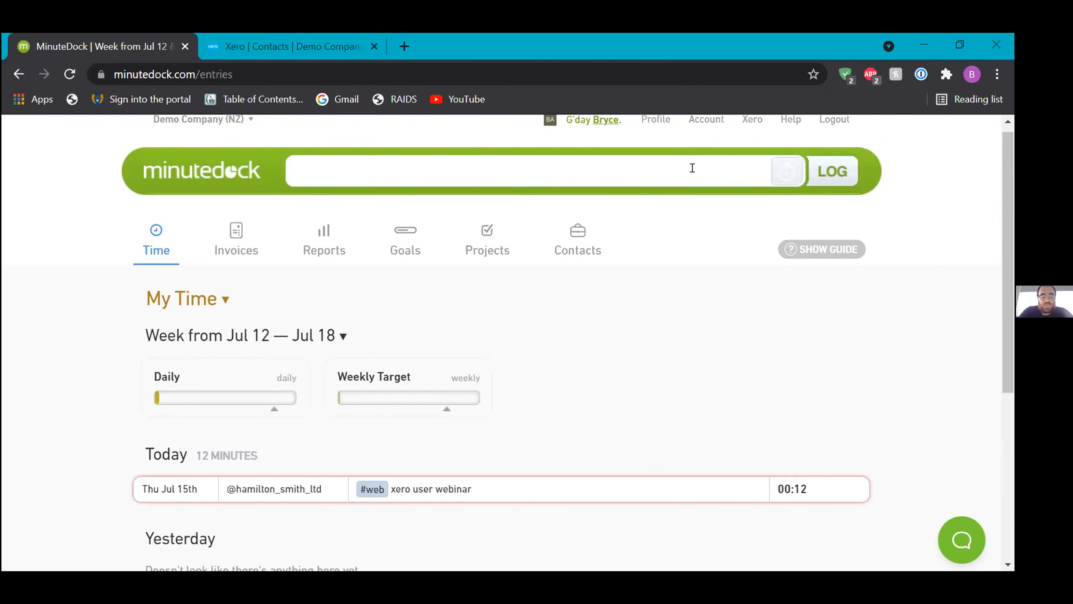
type("@")
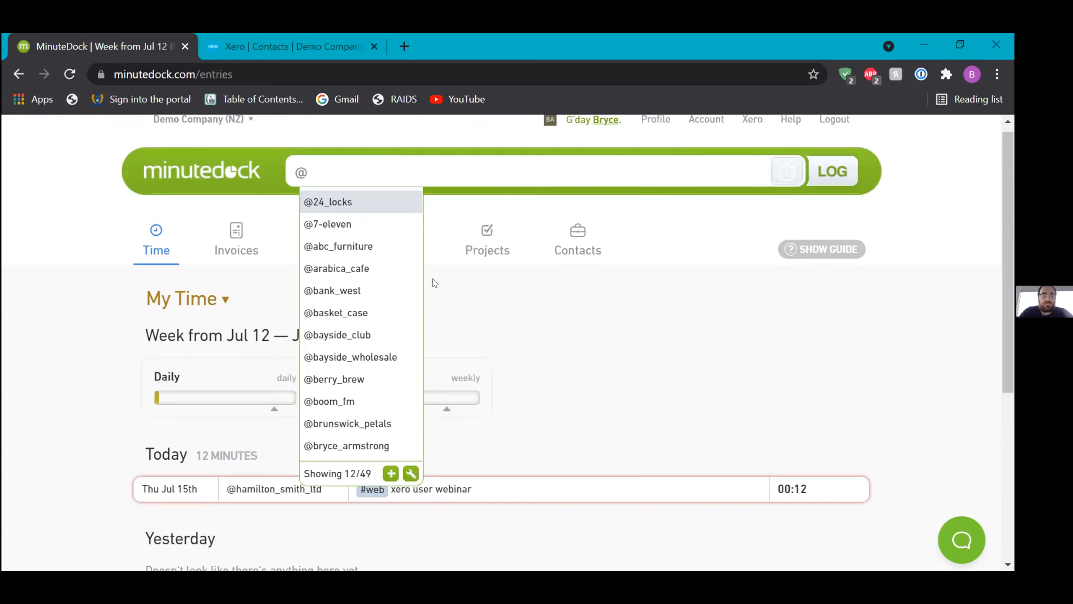
left_click(373, 306)
type("2hr")
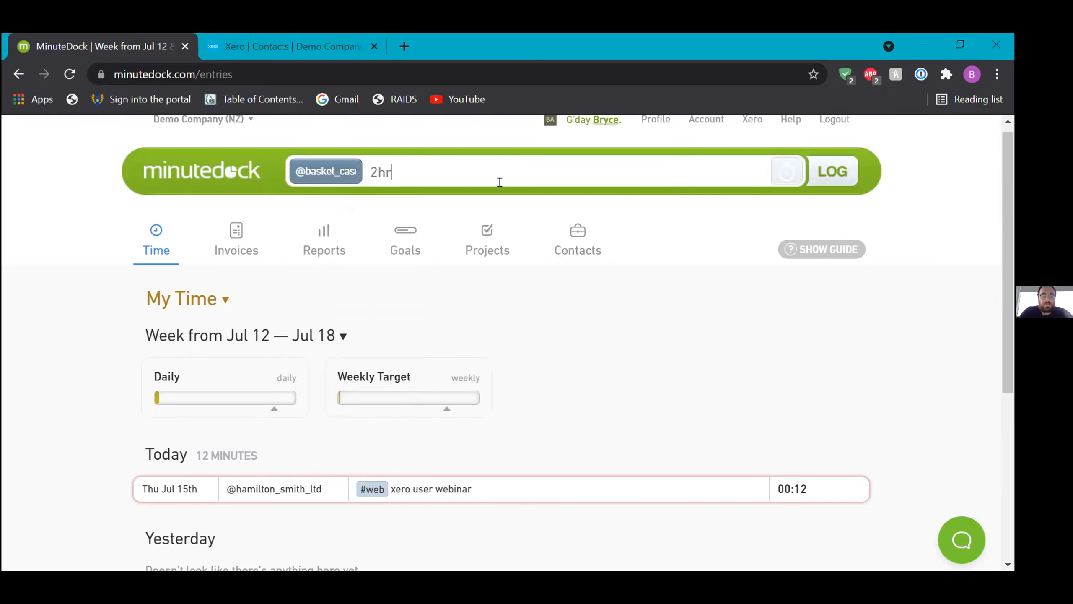
key("Return")
scroll(671, 374, "down", 3)
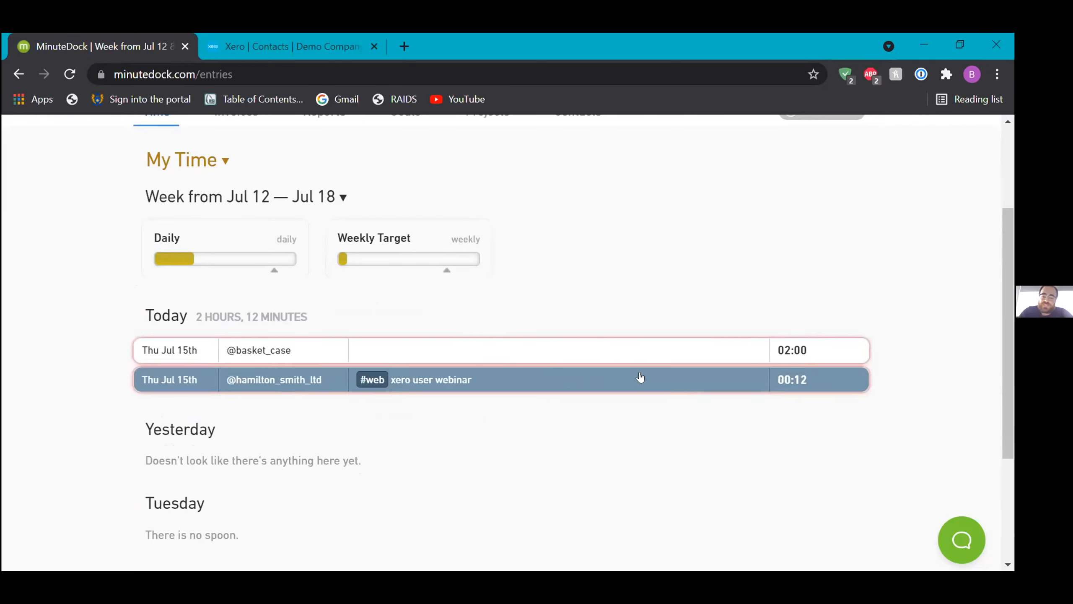
left_click(651, 376)
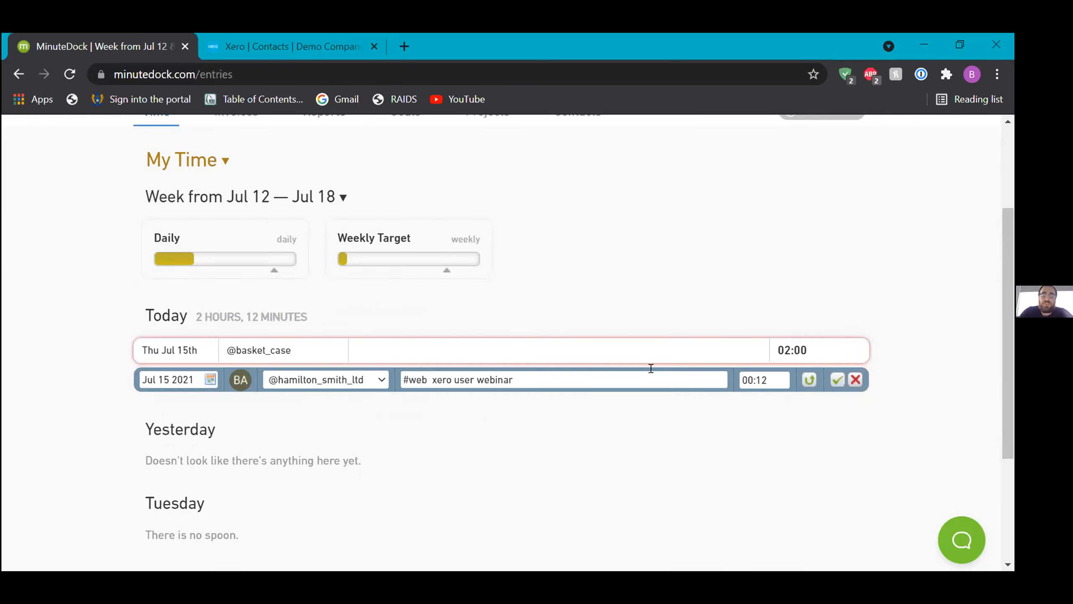
left_click(809, 379)
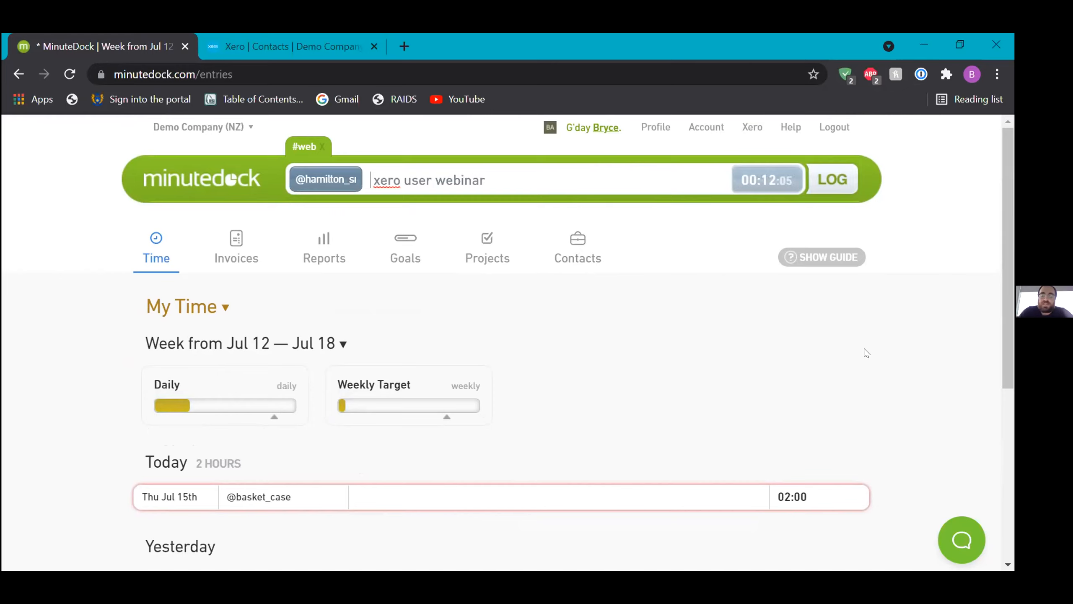
left_click(835, 189)
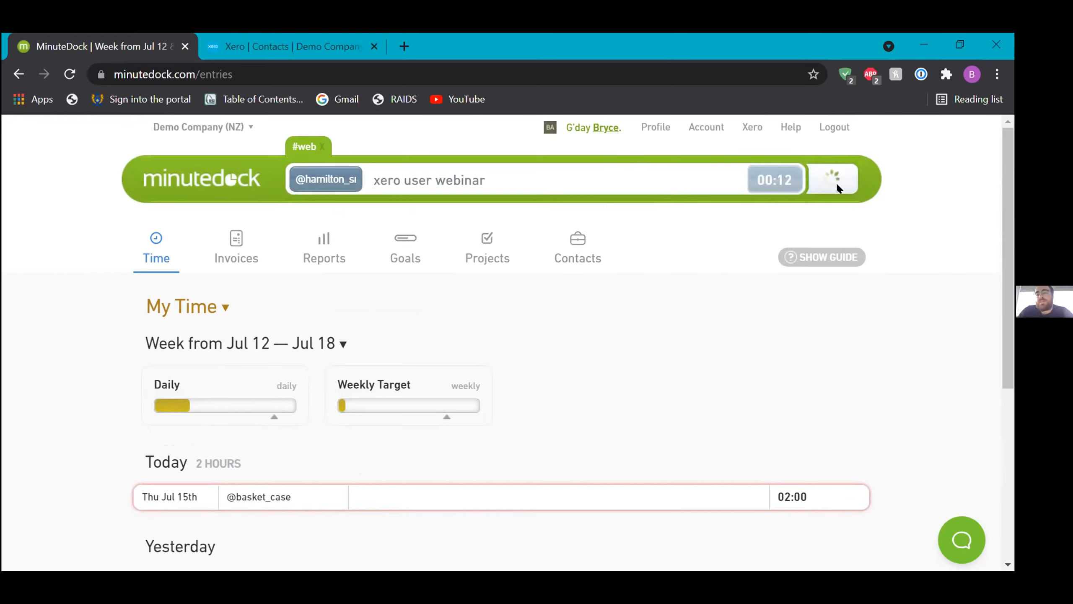
- Open today's webinar entry to review its editable fields, and return to the empty time entry bar
scroll(663, 326, "down", 3)
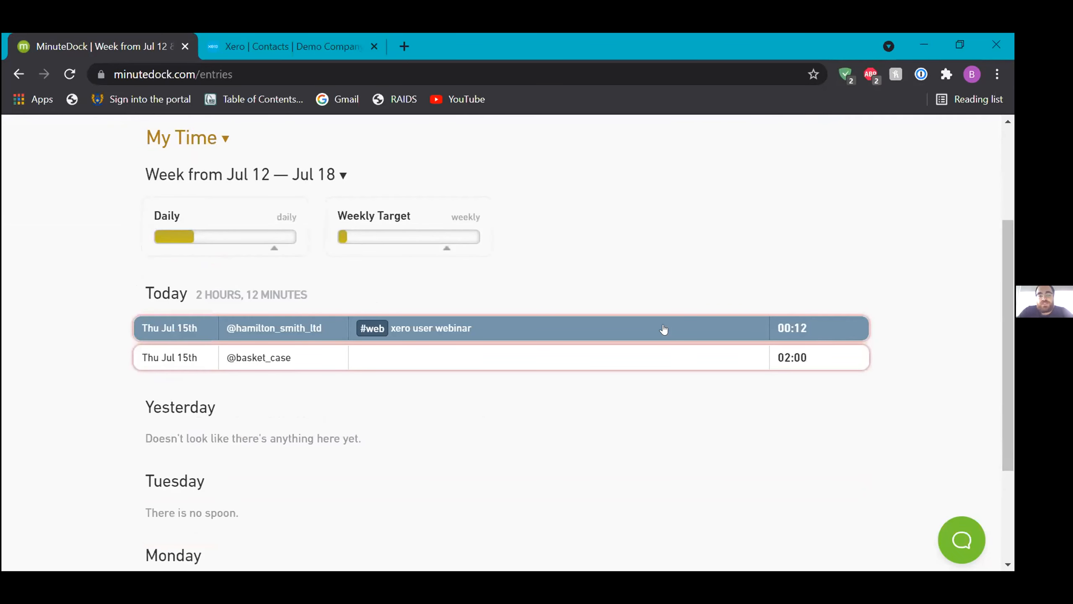
left_click(663, 329)
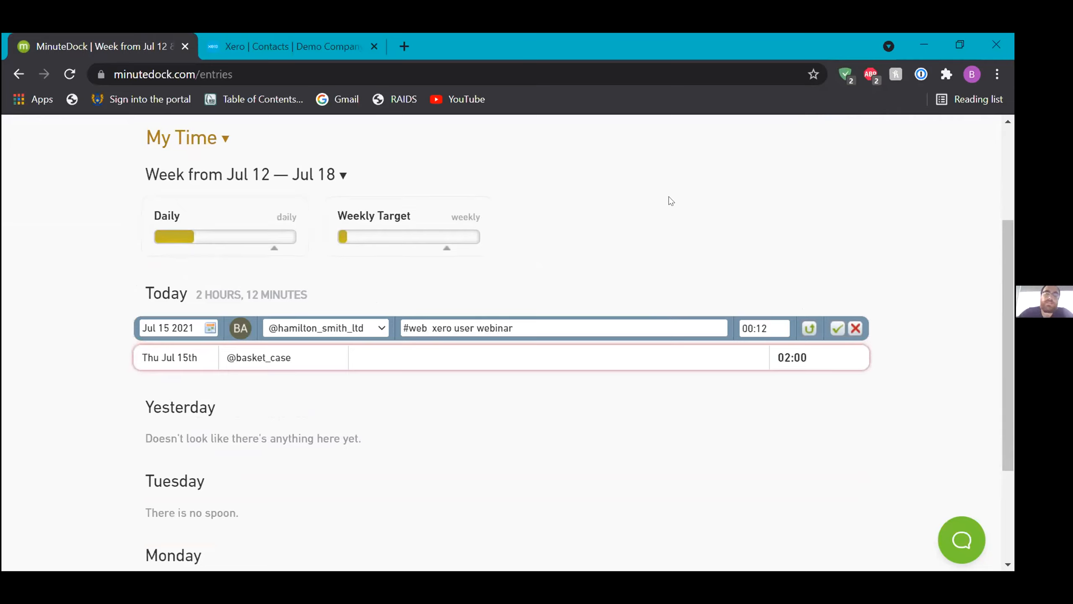
scroll(669, 196, "up", 3)
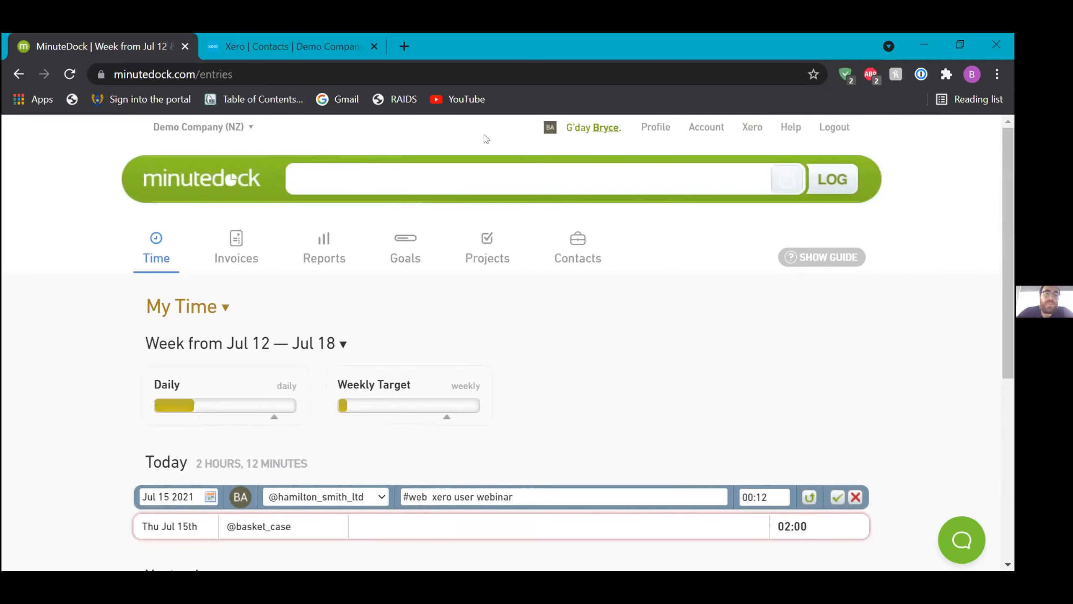
left_click(431, 190)
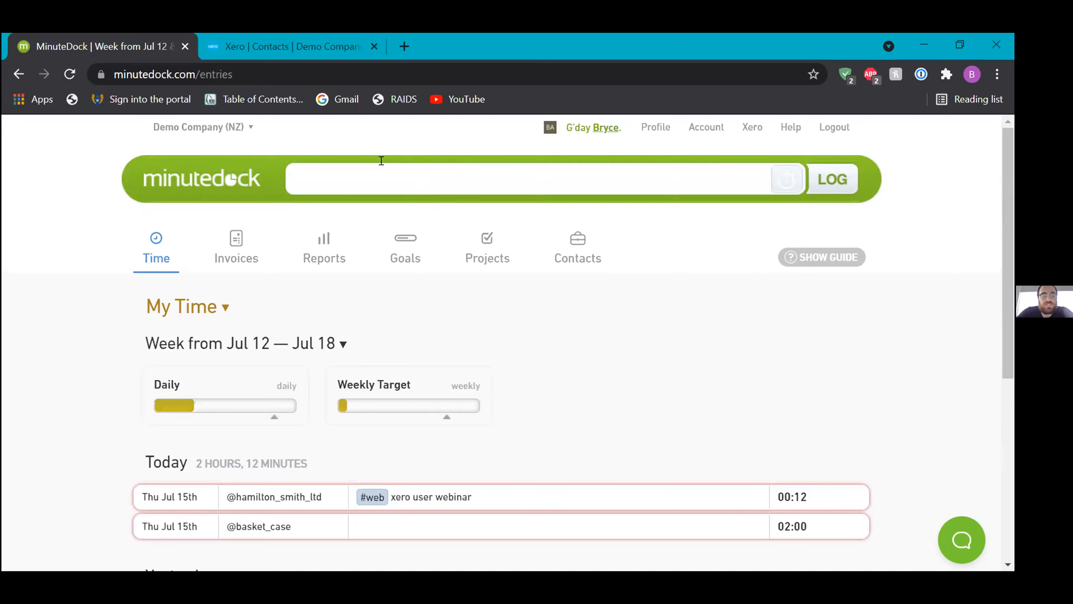
type("1hr")
key("BackSpace")
key("BackSpace")
key("BackSpace")
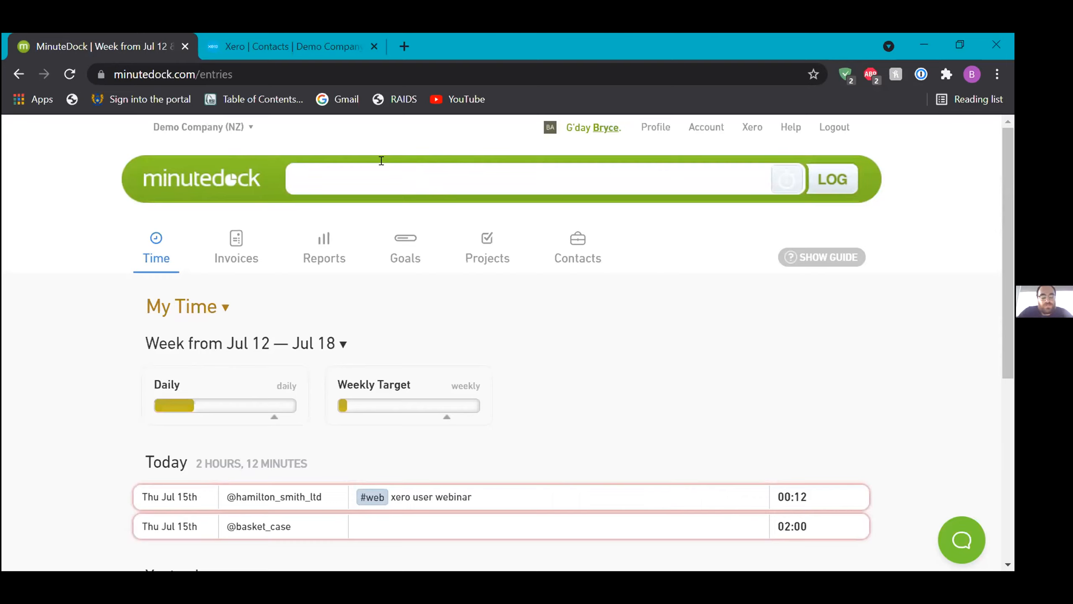
- Log a backdated 1hr entry using the date "(last monday)" and check it in the week's entries
type("(last monday")
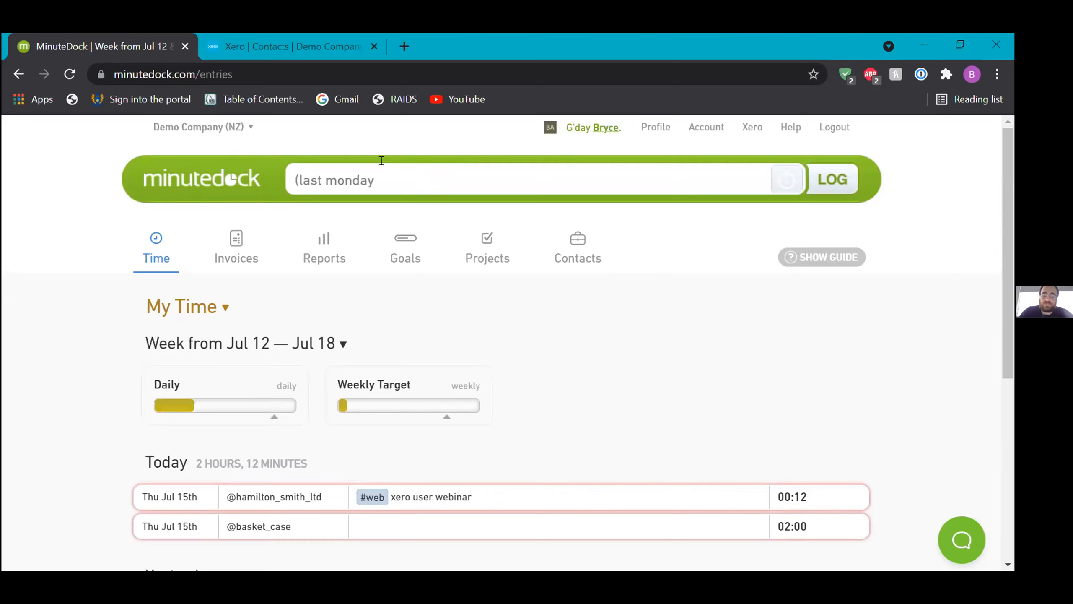
type(") 1hr")
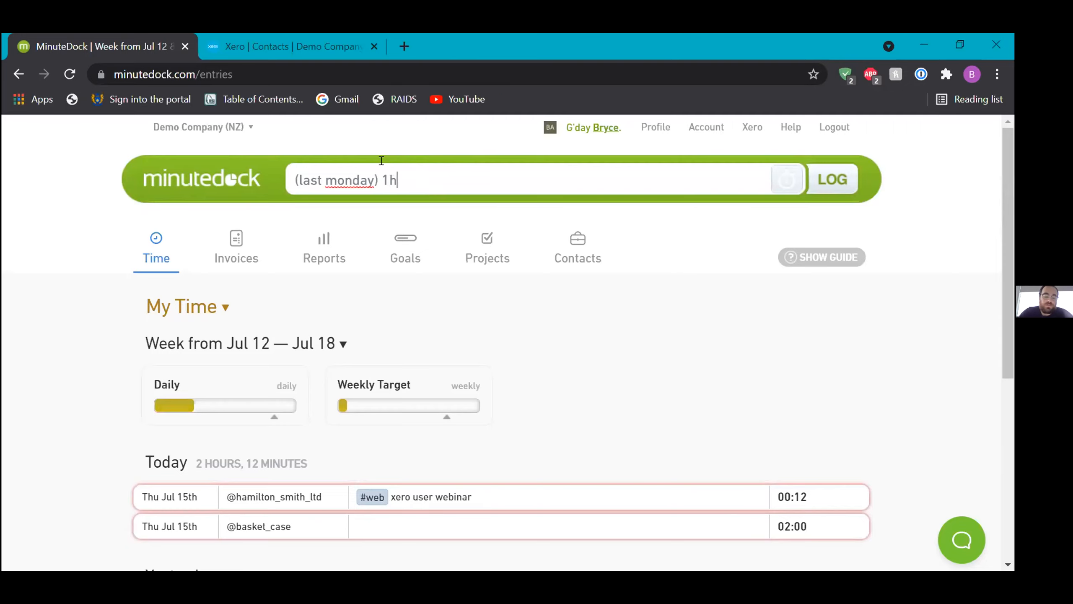
key("Return")
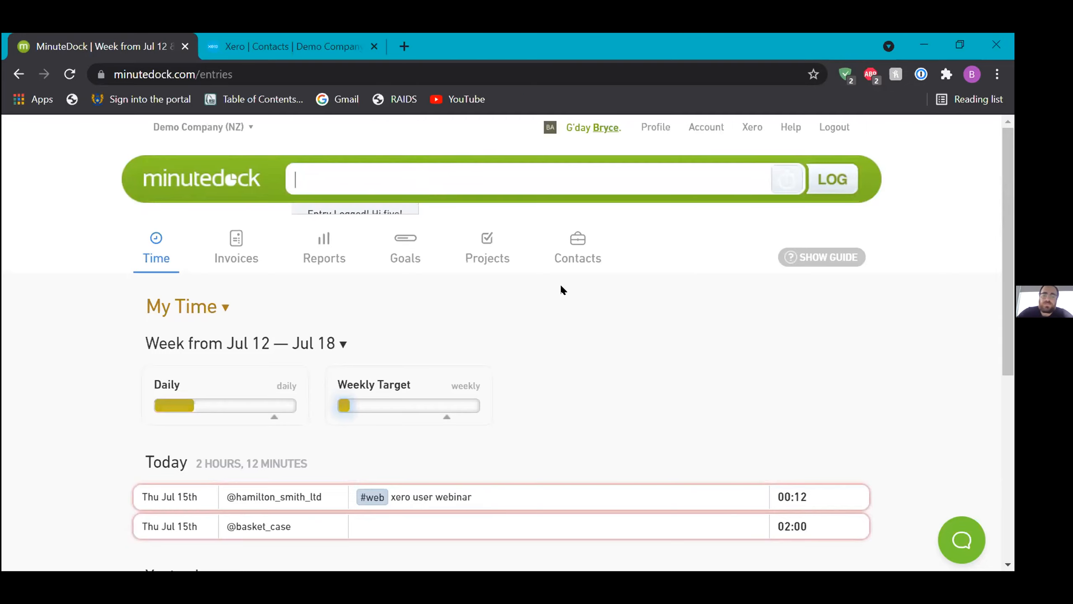
scroll(560, 290, "down", 5)
scroll(384, 394, "down", 2)
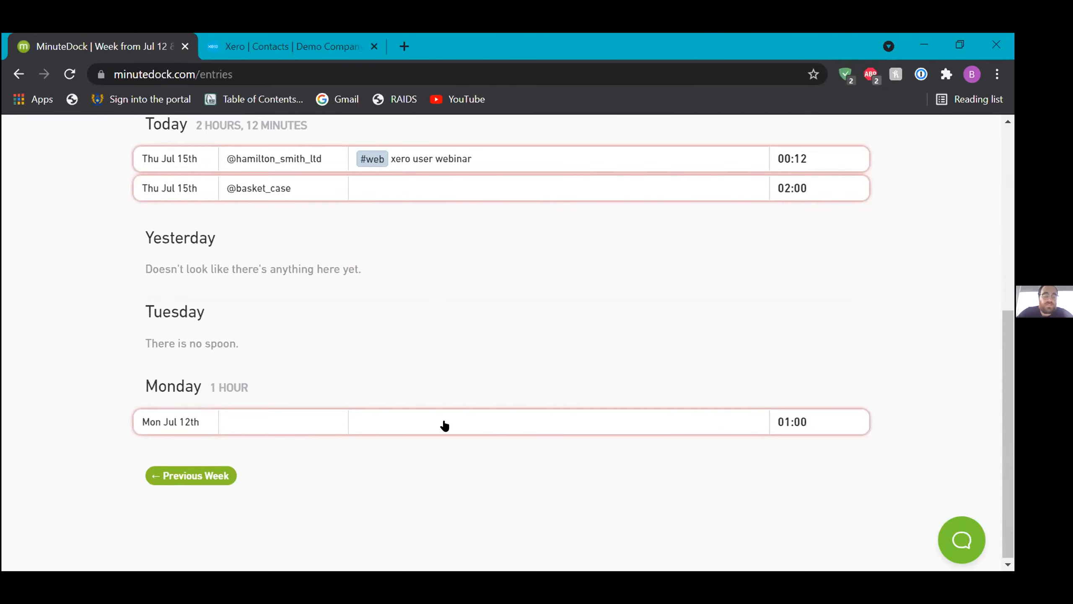
- Open today's webinar entry to examine its date field, and close it without making changes
left_click(167, 153)
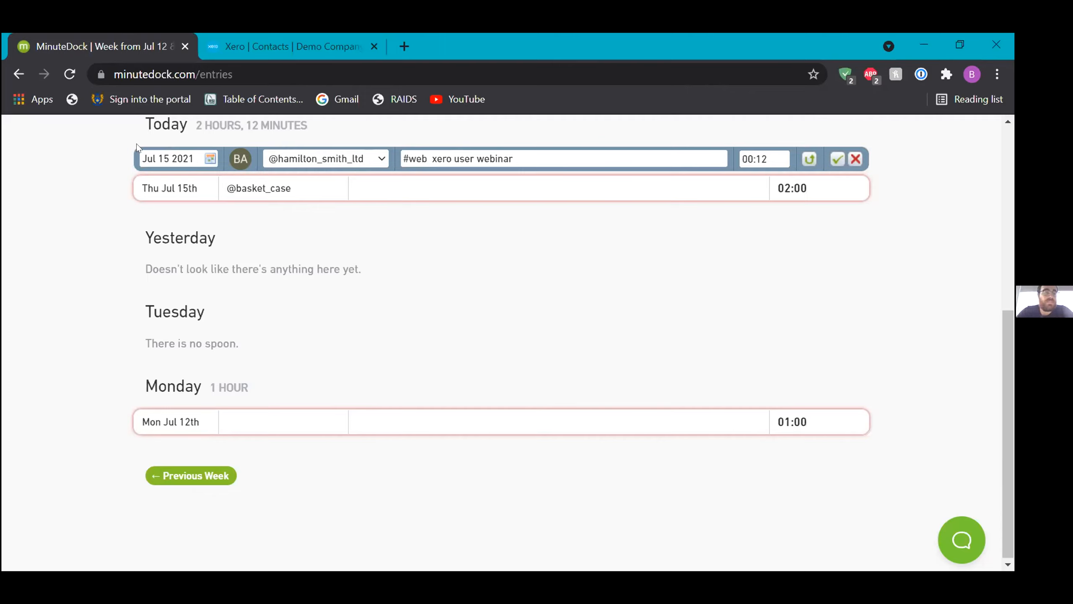
left_click(550, 240)
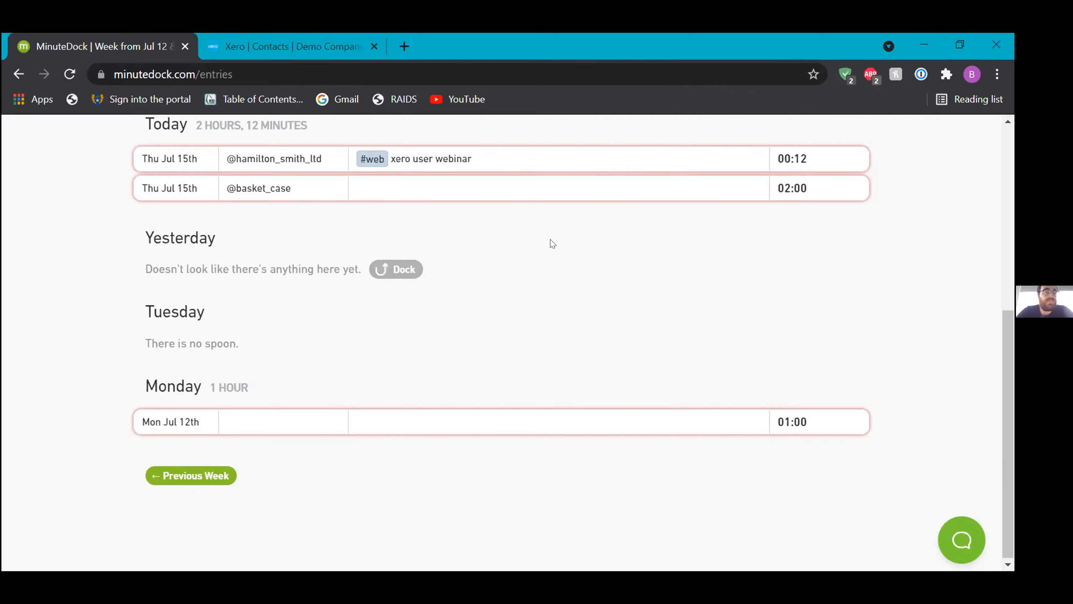
scroll(550, 240, "up", 3)
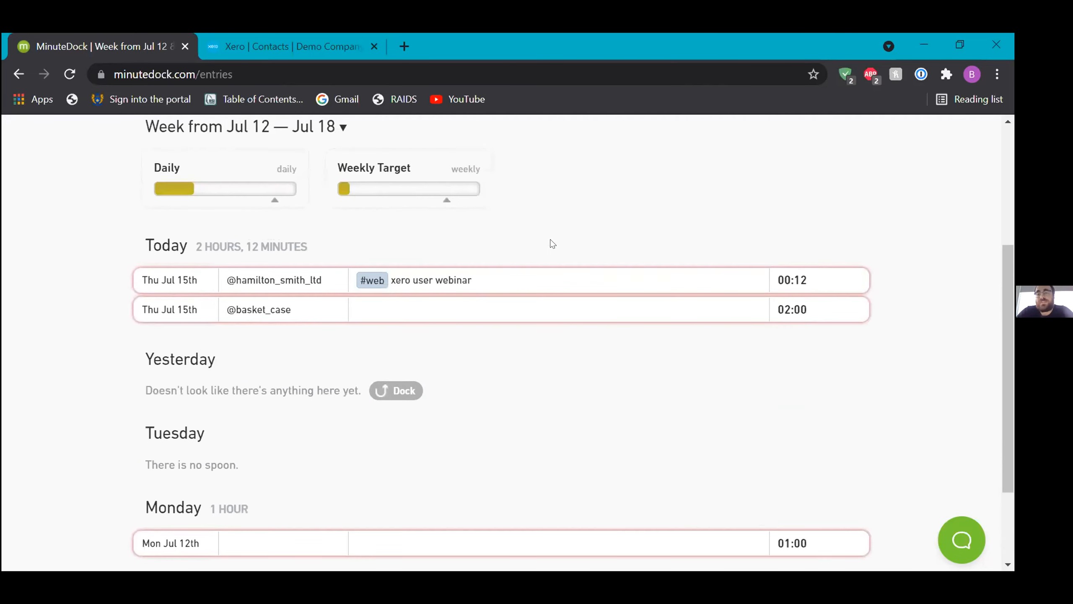
scroll(550, 239, "up", 2)
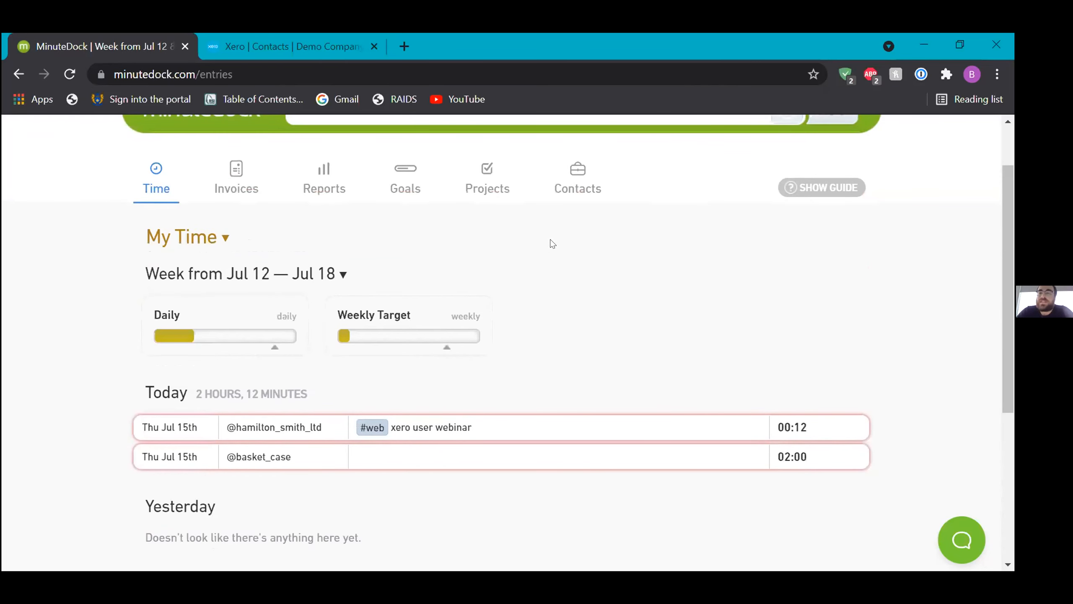
scroll(550, 239, "up", 2)
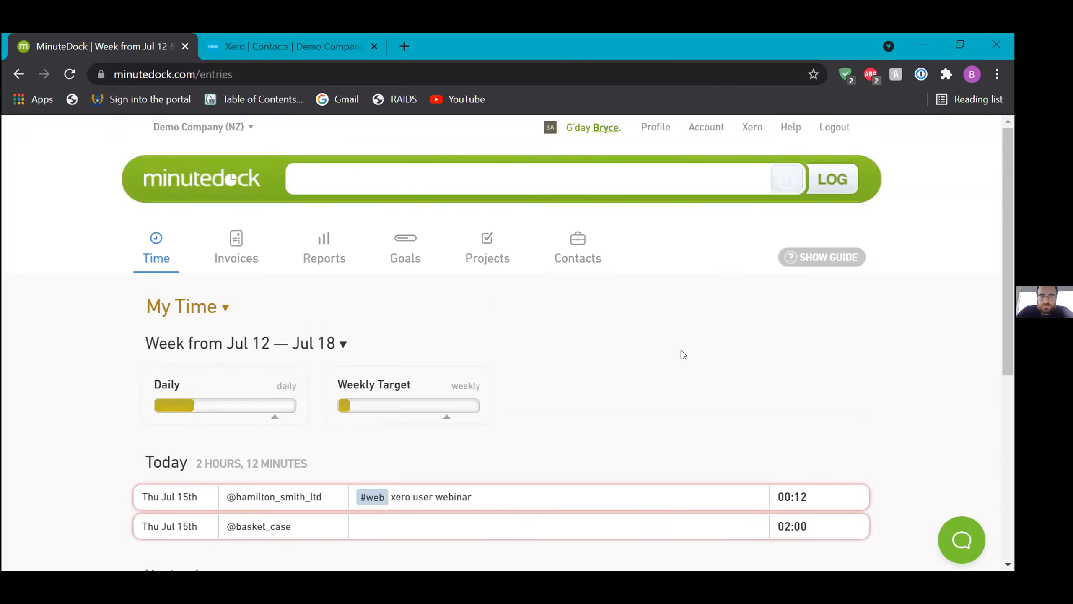
scroll(680, 350, "down", 2)
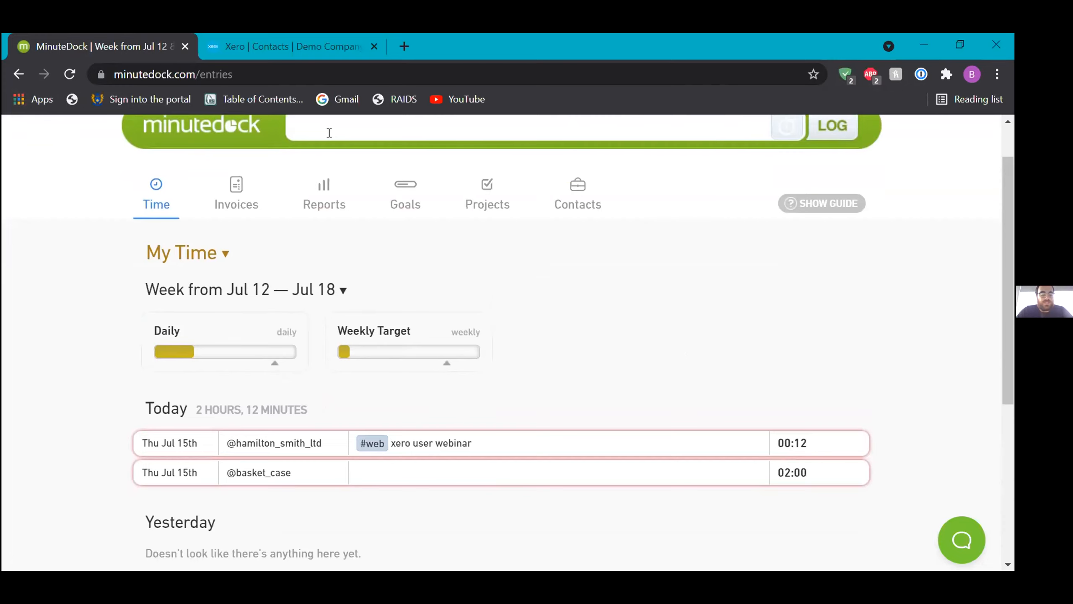
type("@ham")
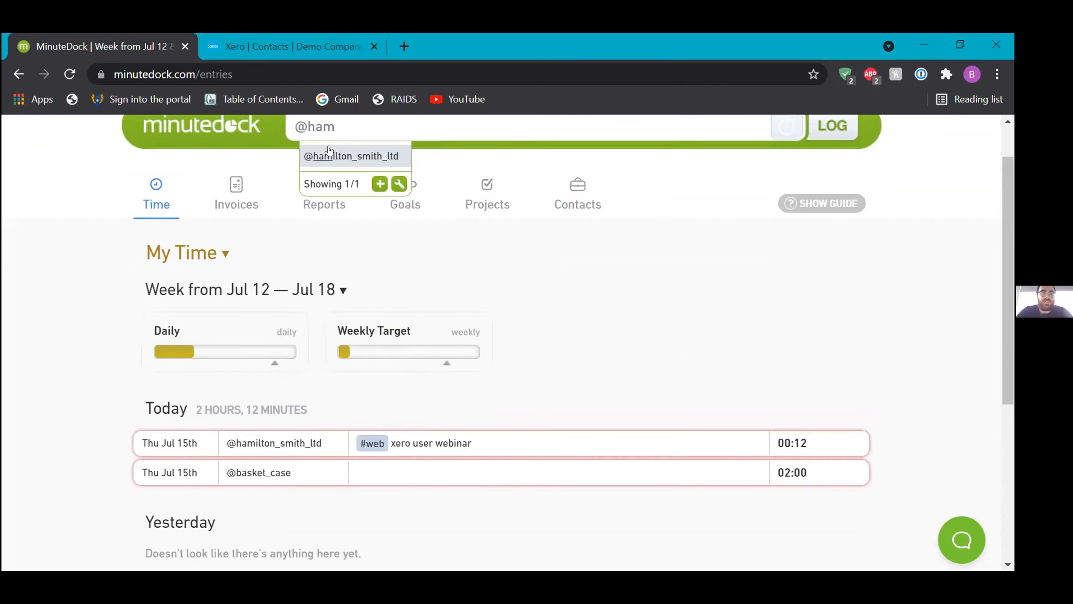
left_click(329, 155)
type("2hr ")
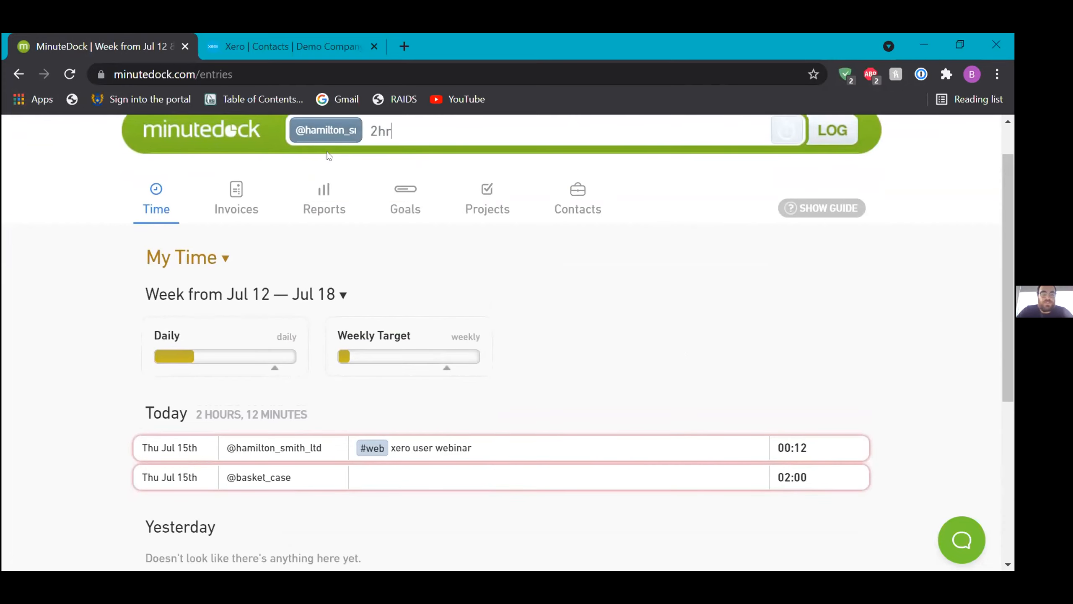
type("#amin")
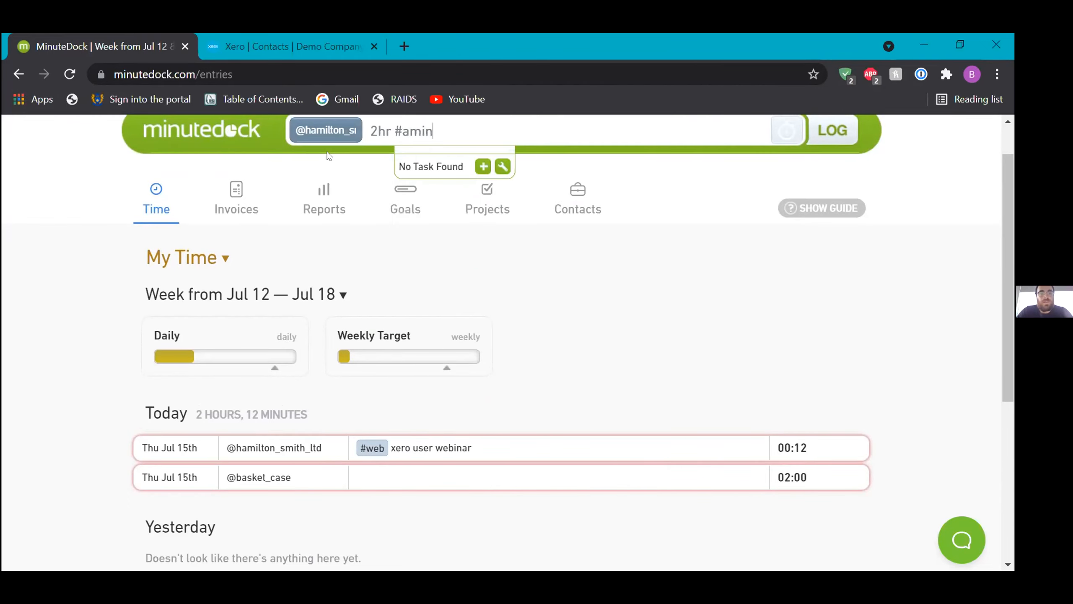
key("BackSpace")
key("BackSpace")
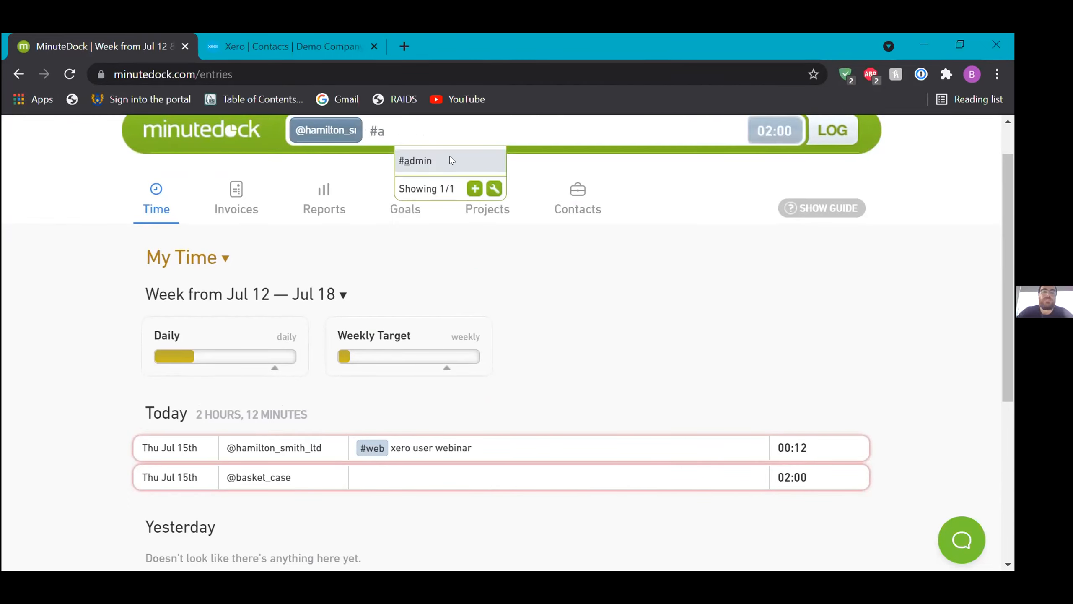
left_click(450, 157)
key("Return")
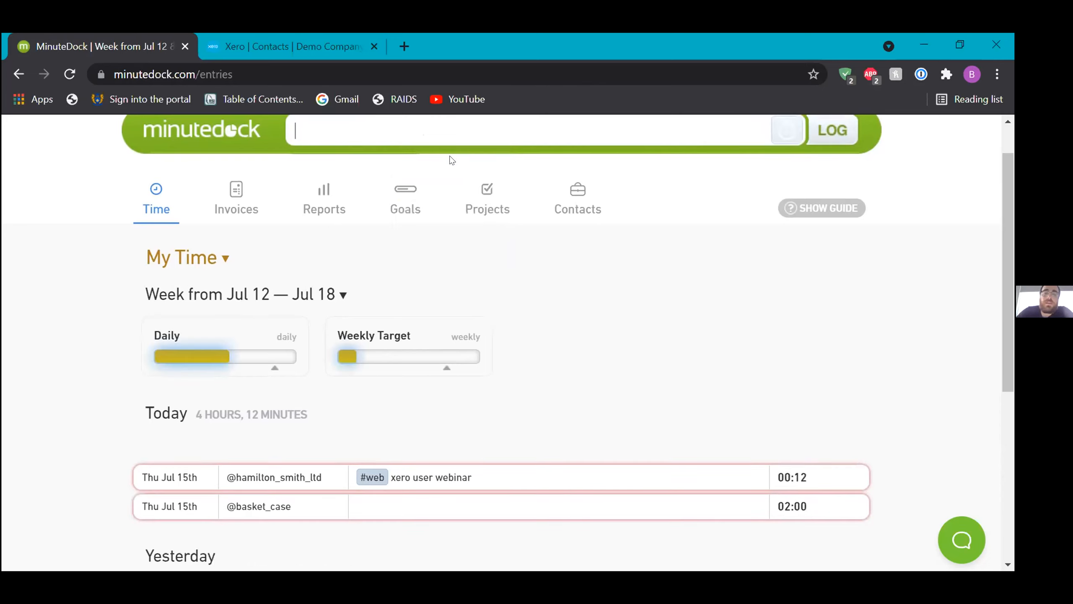
scroll(366, 213, "down", 1)
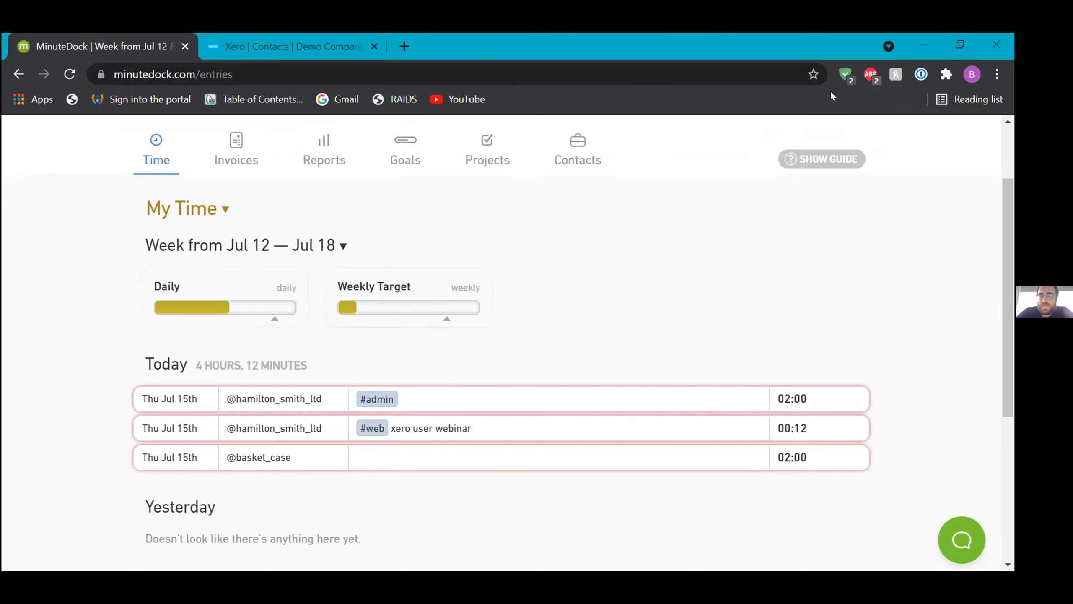
scroll(590, 205, "up", 2)
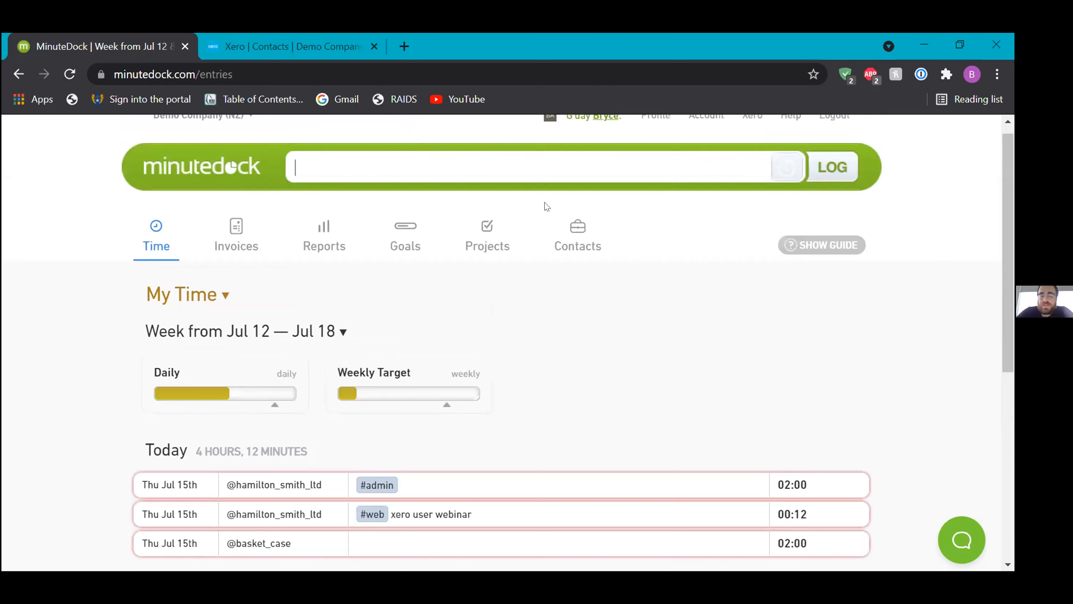
left_click(236, 250)
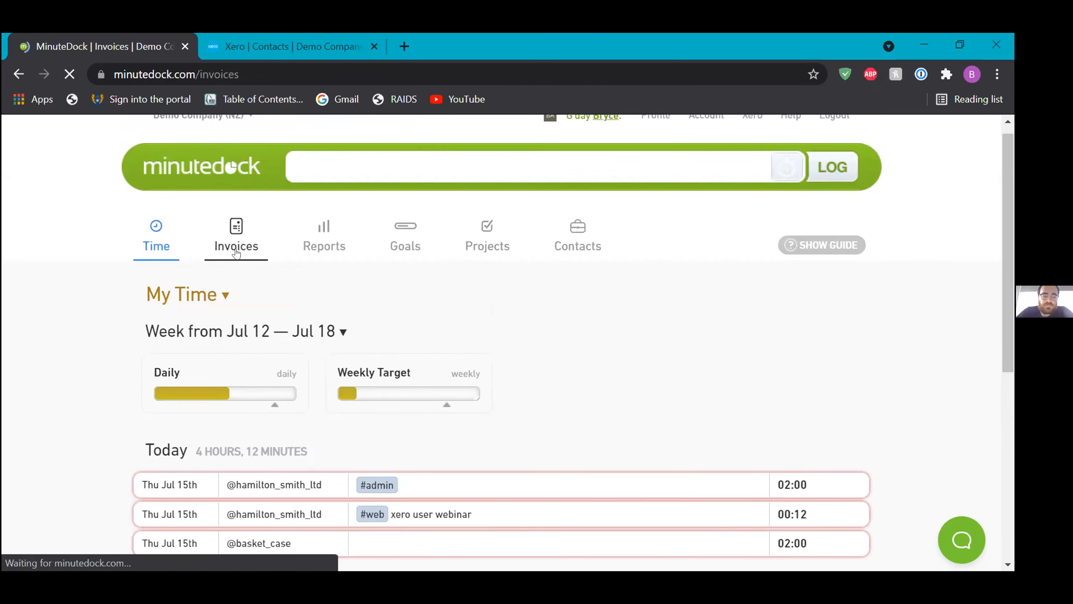
scroll(97, 335, "down", 3)
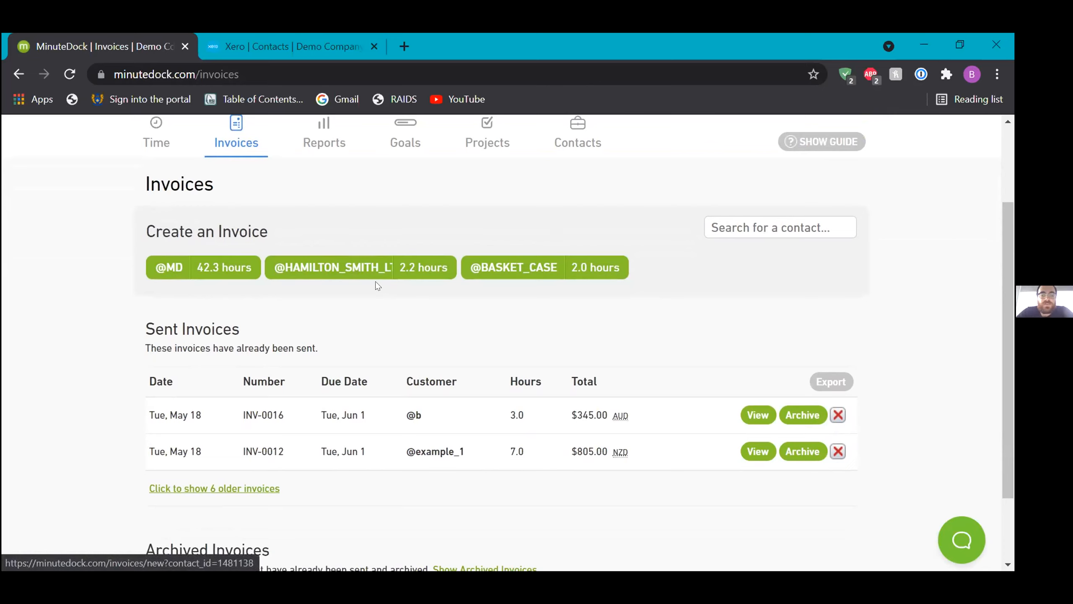
left_click(361, 274)
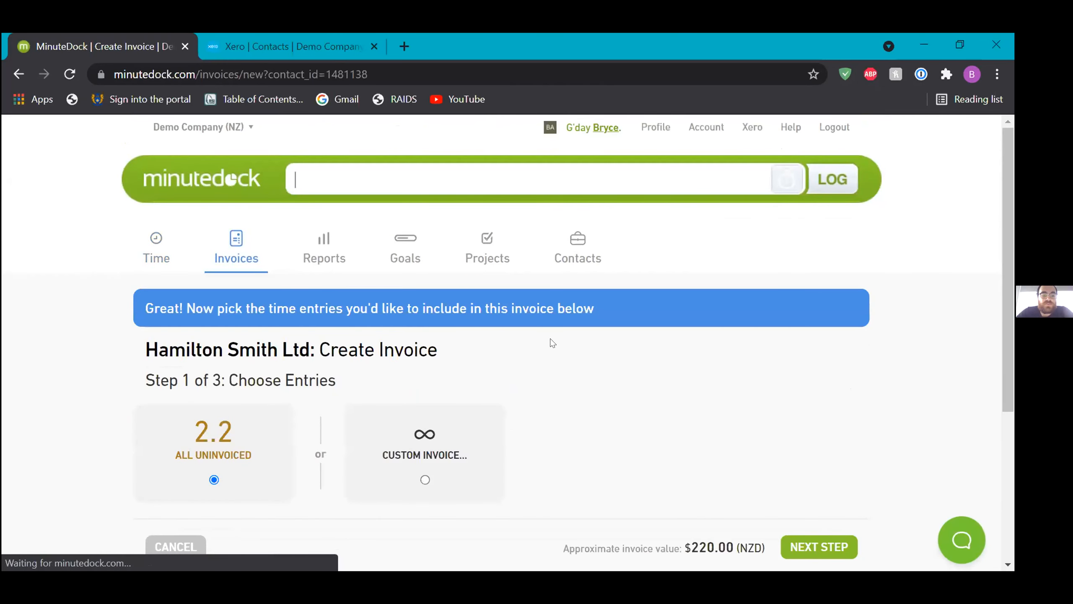
scroll(620, 380, "down", 4)
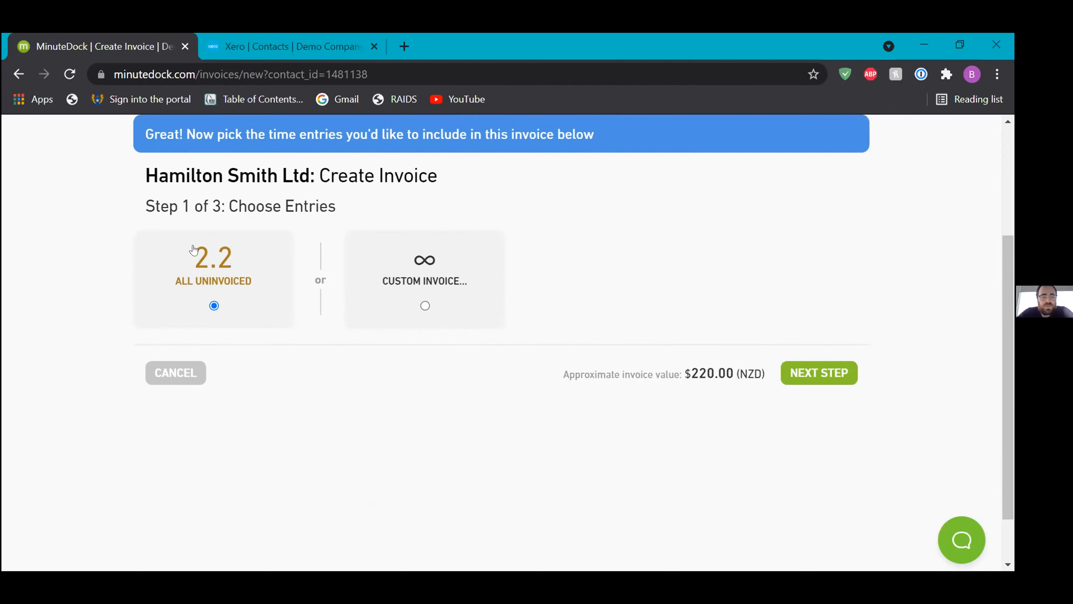
left_click_drag(252, 341, 203, 216)
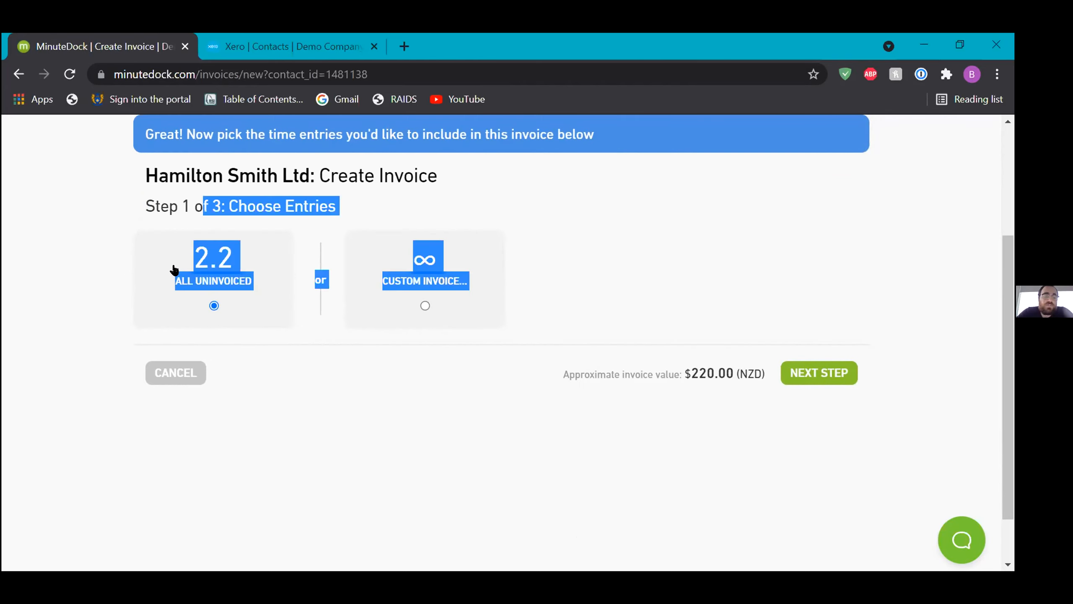
left_click(97, 324)
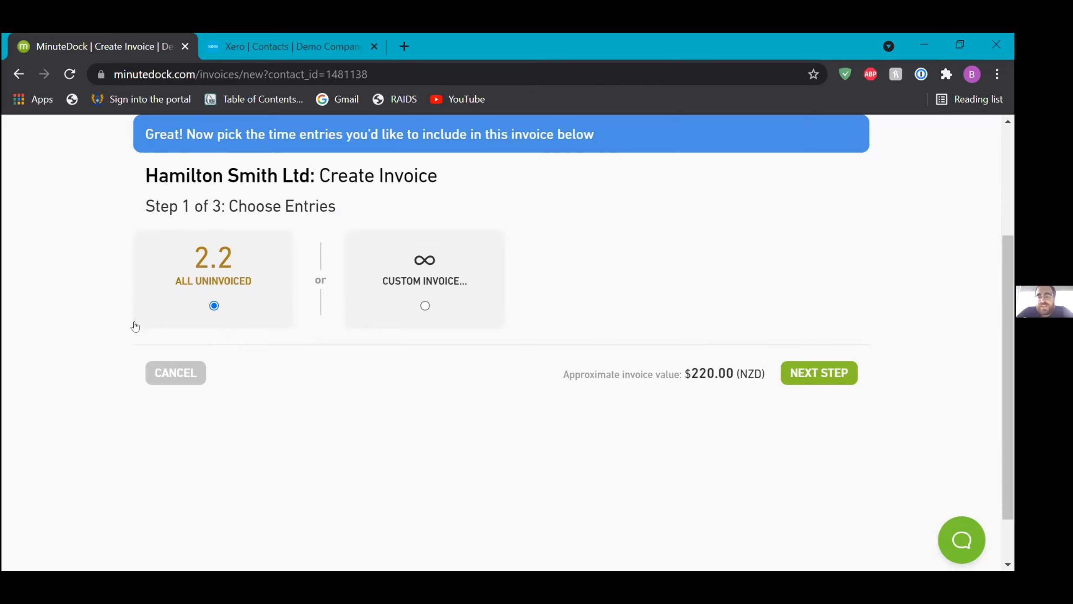
left_click(424, 305)
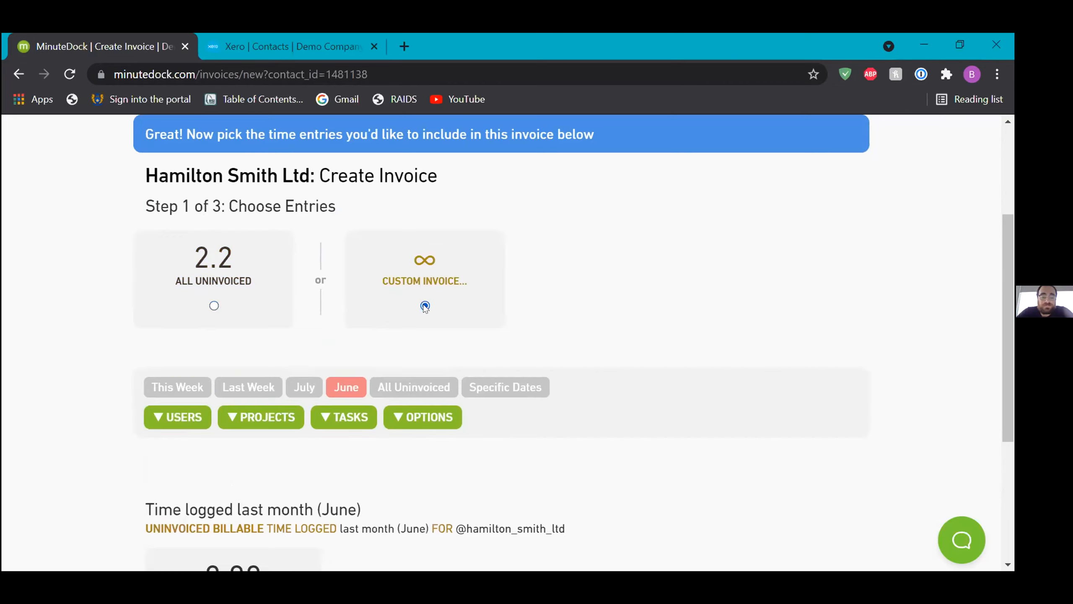
scroll(351, 359, "down", 2)
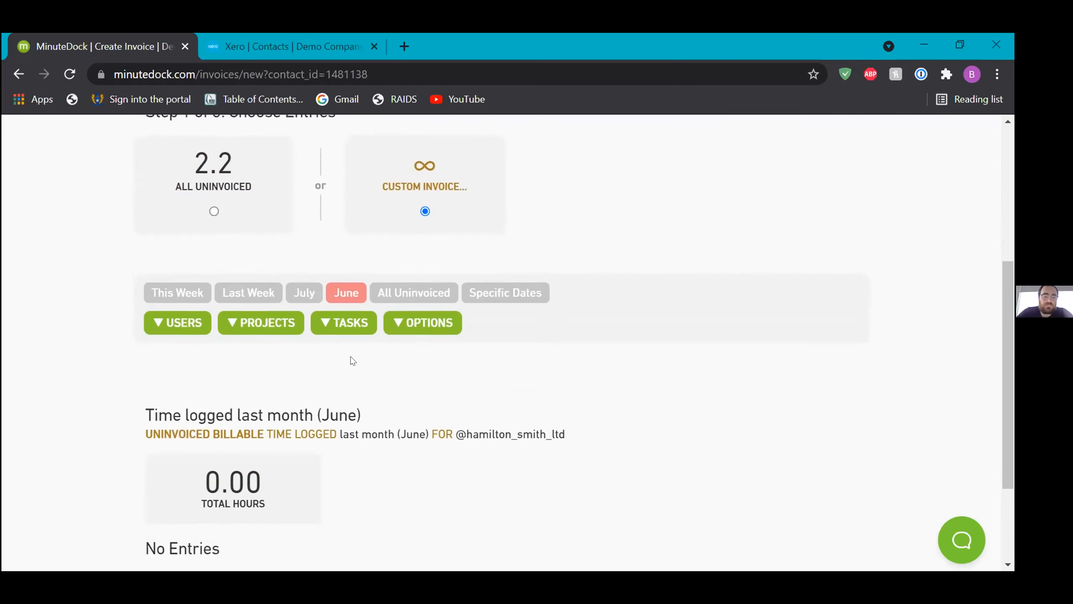
left_click(414, 323)
left_click(347, 321)
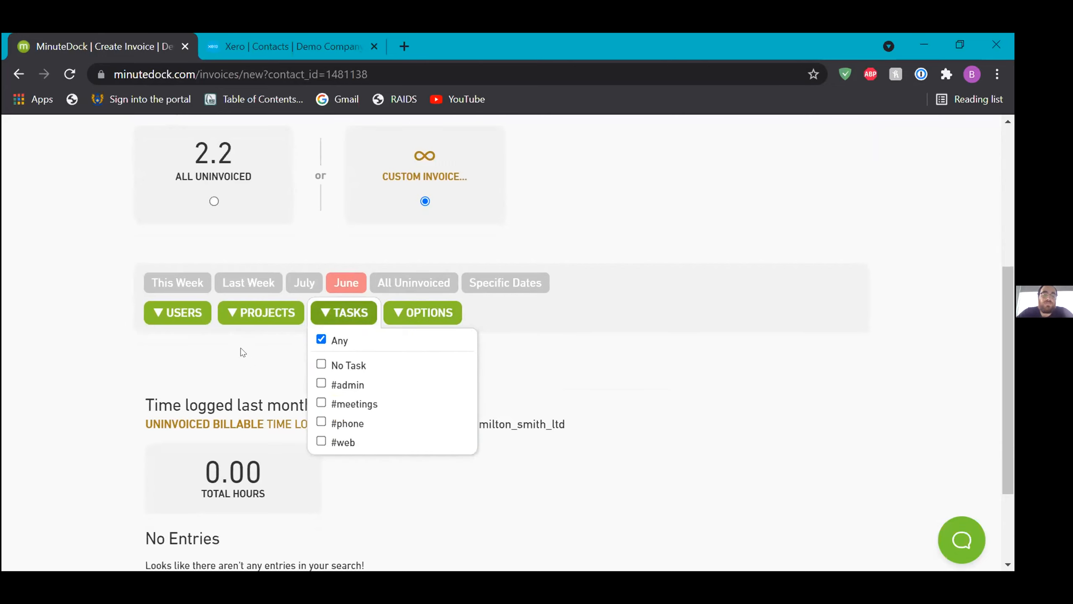
left_click(260, 316)
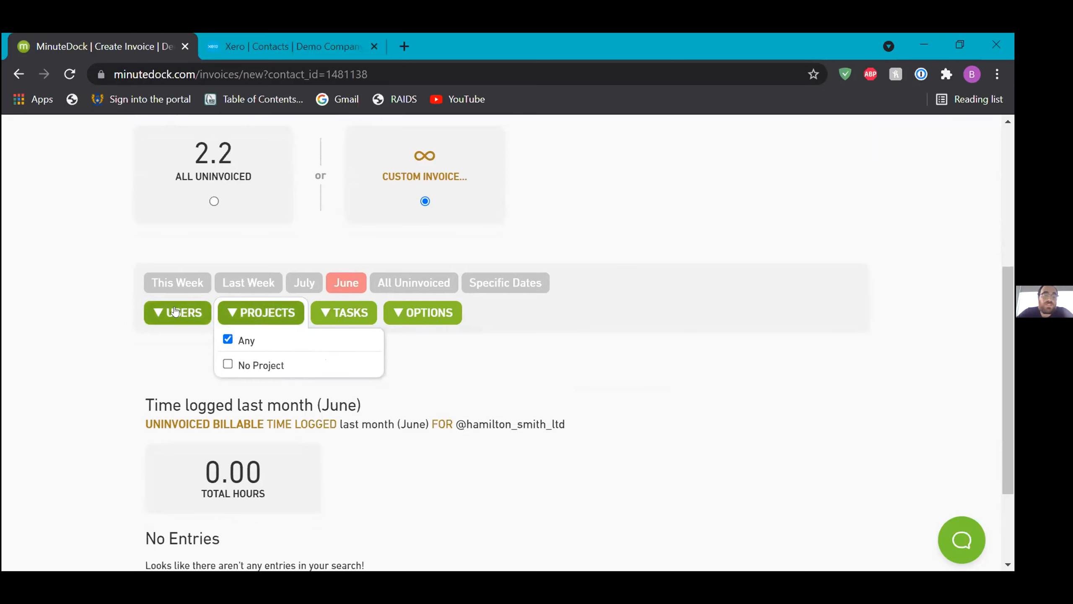
left_click(173, 313)
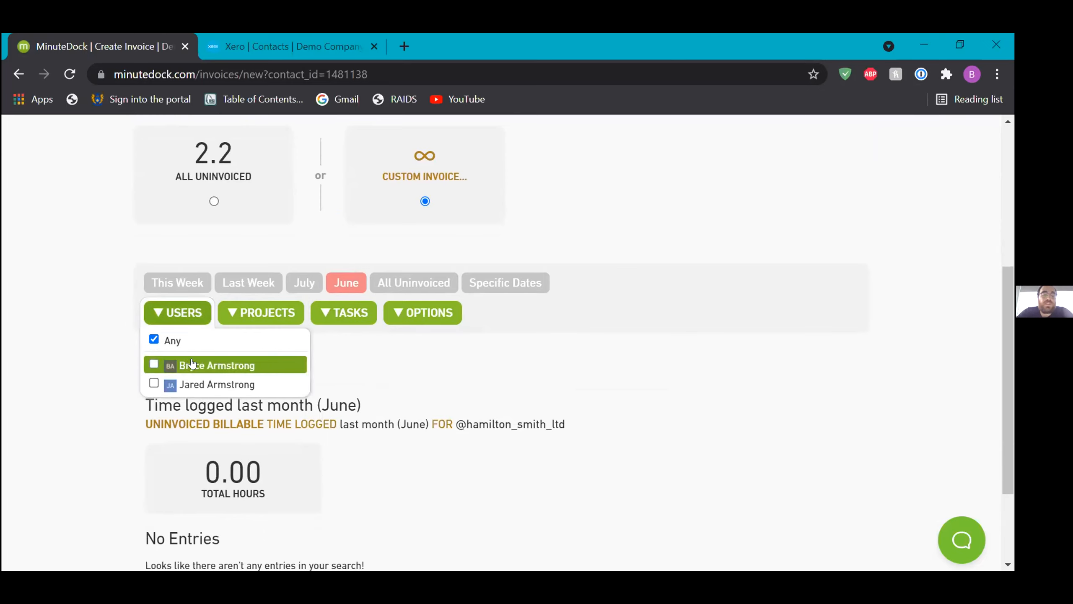
left_click(239, 315)
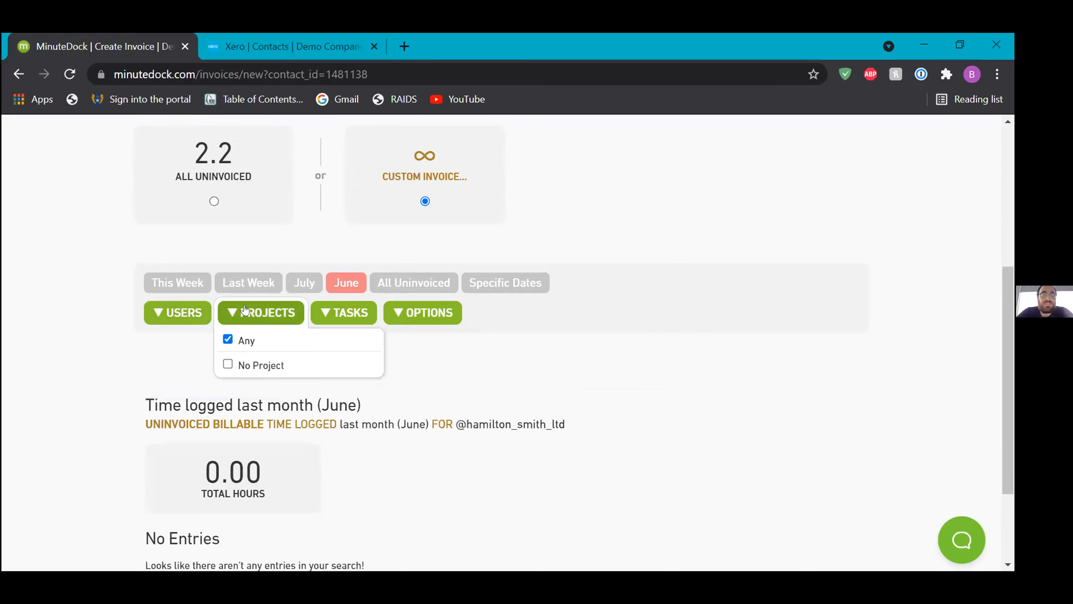
left_click(354, 311)
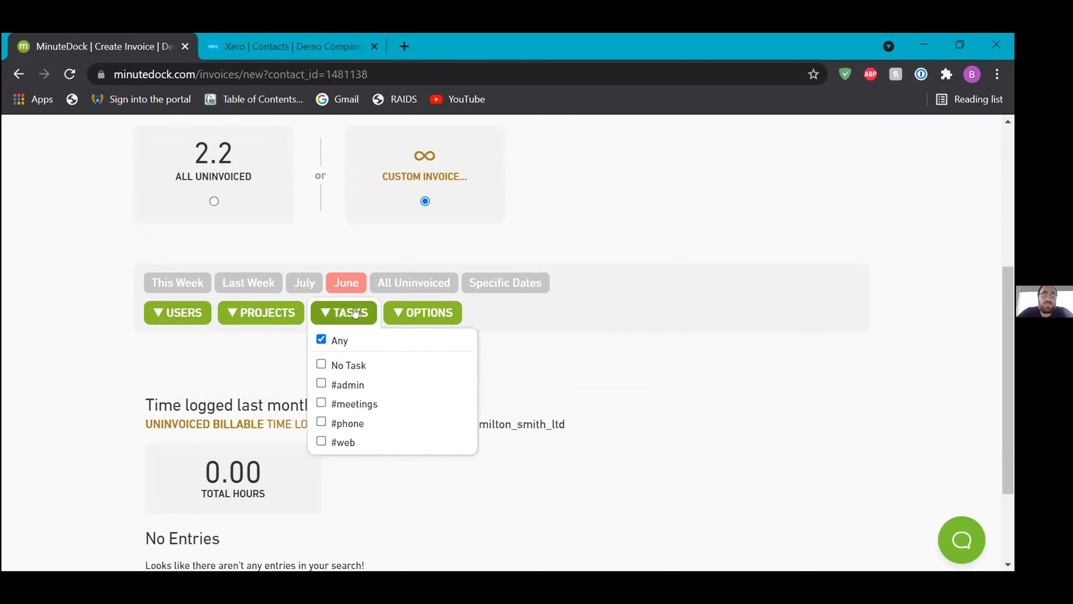
- Filter the custom invoice entries to the #phone and #admin tasks, and switch the selection back to all uninvoiced time
left_click(354, 419)
left_click(355, 385)
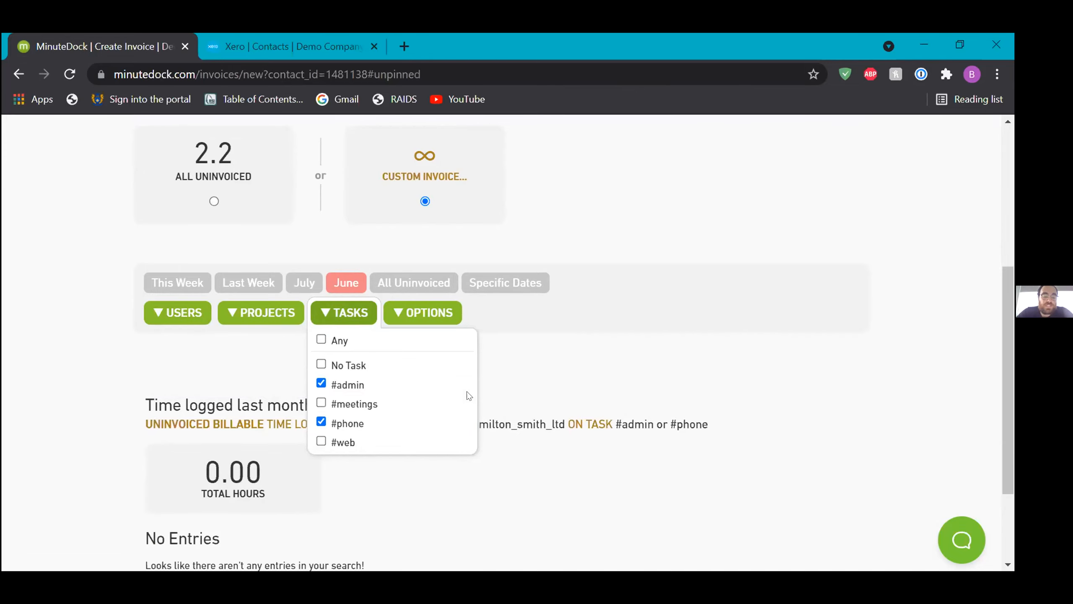
left_click(580, 368)
scroll(578, 365, "up", 5)
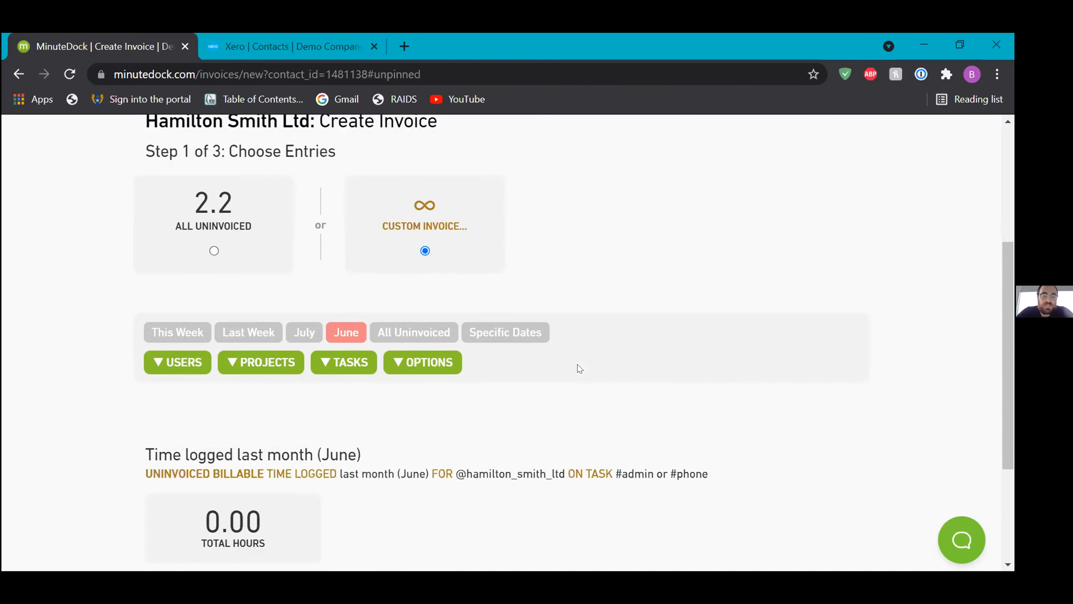
scroll(578, 365, "down", 4)
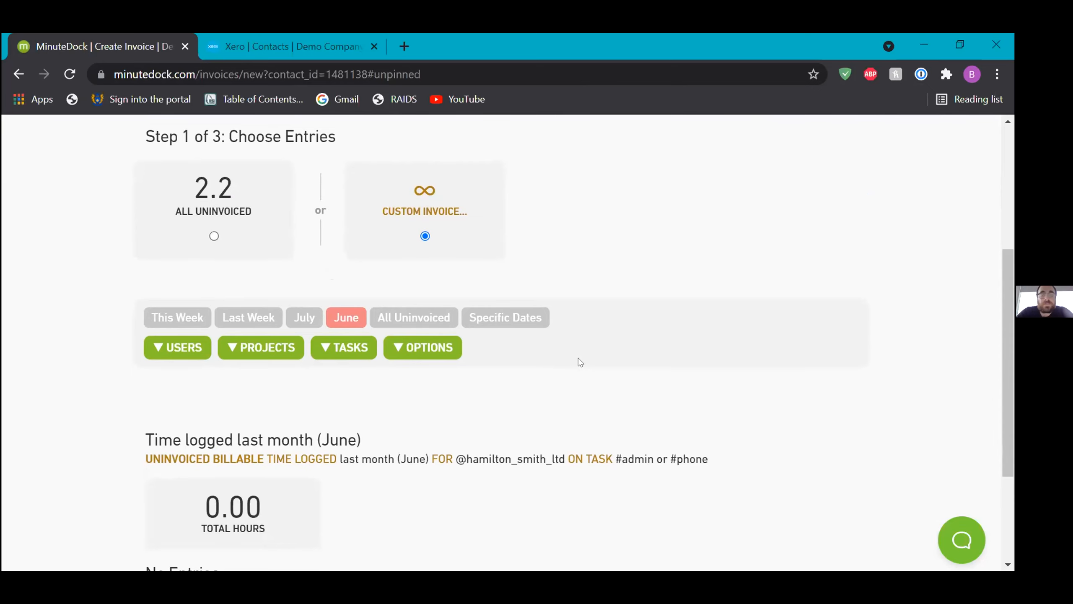
scroll(579, 357, "down", 1)
scroll(579, 357, "up", 3)
left_click(214, 309)
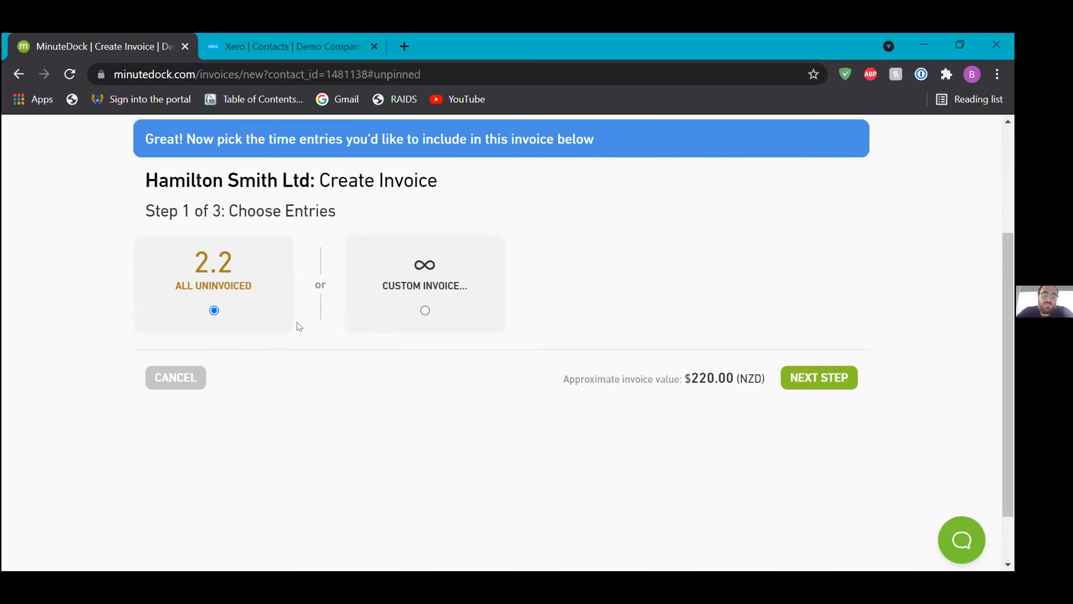
- Open the Projects page and examine the #project_1 card with its contact and monthly hours
scroll(300, 325, "up", 3)
scroll(300, 325, "down", 1)
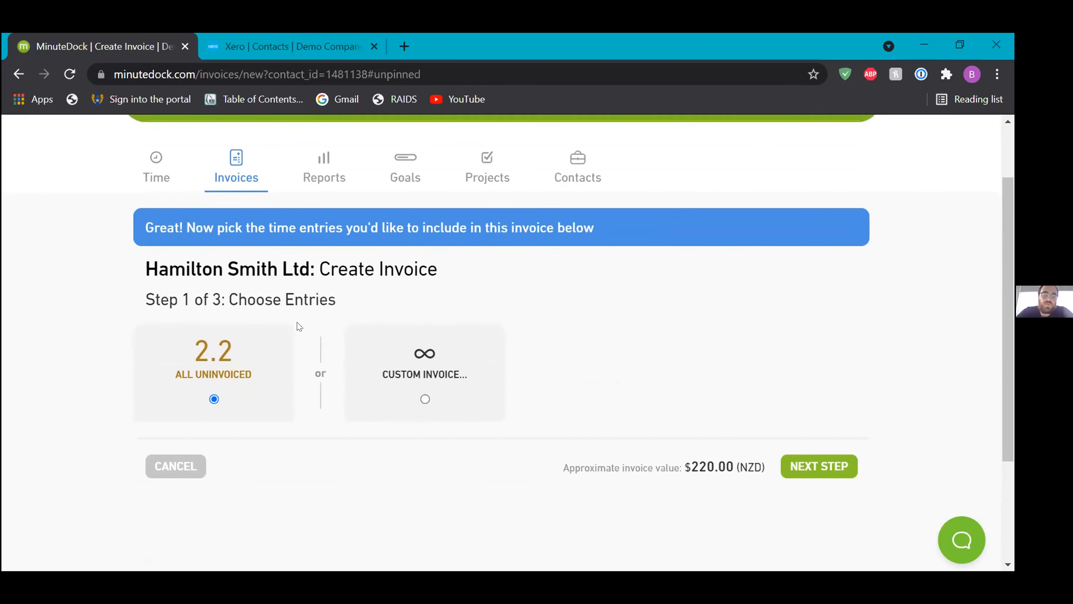
left_click(487, 157)
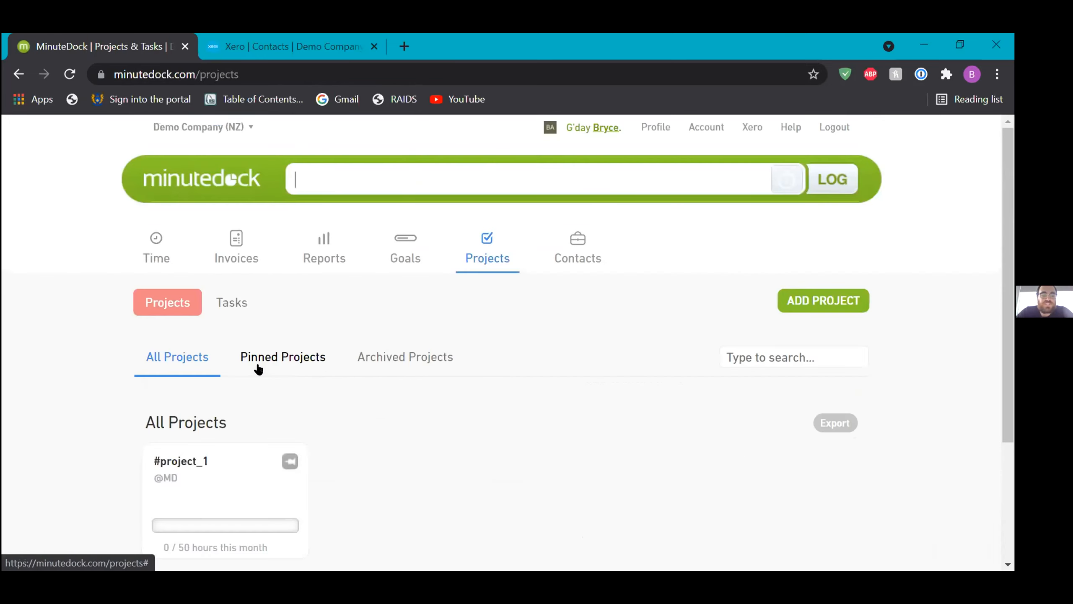
scroll(258, 366, "down", 4)
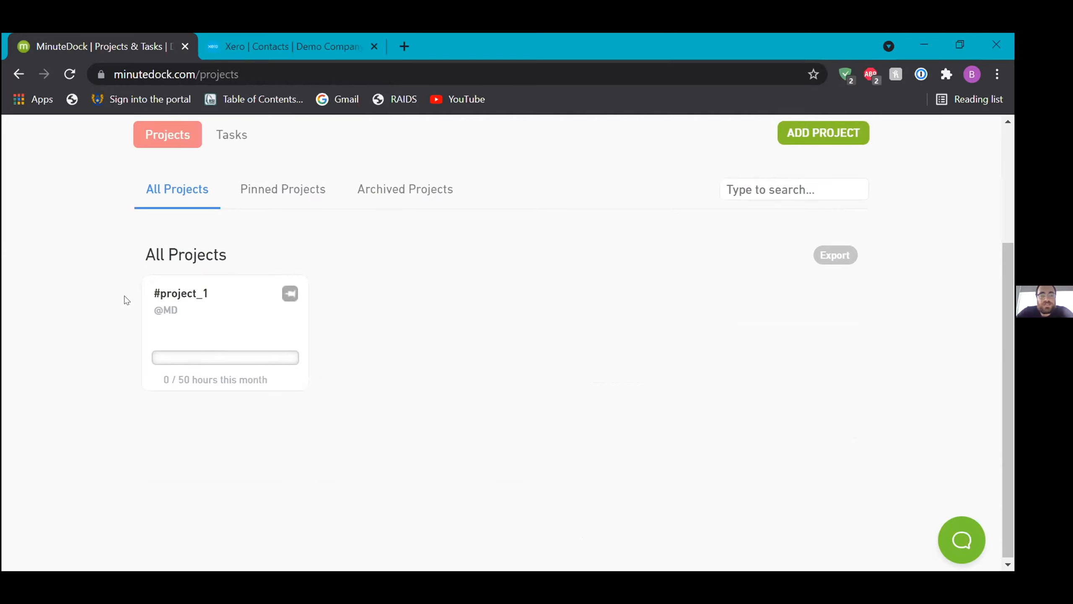
scroll(126, 300, "up", 1)
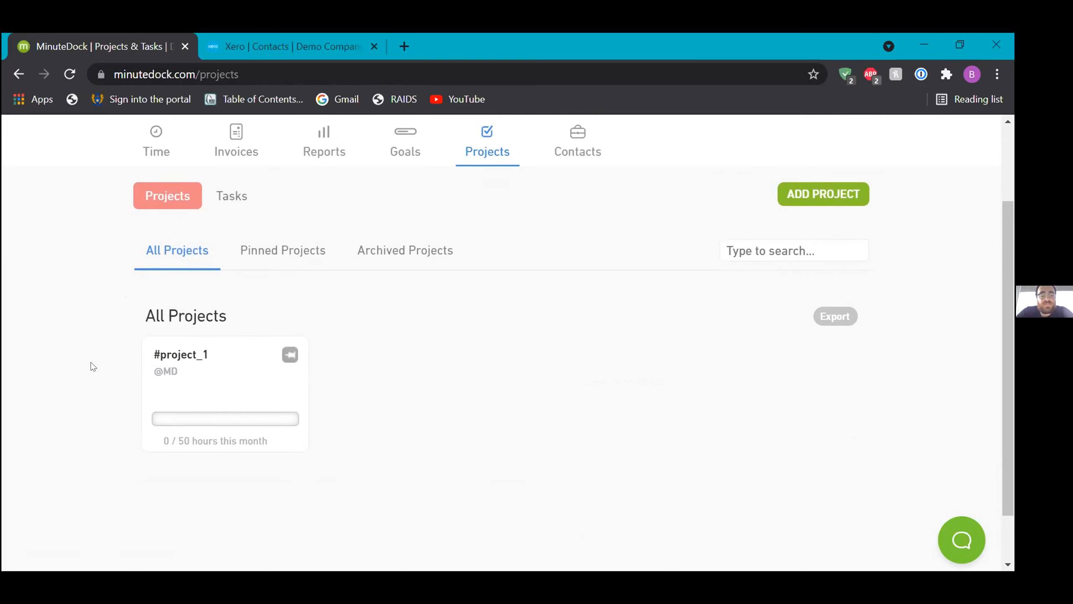
mouse_move(184, 360)
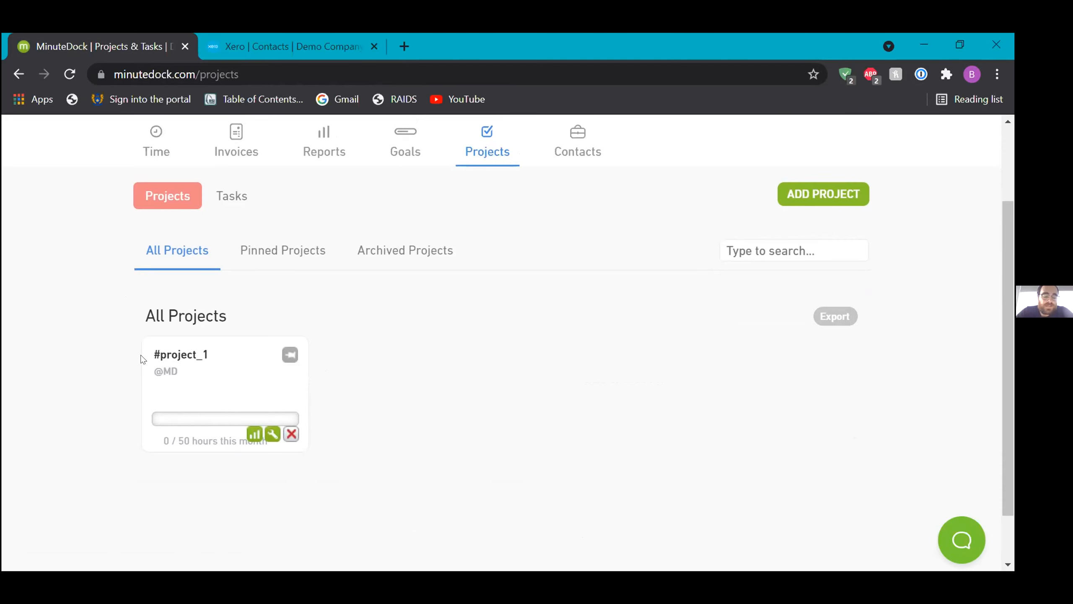
scroll(143, 359, "up", 3)
left_click(238, 253)
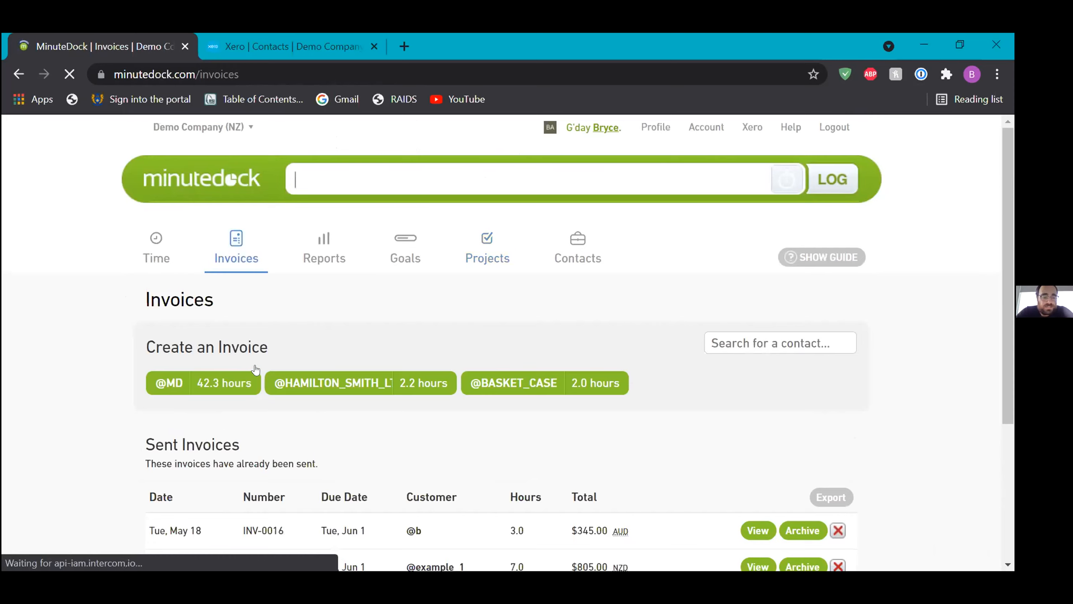
left_click(336, 375)
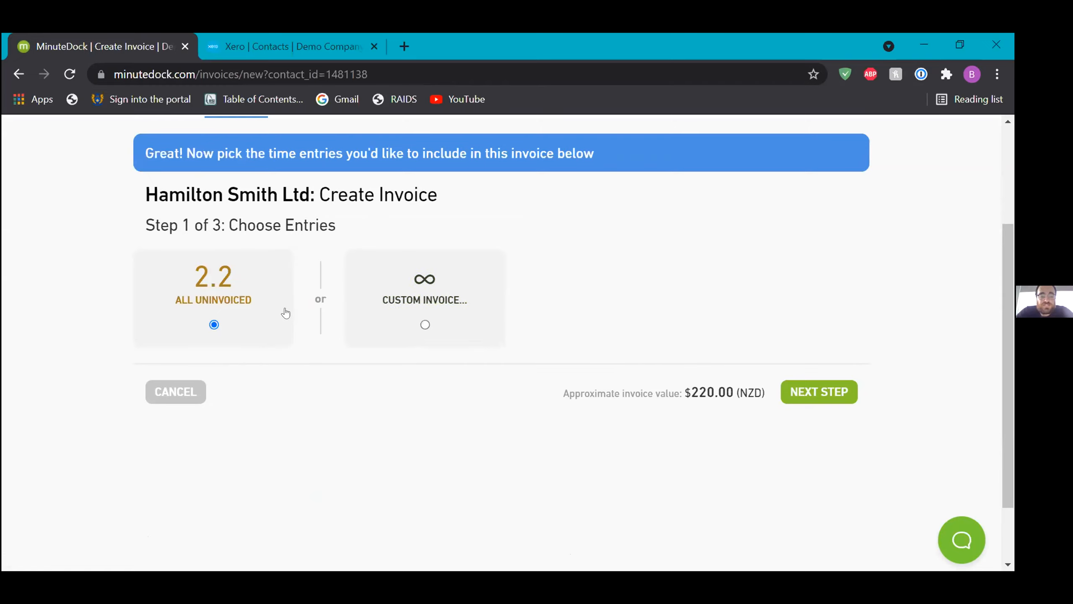
scroll(302, 452, "down", 1)
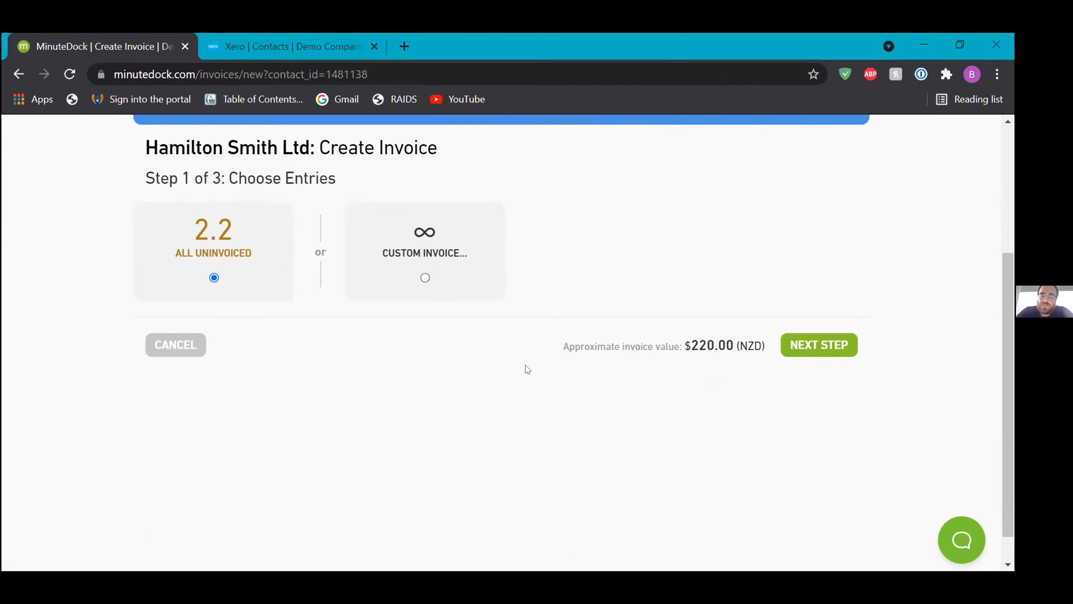
scroll(524, 365, "up", 1)
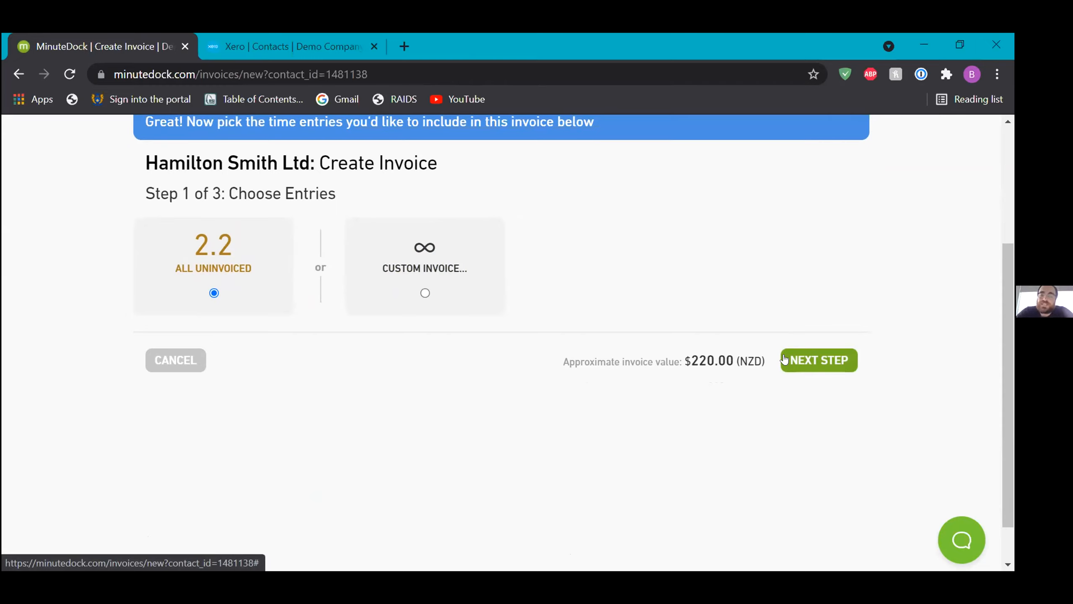
left_click(784, 359)
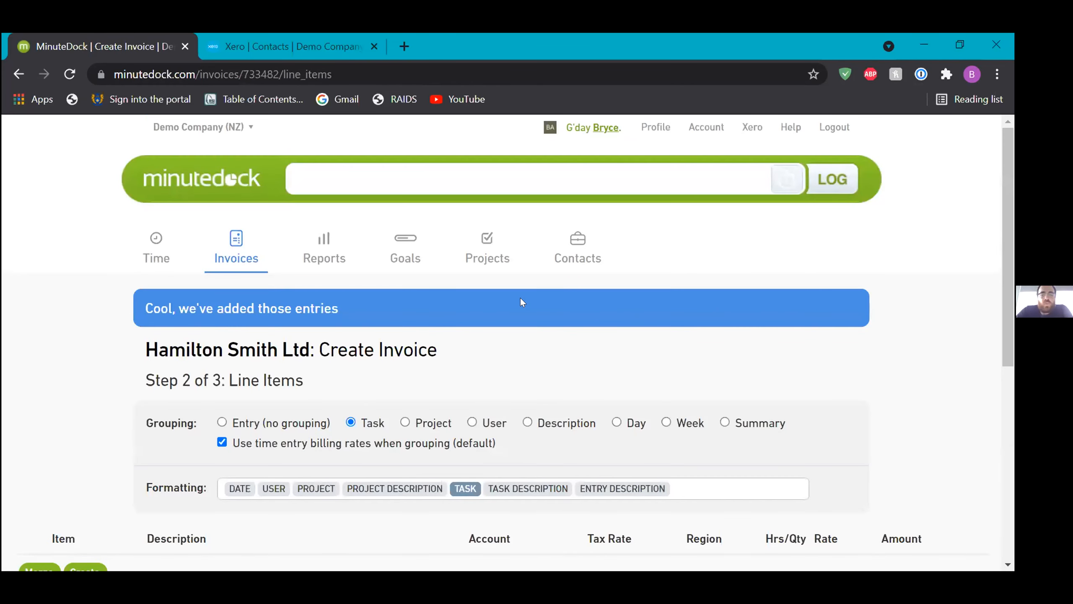
- Add the date, task description, project description and entry description to the formatting of the invoice line items
scroll(432, 346, "down", 5)
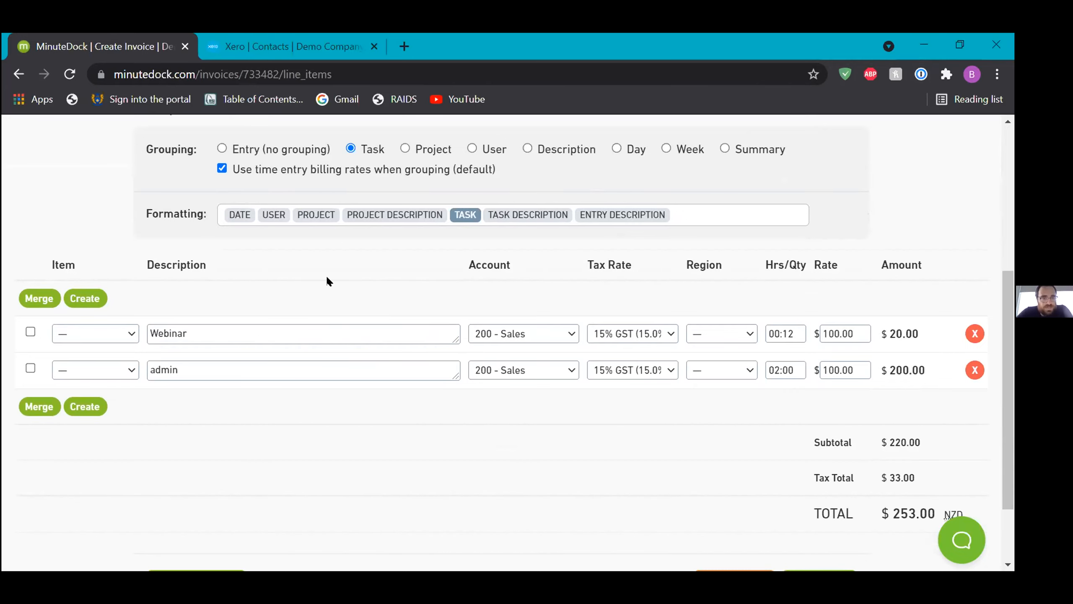
scroll(328, 281, "up", 1)
scroll(328, 281, "up", 1)
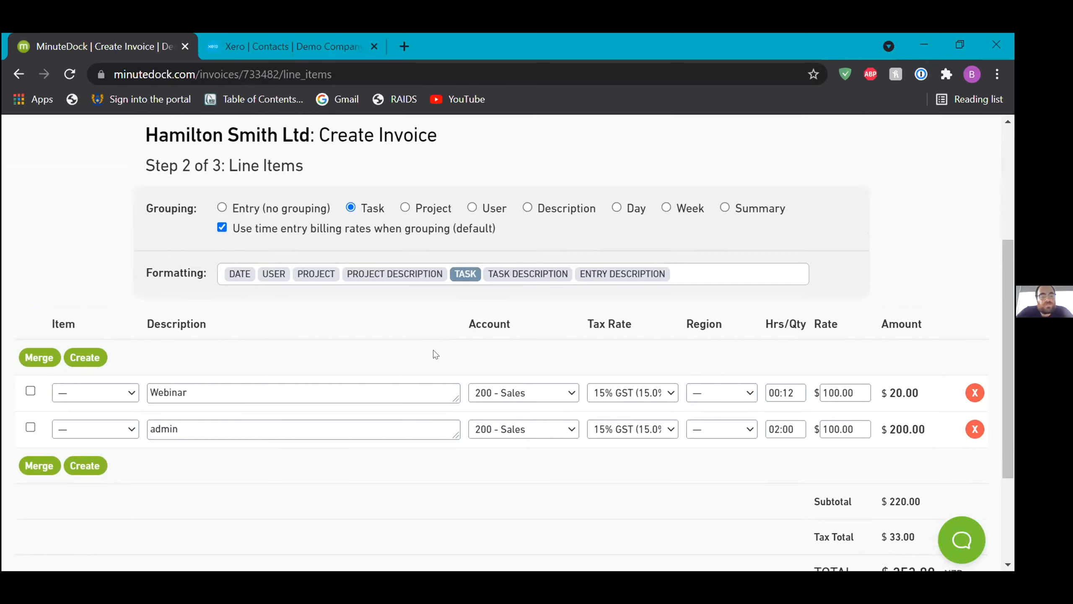
left_click(238, 273)
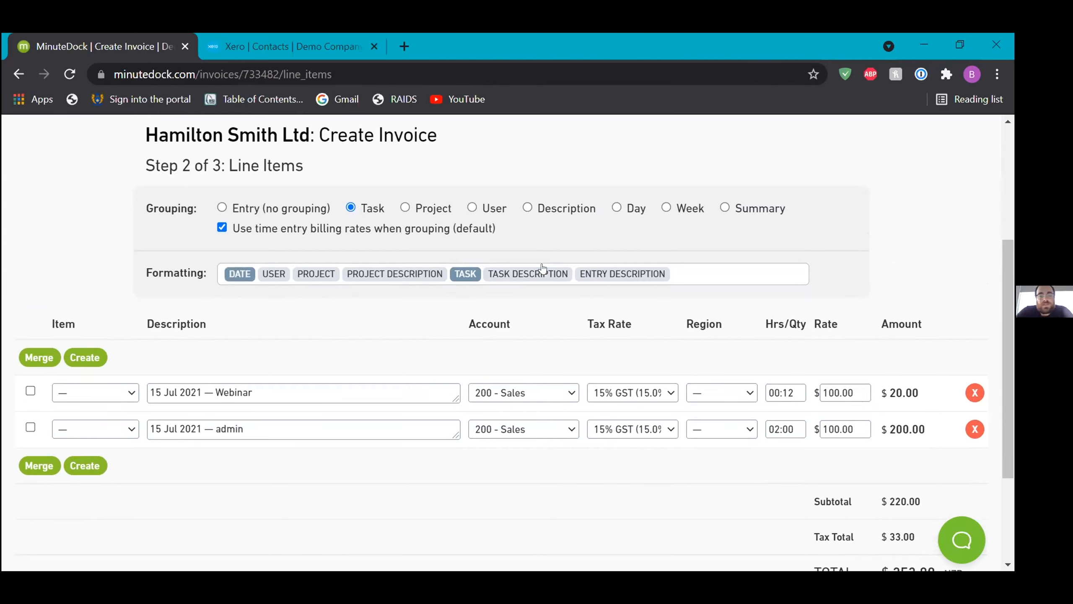
left_click(497, 274)
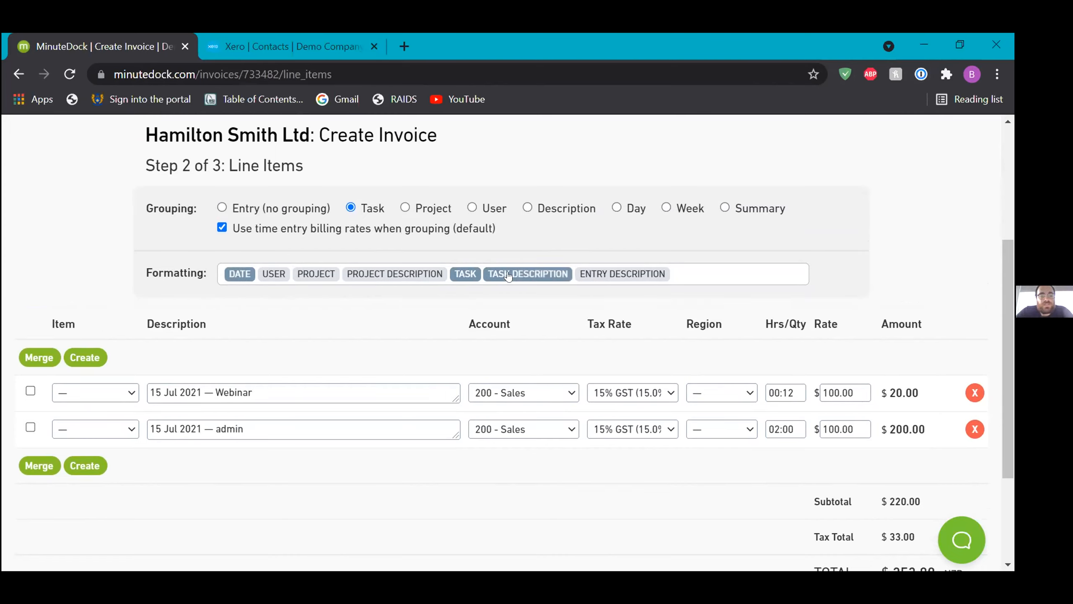
left_click(429, 274)
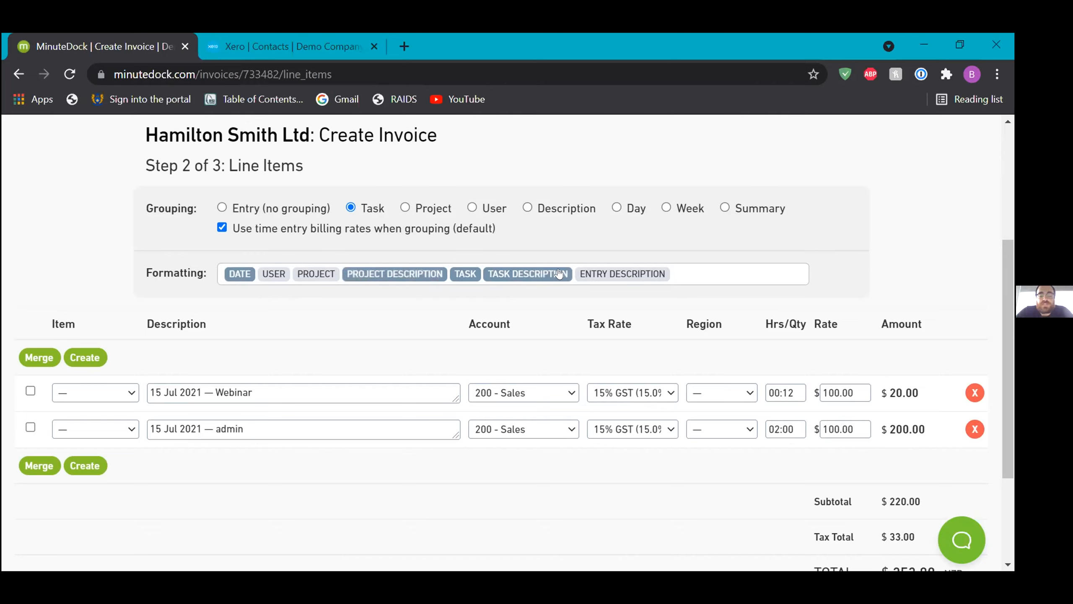
left_click(617, 274)
scroll(371, 362, "down", 1)
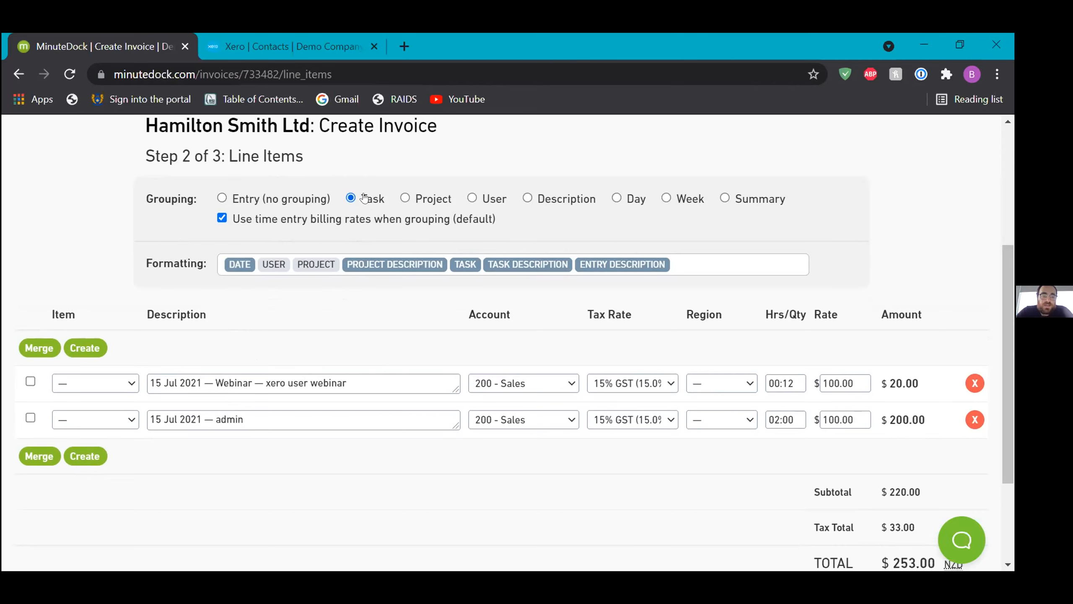
- Switch the line item grouping to Entry (no grouping) and back to Task, and select the Webinar line's description text
left_click(222, 198)
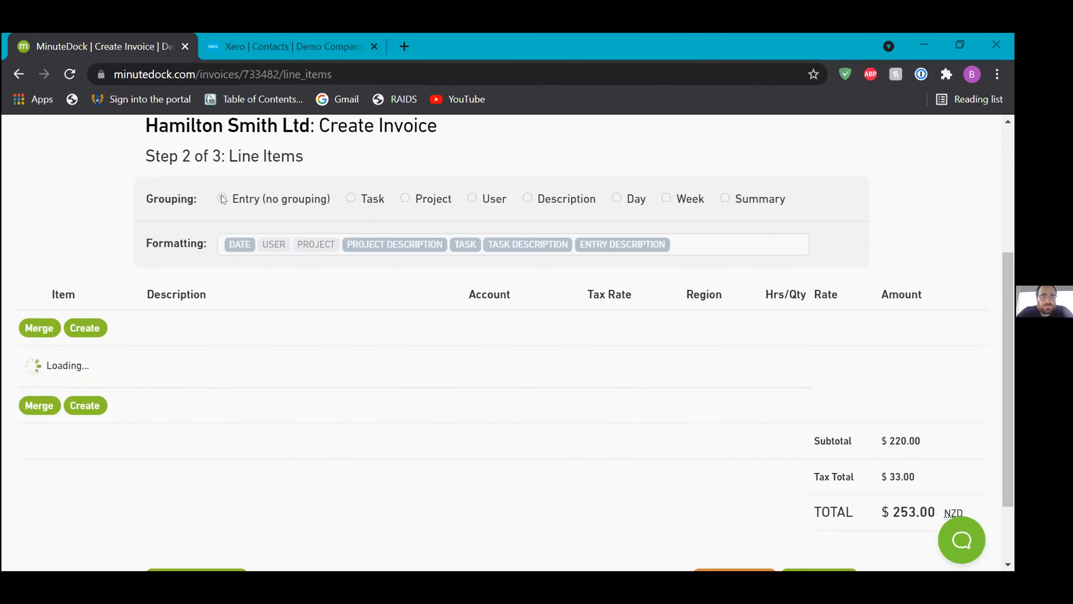
left_click(351, 199)
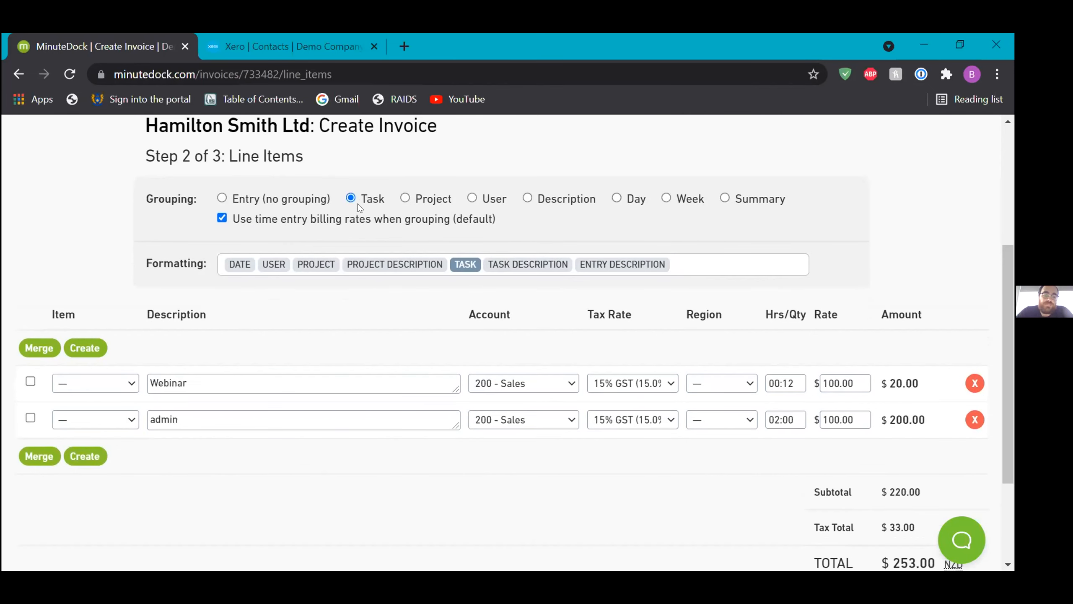
left_click(195, 388)
left_click_drag(194, 388, 143, 385)
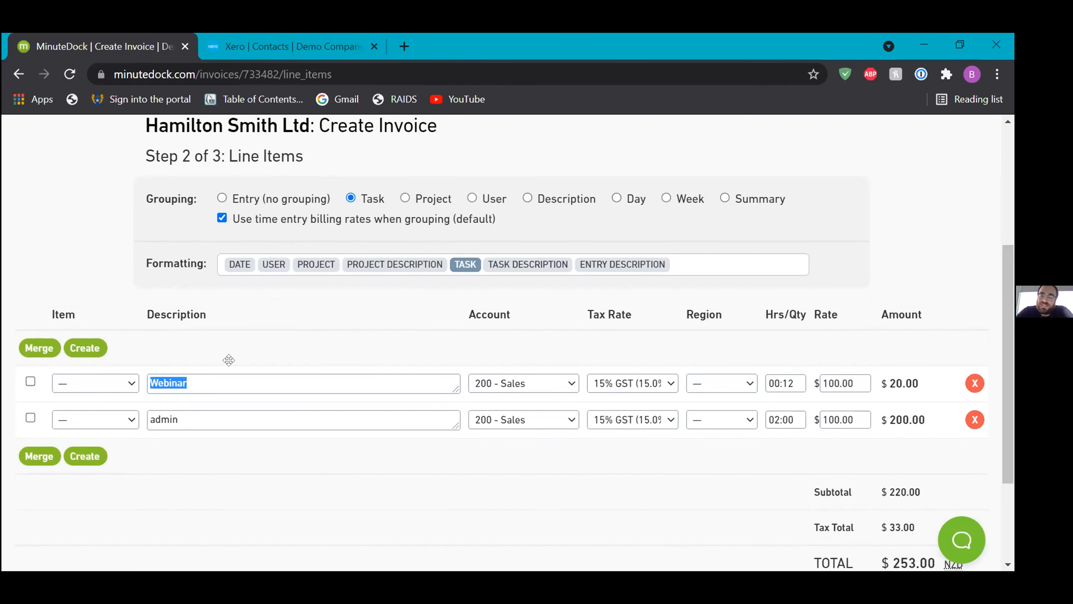
left_click(283, 350)
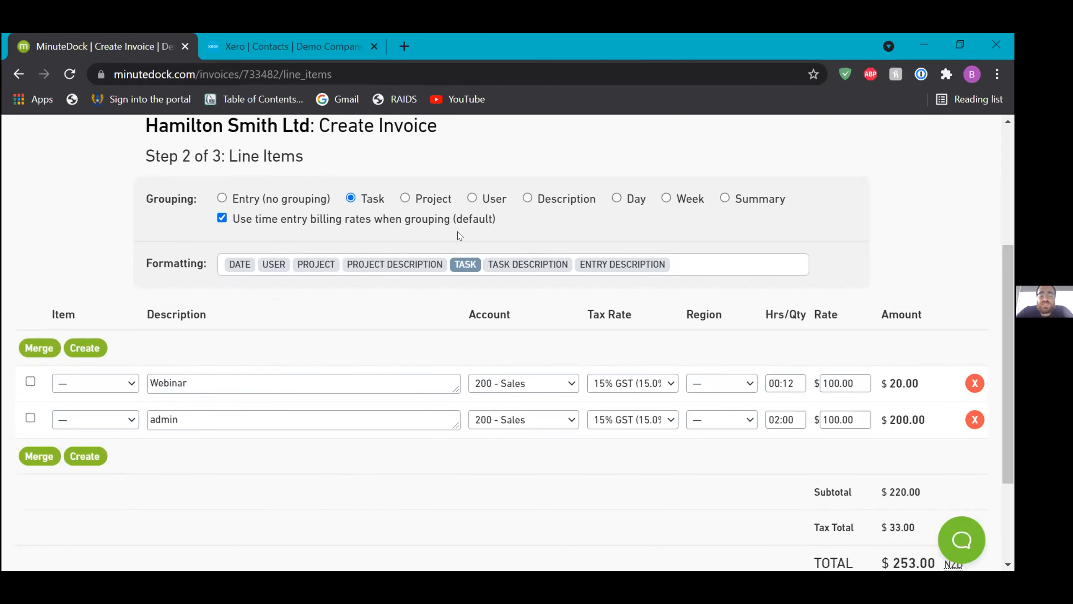
- Open the item list for the Webinar line and examine the available items without choosing one
scroll(351, 317, "down", 1)
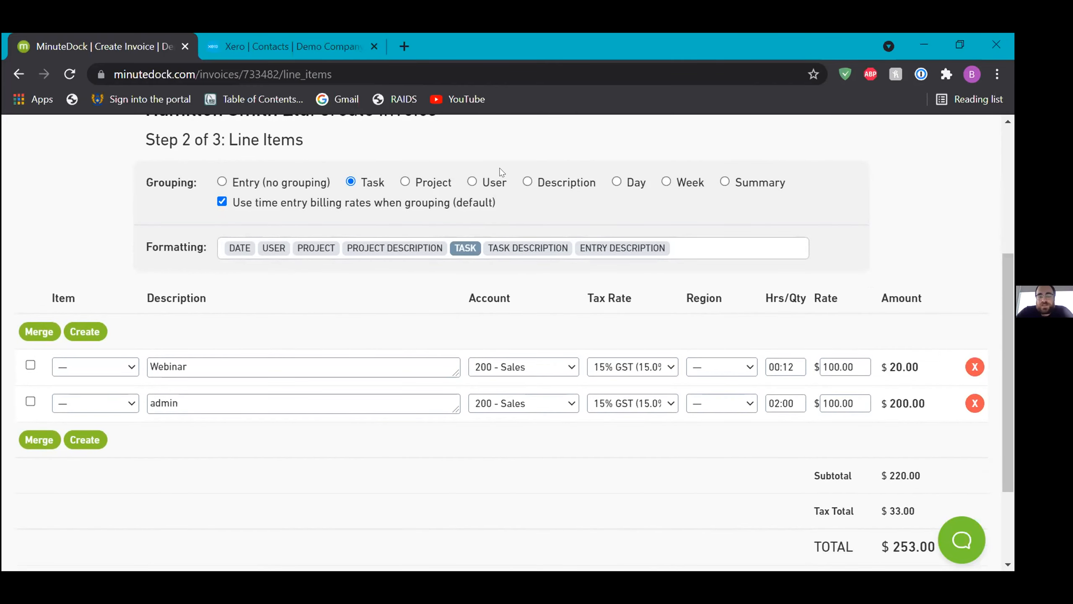
scroll(48, 280, "down", 2)
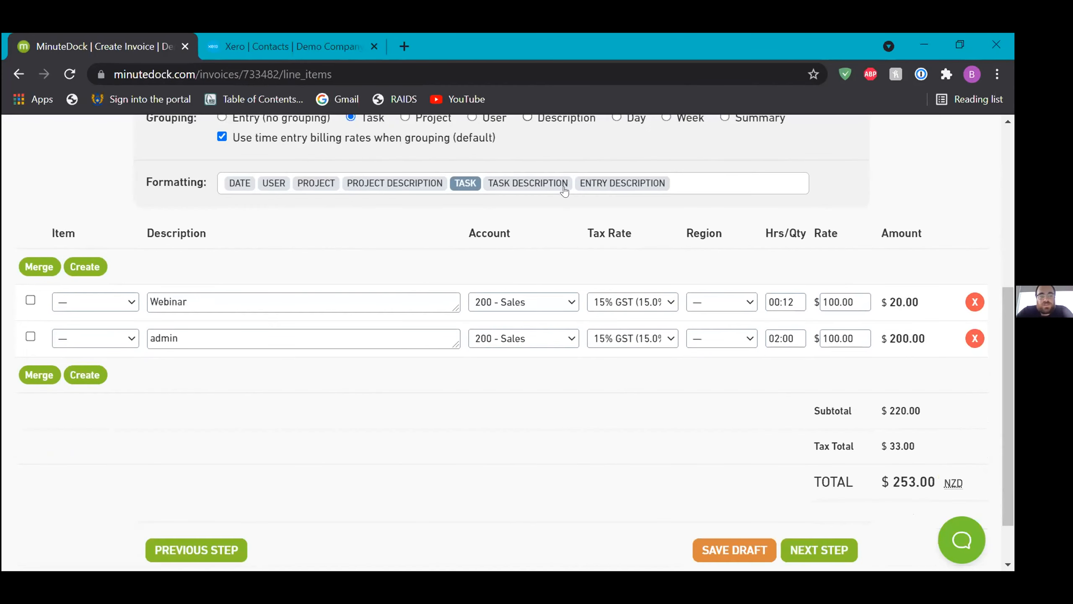
left_click(89, 298)
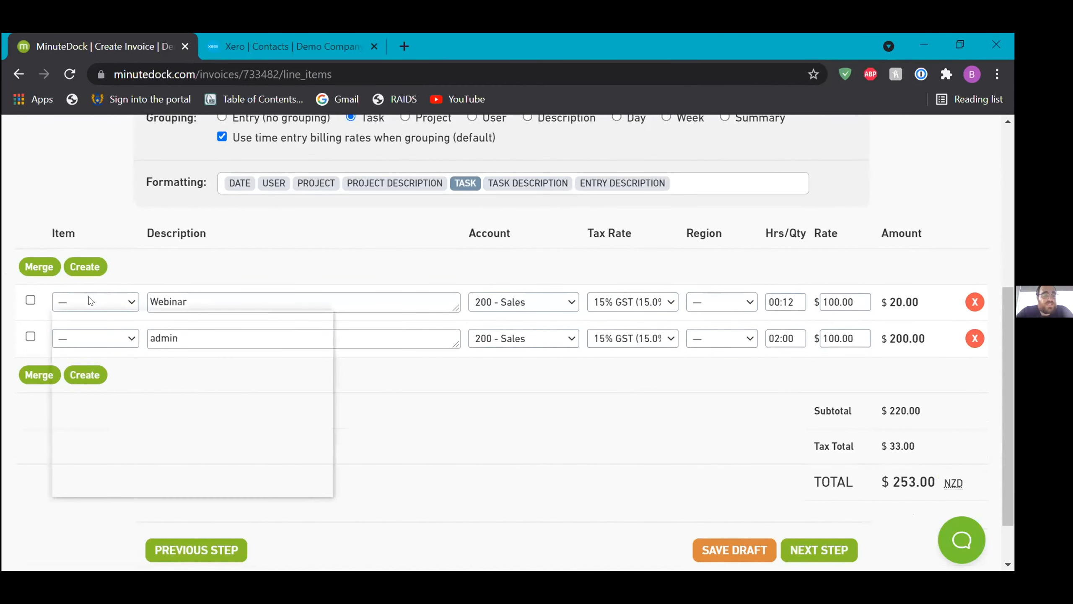
left_click(89, 298)
left_click(89, 298)
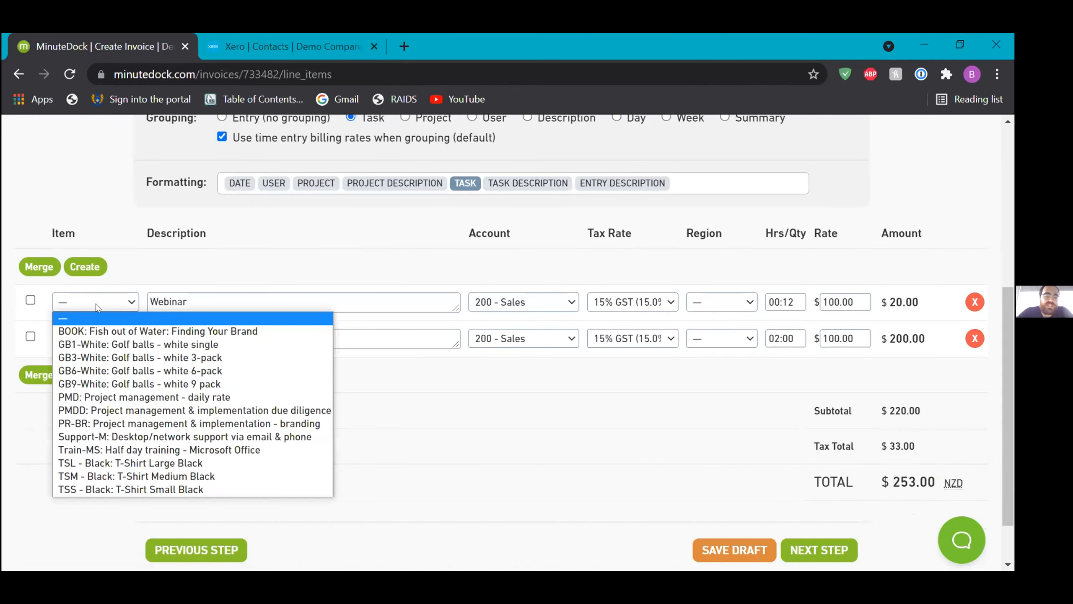
left_click(210, 273)
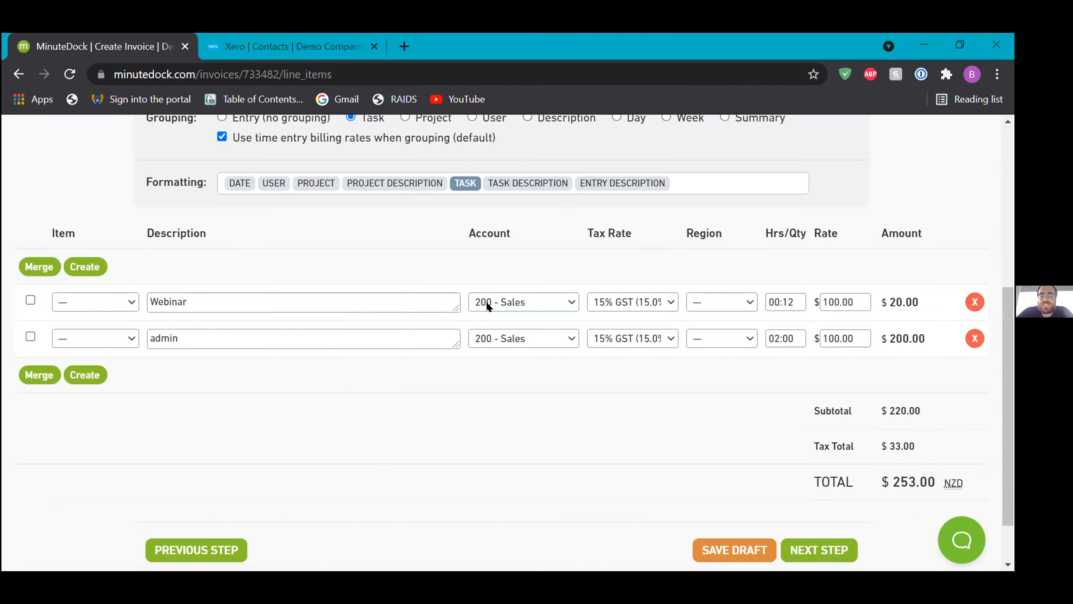
- Set the Webinar line's account to 260 - Other Revenue
left_click(517, 302)
left_click(520, 346)
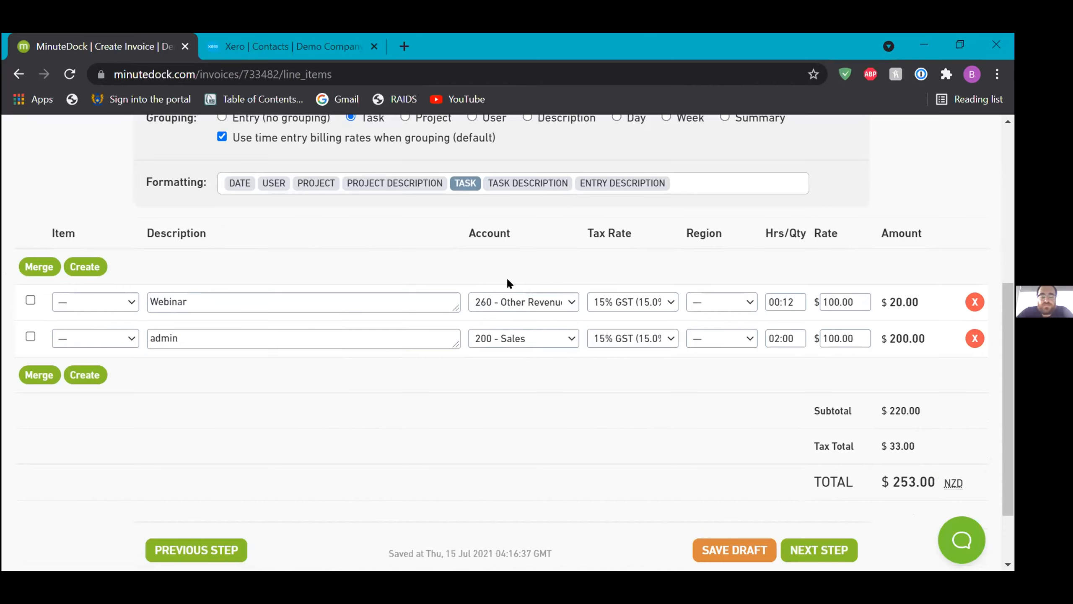
left_click(522, 302)
left_click(521, 302)
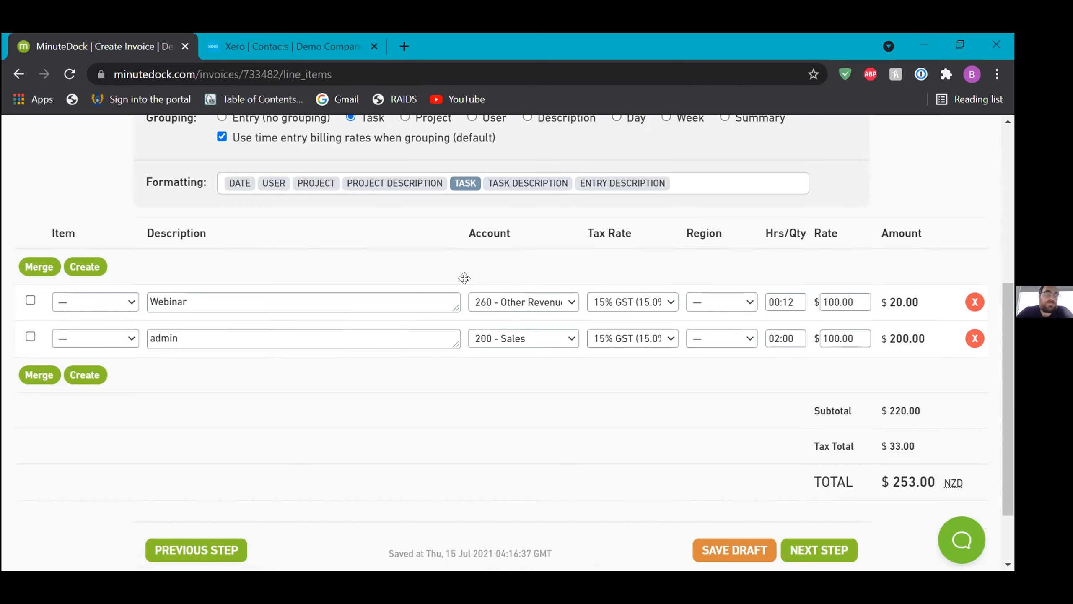
- Examine the Webinar line's item choices again and review the invoice's grouping and formatting options
left_click(138, 301)
key("p")
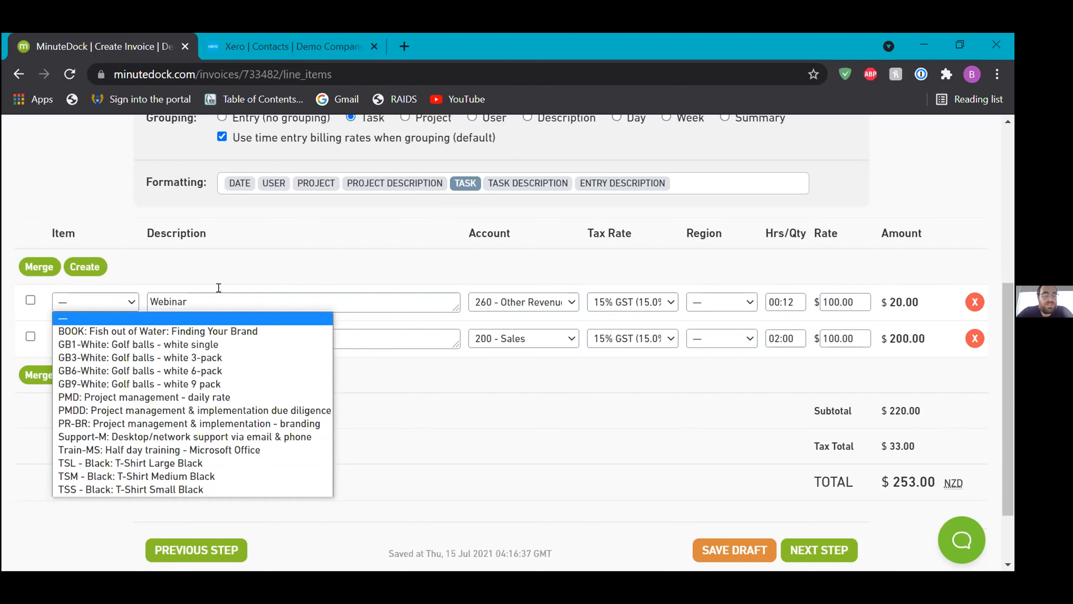
left_click(250, 245)
scroll(251, 245, "up", 2)
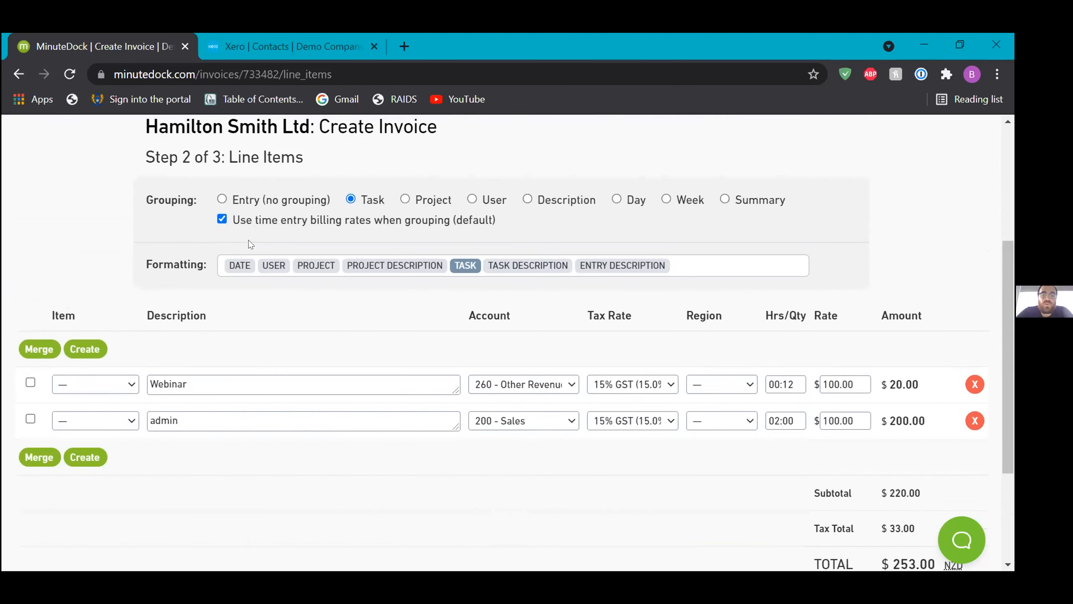
scroll(171, 346, "down", 1)
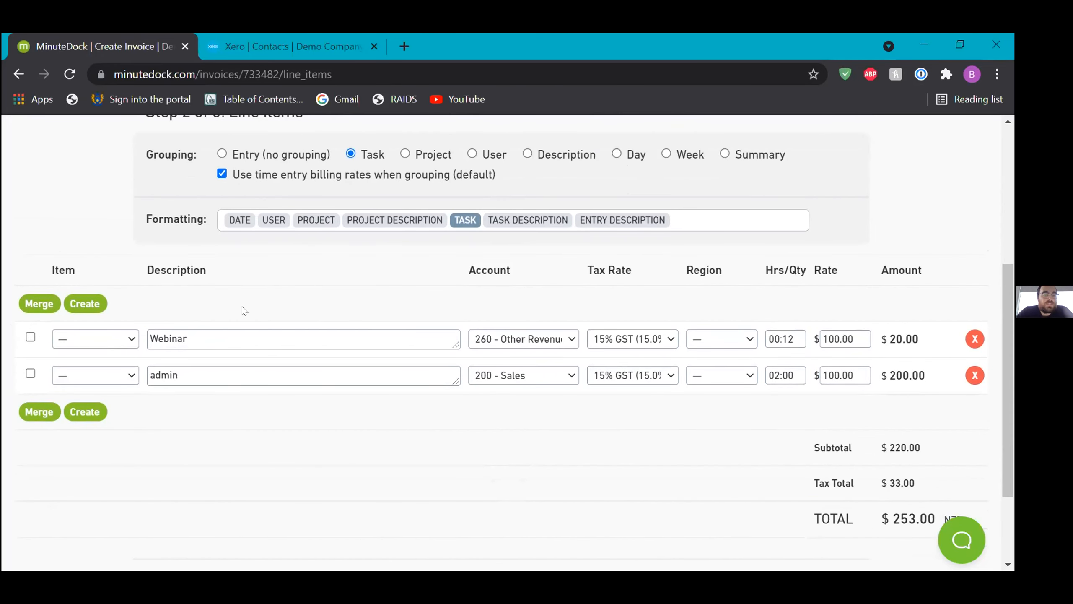
scroll(432, 175, "up", 1)
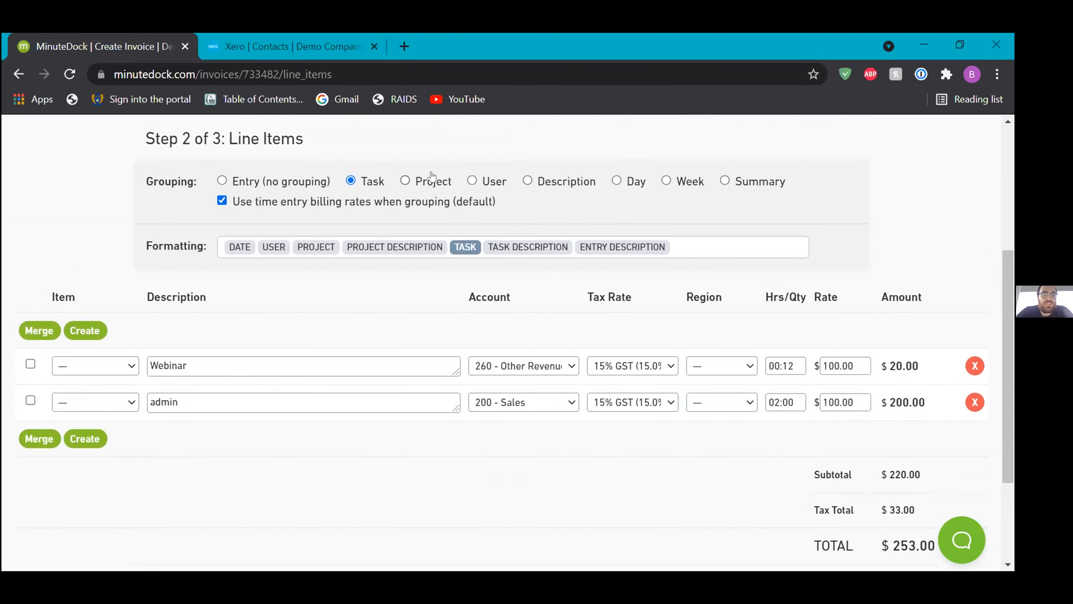
scroll(239, 255, "down", 3)
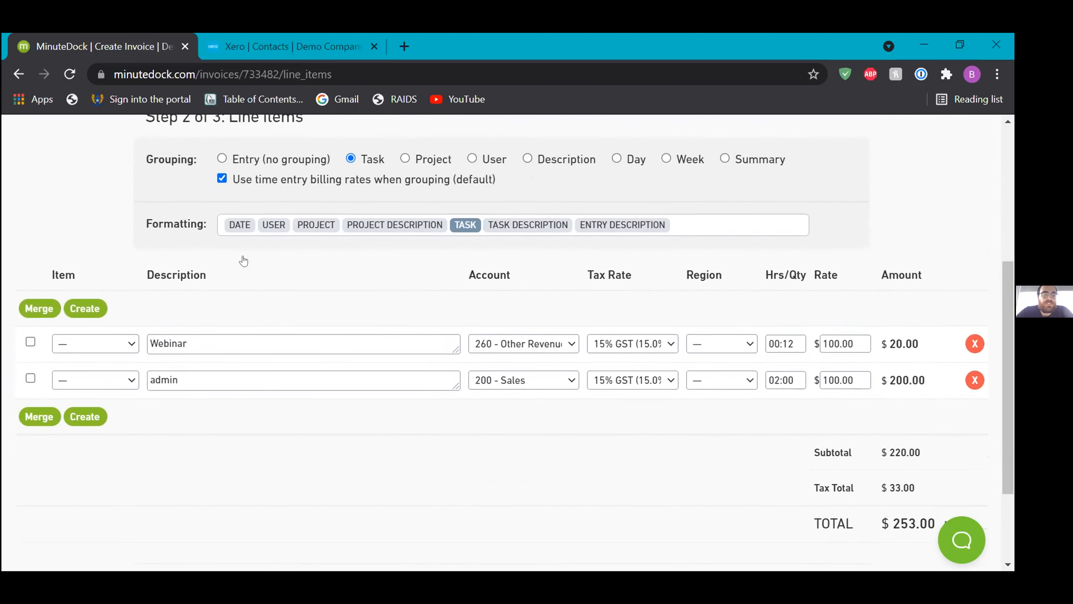
- Add an empty line item to the invoice and select the Webinar and admin lines
left_click(85, 312)
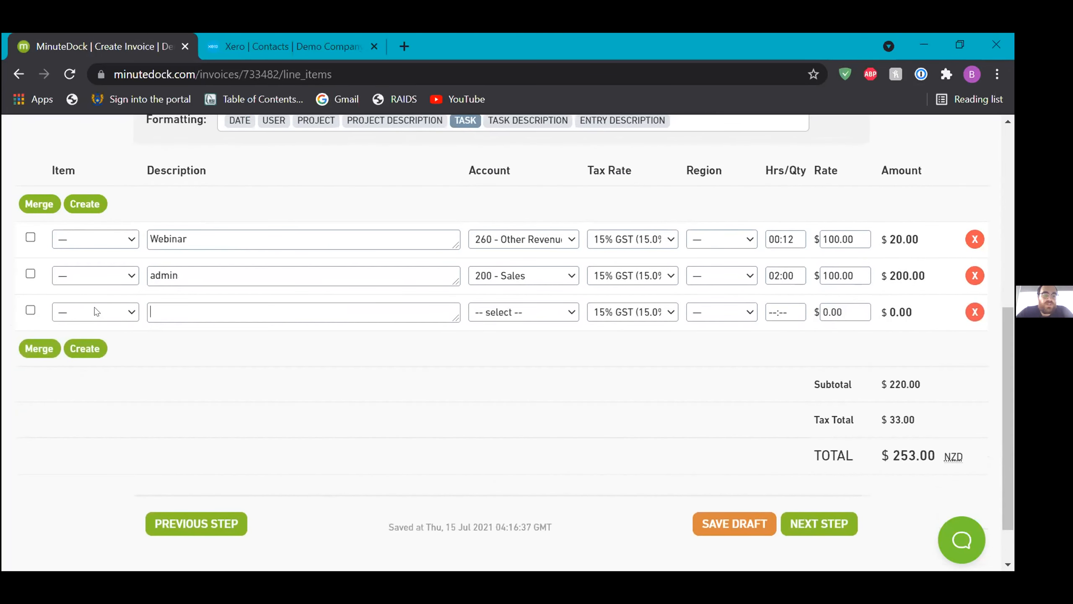
left_click(170, 312)
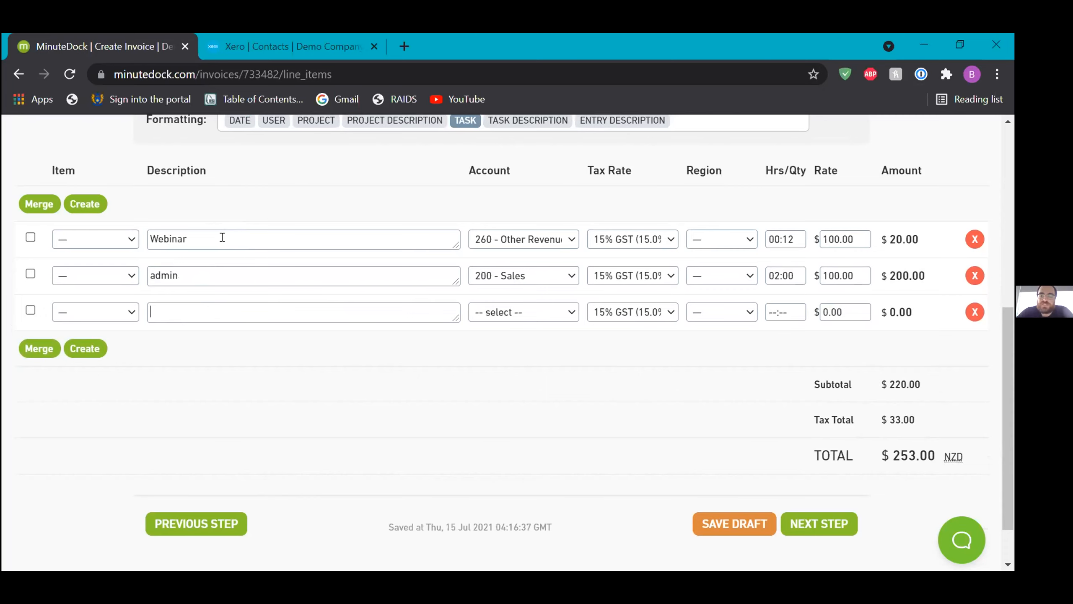
scroll(222, 237, "up", 1)
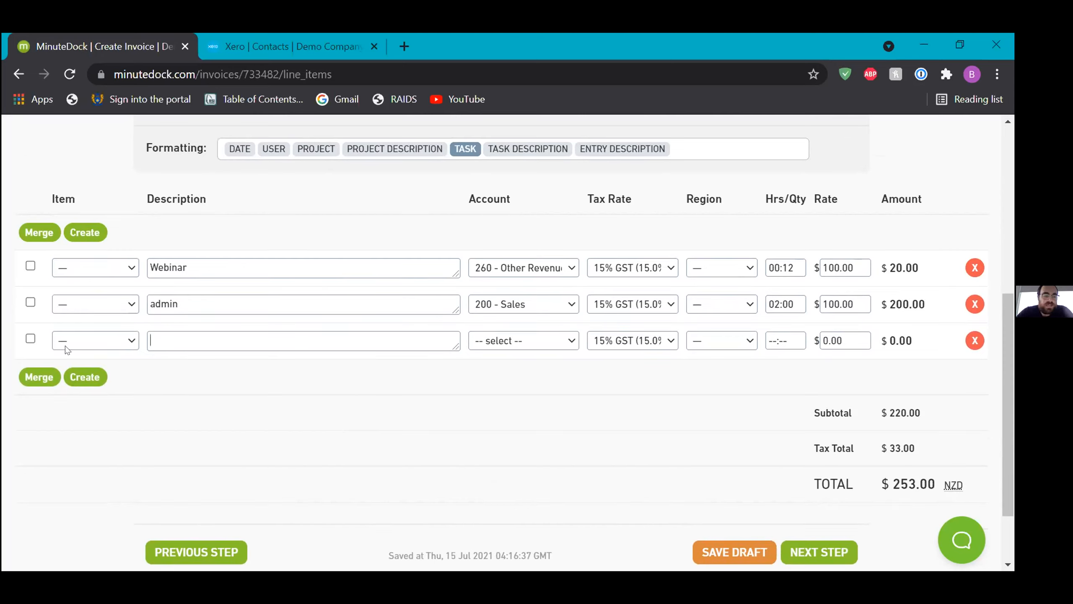
left_click(27, 302)
left_click(27, 266)
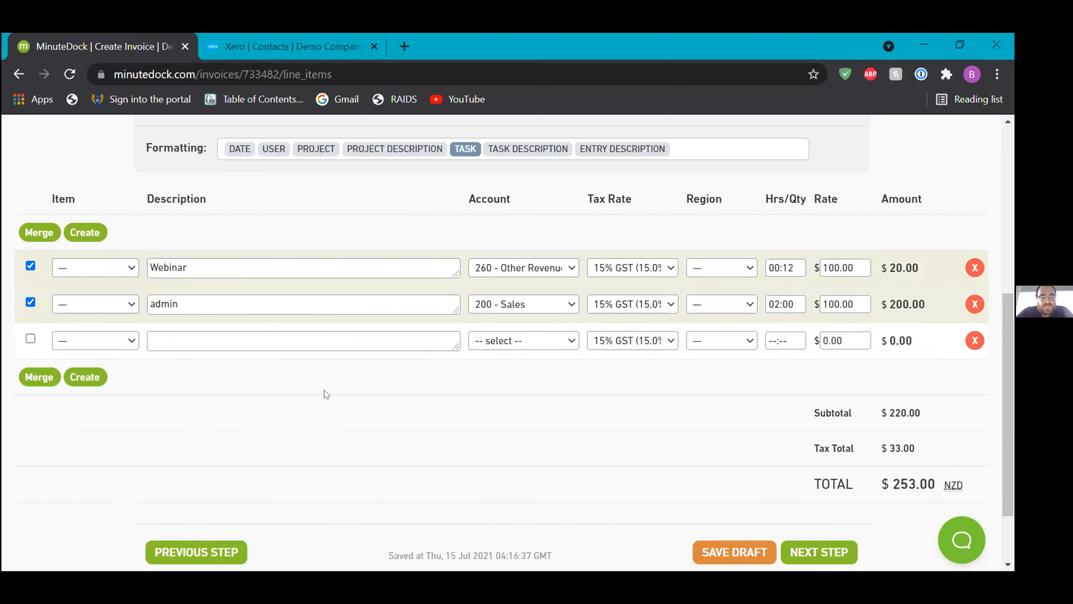
- Check the invoice's line items and proceed to the invoice details step
scroll(325, 394, "down", 2)
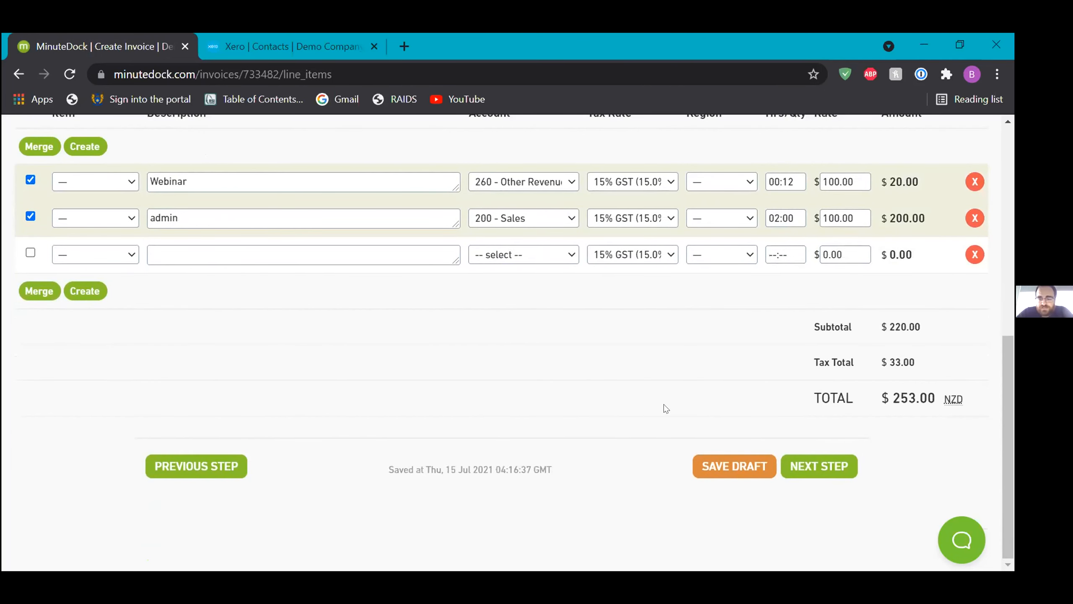
scroll(664, 406, "up", 4)
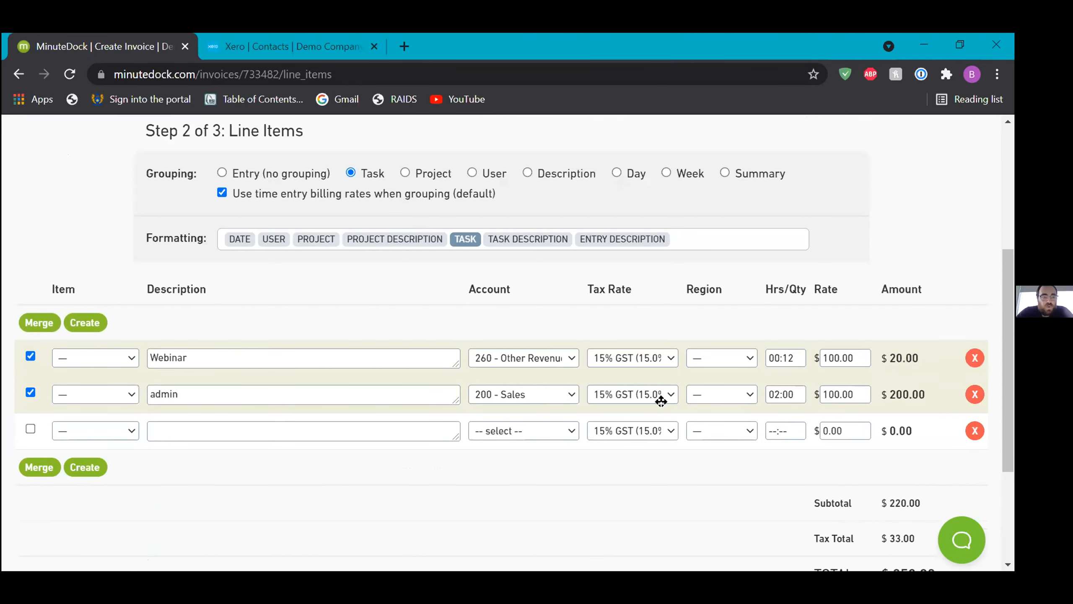
scroll(661, 401, "down", 4)
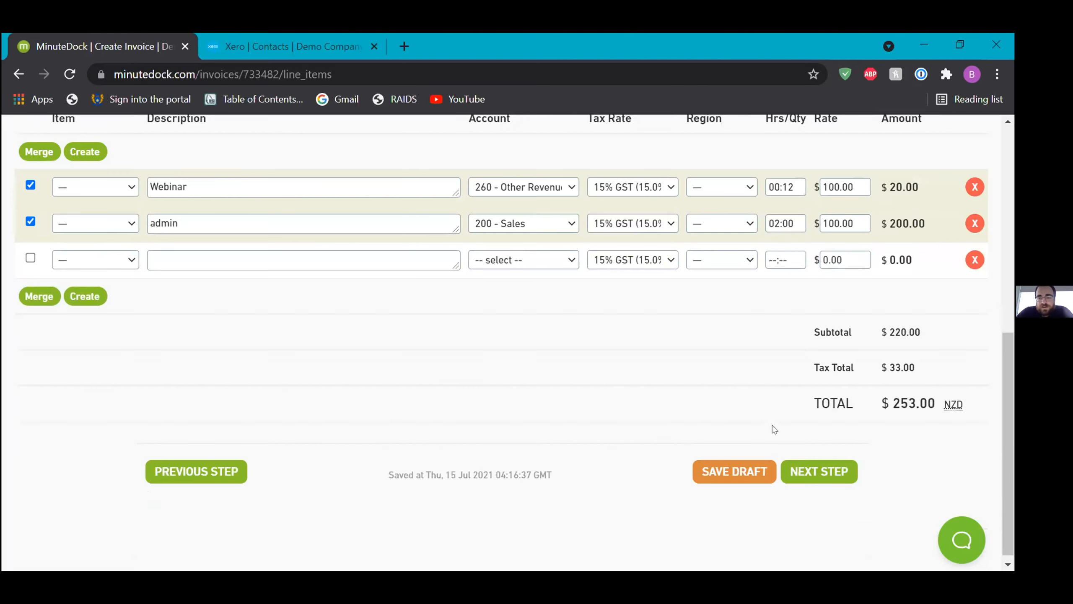
left_click(785, 468)
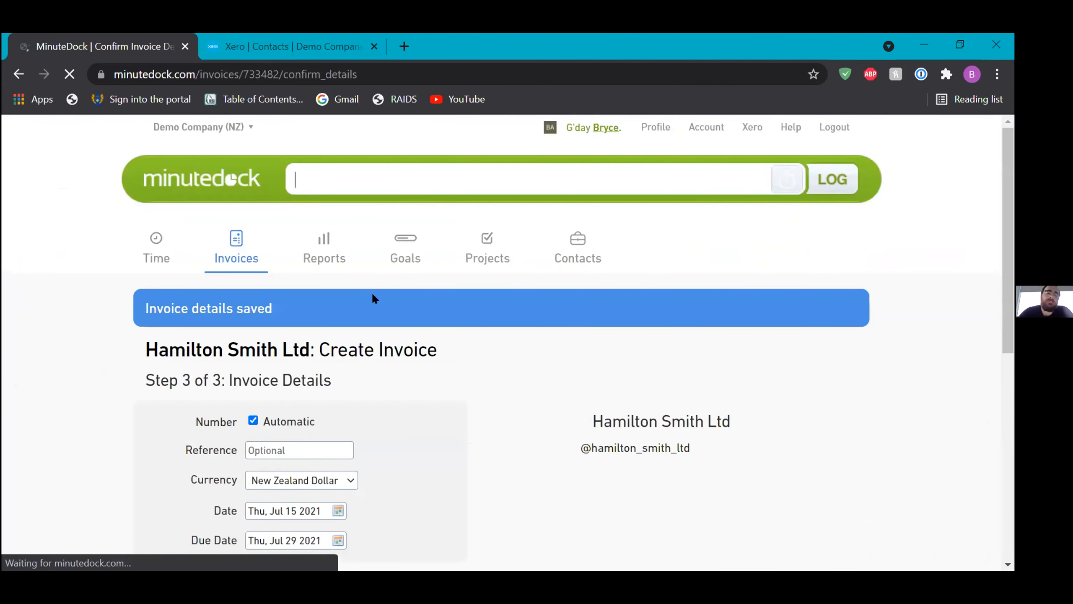
- Review the invoice's number, reference, currency and date settings together with its line items and totals
scroll(513, 409, "down", 2)
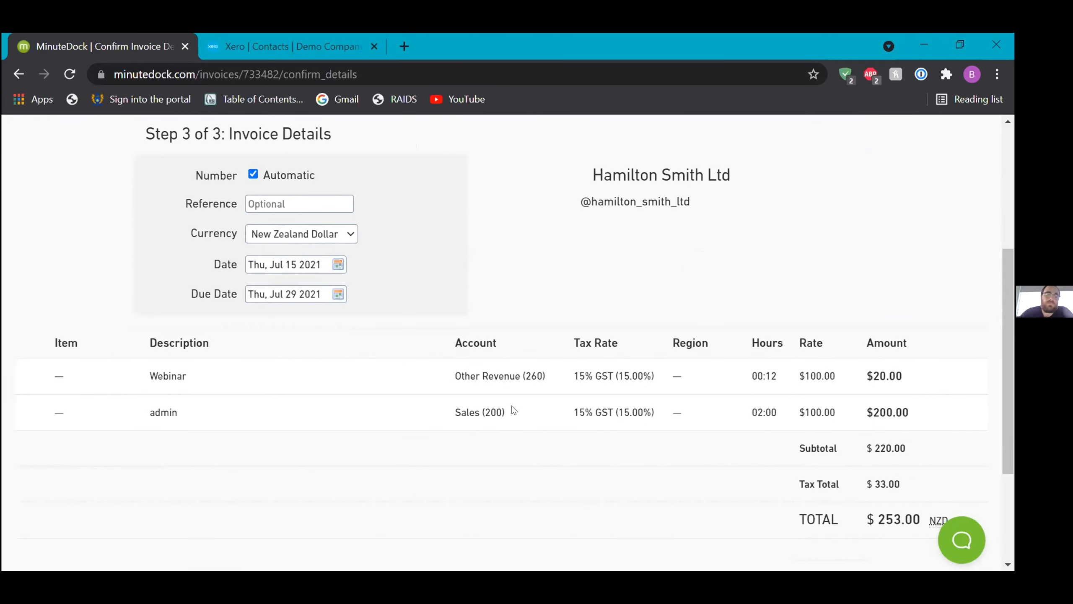
scroll(514, 409, "down", 4)
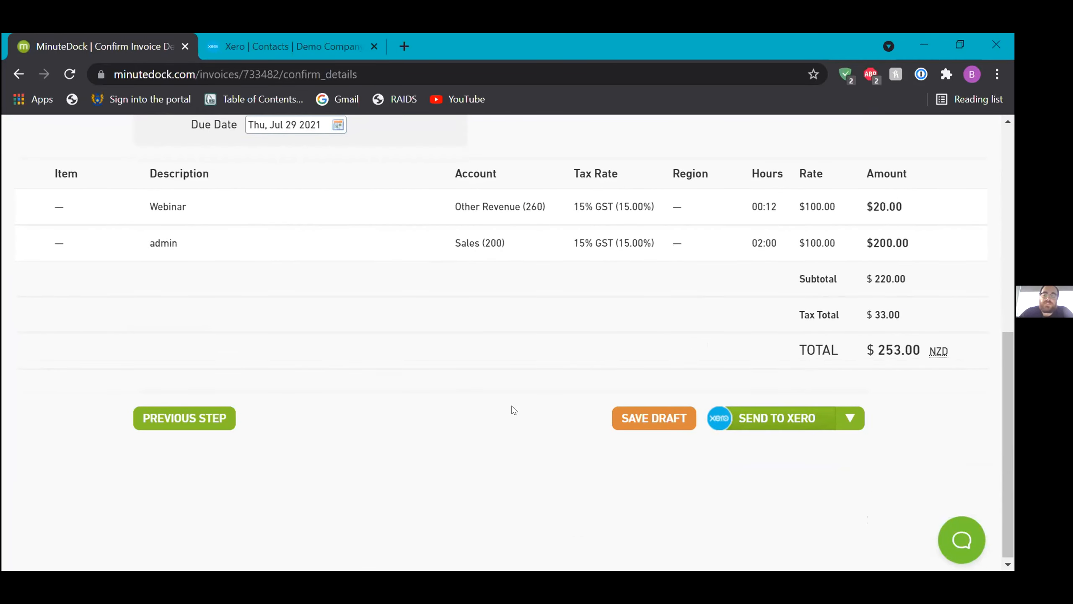
scroll(513, 409, "up", 2)
scroll(512, 408, "down", 1)
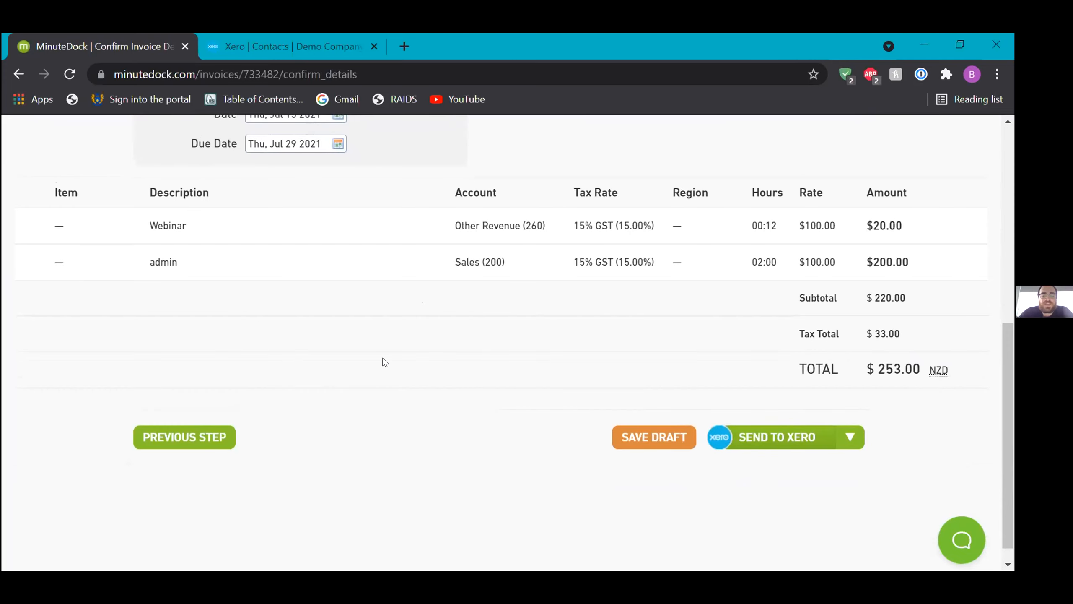
scroll(383, 363, "up", 5)
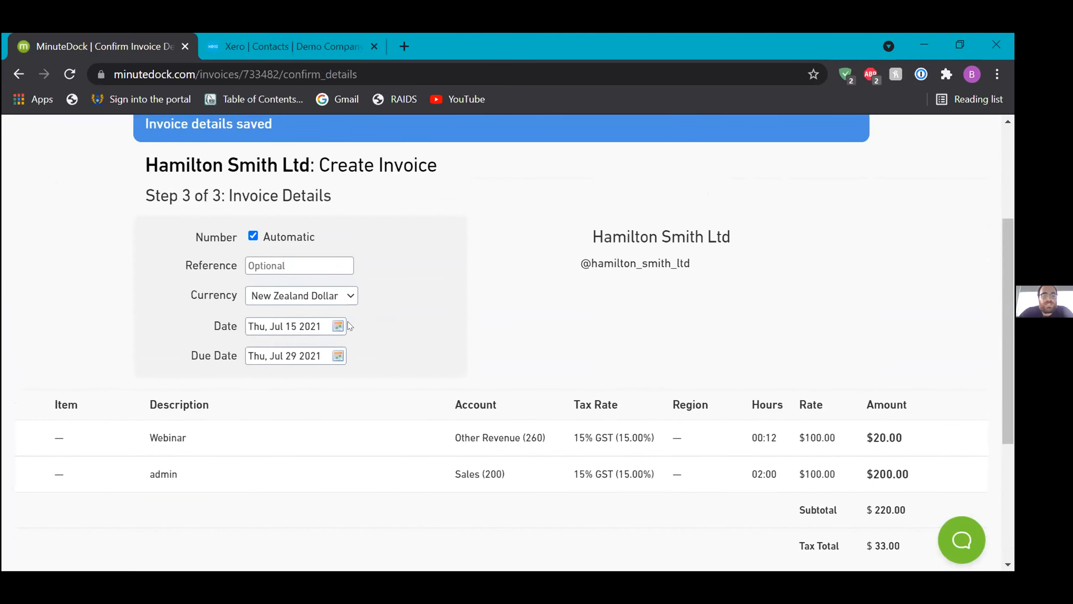
left_click(331, 294)
left_click(332, 294)
scroll(416, 365, "down", 1)
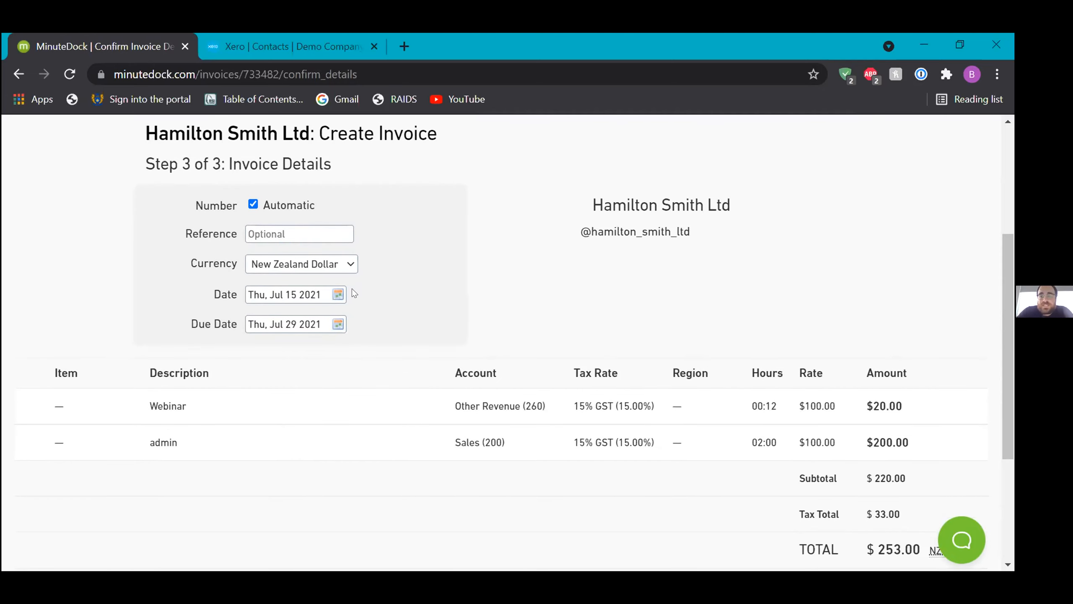
- Send the Hamilton Smith Ltd invoice to Xero and open the sent invoice there
scroll(416, 347, "down", 5)
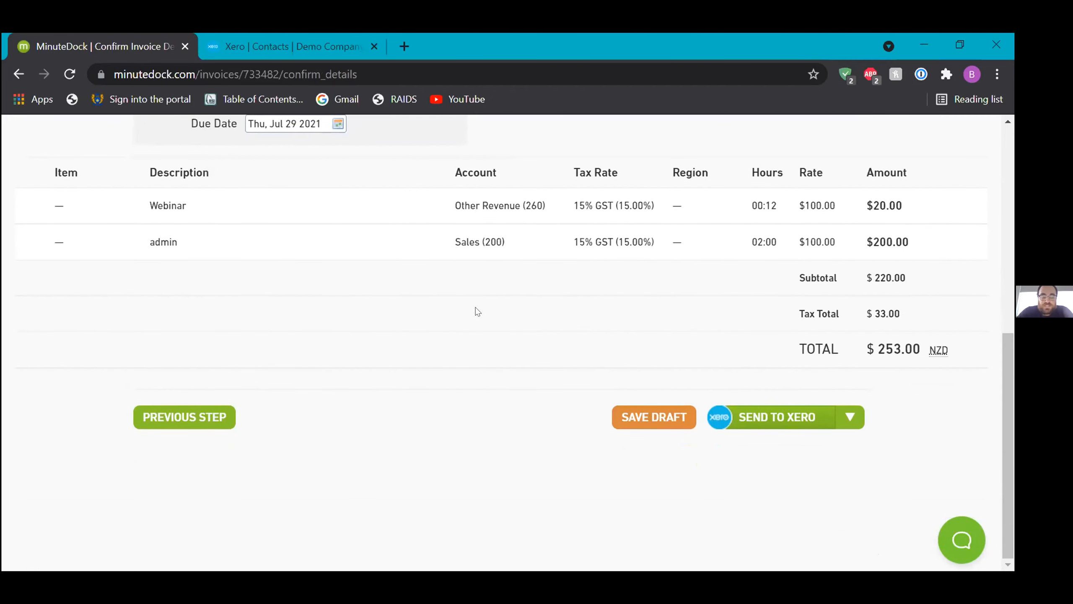
left_click(759, 417)
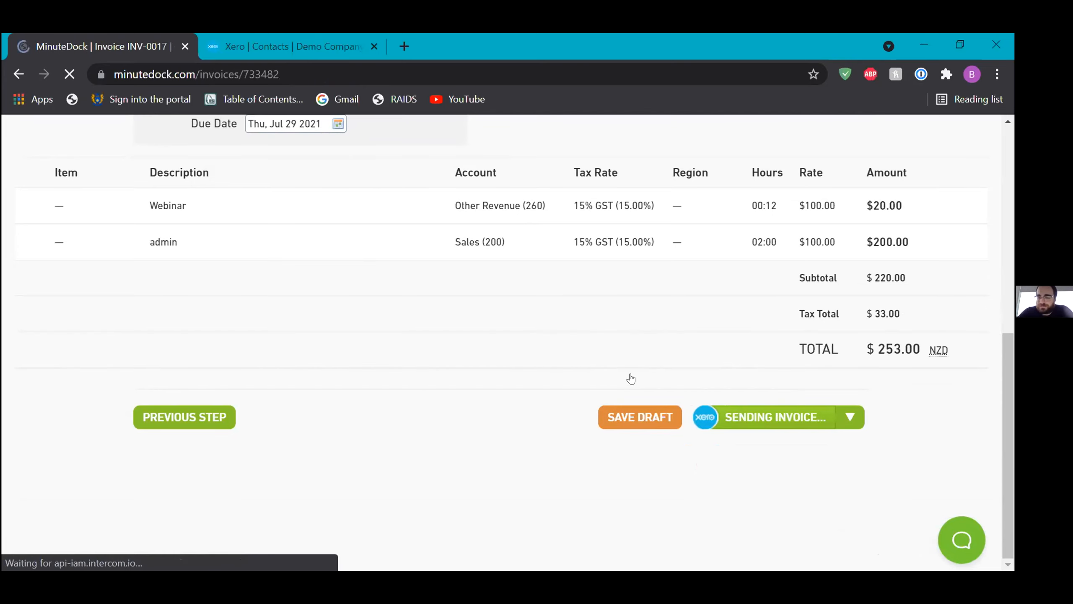
scroll(460, 392, "down", 3)
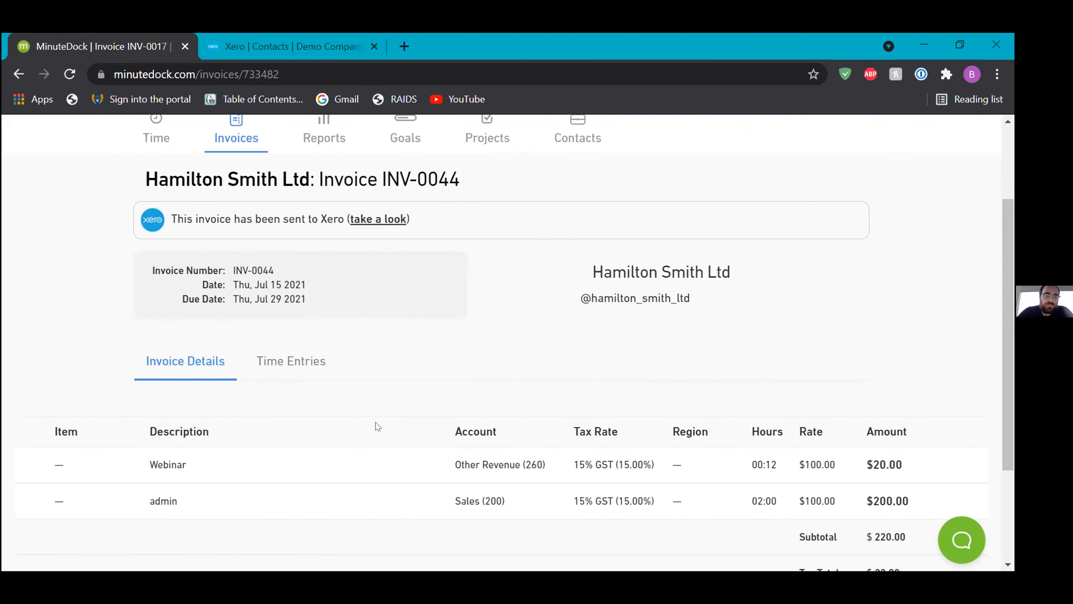
scroll(377, 426, "down", 2)
scroll(377, 426, "up", 1)
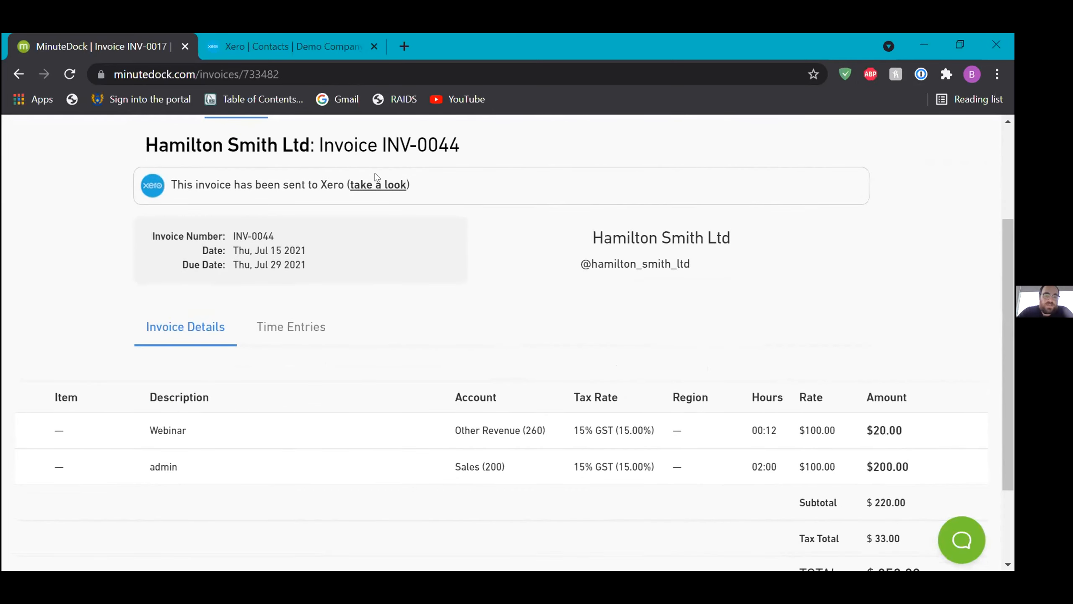
left_click(369, 185)
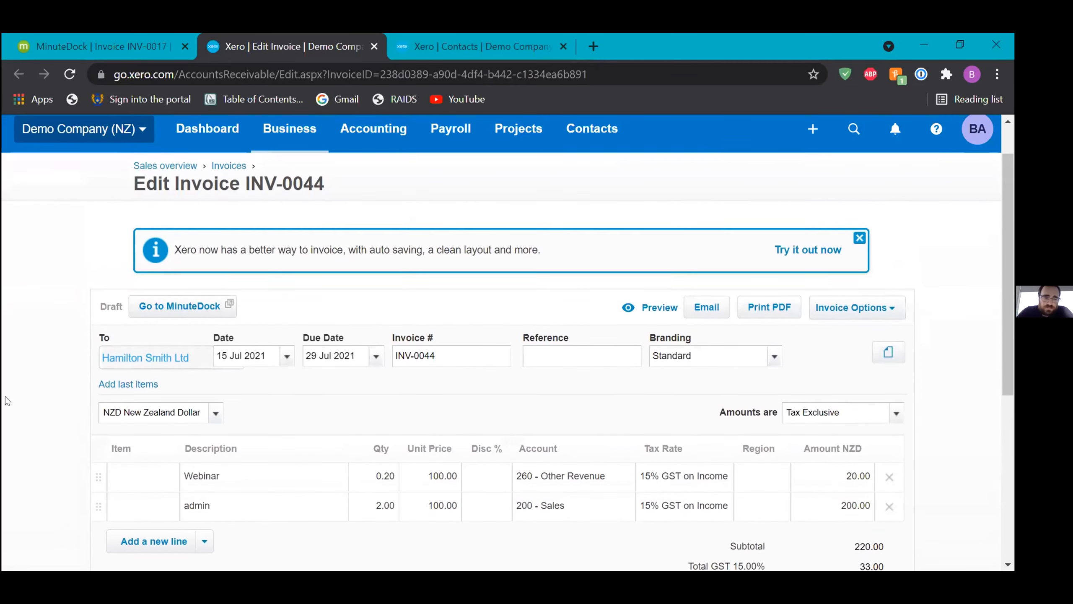
- Examine the draft invoice in Xero, including its dates, line items, accounts, totals and history notes
scroll(3, 351, "down", 3)
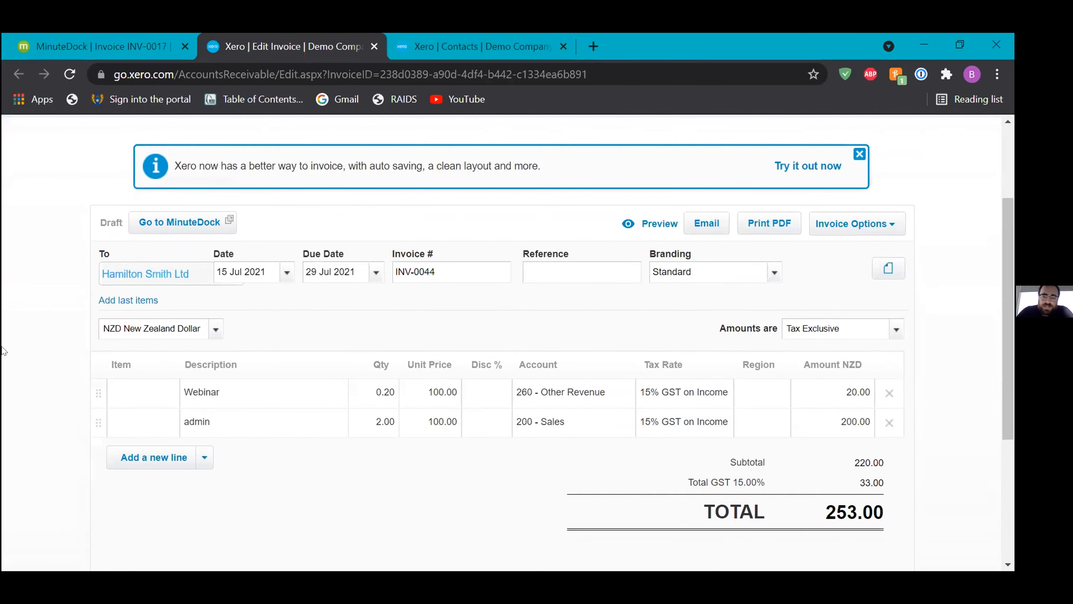
scroll(3, 351, "up", 3)
scroll(4, 351, "up", 3)
scroll(4, 351, "down", 5)
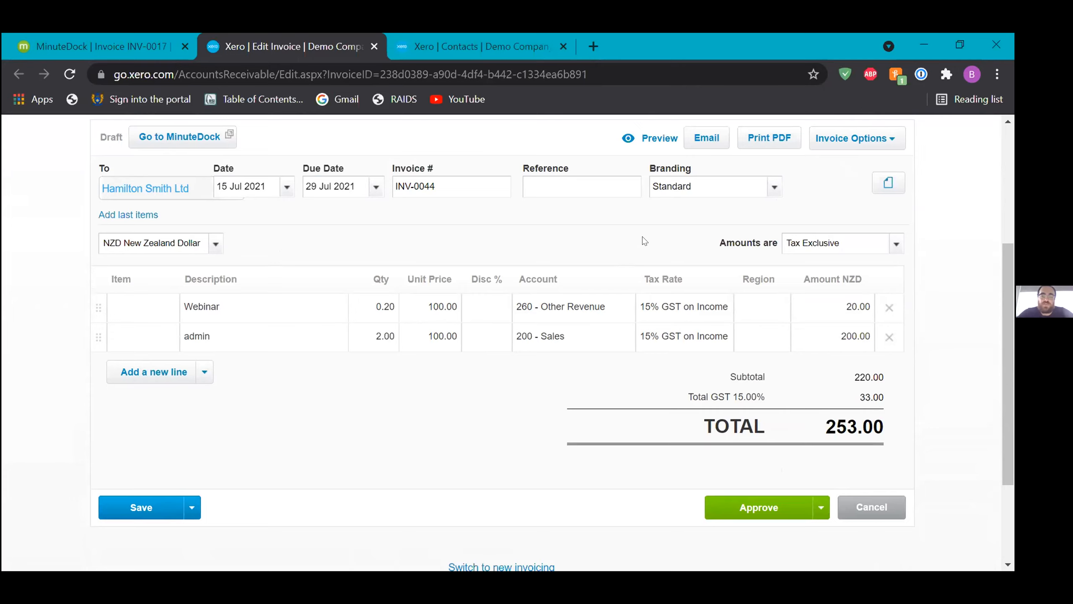
scroll(386, 292, "down", 2)
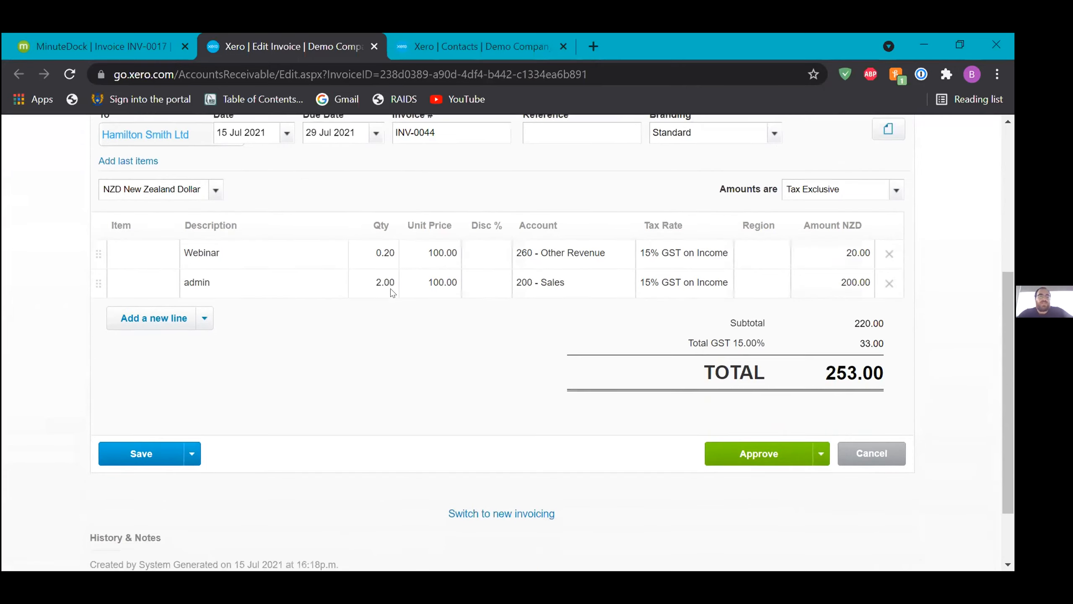
scroll(392, 292, "up", 2)
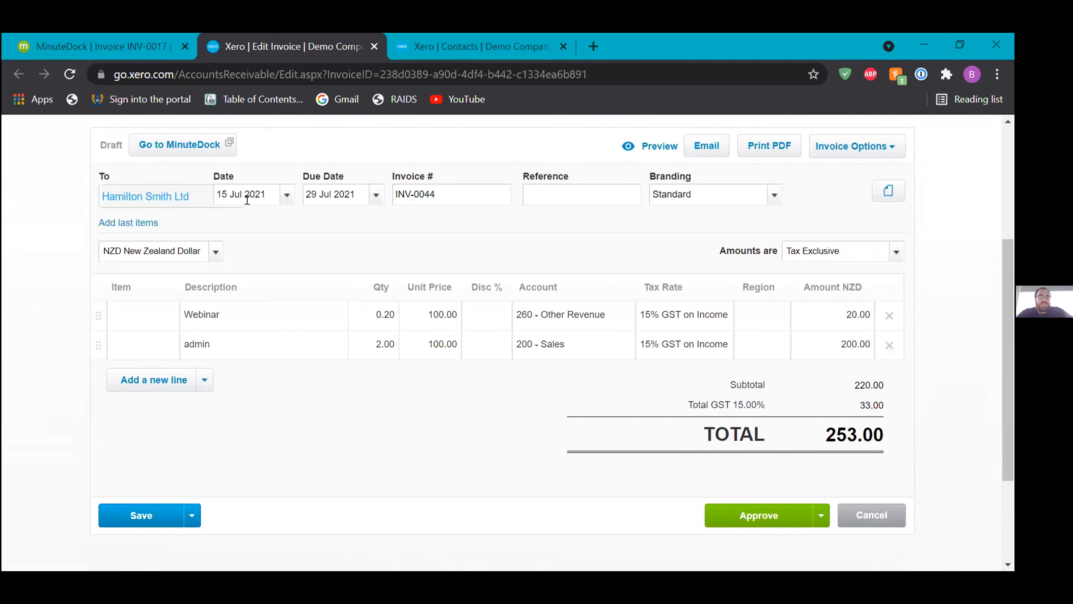
scroll(427, 414, "down", 3)
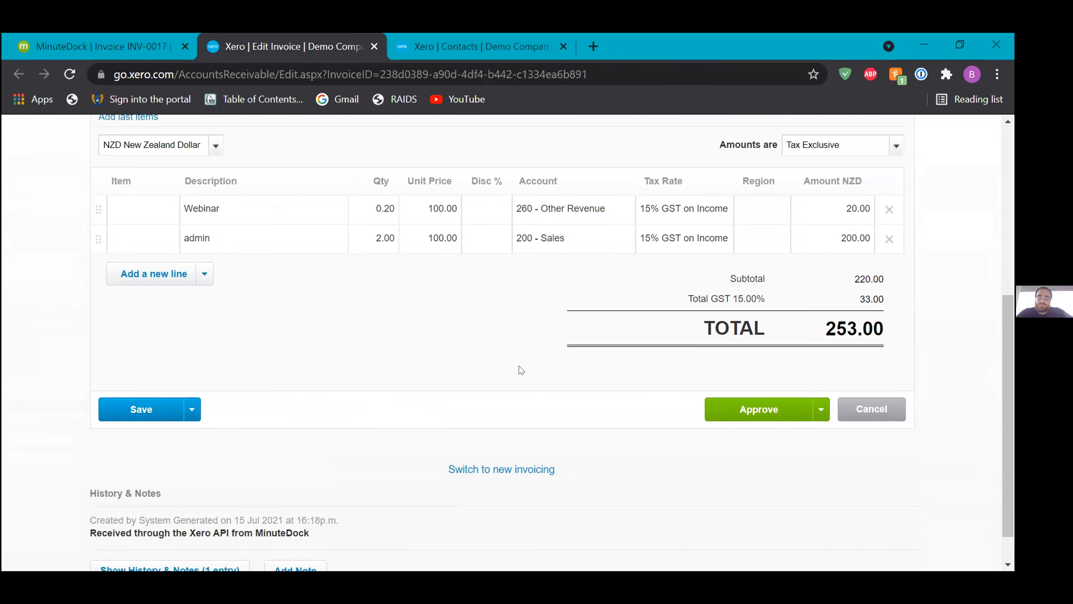
- Recheck the draft Hamilton Smith Ltd invoice in Xero, from its header fields down to its line items, totals and approval options
scroll(521, 370, "up", 8)
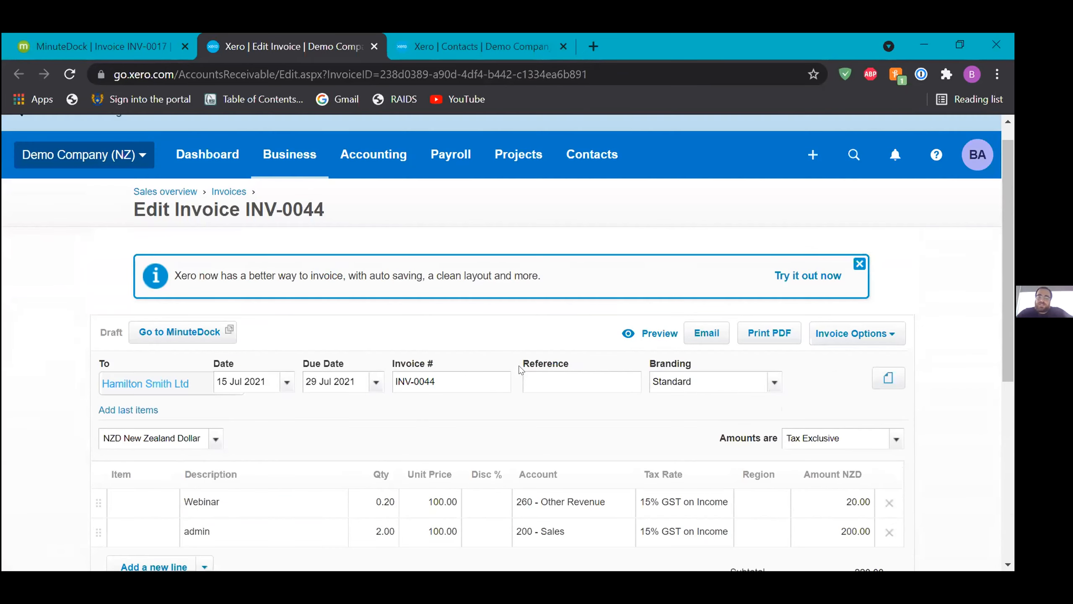
scroll(521, 370, "down", 4)
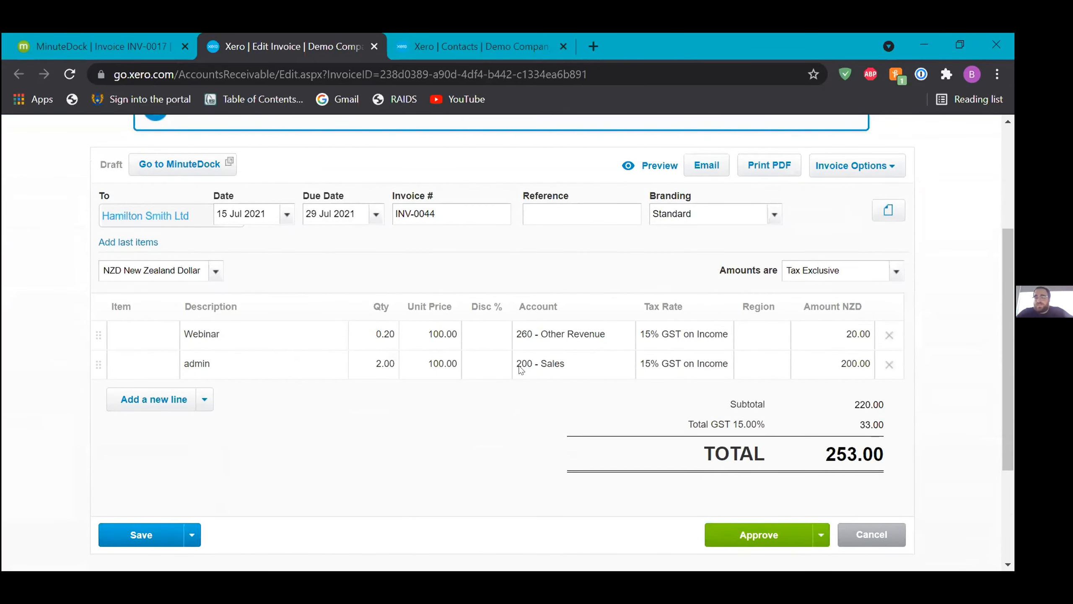
scroll(521, 369, "up", 4)
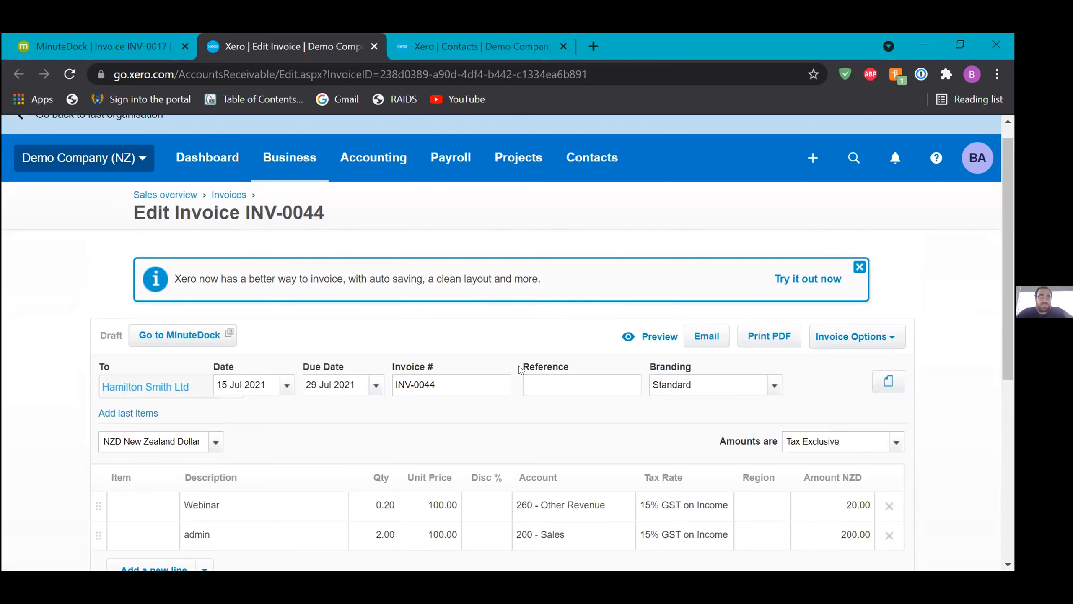
scroll(409, 354, "up", 1)
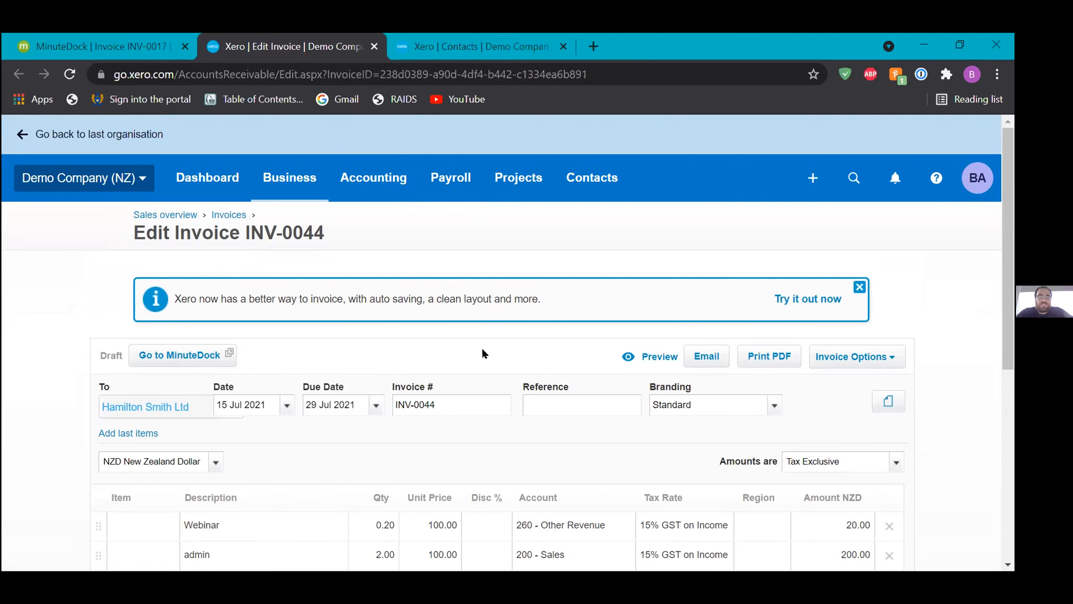
scroll(484, 355, "down", 3)
scroll(483, 357, "down", 6)
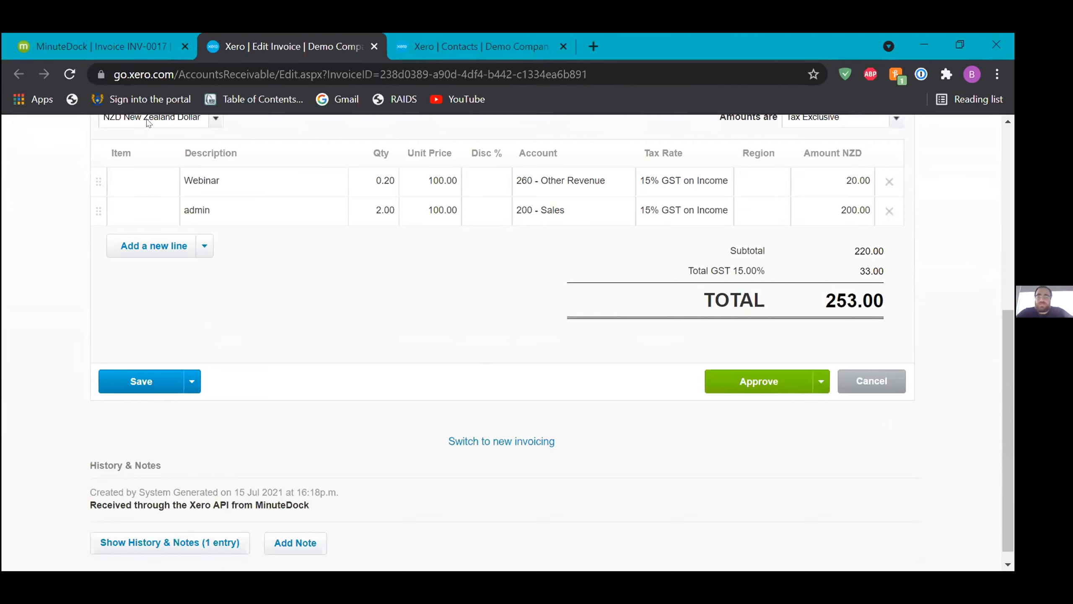
scroll(628, 373, "up", 5)
scroll(627, 372, "down", 4)
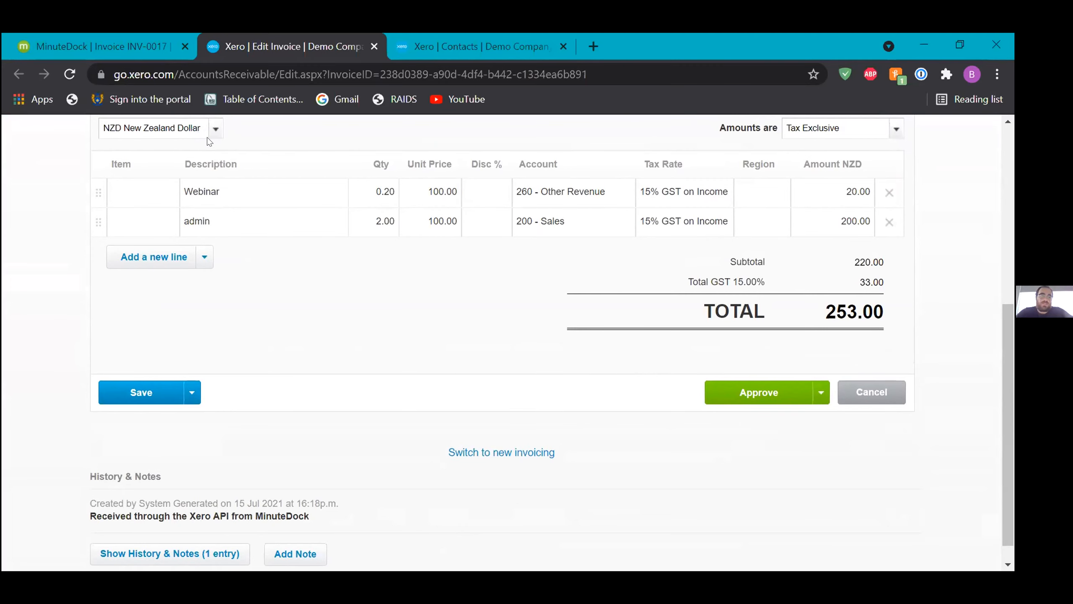
- Switch back to MinuteDock and review the invoices overview, including contacts with uninvoiced hours and the sent invoices
left_click(138, 42)
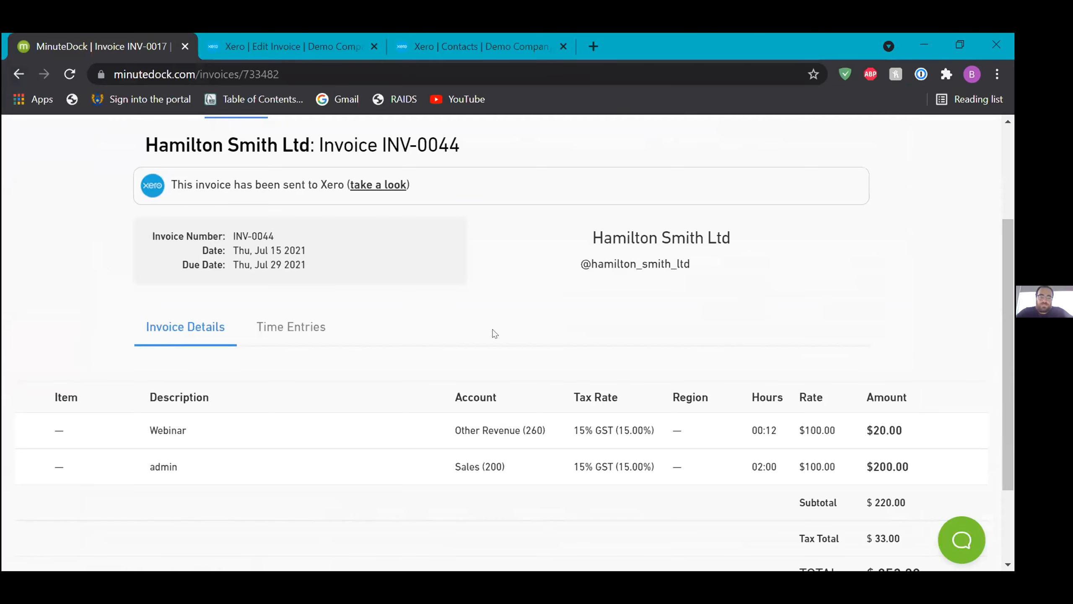
scroll(495, 333, "up", 4)
left_click(240, 239)
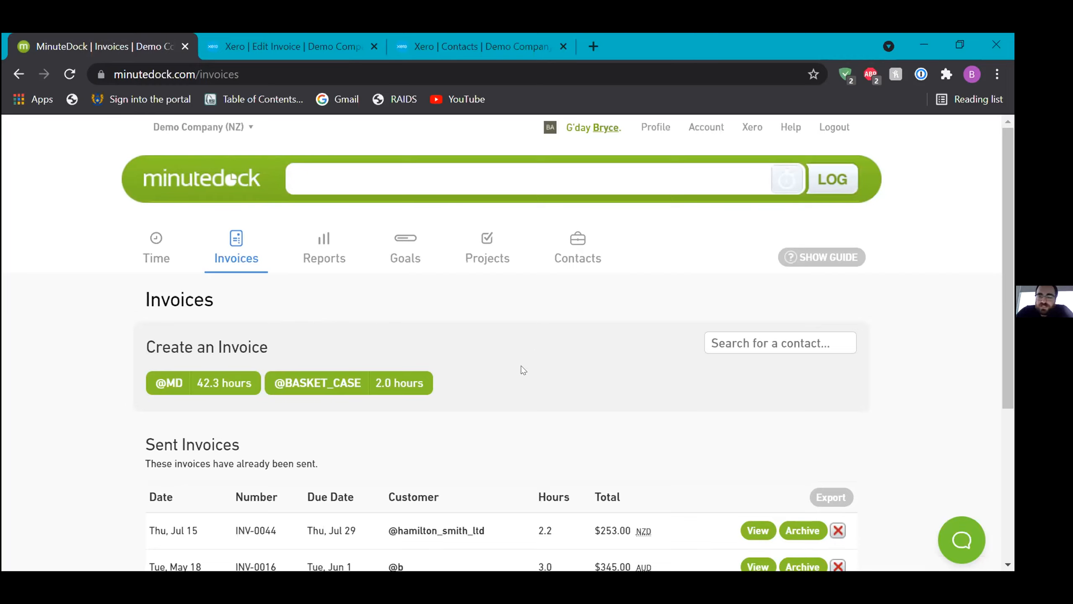
scroll(522, 370, "down", 1)
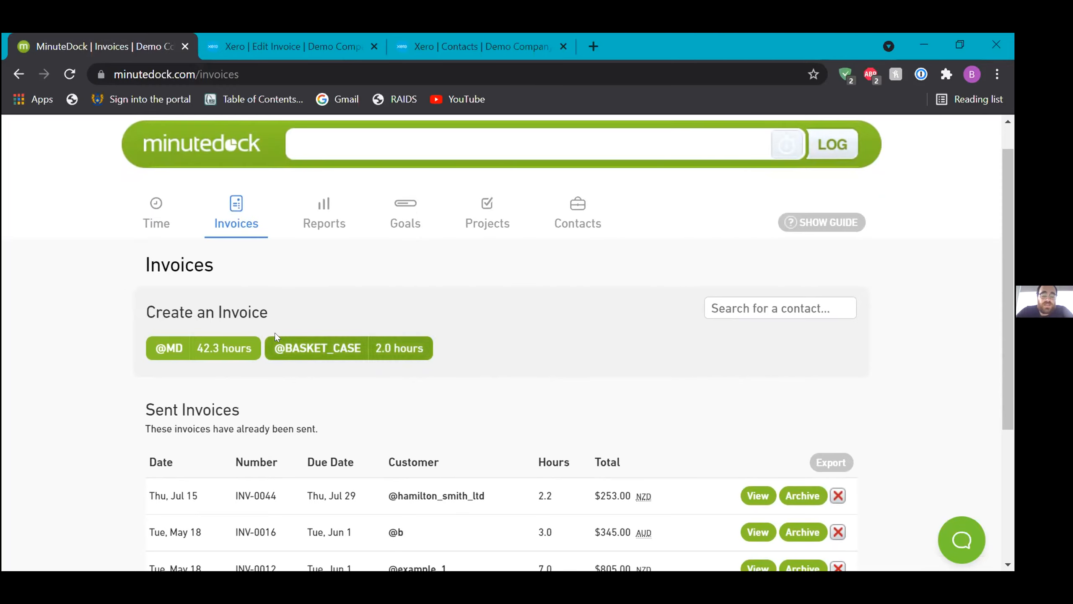
scroll(243, 323, "down", 2)
scroll(244, 324, "down", 1)
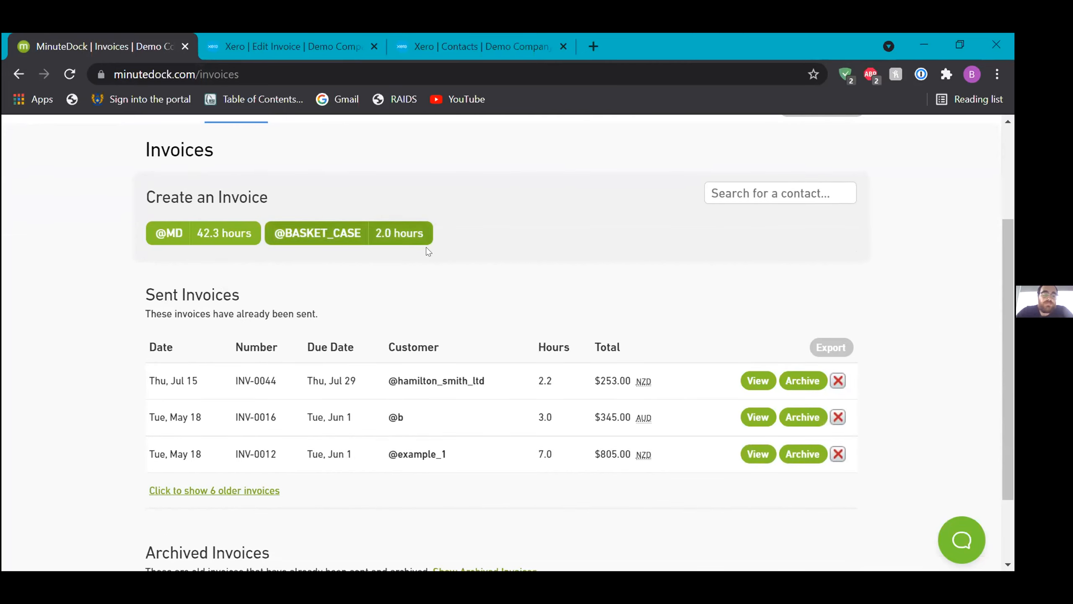
scroll(336, 202, "up", 4)
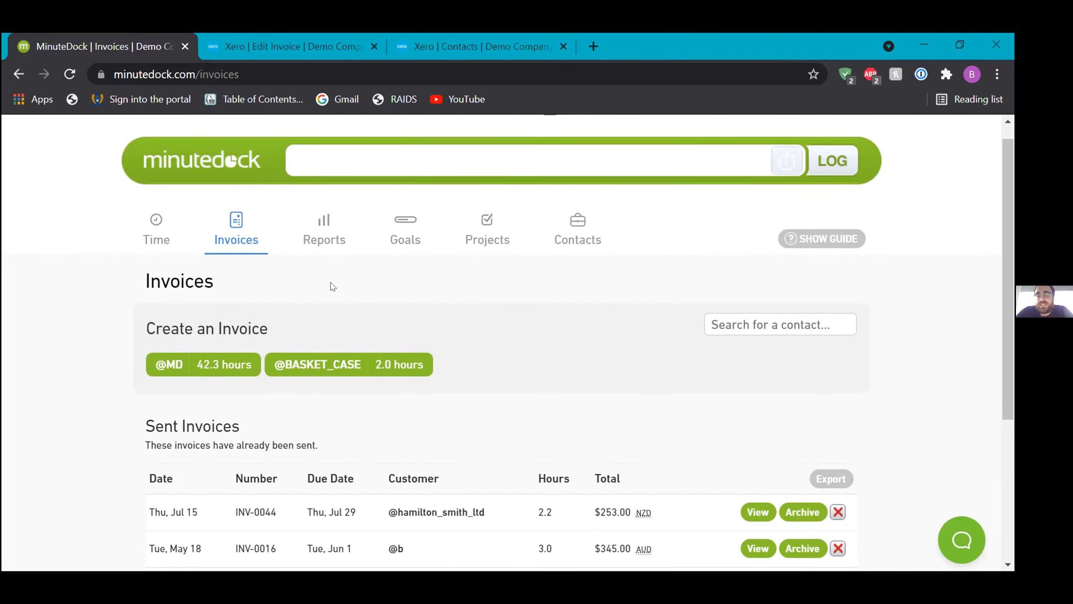
scroll(331, 282, "down", 3)
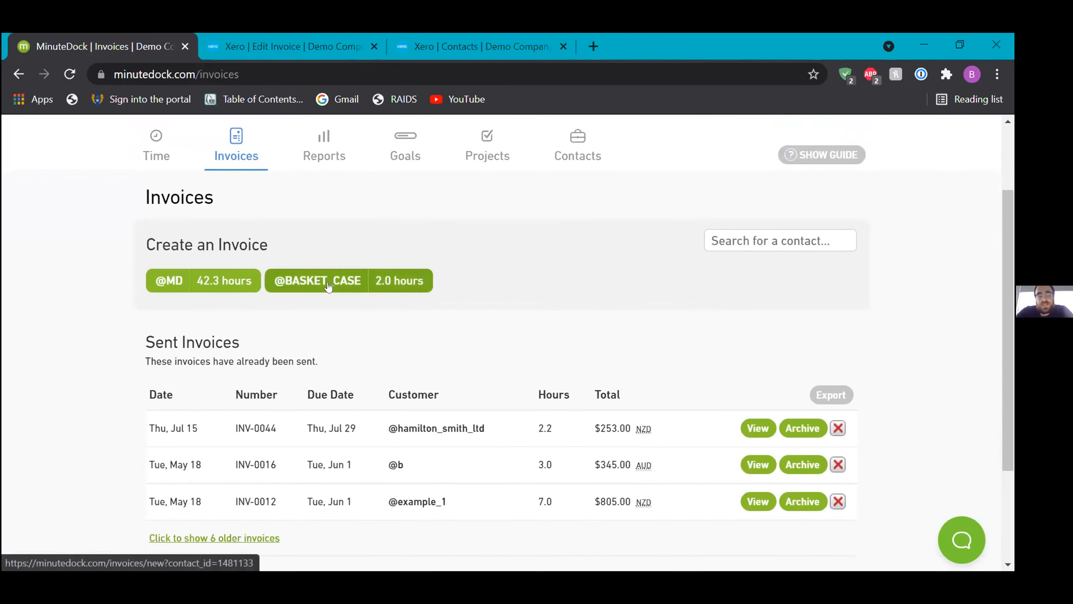
scroll(277, 286, "up", 3)
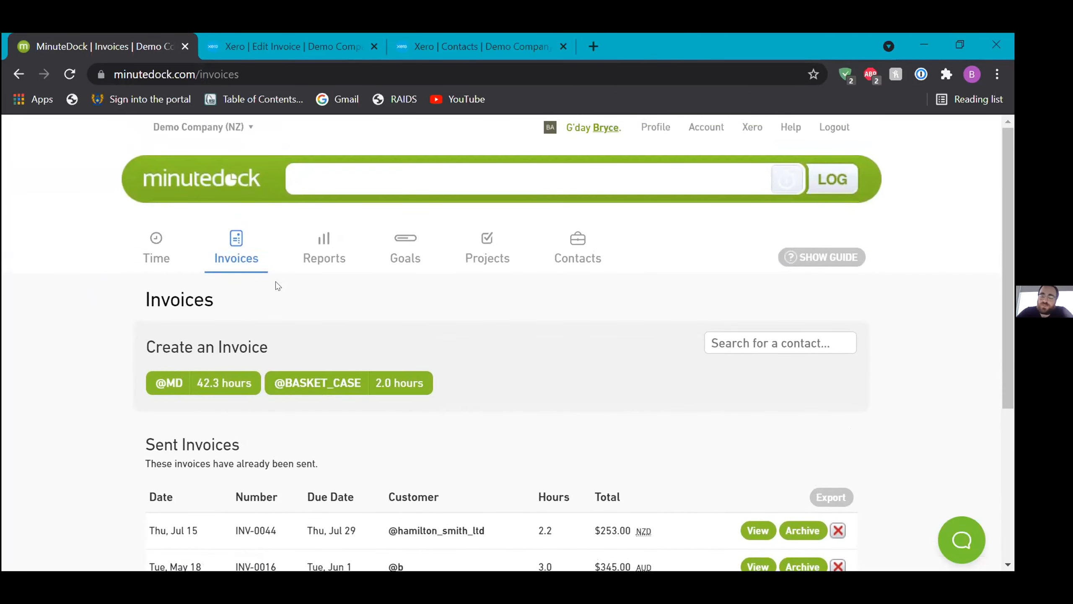
- Open the time reports and view the filter options for billable, unbillable, invoiced and uninvoiced time
left_click(334, 252)
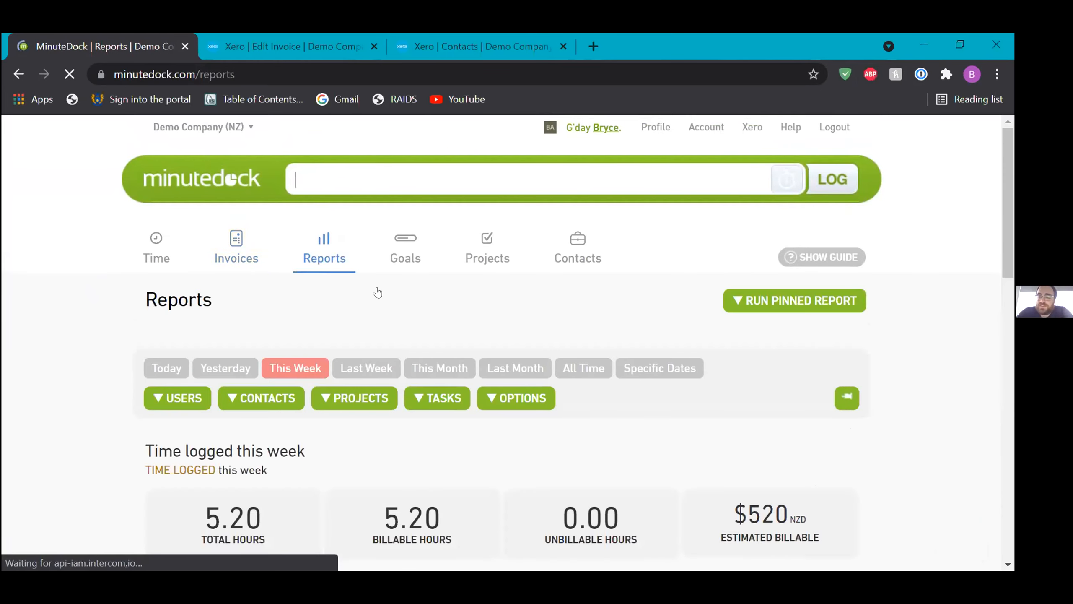
scroll(447, 379, "down", 4)
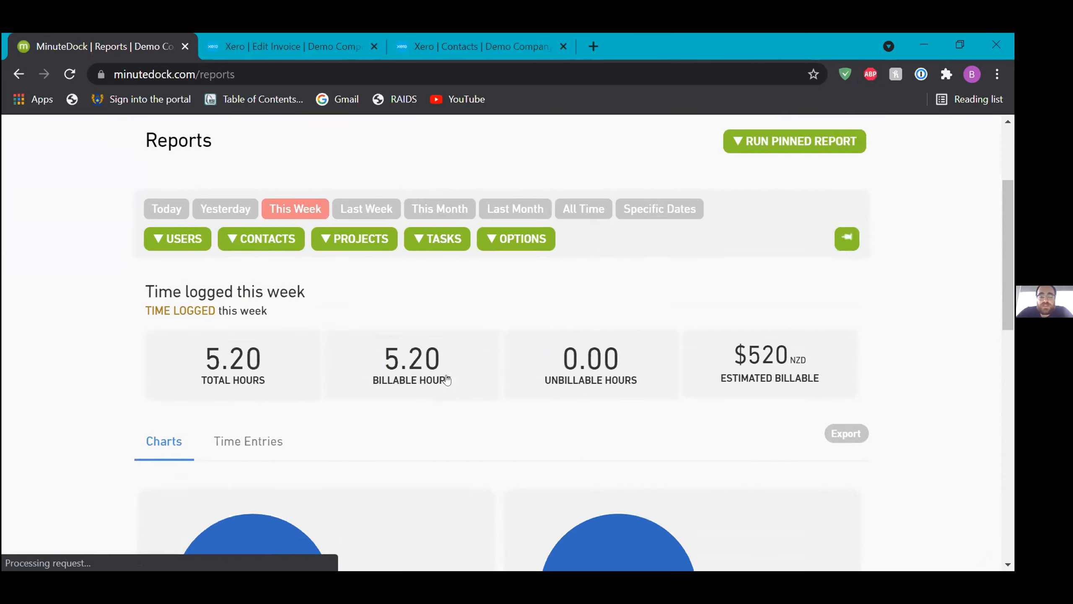
scroll(447, 378, "down", 2)
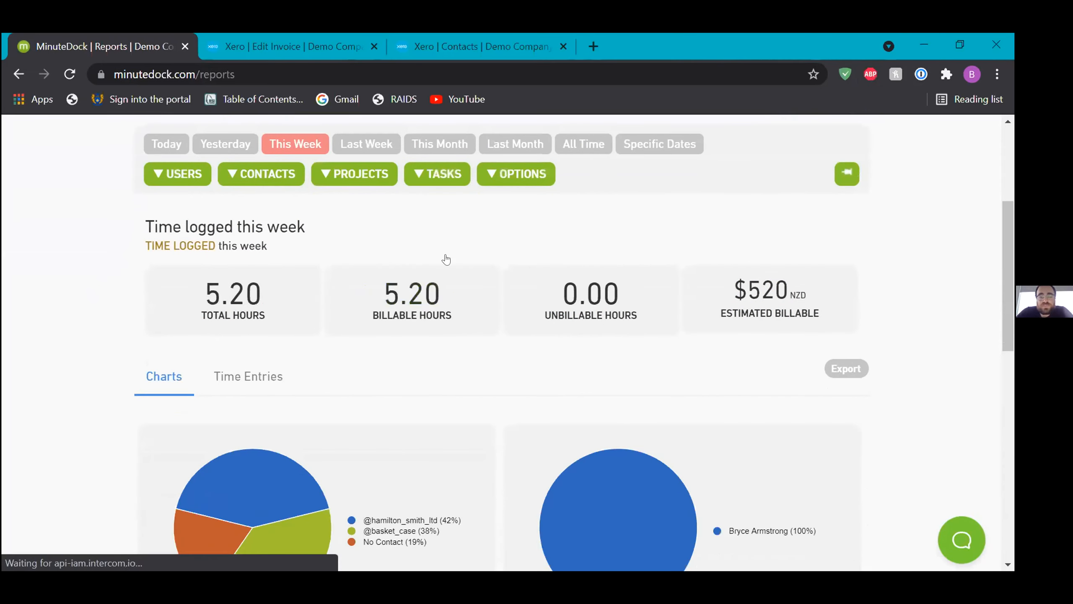
left_click(512, 181)
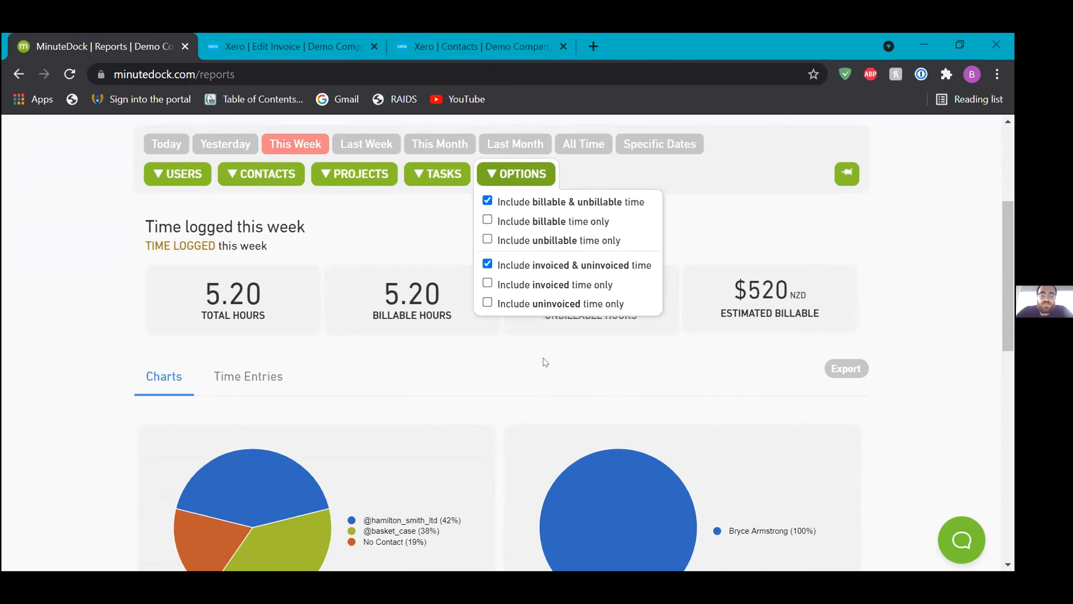
scroll(542, 360, "up", 3)
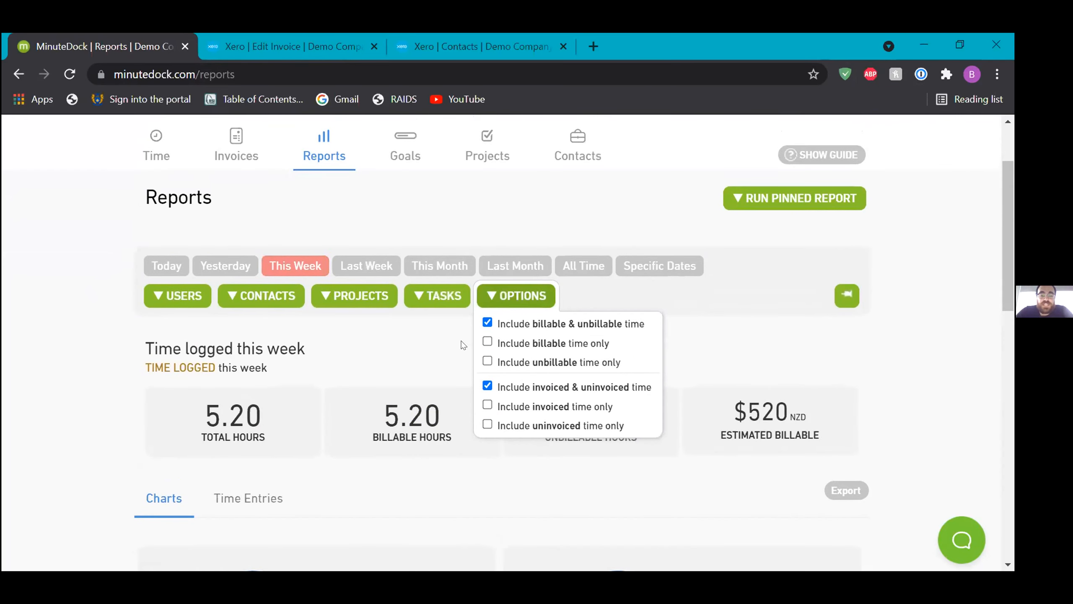
left_click(435, 355)
- Examine this week's report, including its date ranges, filter categories, hour totals and estimated billable amount
scroll(434, 355, "up", 2)
left_click_drag(434, 355, 461, 307)
left_click(438, 317)
scroll(437, 317, "down", 2)
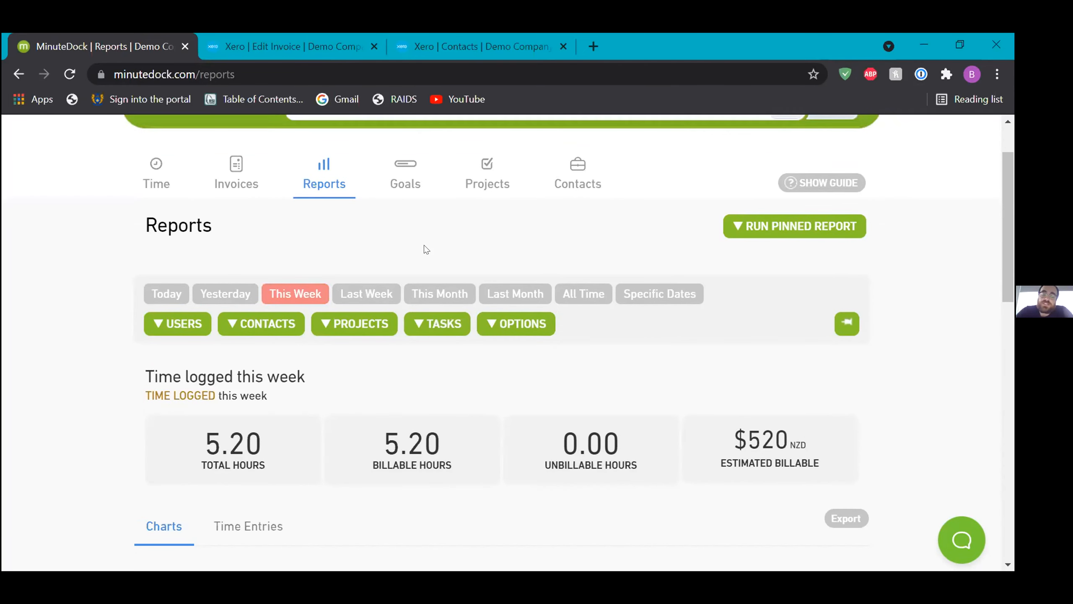
scroll(424, 246, "up", 2)
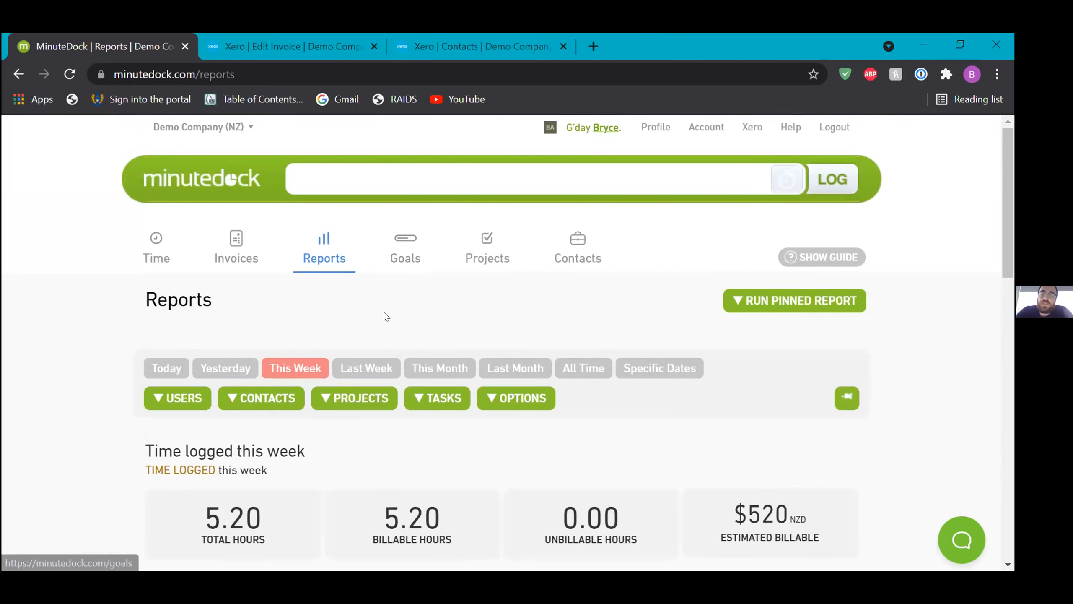
scroll(384, 312, "down", 3)
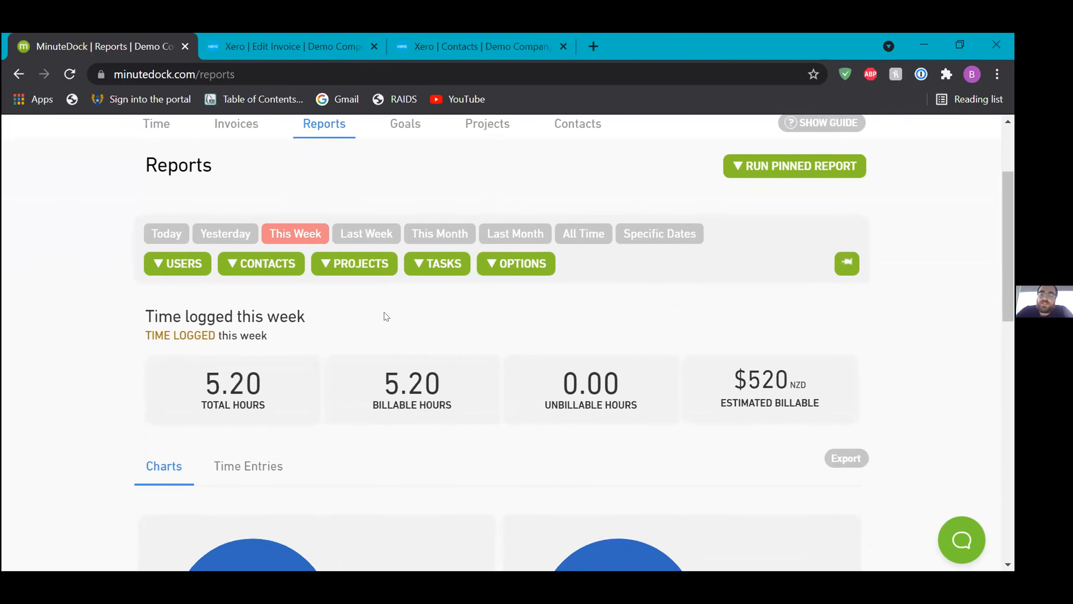
scroll(386, 317, "up", 3)
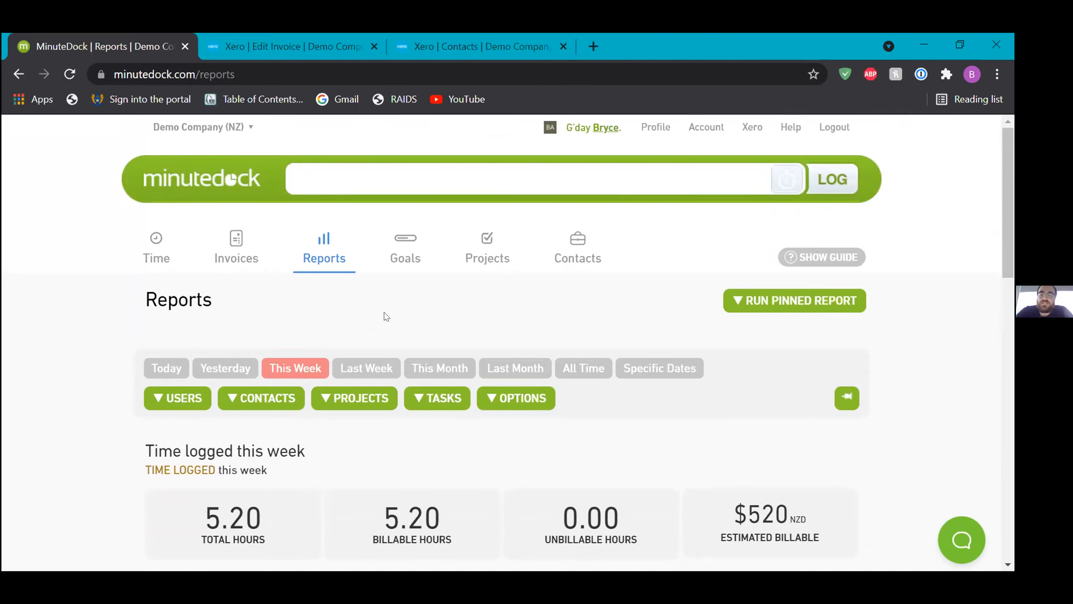
scroll(382, 314, "down", 2)
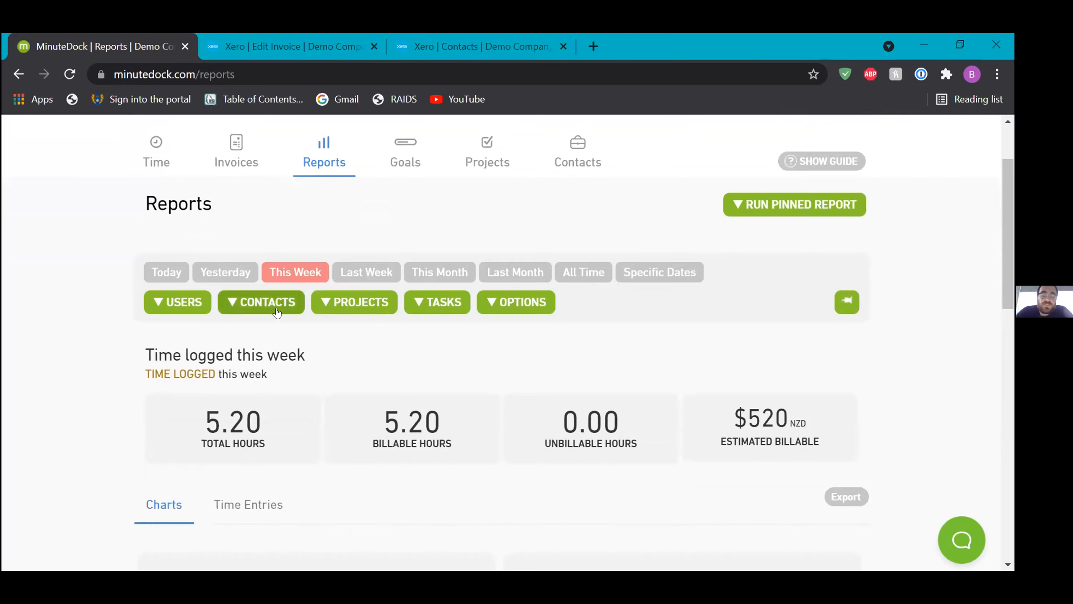
scroll(378, 352, "up", 2)
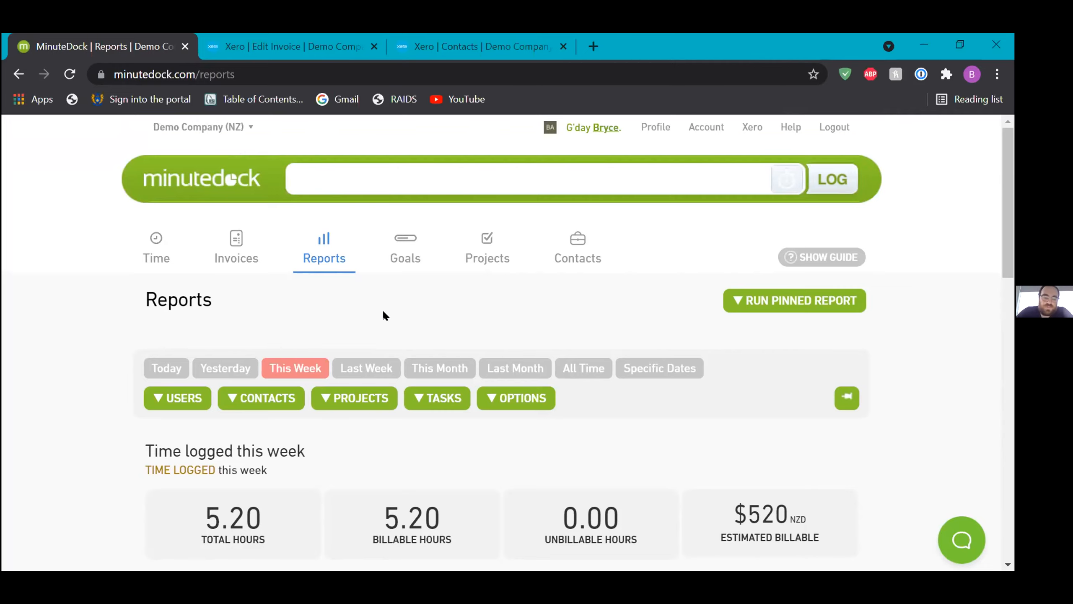
scroll(384, 306, "down", 2)
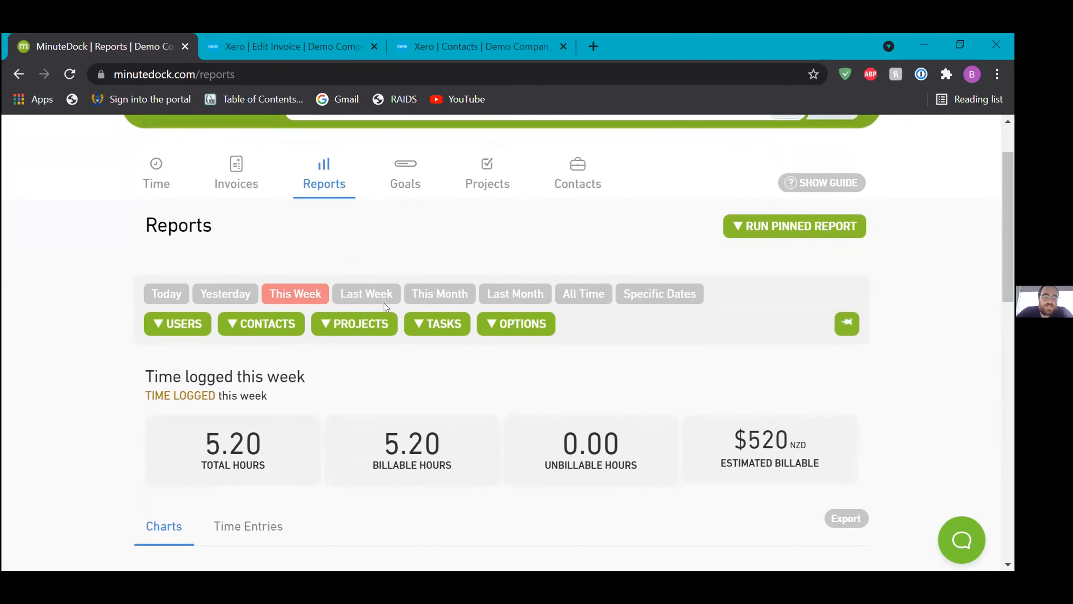
scroll(370, 224, "down", 2)
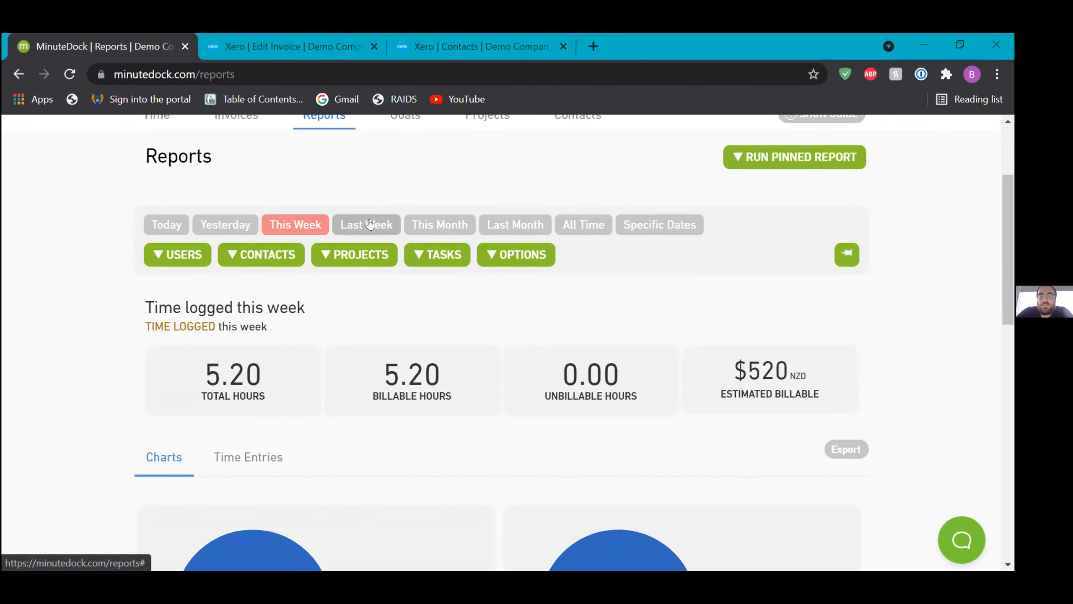
scroll(371, 224, "up", 4)
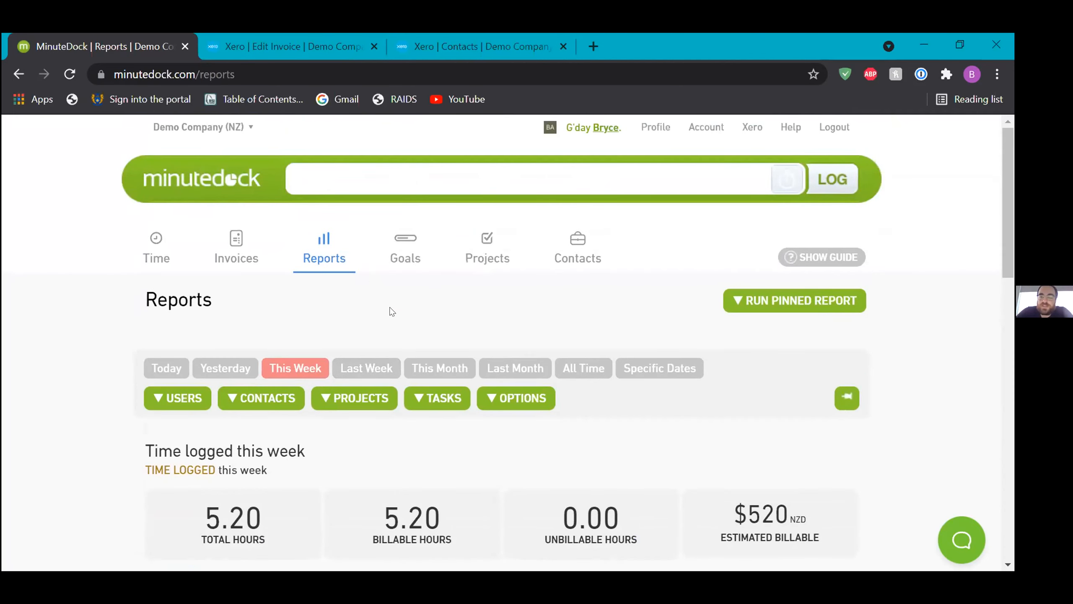
scroll(392, 312, "down", 4)
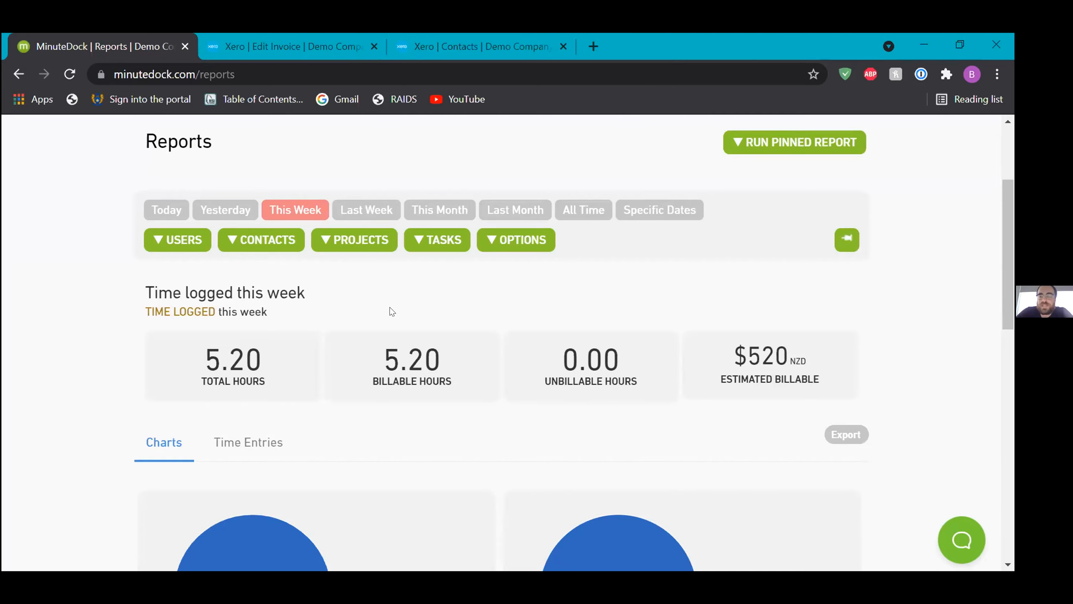
scroll(392, 311, "down", 1)
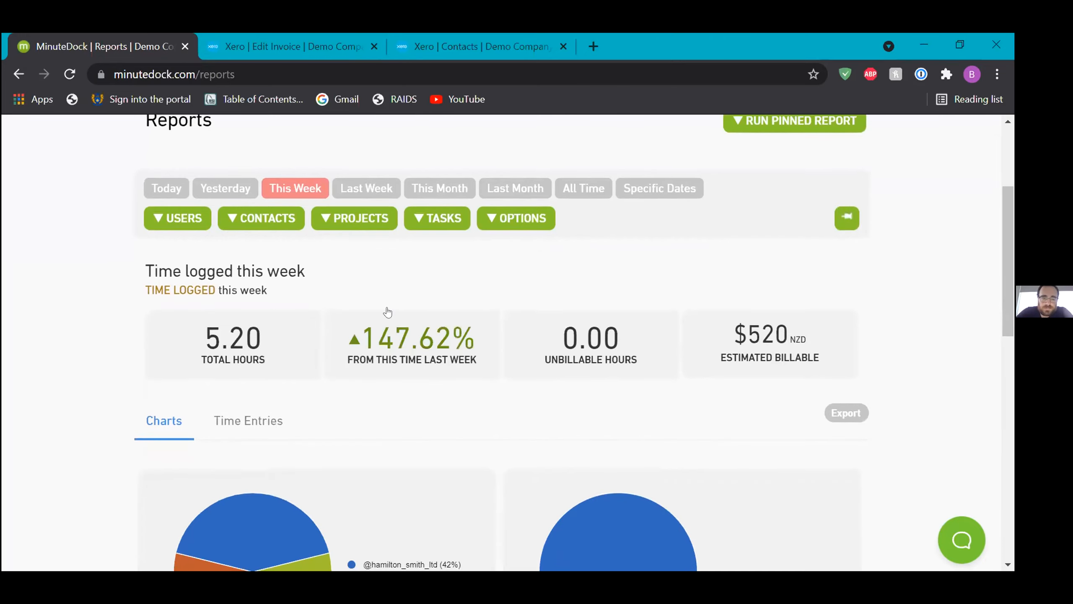
- View the user and contact choices available for filtering this week's time report
left_click(168, 222)
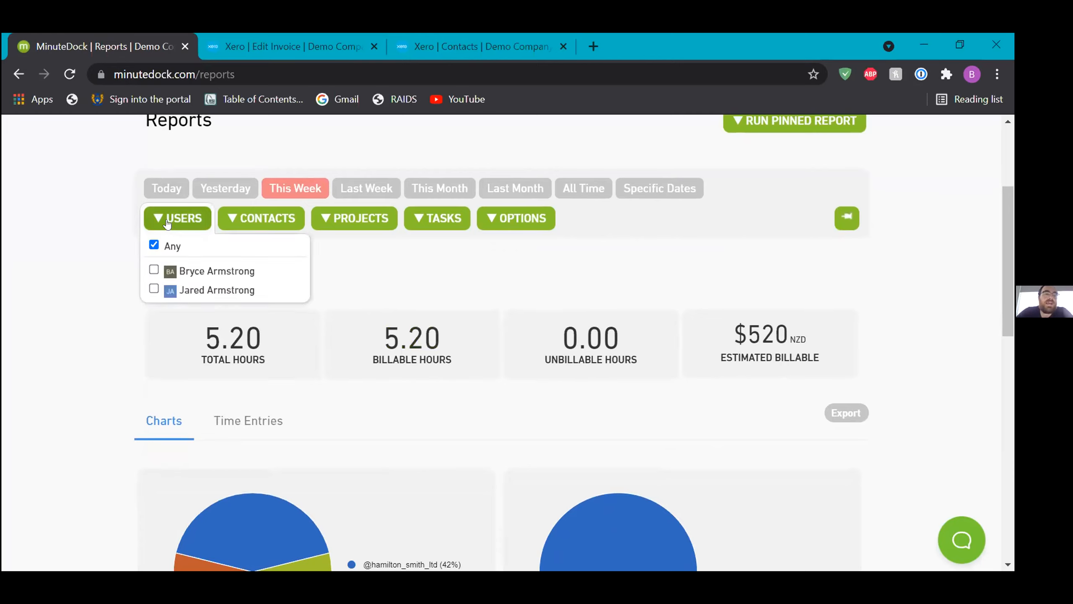
left_click(234, 216)
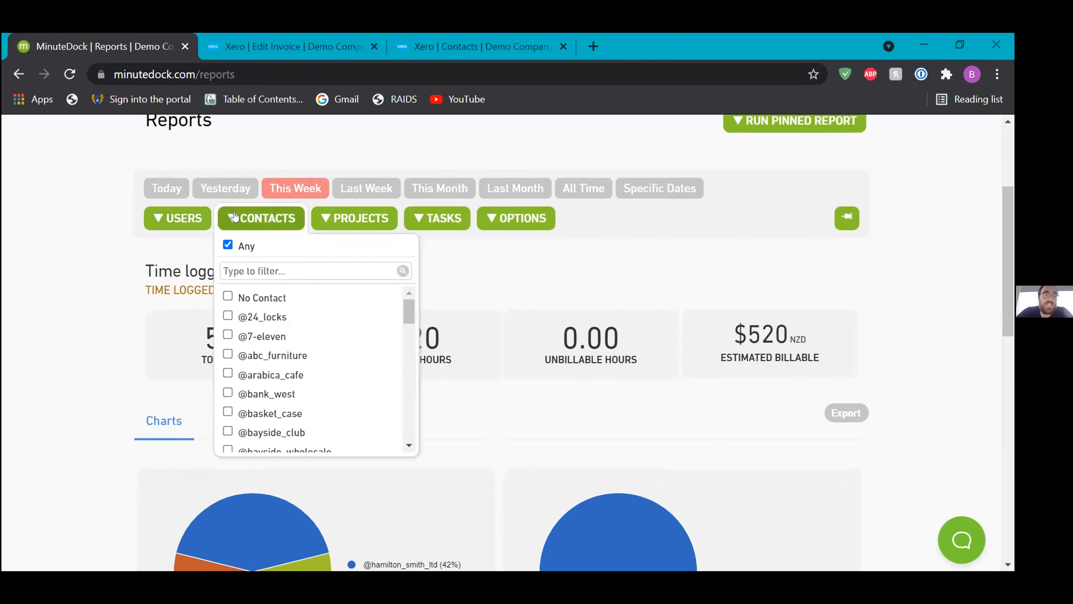
left_click(178, 219)
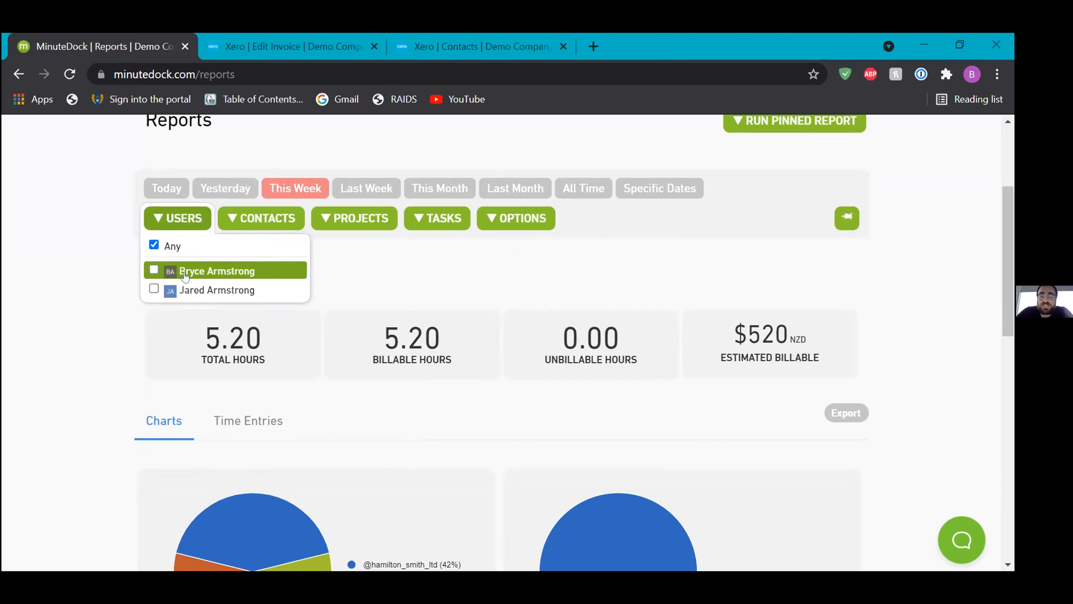
left_click(267, 217)
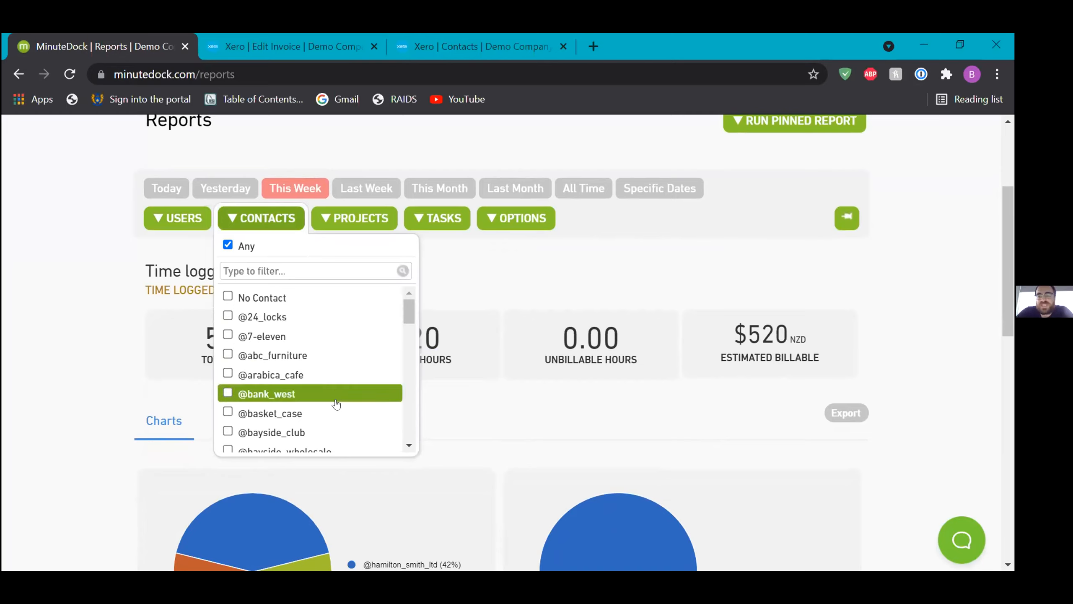
left_click(485, 269)
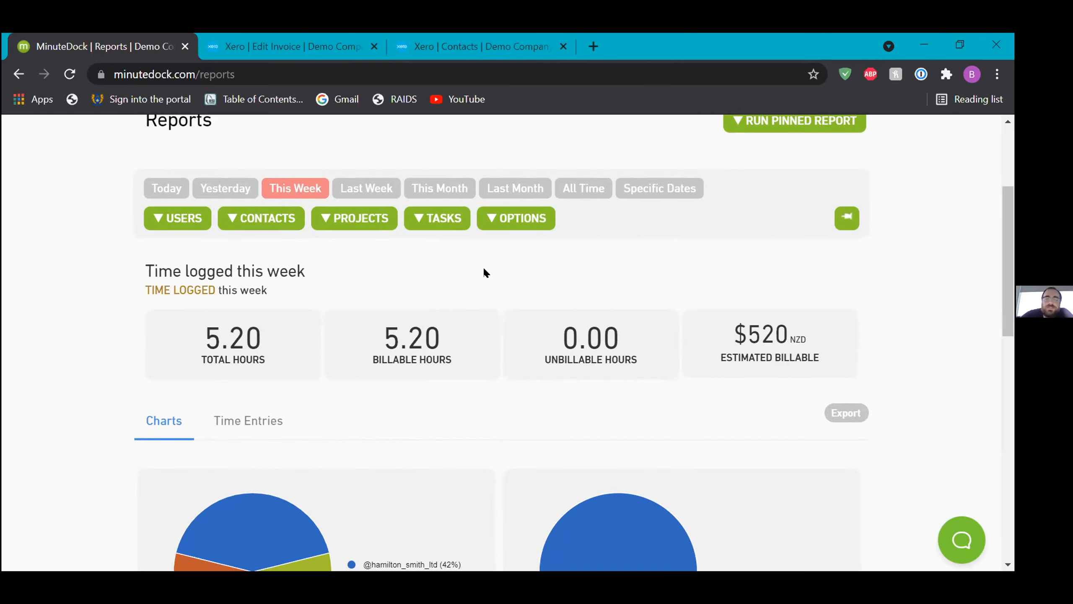
left_click(286, 229)
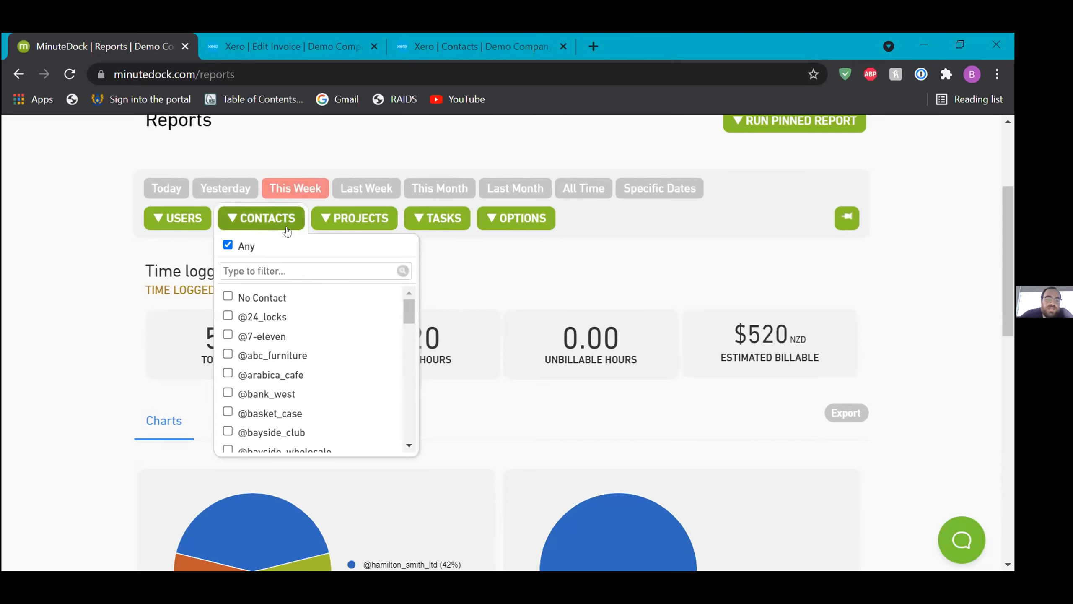
left_click(505, 299)
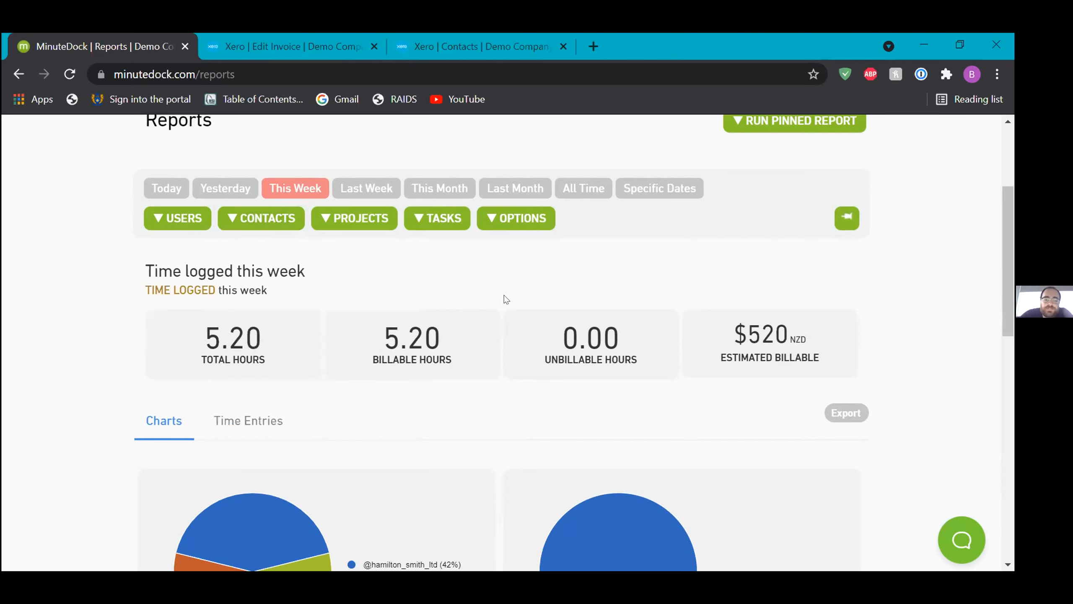
- View the project and task filters, plus the options for billable, unbillable, invoiced and uninvoiced time
left_click(378, 219)
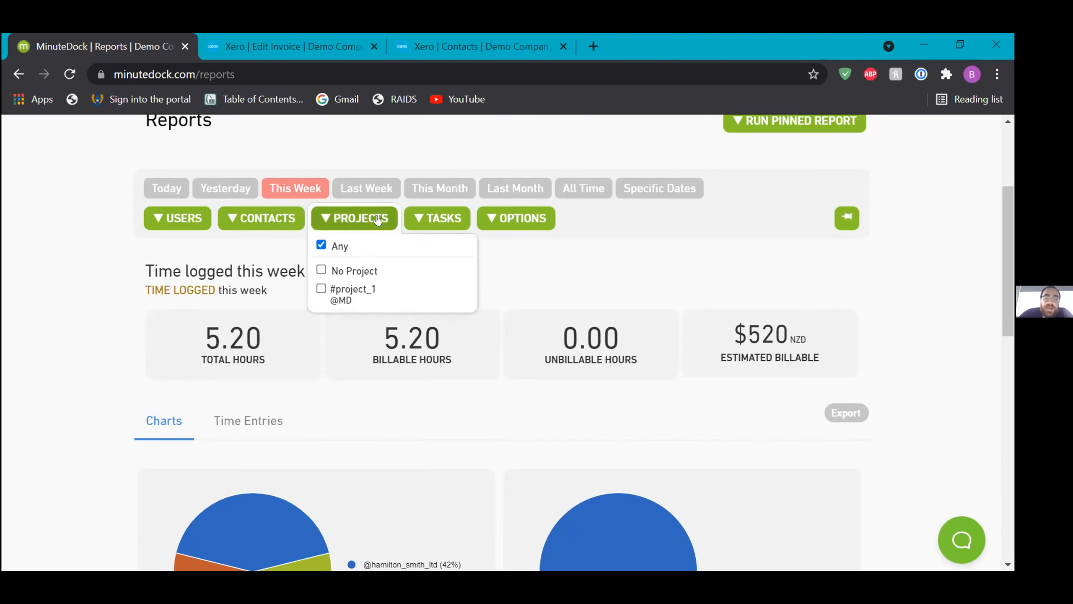
left_click(455, 224)
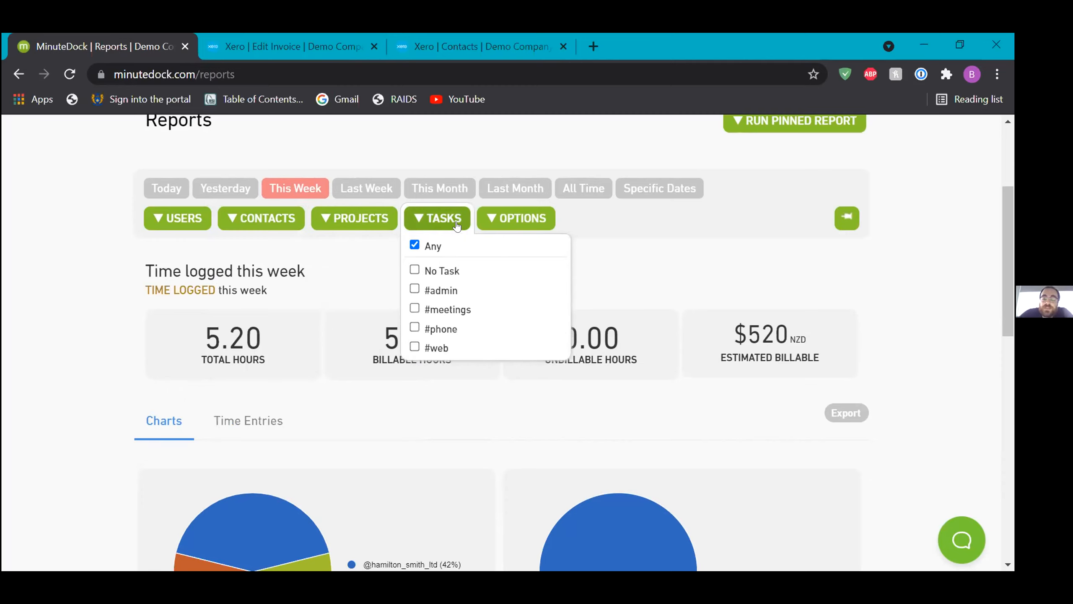
left_click(443, 288)
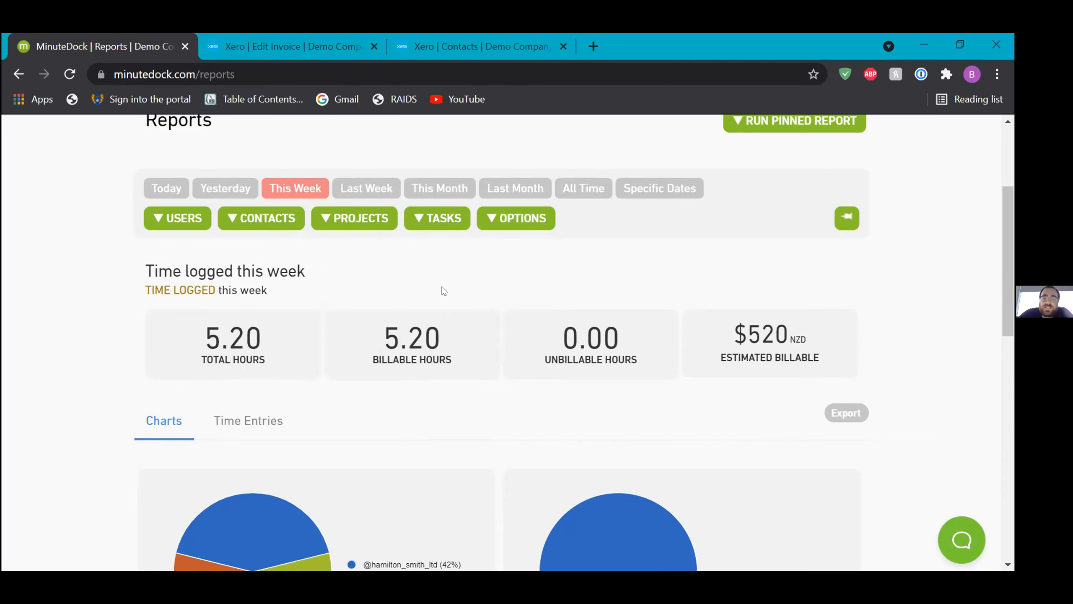
left_click(446, 229)
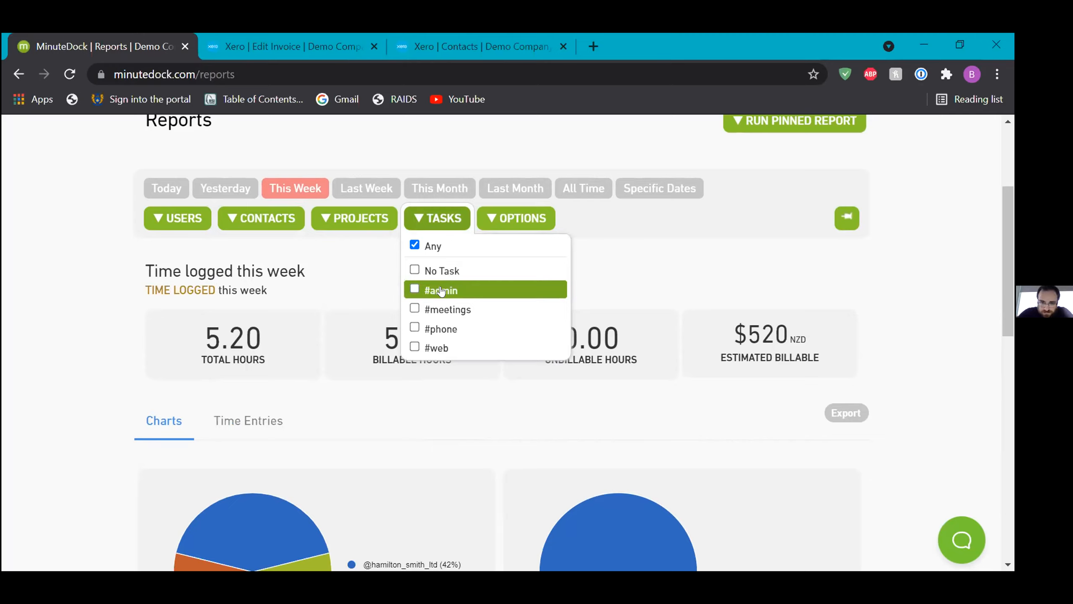
left_click(516, 219)
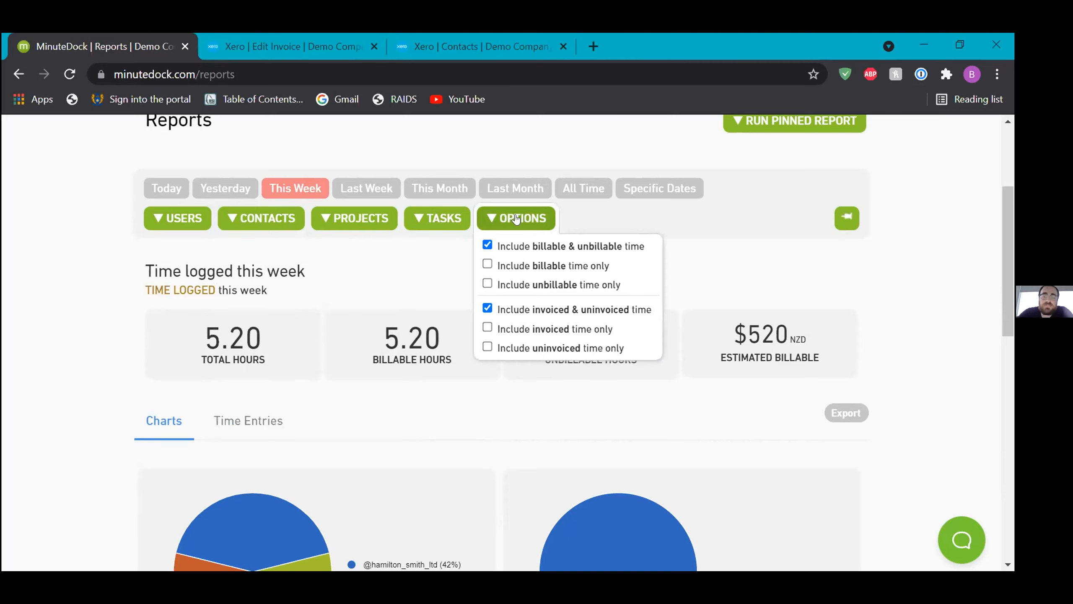
left_click(517, 219)
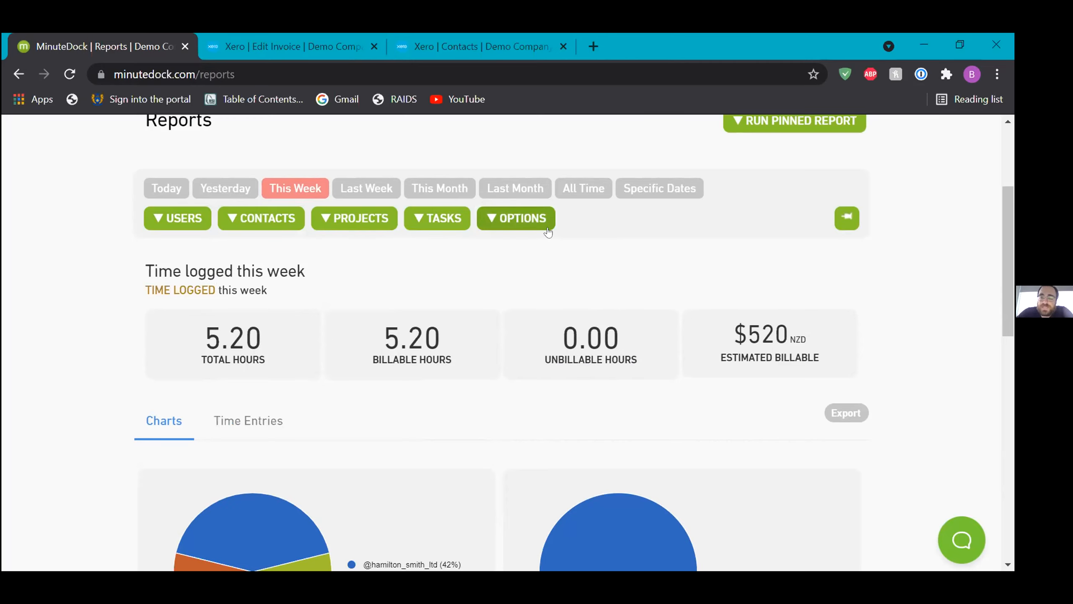
- Examine this week's hour totals and the charts of hours logged by contact and by user
scroll(593, 270, "up", 4)
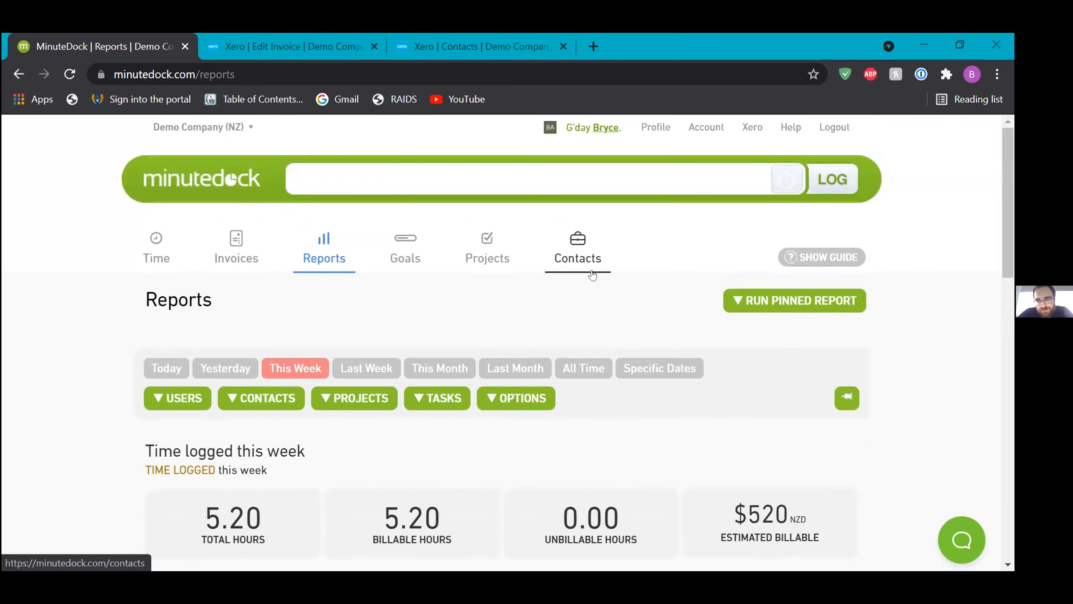
scroll(482, 303, "down", 2)
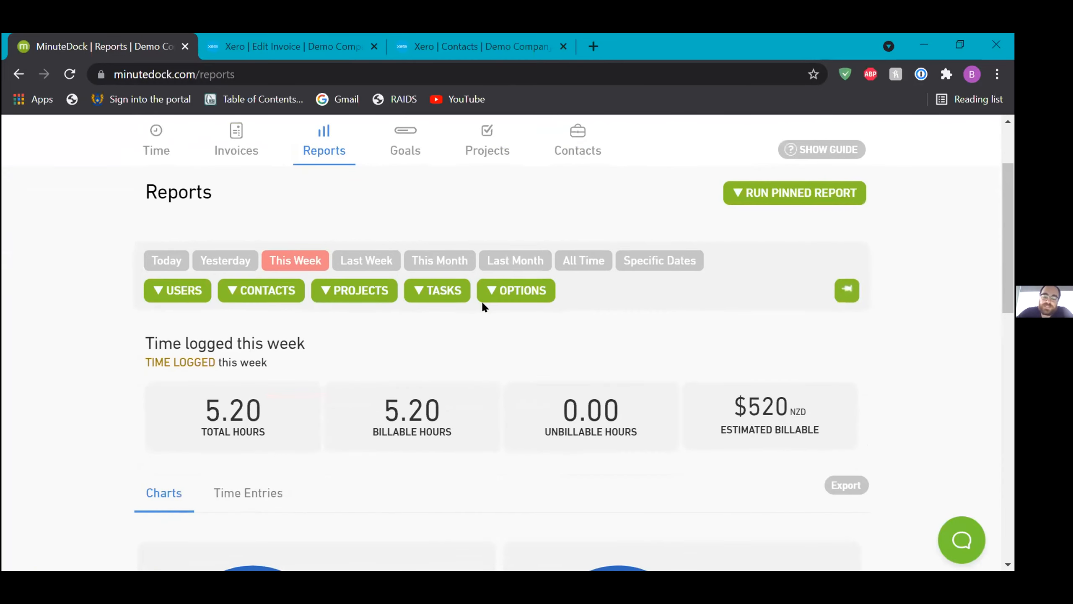
scroll(482, 301, "down", 4)
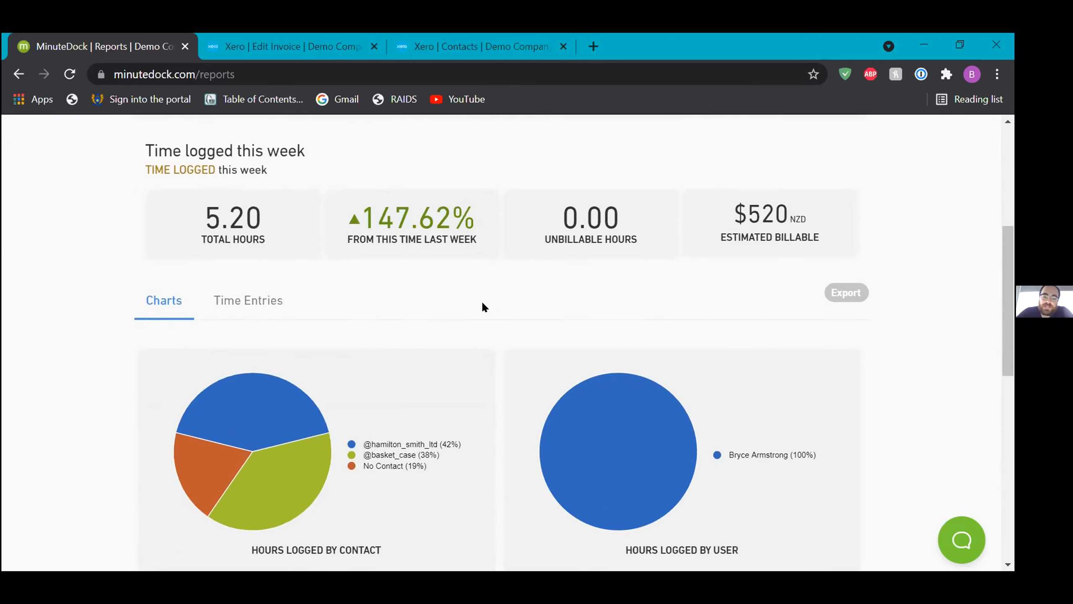
scroll(481, 300, "up", 4)
scroll(481, 300, "down", 2)
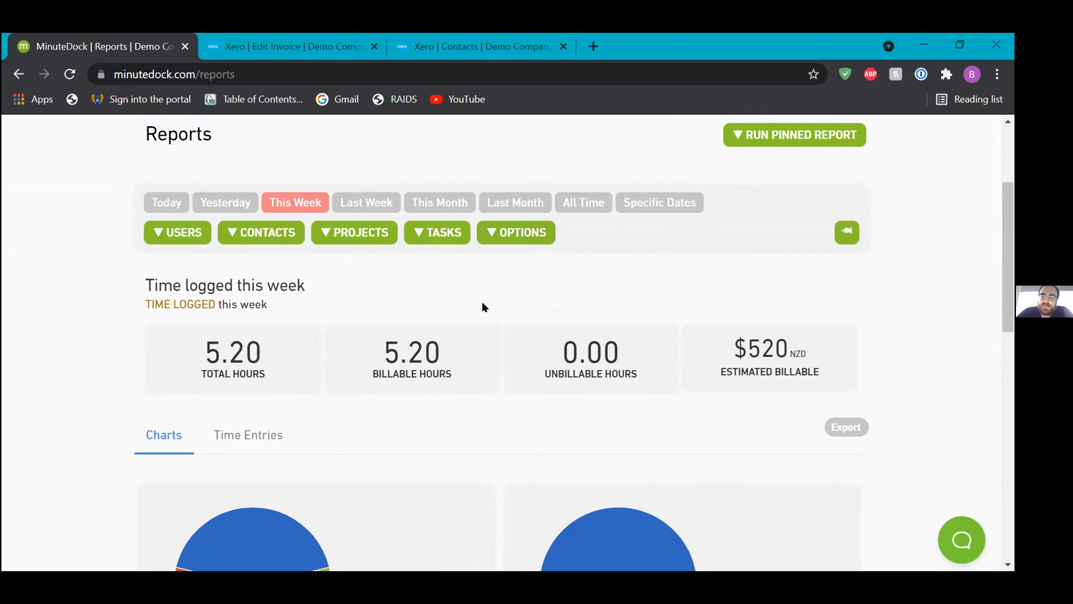
scroll(495, 297, "down", 3)
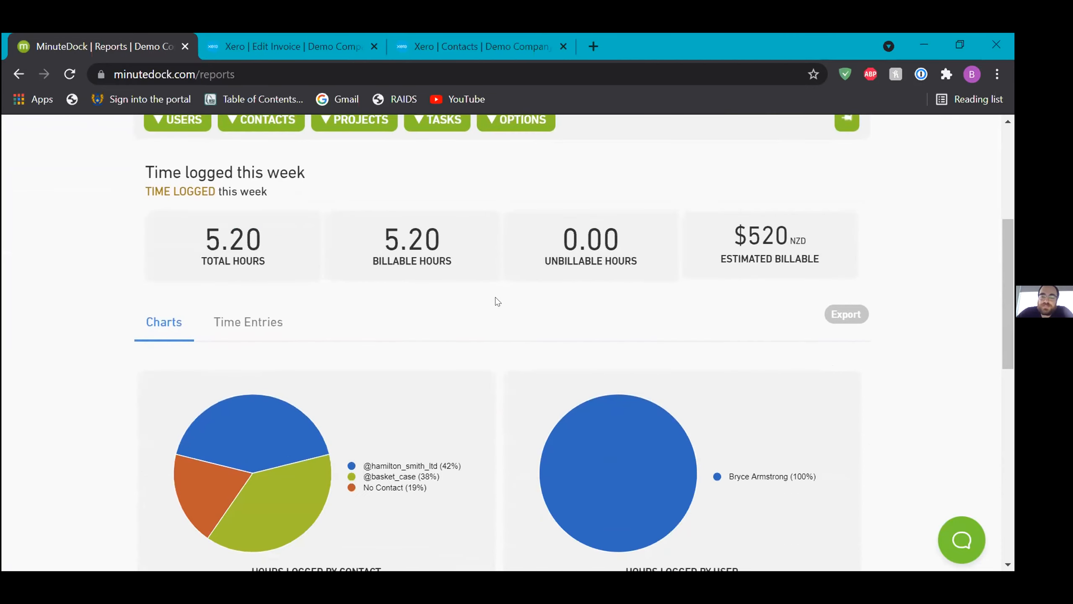
scroll(495, 298, "up", 3)
scroll(495, 298, "down", 4)
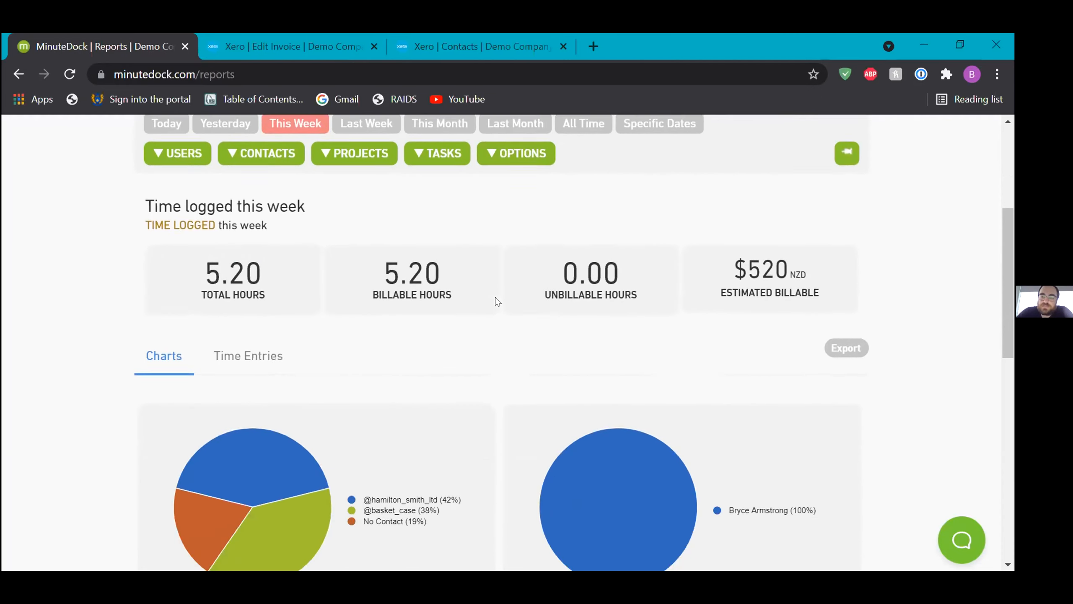
scroll(495, 296, "up", 4)
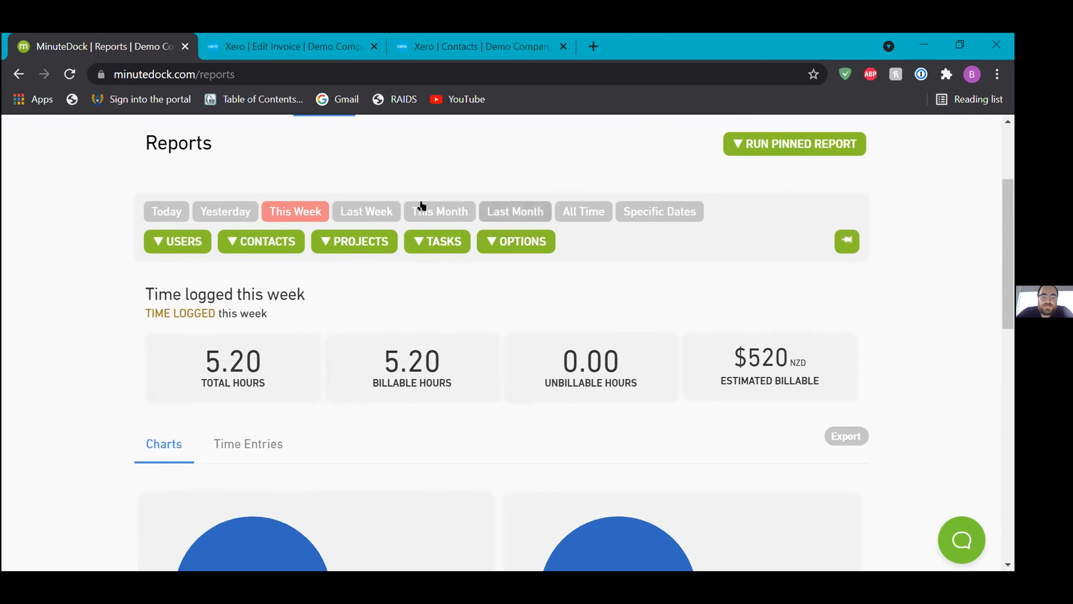
scroll(600, 320, "down", 4)
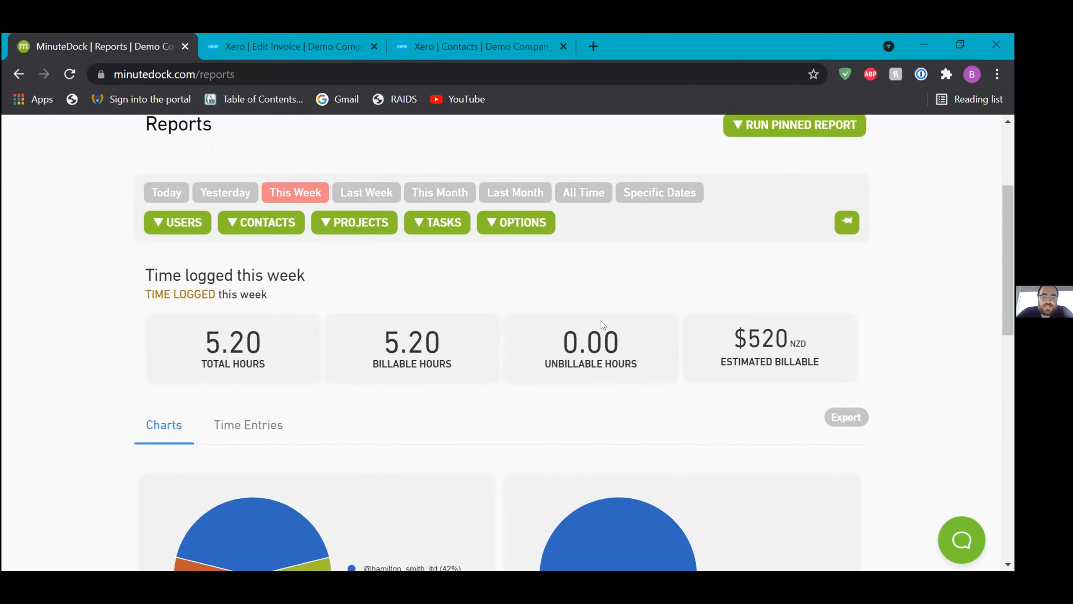
scroll(600, 320, "up", 5)
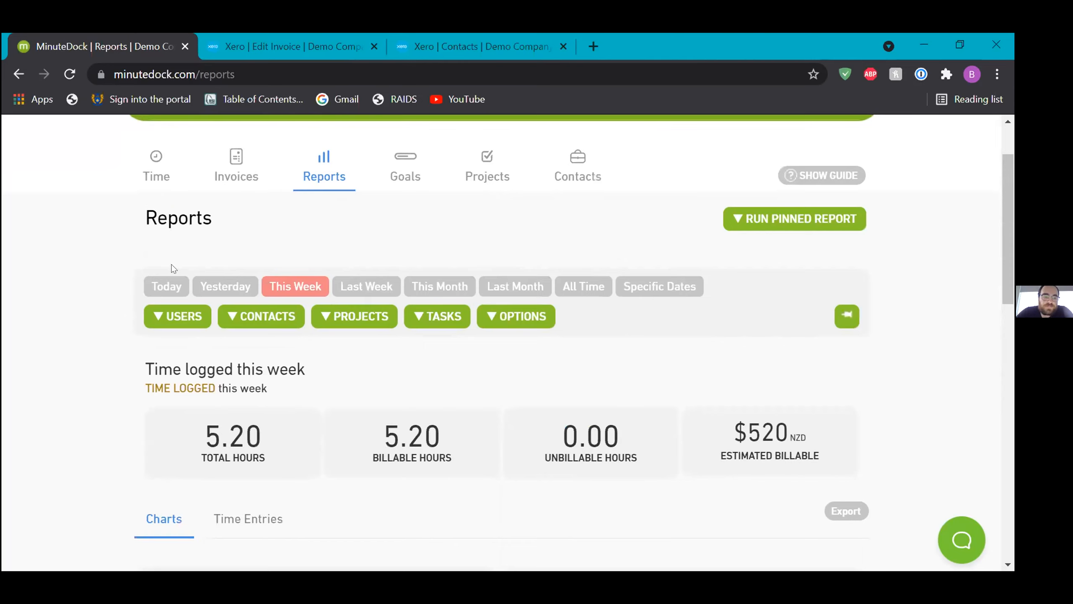
- Set the time report's date range to All Time and view its totals and charts
left_click(584, 289)
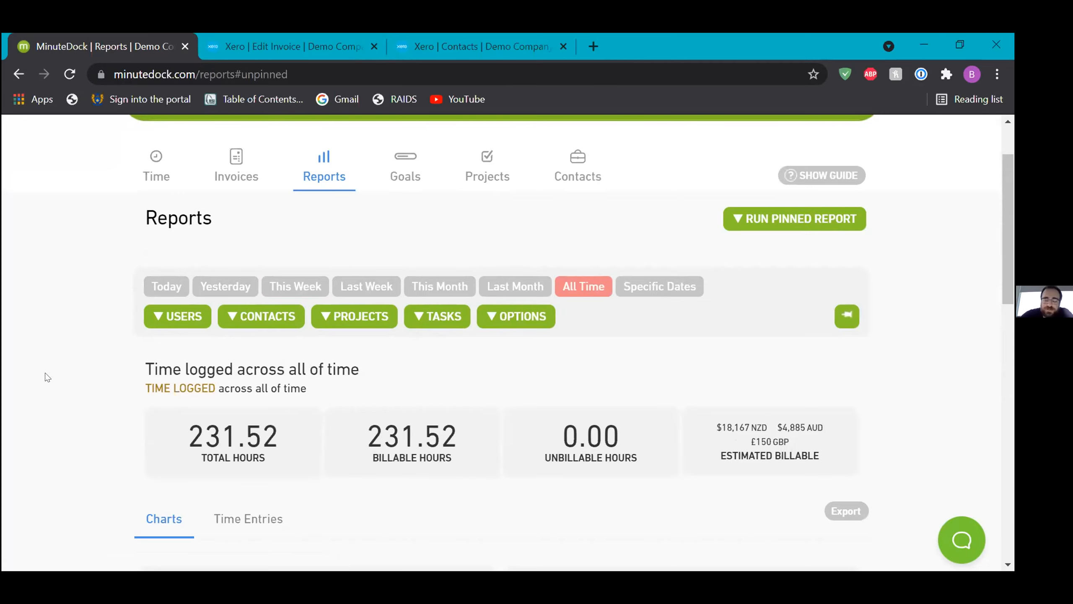
scroll(45, 375, "down", 1)
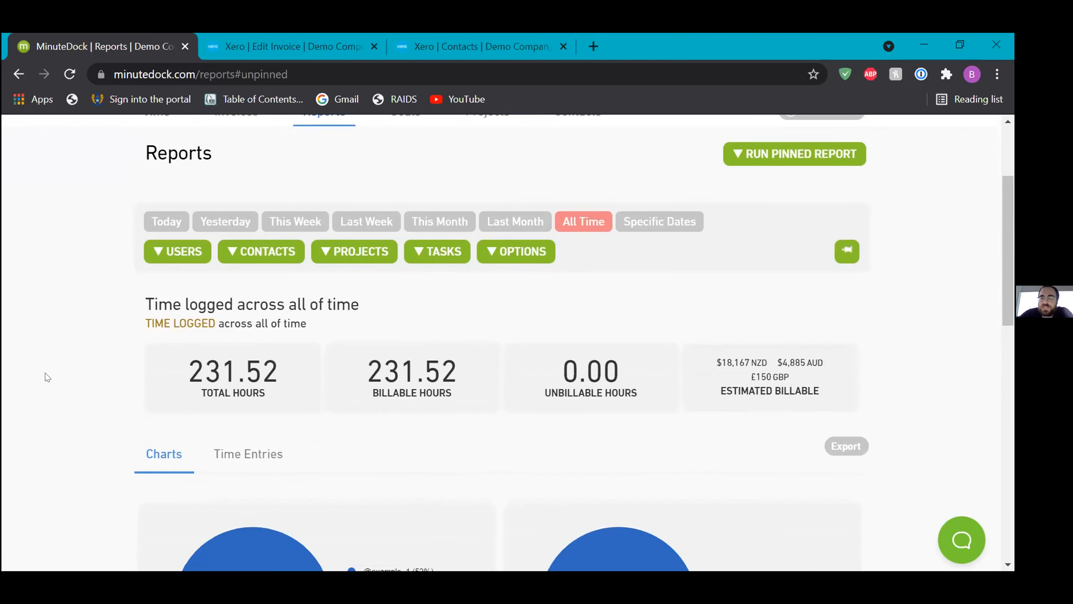
scroll(46, 373, "down", 1)
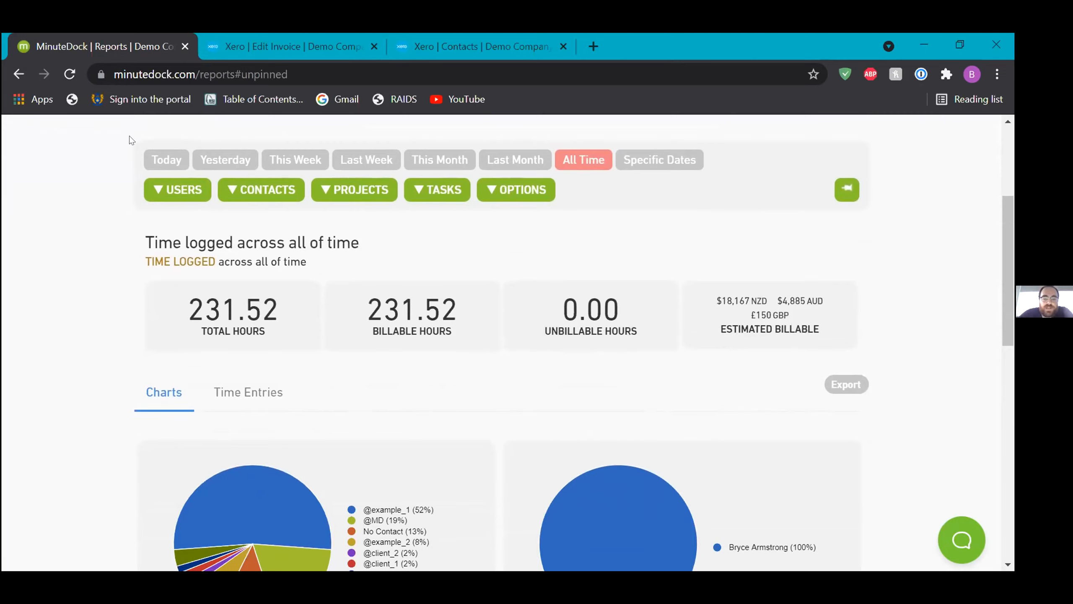
- Examine the unbillable hours figure in the all-time report summary
left_click_drag(610, 349, 569, 299)
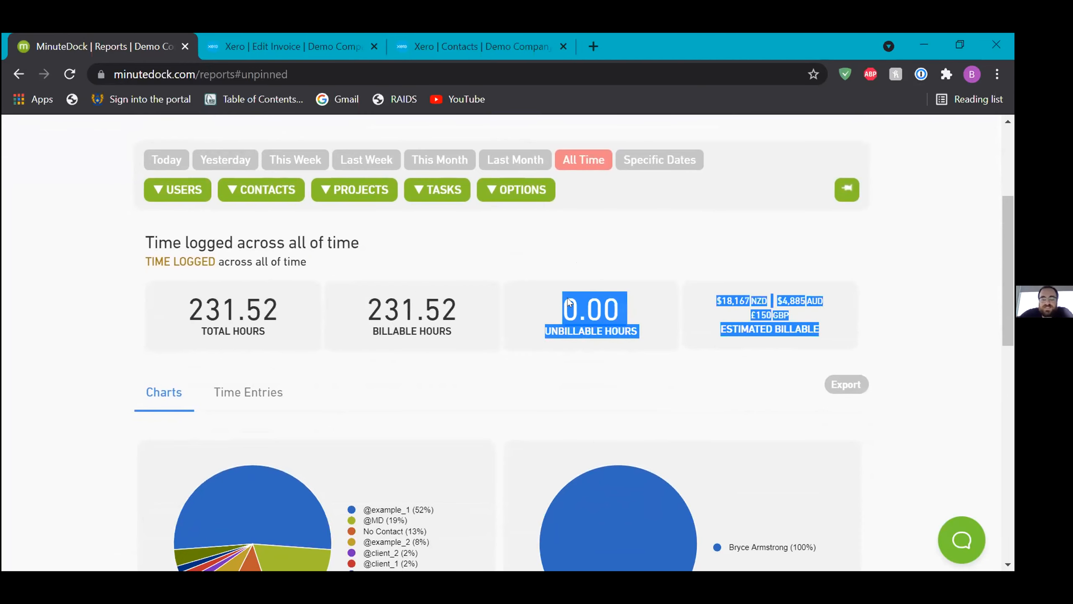
scroll(568, 300, "up", 2)
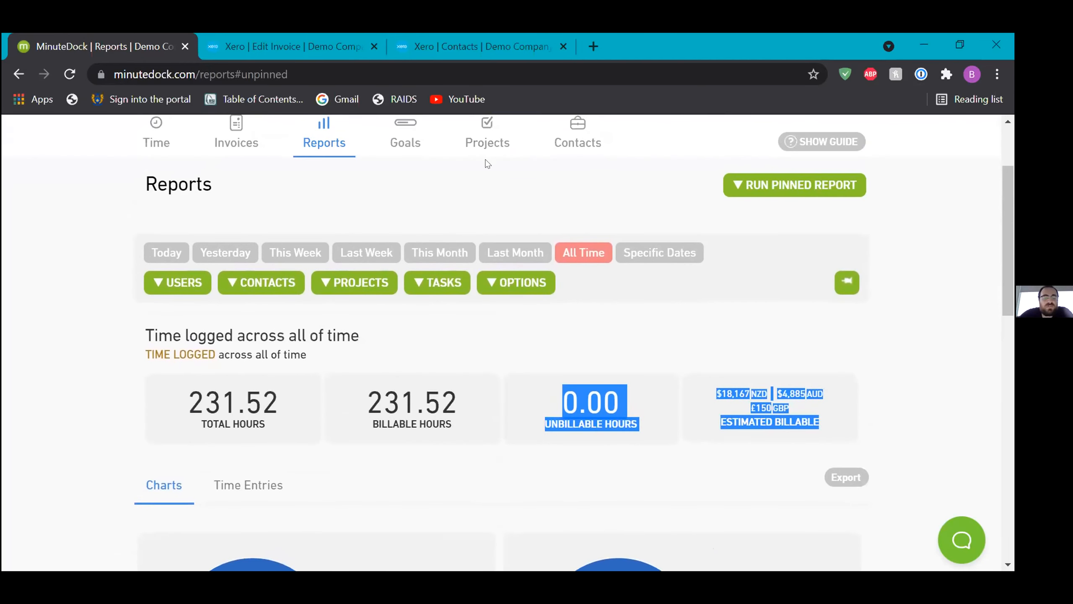
left_click(615, 362)
left_click_drag(638, 426, 563, 403)
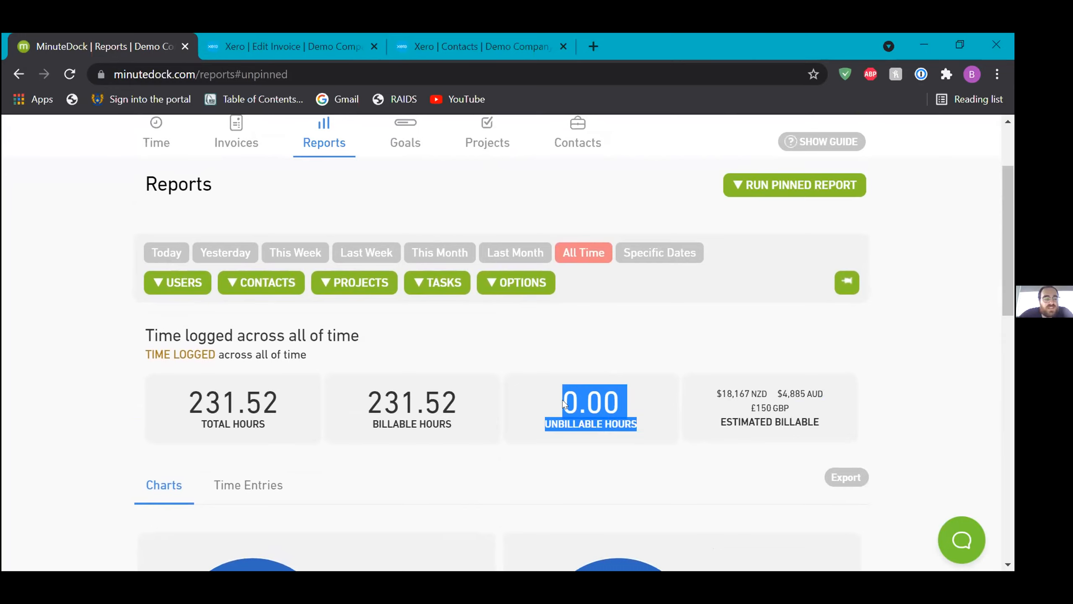
left_click(577, 336)
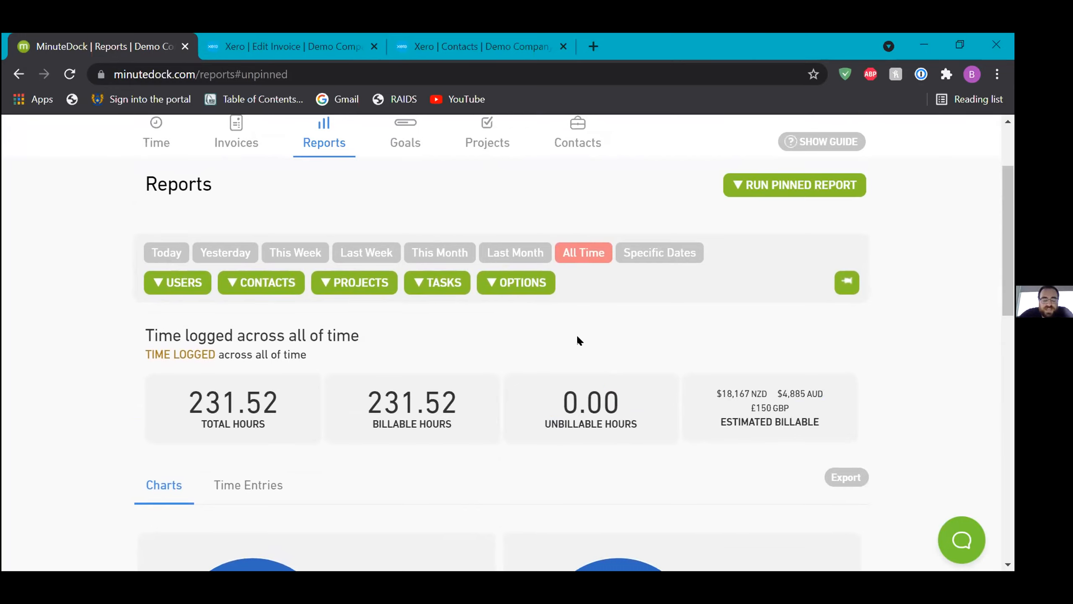
scroll(578, 337, "down", 1)
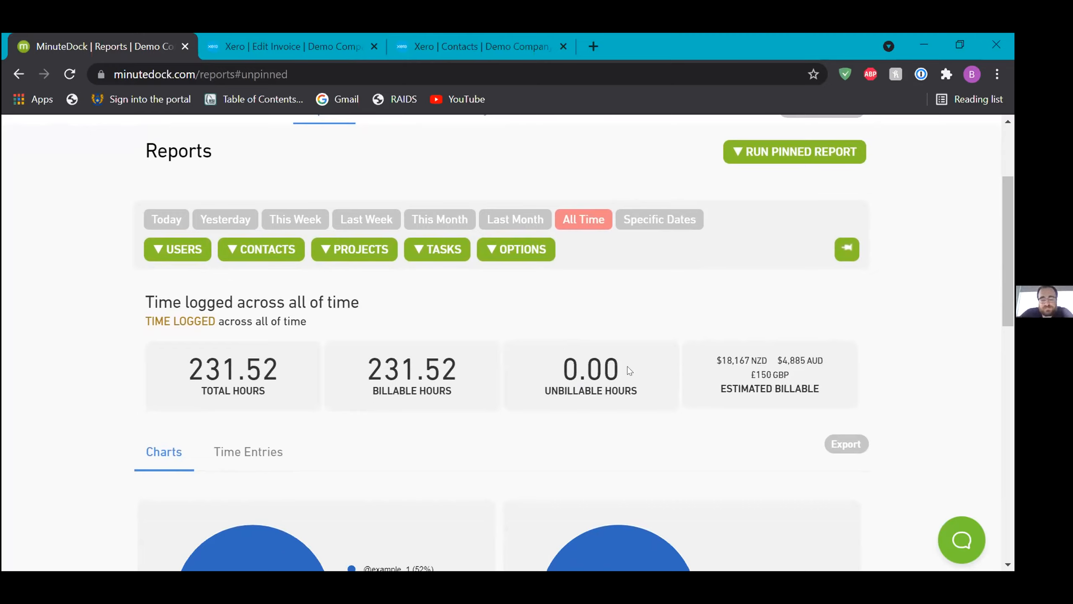
left_click_drag(639, 383, 580, 361)
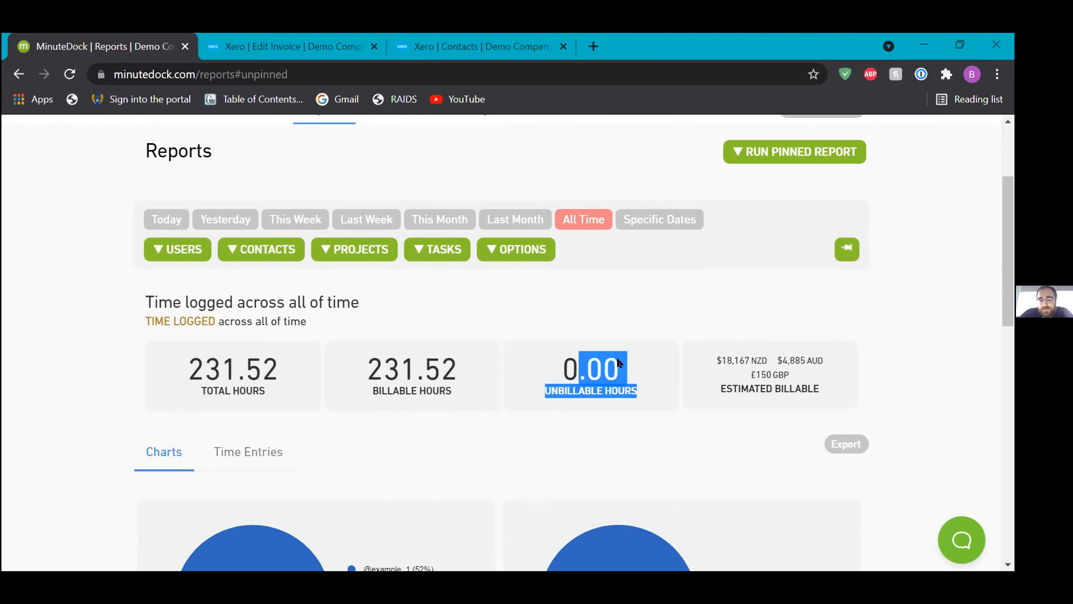
- Examine the all-time estimated billable amounts in NZD, AUD and GBP, along with the surrounding report summary
left_click(707, 364)
left_click_drag(705, 363, 823, 391)
left_click(825, 395)
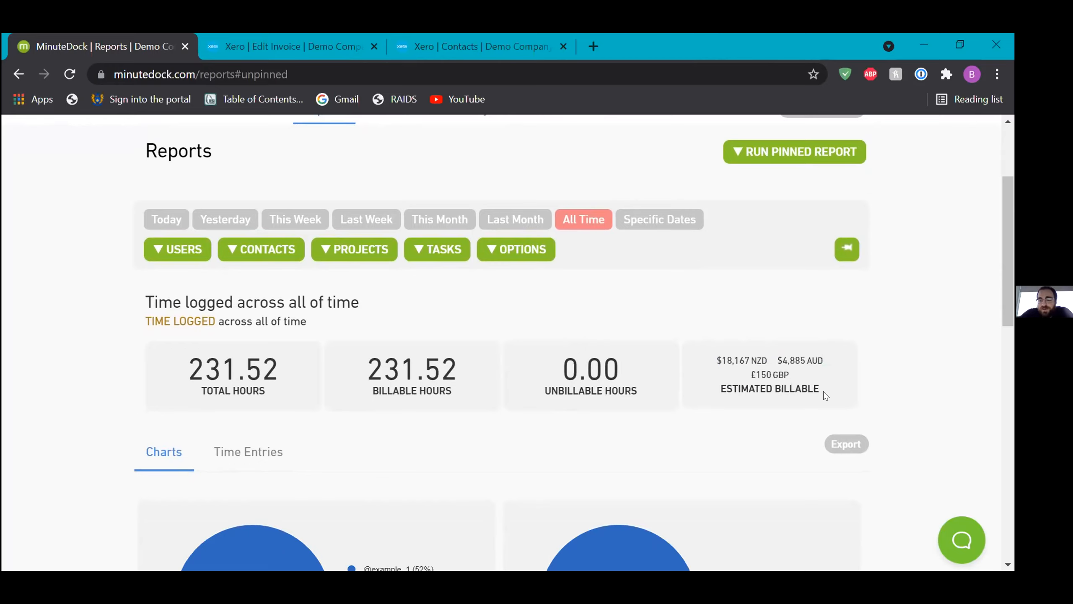
mouse_move(780, 361)
left_mouse_down()
mouse_move(789, 380)
mouse_move(773, 363)
left_mouse_up()
left_click(788, 379)
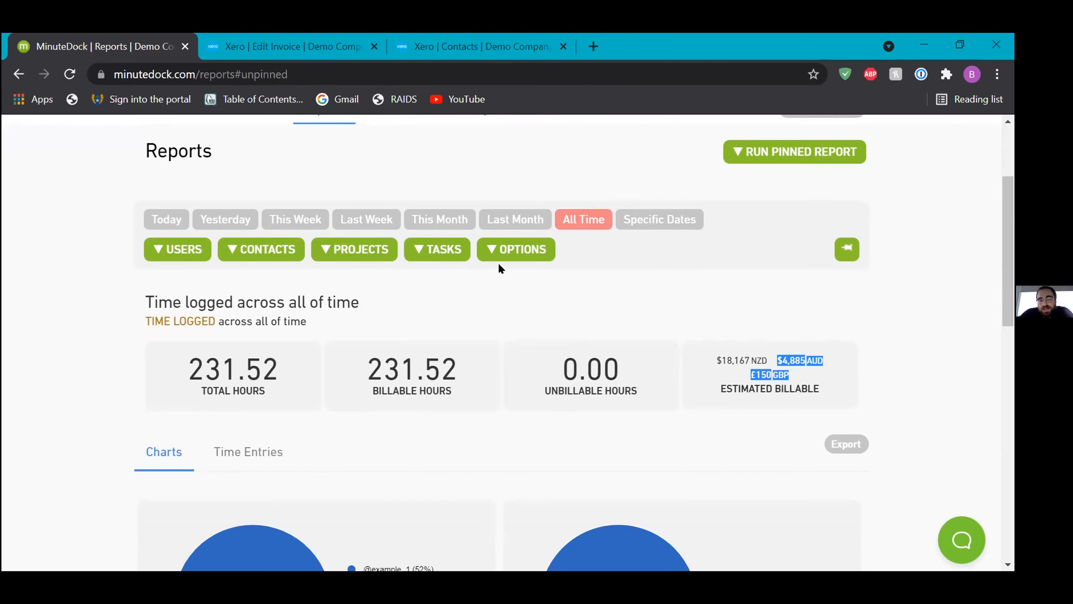
scroll(498, 264, "up", 3)
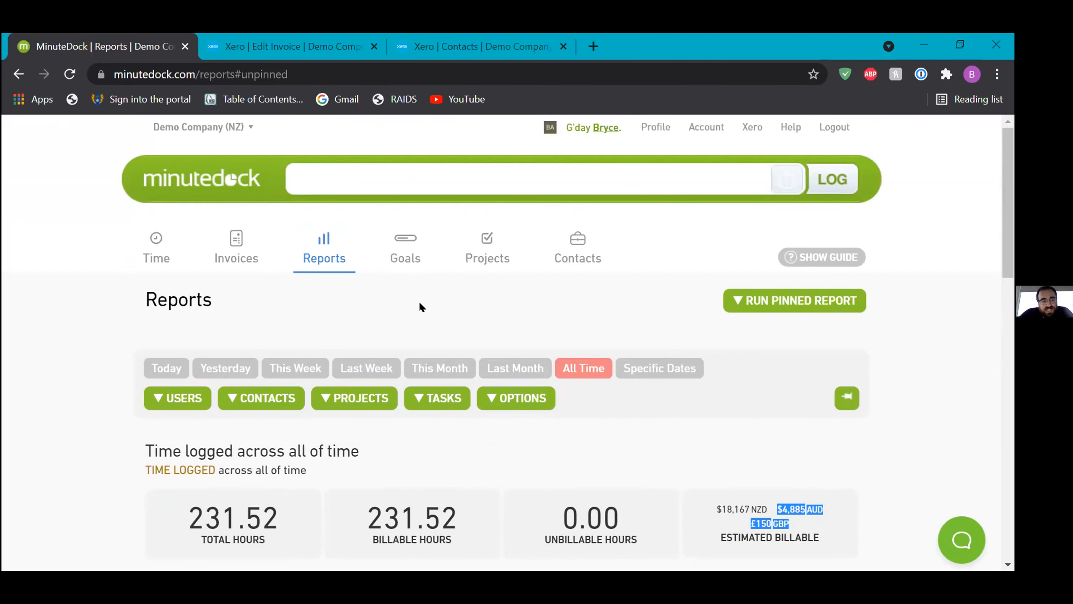
scroll(420, 303, "down", 4)
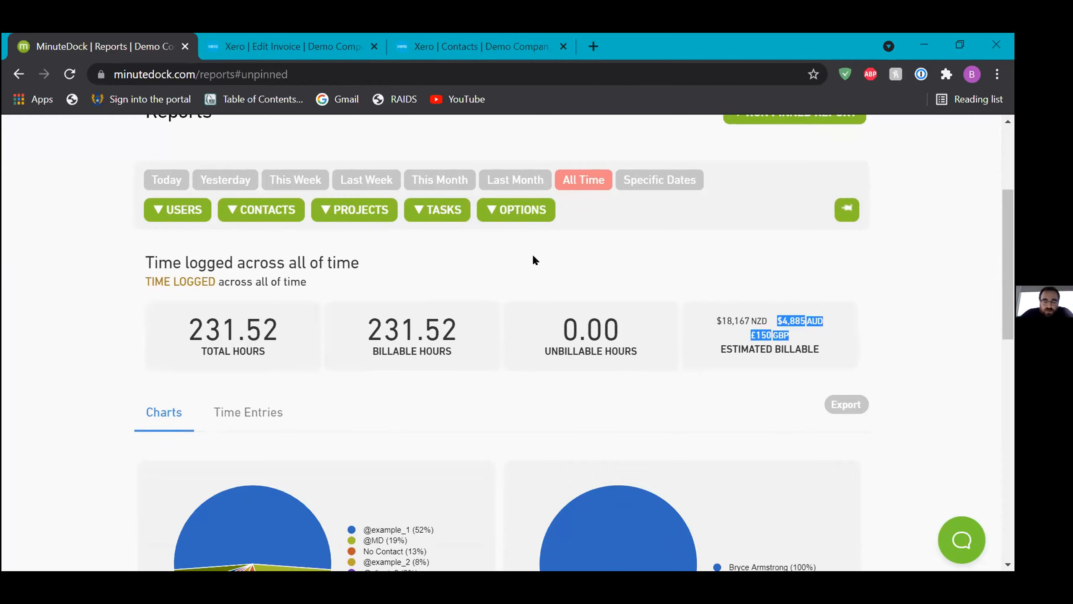
- Examine the Estimated Billable figures for each currency in the all-time report summary
left_click(782, 326)
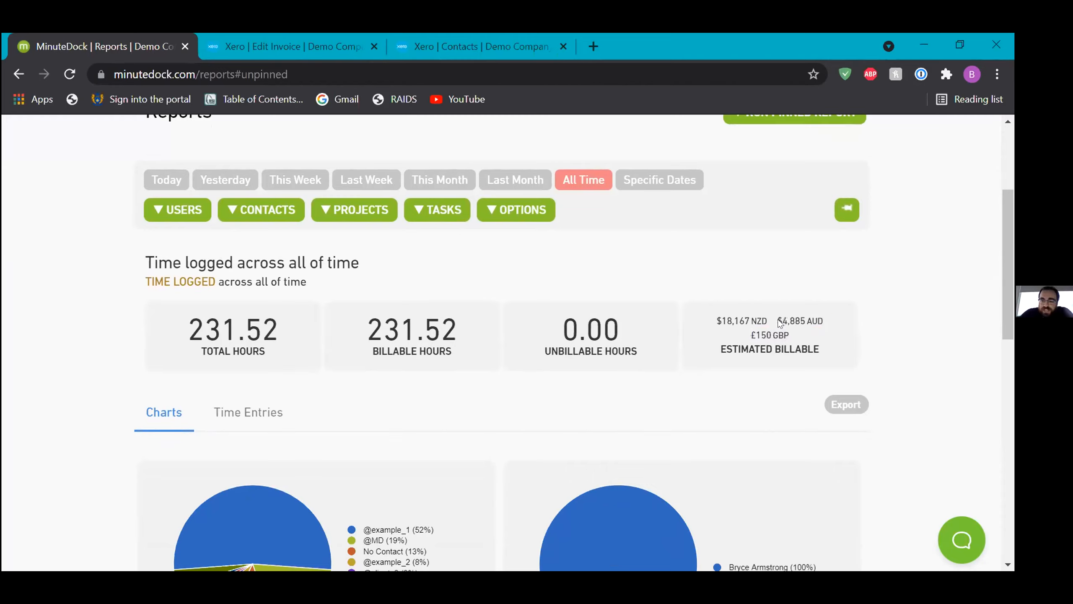
left_click_drag(778, 321, 784, 342)
left_click(783, 339)
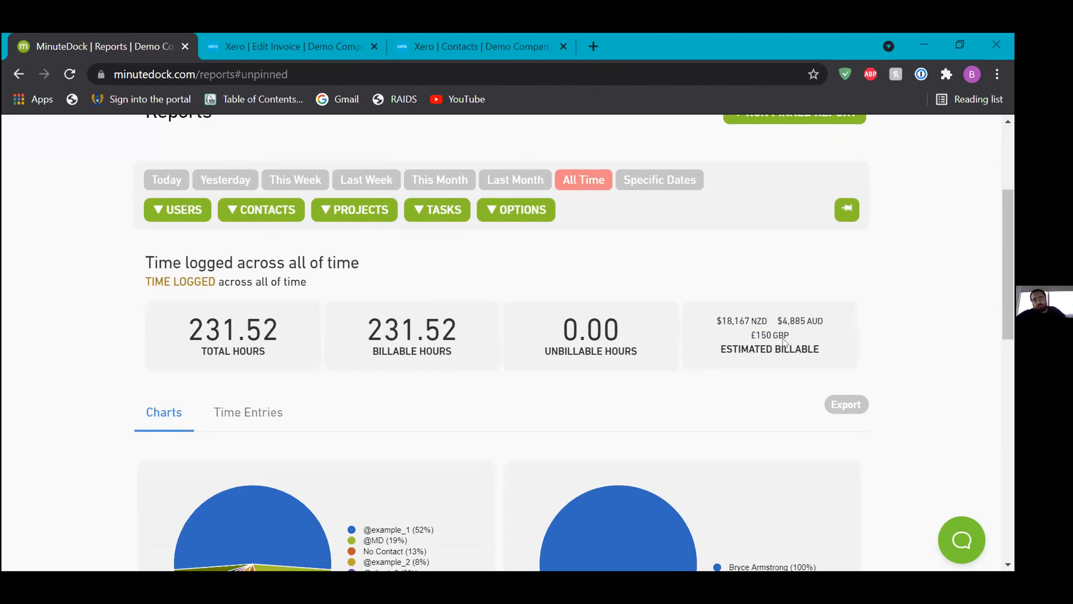
left_click_drag(826, 354, 790, 350)
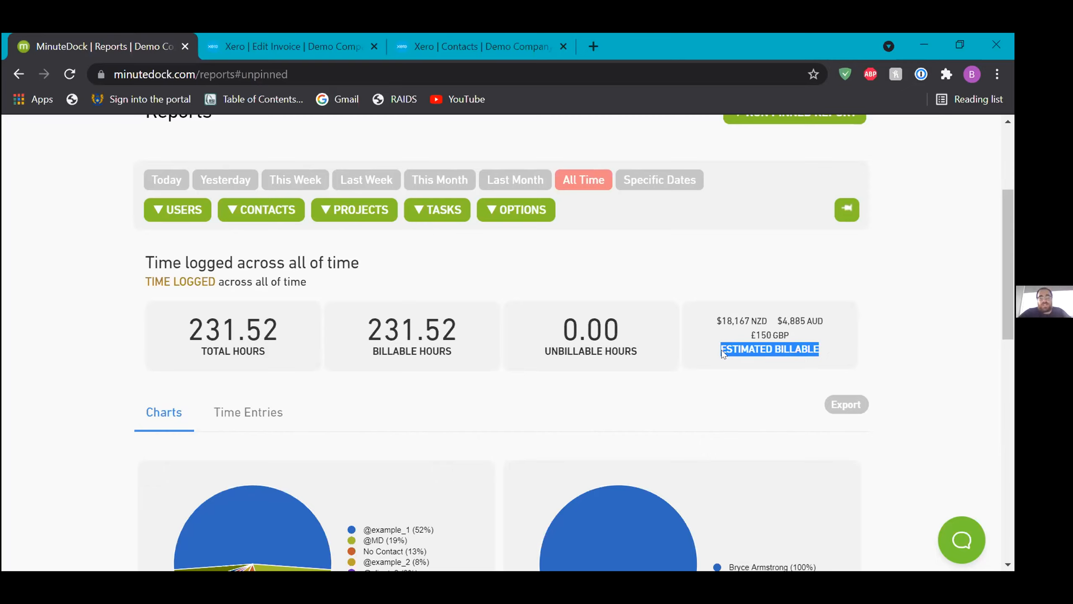
left_click(721, 350)
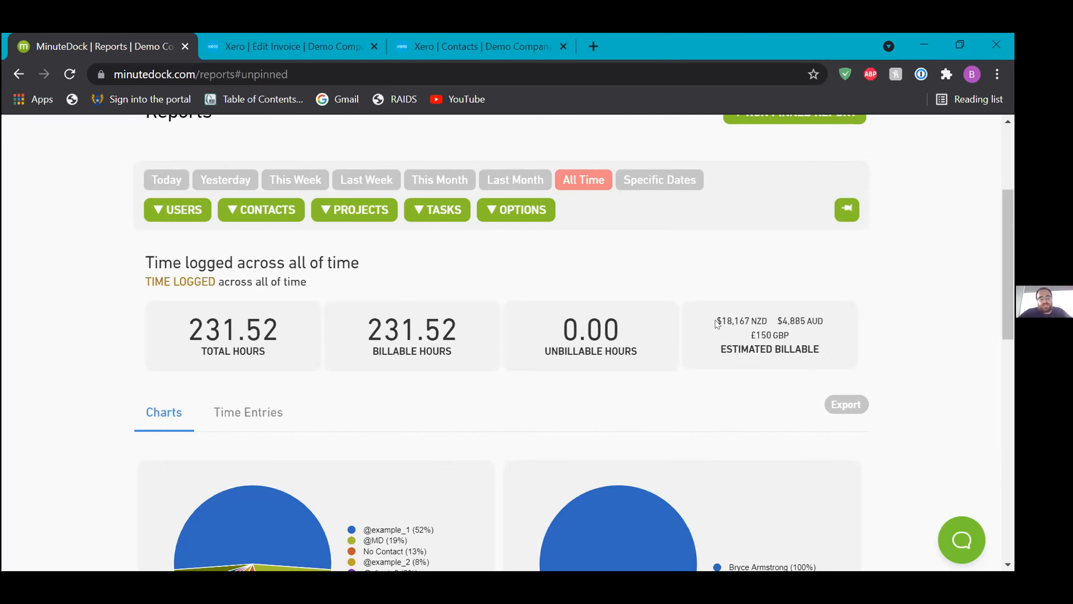
left_click_drag(721, 322, 784, 336)
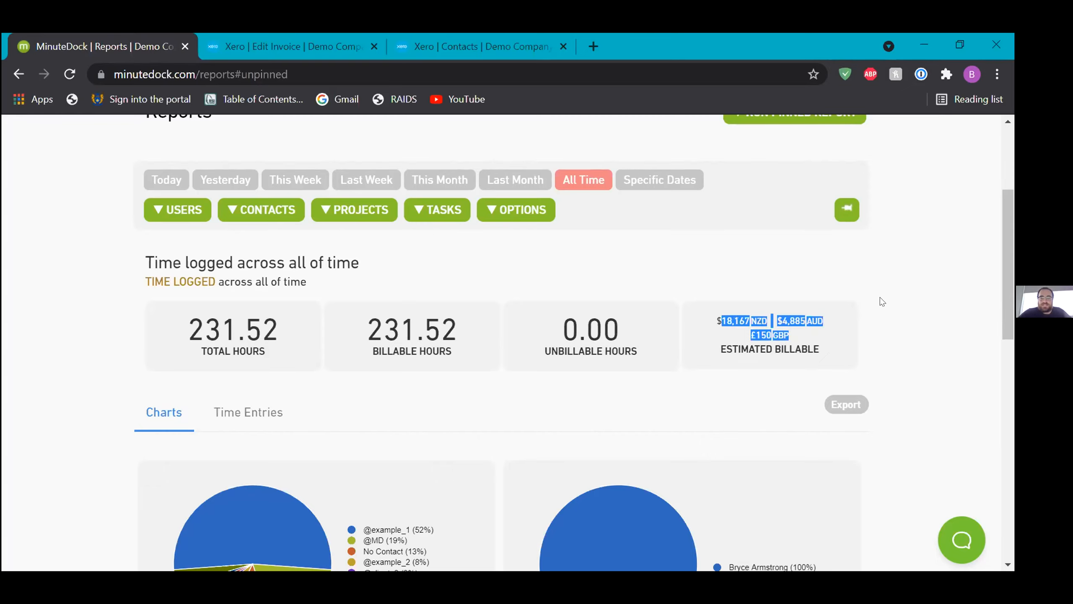
scroll(882, 301, "up", 1)
scroll(882, 301, "down", 2)
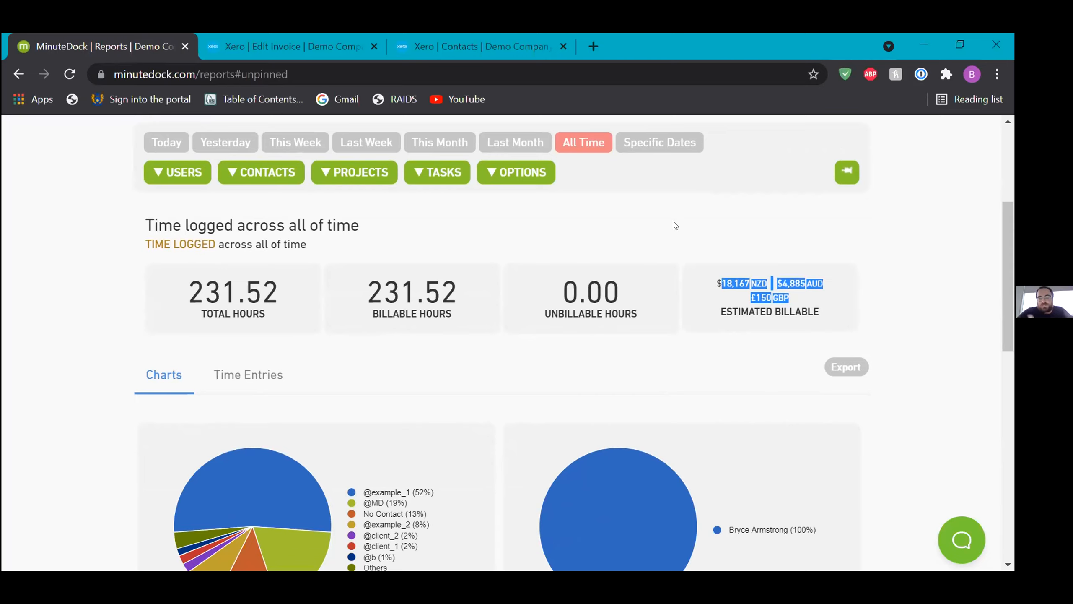
scroll(675, 224, "up", 2)
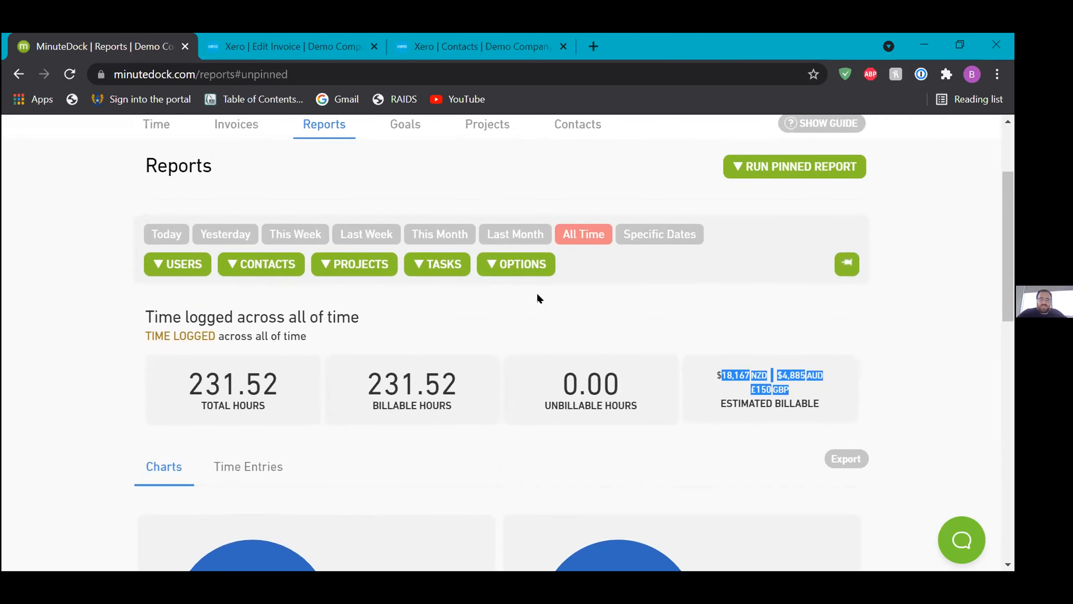
scroll(695, 316, "down", 2)
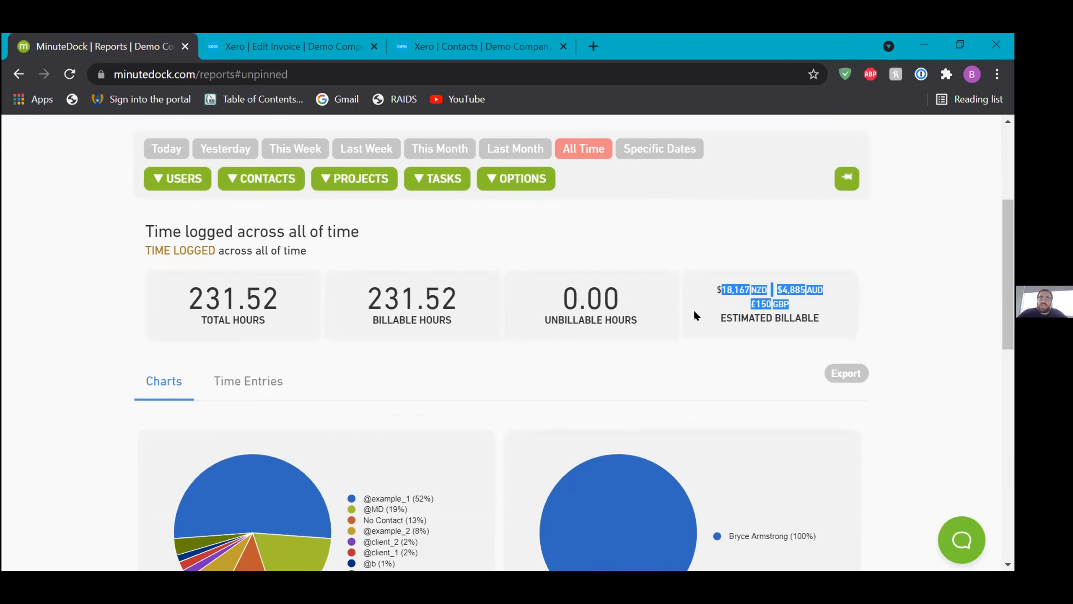
left_click(715, 290)
left_click_drag(713, 288, 828, 316)
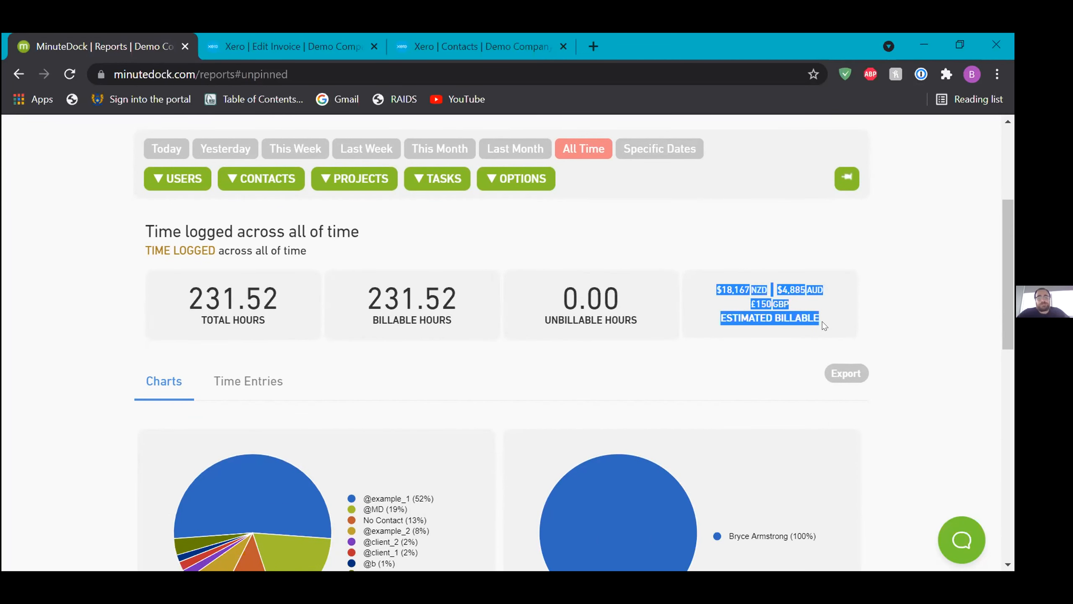
left_click(812, 320)
left_click_drag(817, 317, 714, 287)
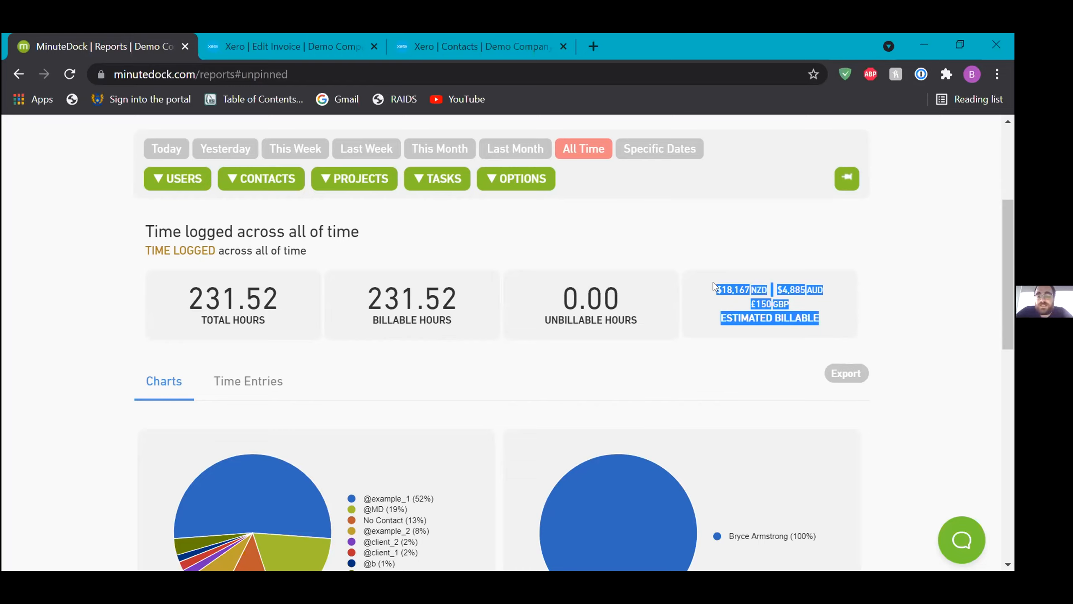
left_click_drag(714, 291, 822, 320)
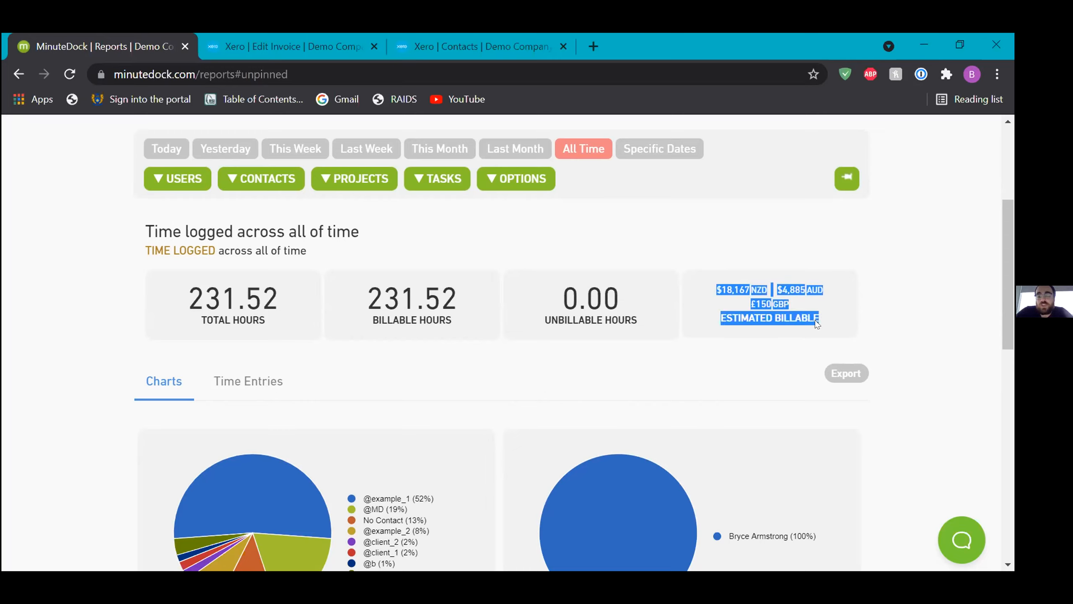
left_click(815, 323)
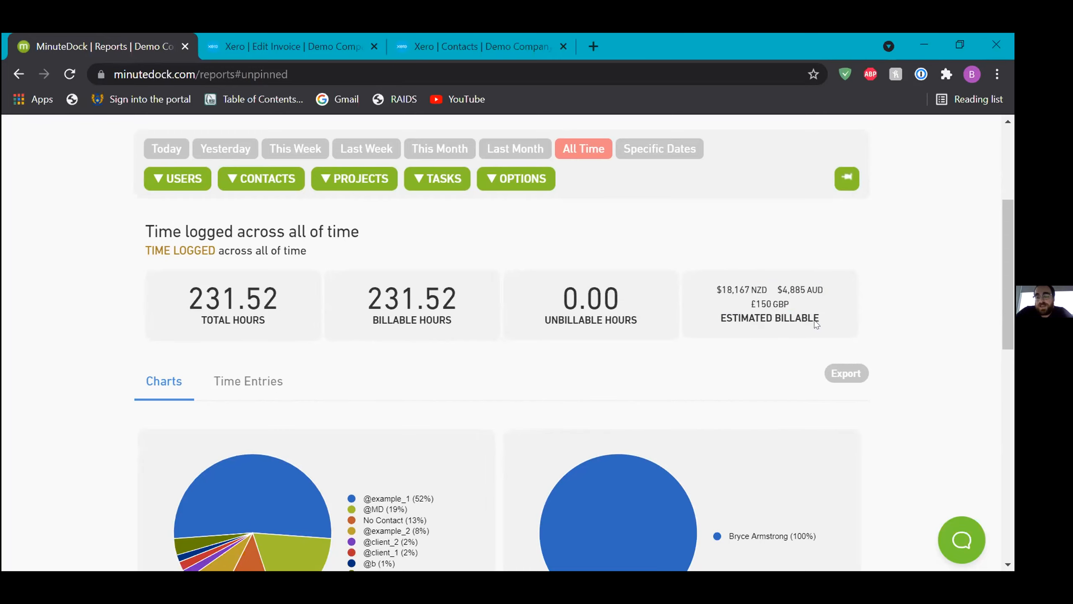
left_click_drag(817, 323, 715, 291)
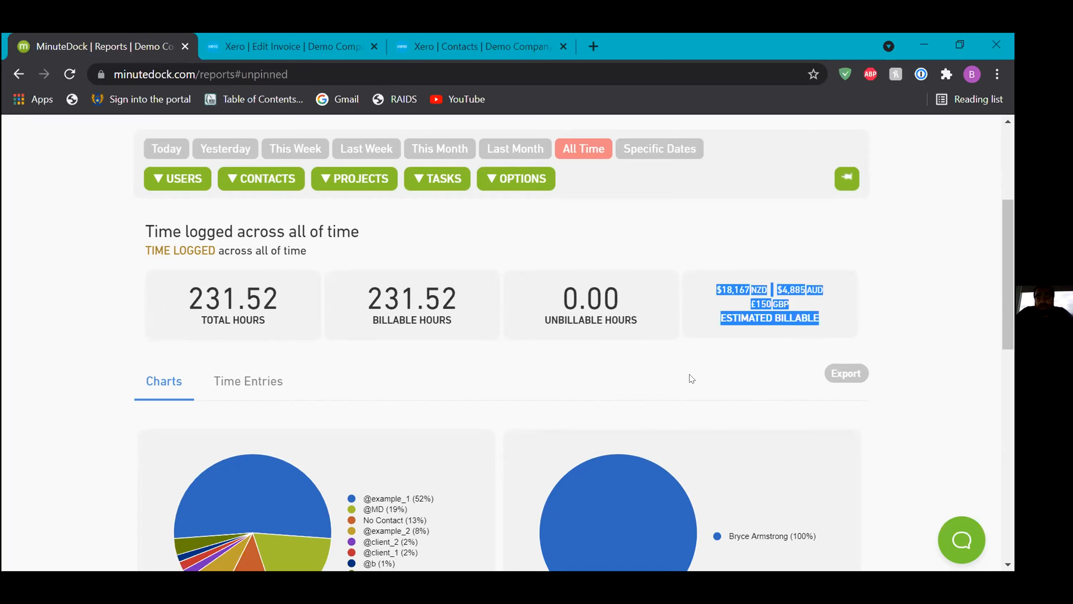
scroll(689, 374, "down", 2)
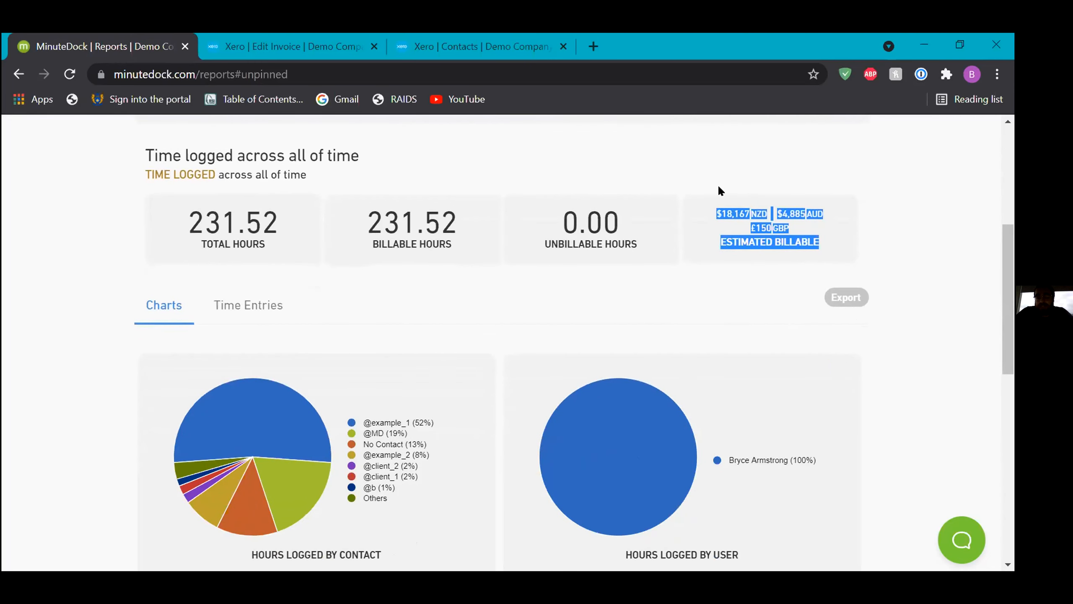
left_click(710, 193)
left_click_drag(713, 216, 820, 242)
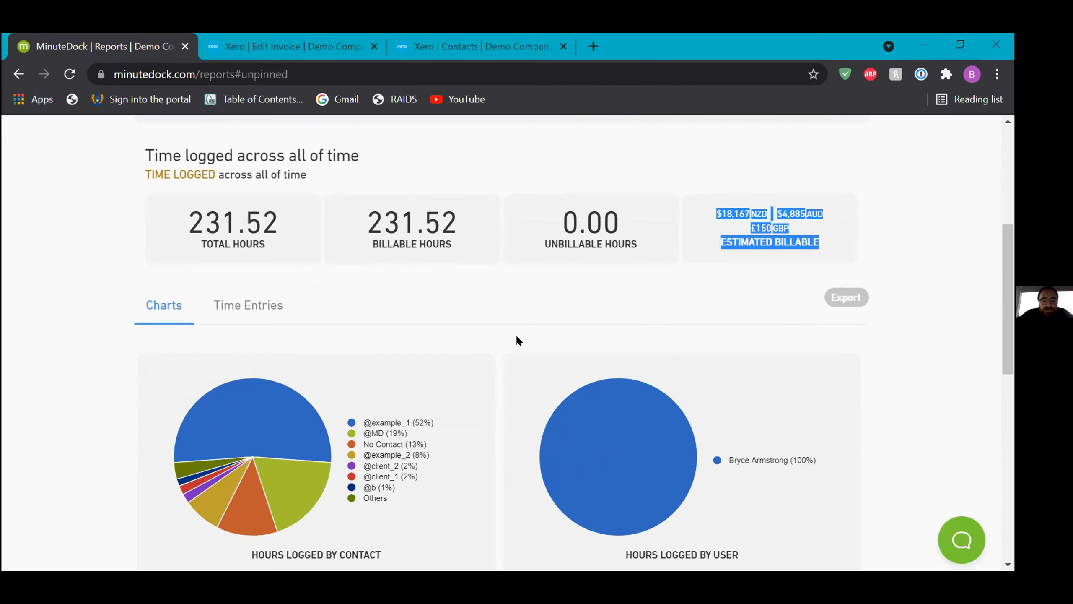
- Examine the all-time charts of hours logged by contact, user, project, task, hourly rate and month
scroll(519, 340, "down", 1)
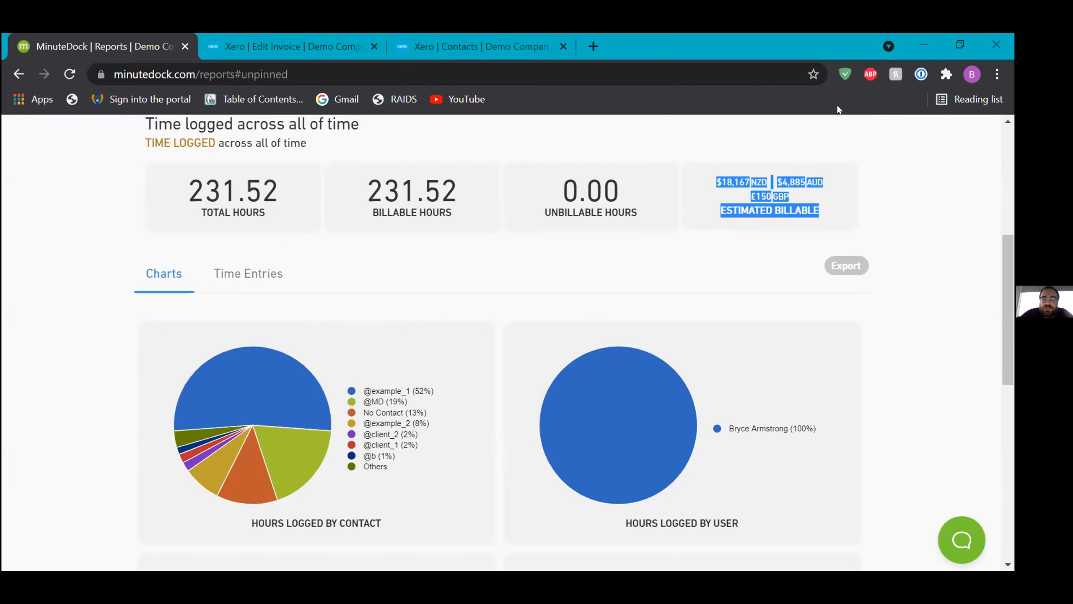
left_click(443, 316)
scroll(443, 316, "down", 3)
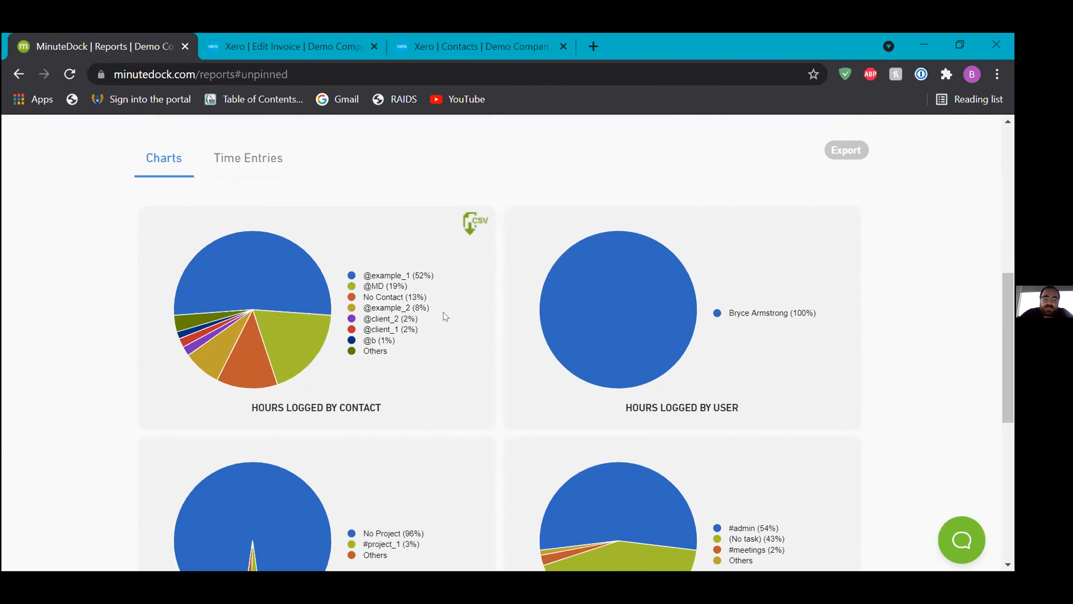
scroll(443, 314, "down", 2)
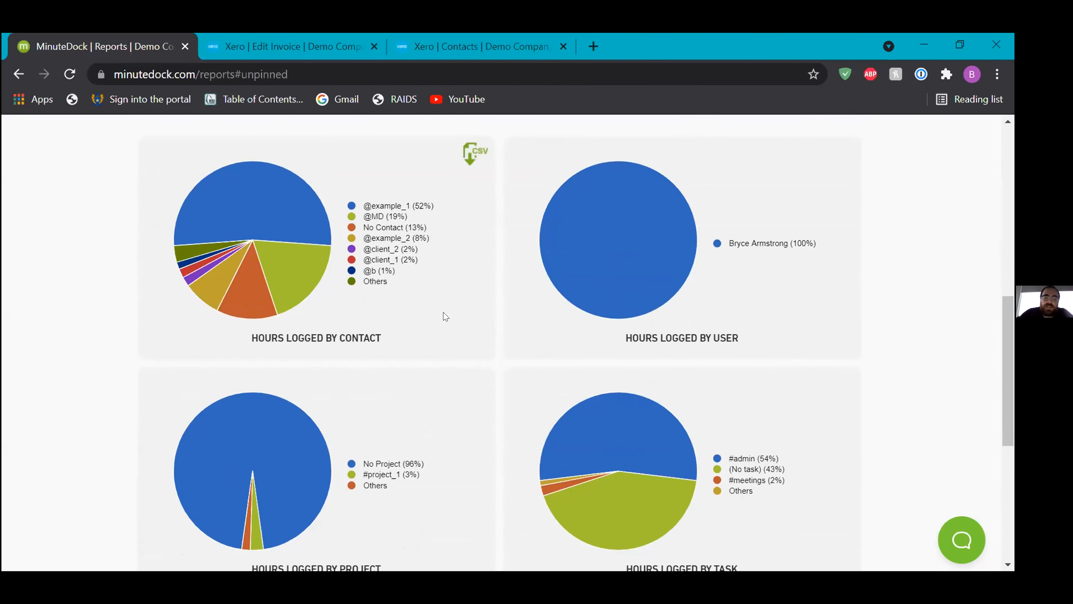
scroll(216, 170, "up", 5)
scroll(215, 170, "up", 3)
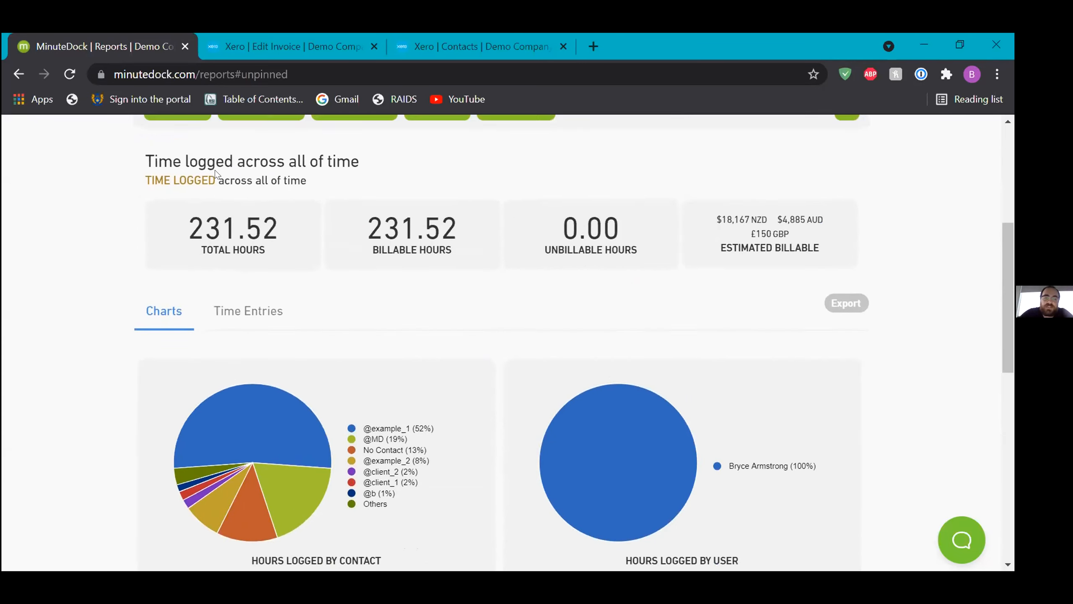
scroll(214, 173, "down", 7)
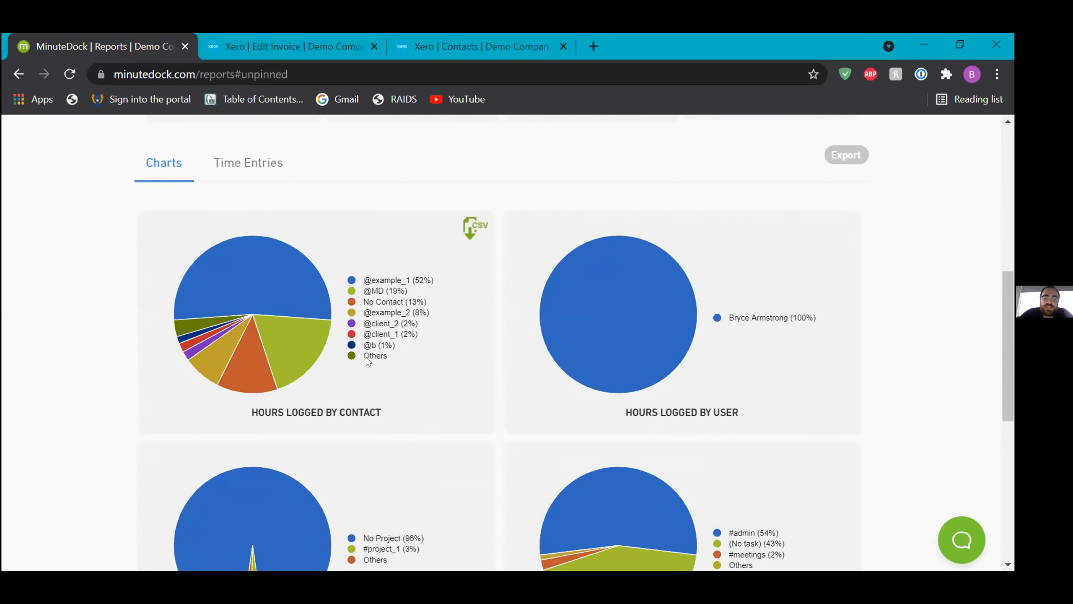
scroll(409, 392, "down", 1)
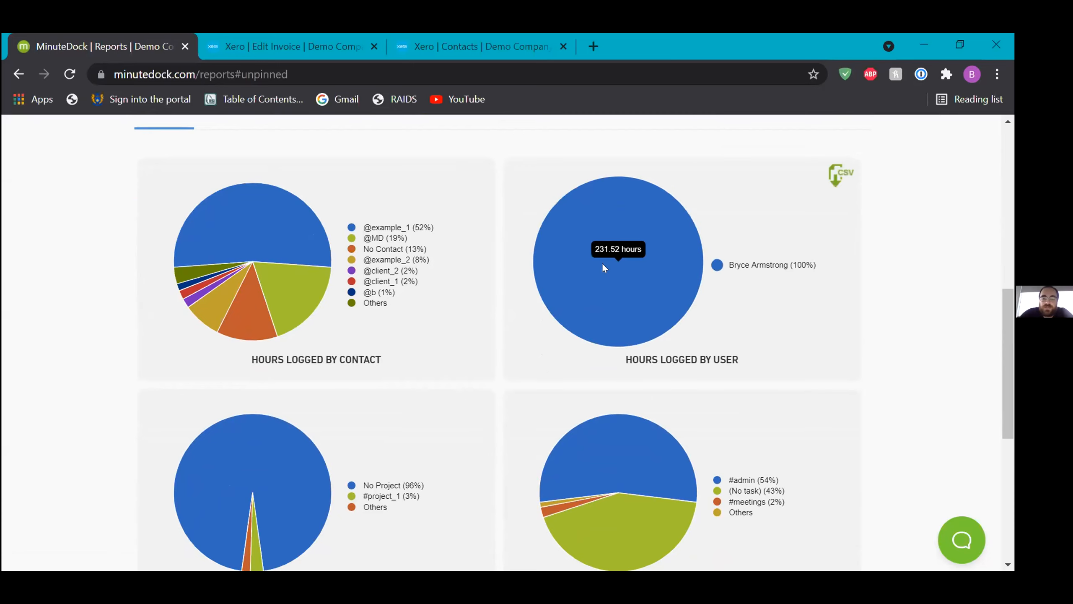
scroll(521, 300, "up", 1)
scroll(521, 301, "down", 3)
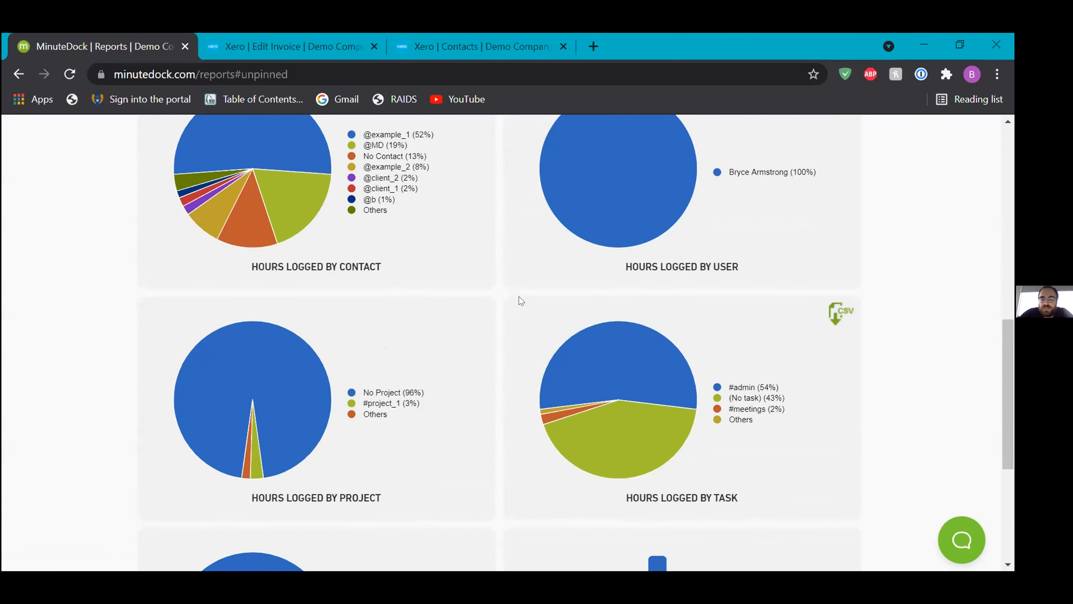
scroll(521, 301, "down", 2)
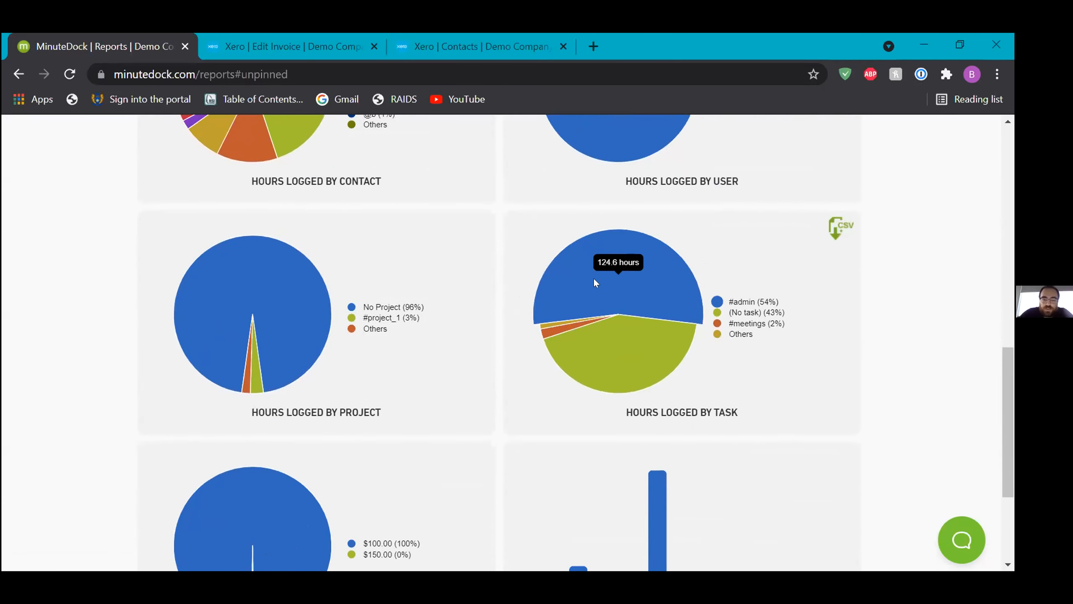
mouse_move(551, 312)
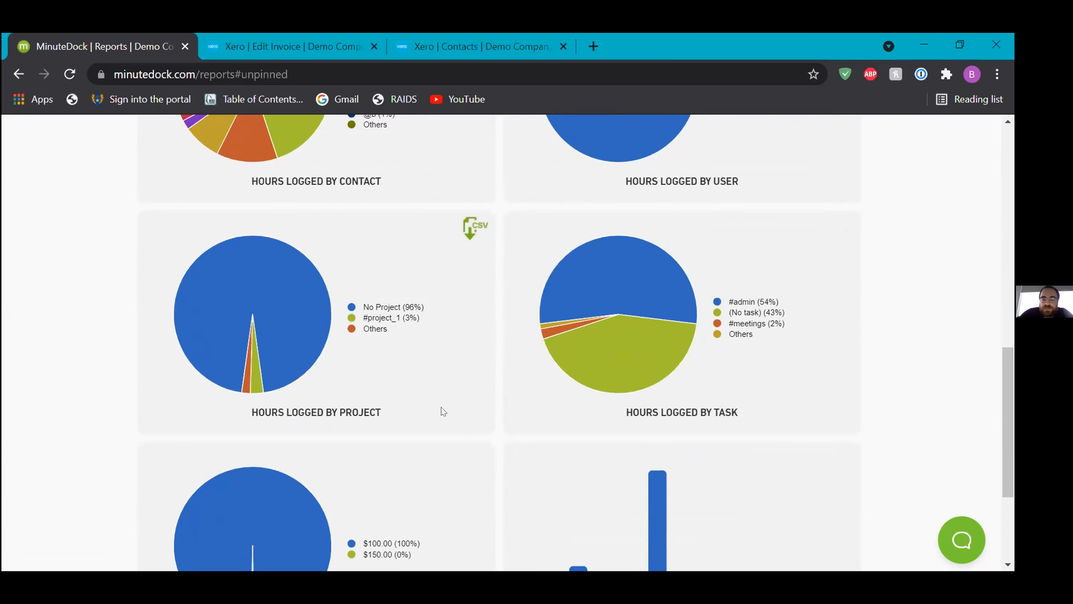
scroll(441, 416, "down", 3)
scroll(441, 416, "up", 7)
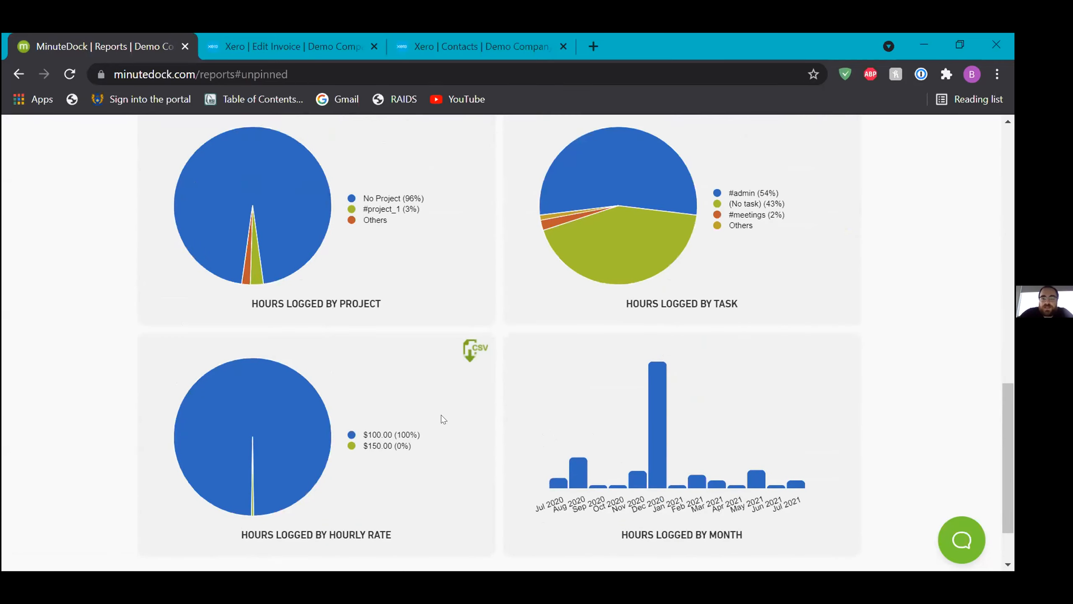
- Review the all-time summary totals against the breakdown charts by contact, user, project and task
scroll(441, 414, "up", 3)
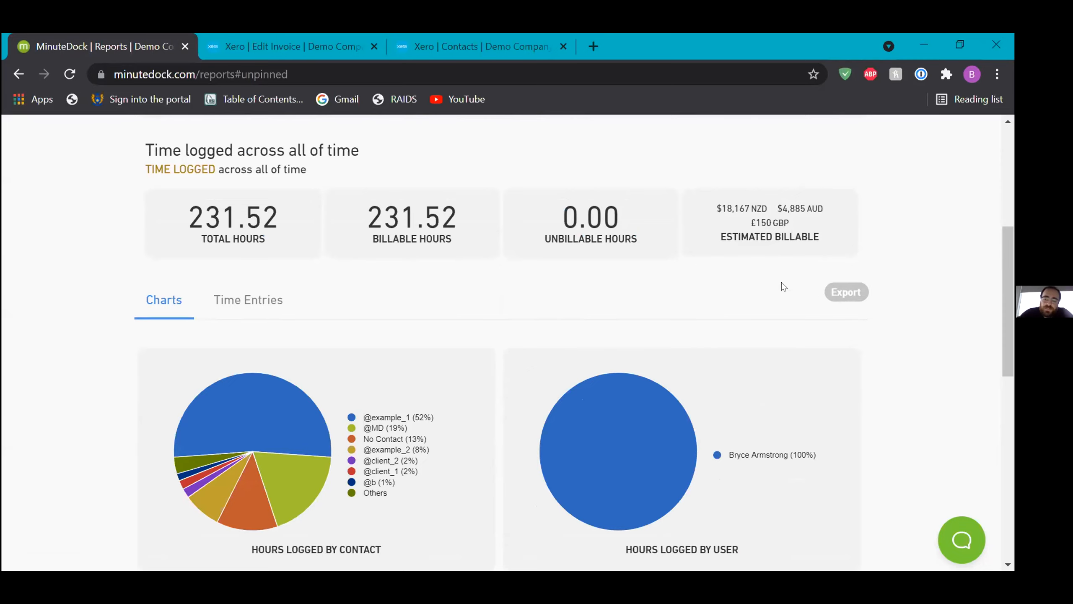
scroll(756, 286, "up", 2)
scroll(756, 286, "down", 5)
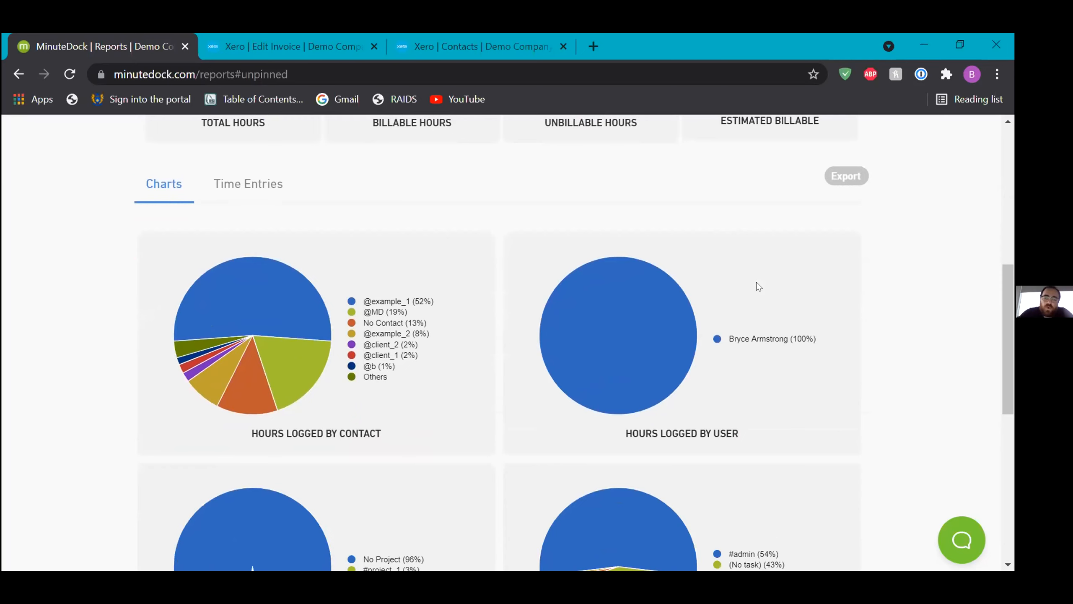
mouse_move(448, 253)
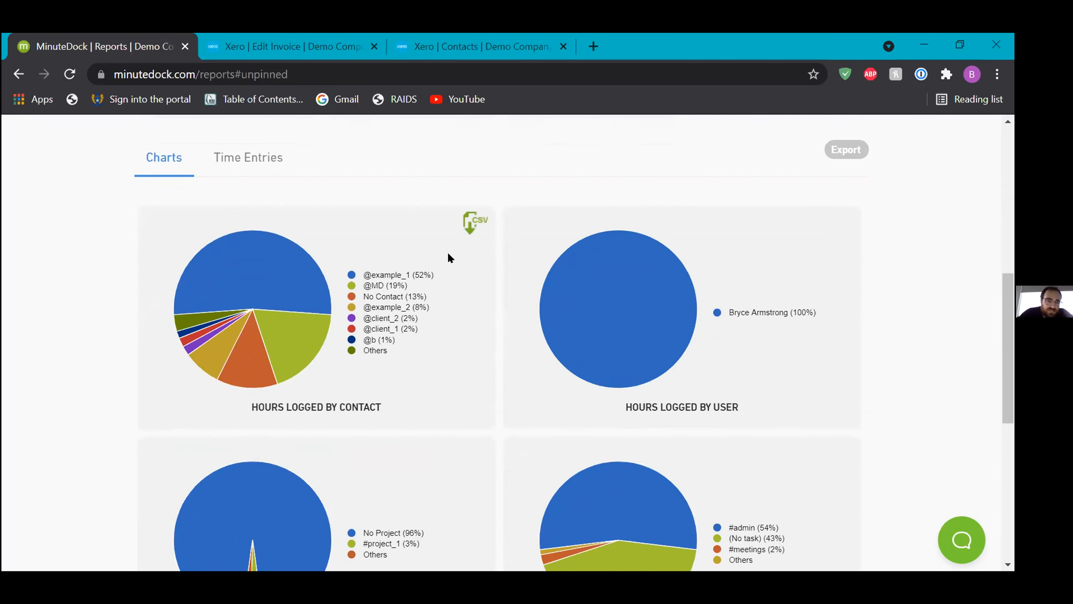
scroll(373, 157, "down", 2)
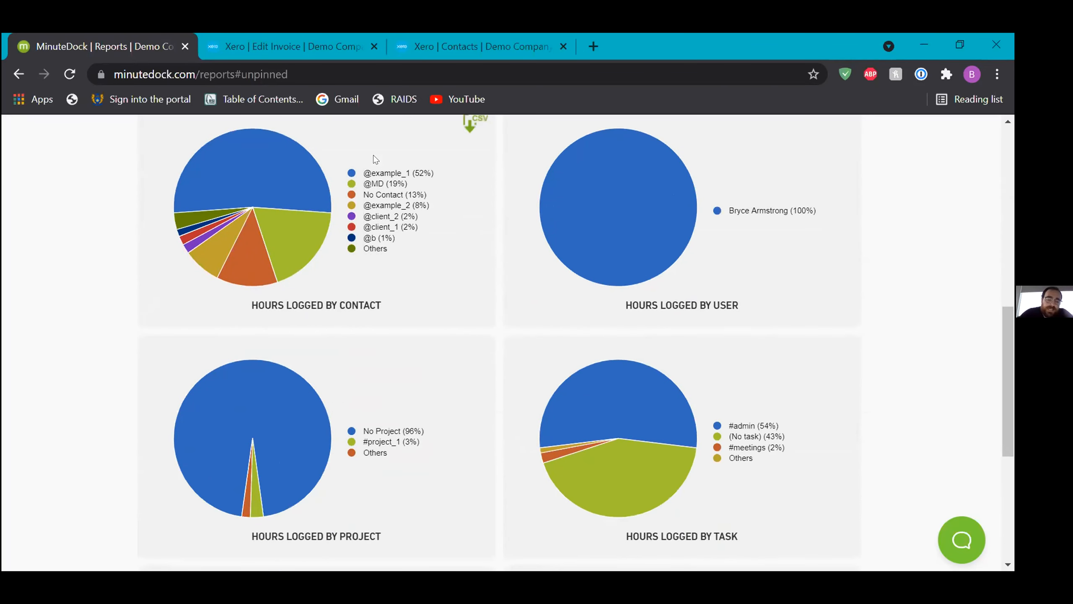
scroll(414, 221, "up", 2)
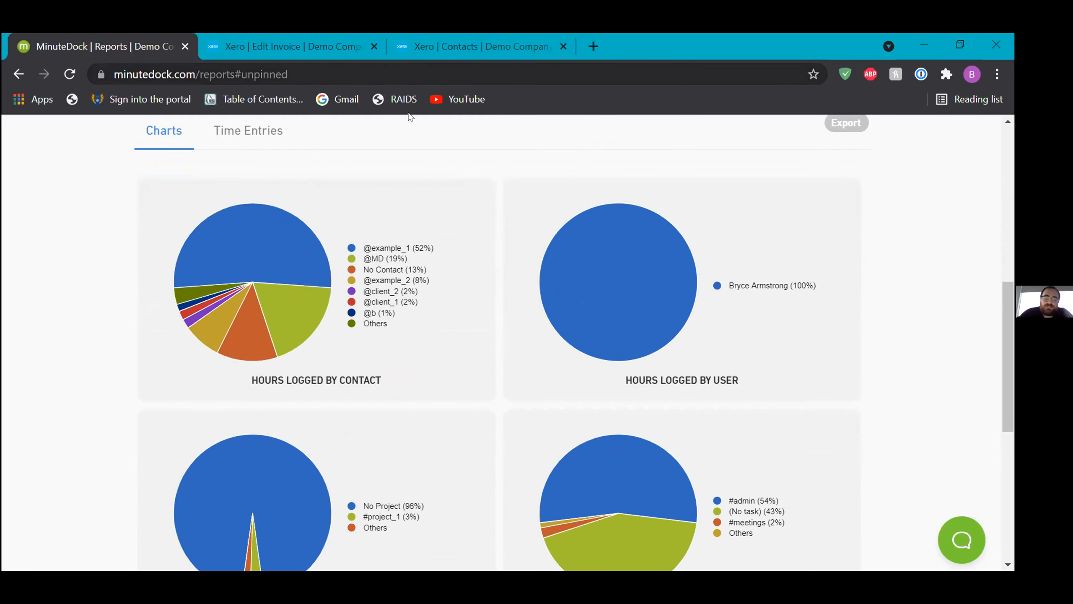
scroll(377, 149, "up", 2)
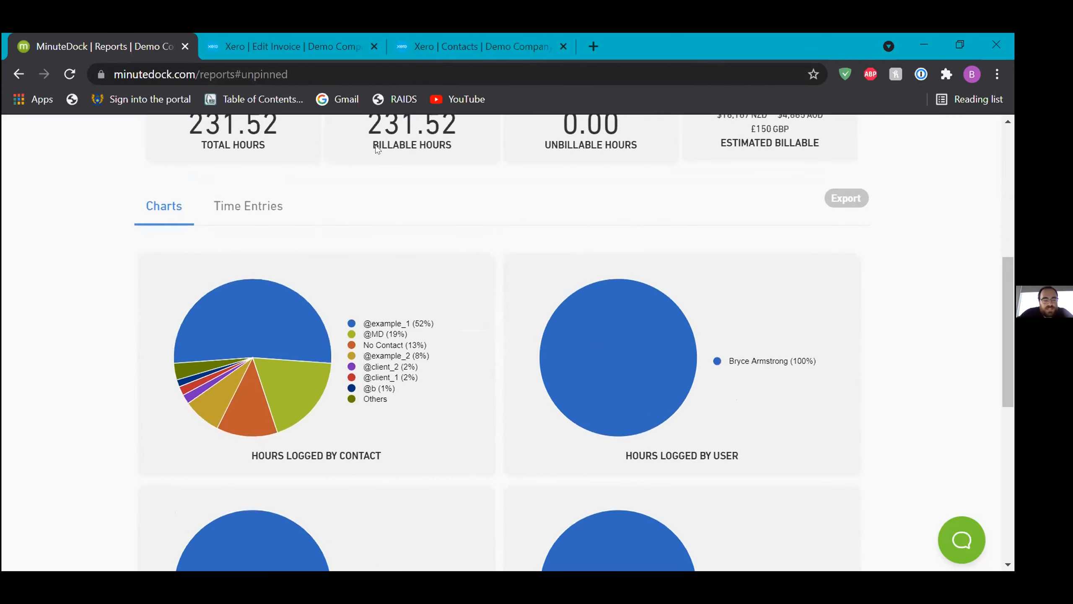
scroll(434, 177, "up", 3)
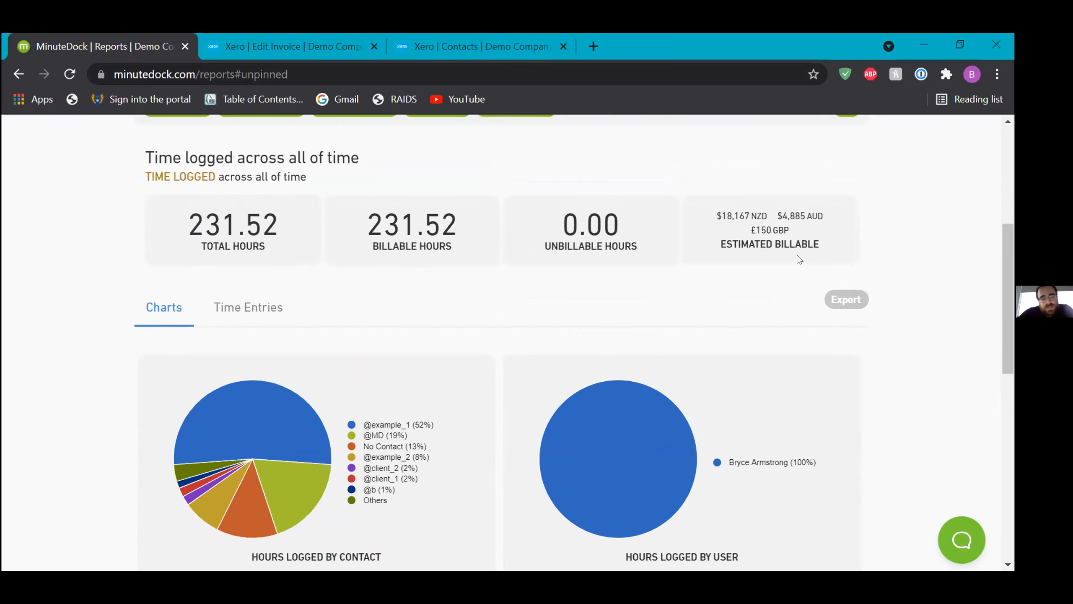
scroll(477, 298, "down", 1)
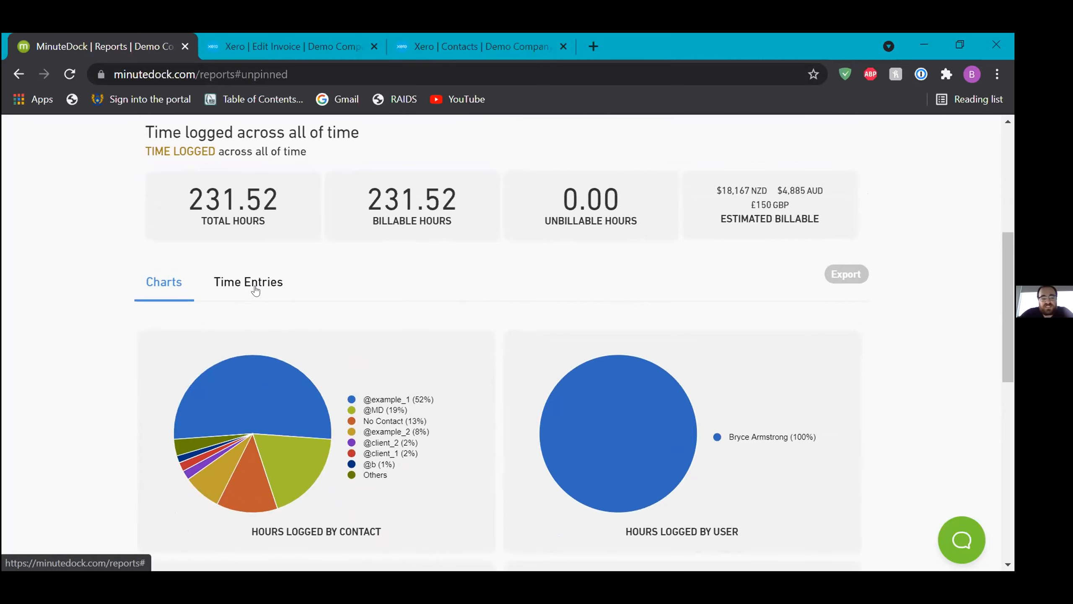
scroll(321, 296, "down", 3)
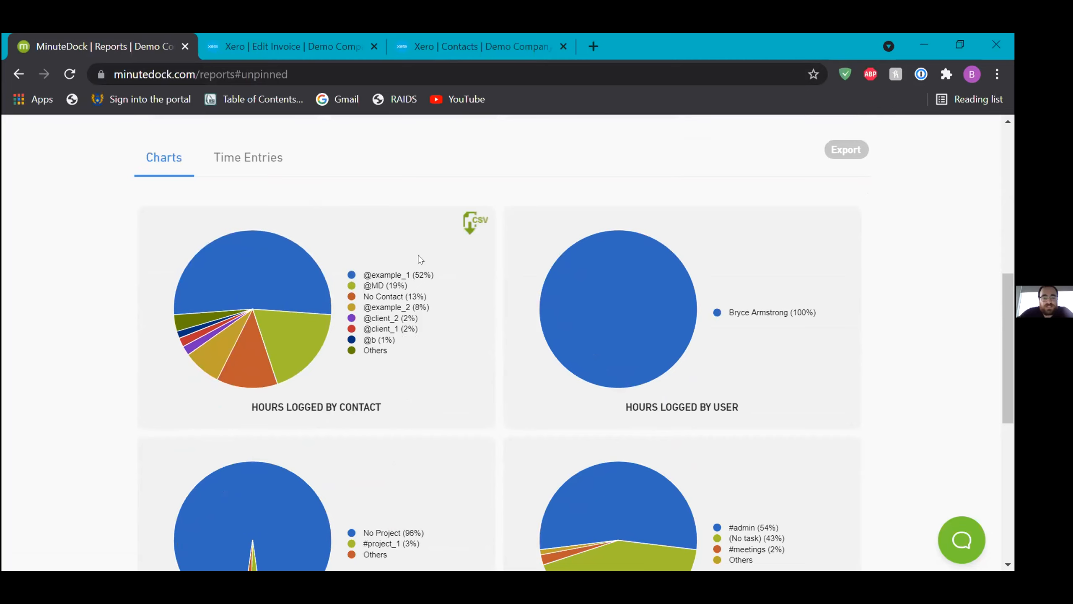
scroll(434, 342, "down", 4)
scroll(401, 288, "up", 3)
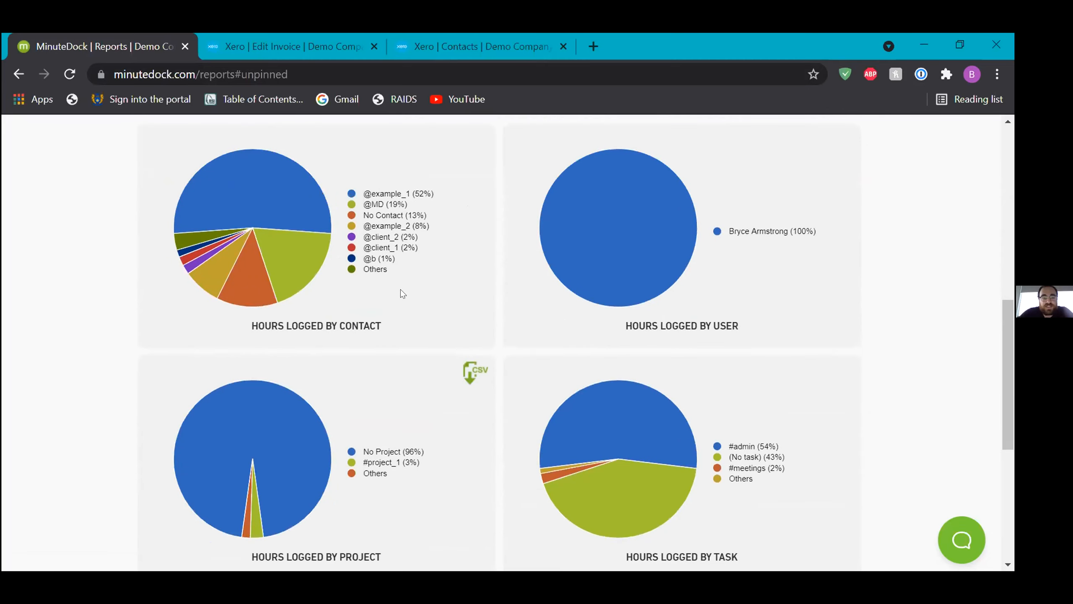
- Switch the all-time report from its charts to the individual time entries and review the entries beneath the summary
scroll(655, 294, "down", 2)
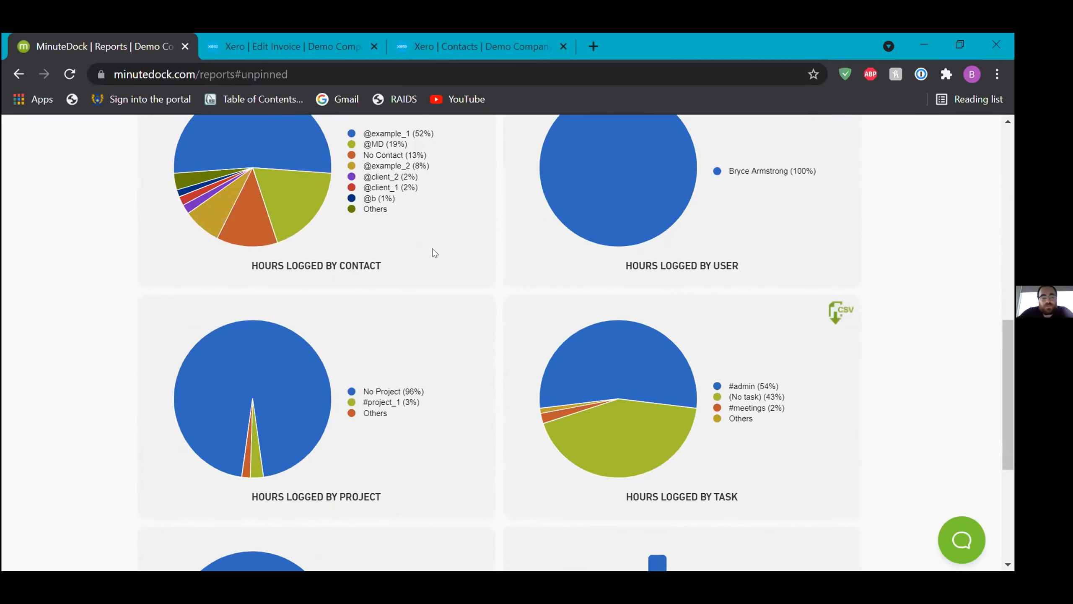
scroll(435, 254, "up", 4)
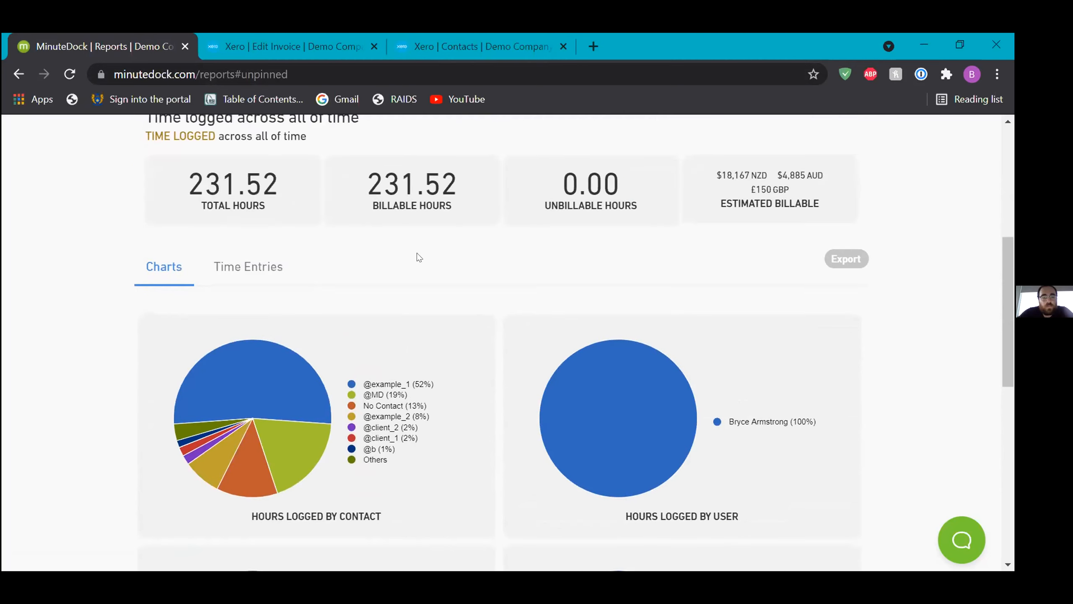
left_click(272, 270)
scroll(397, 456, "down", 3)
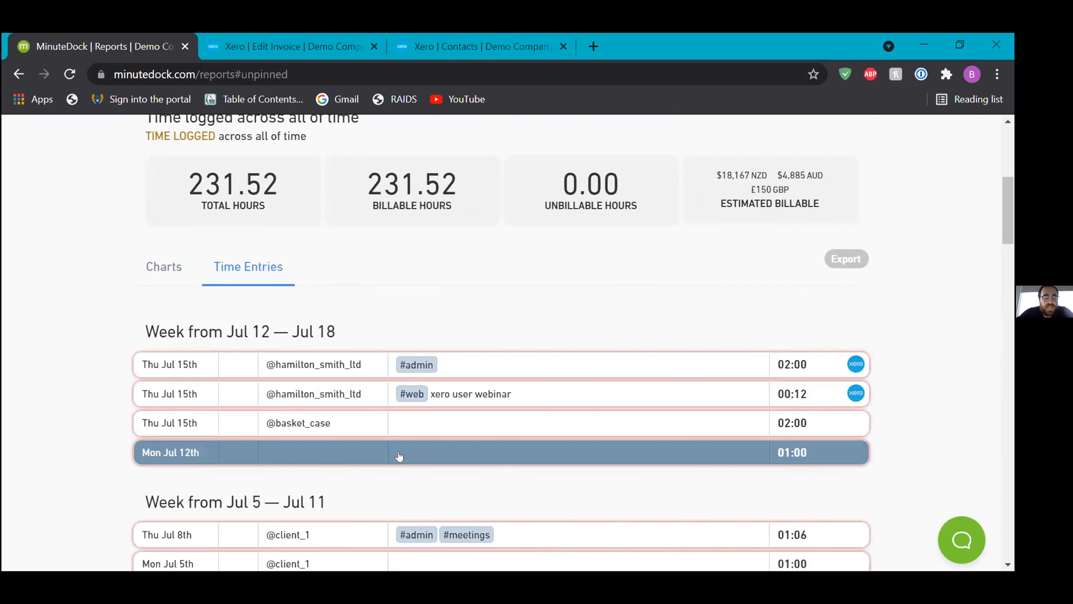
scroll(510, 256, "up", 4)
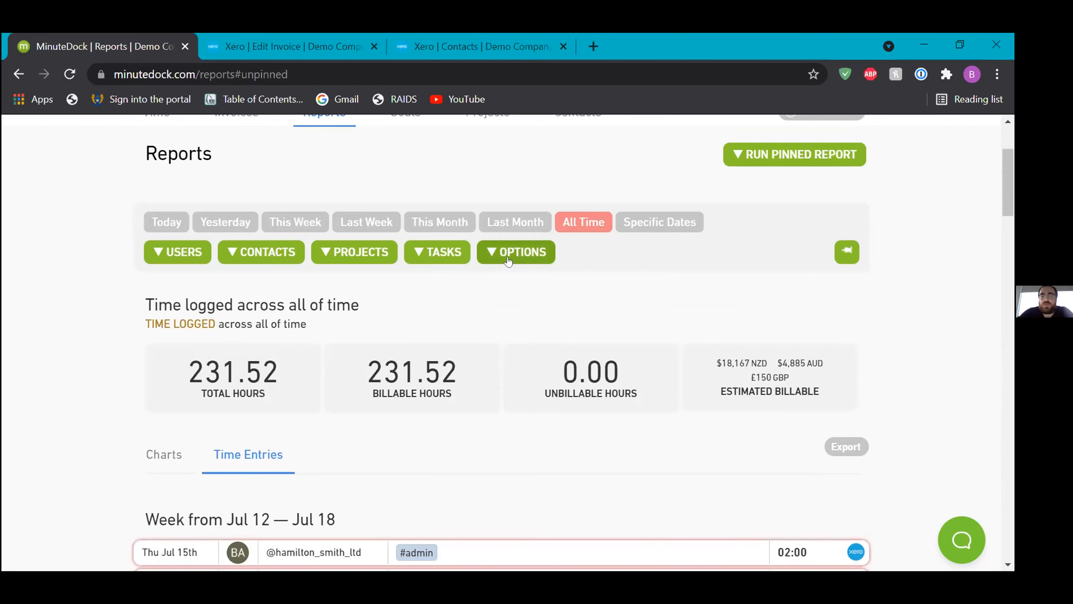
scroll(450, 357, "up", 3)
scroll(450, 357, "down", 4)
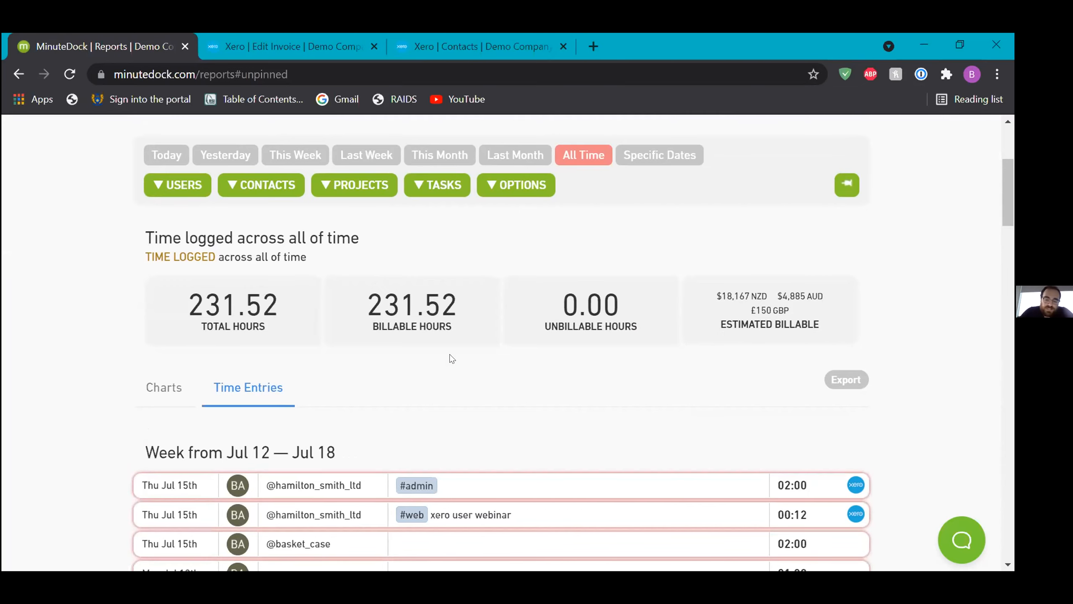
scroll(466, 405, "down", 3)
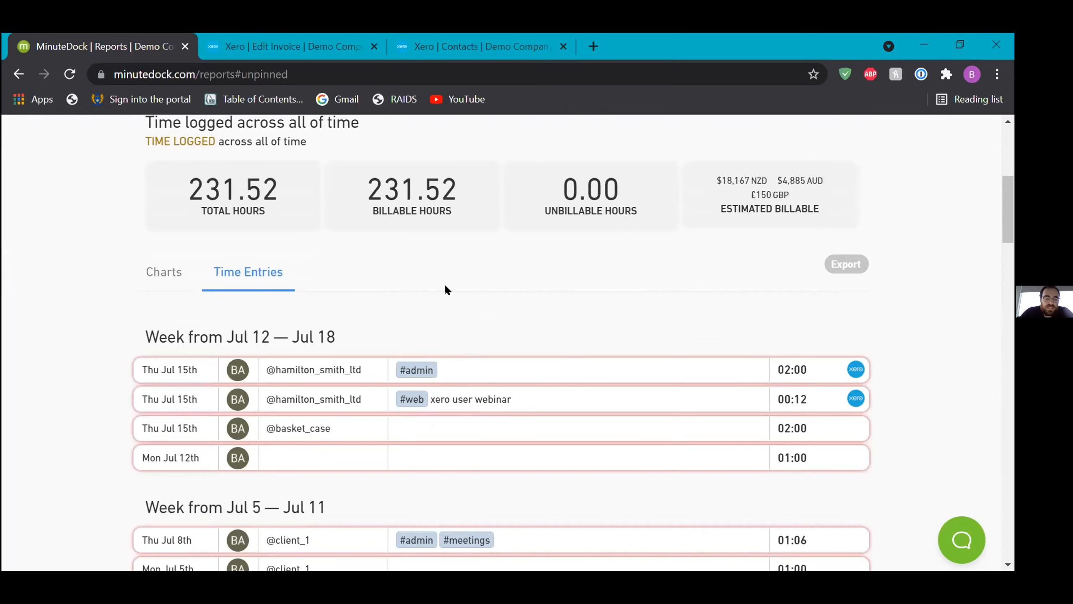
scroll(366, 318, "down", 4)
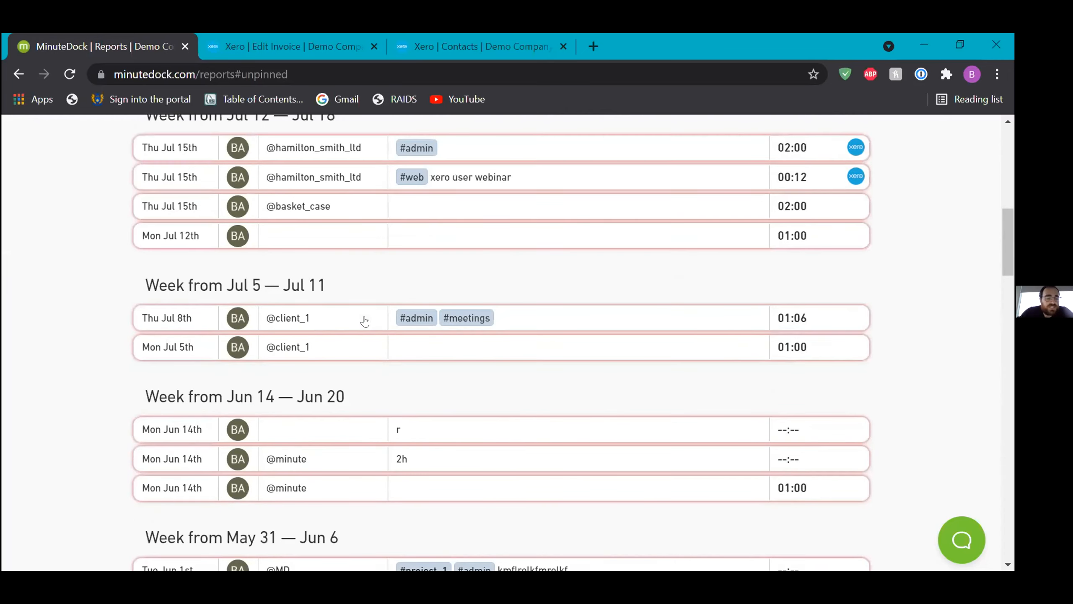
- Browse the all-time report's time entries week by week, from mid-July back to February
scroll(394, 211, "up", 3)
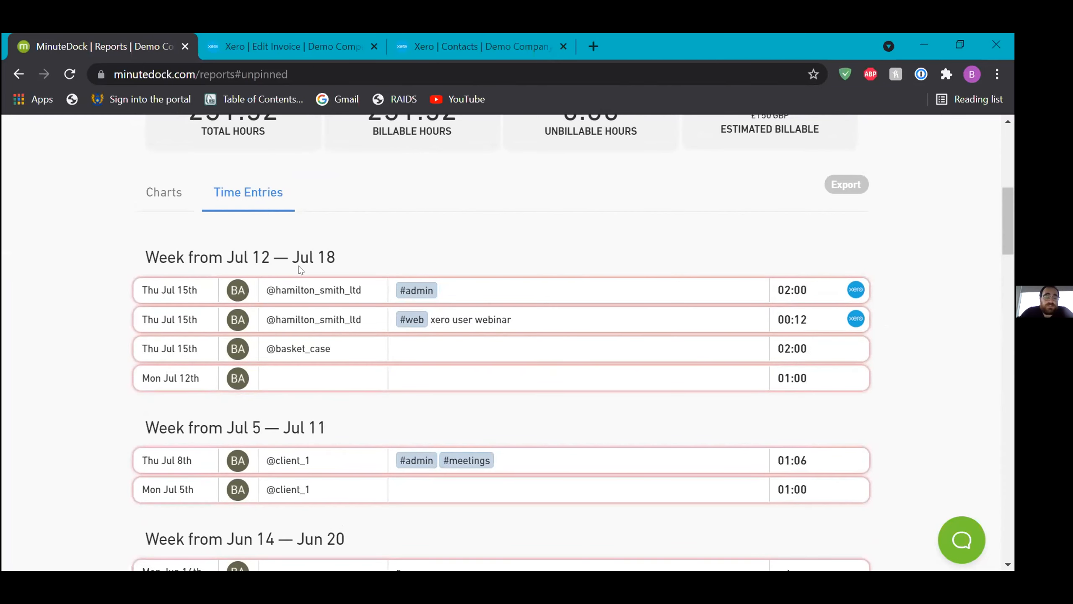
scroll(288, 414, "up", 5)
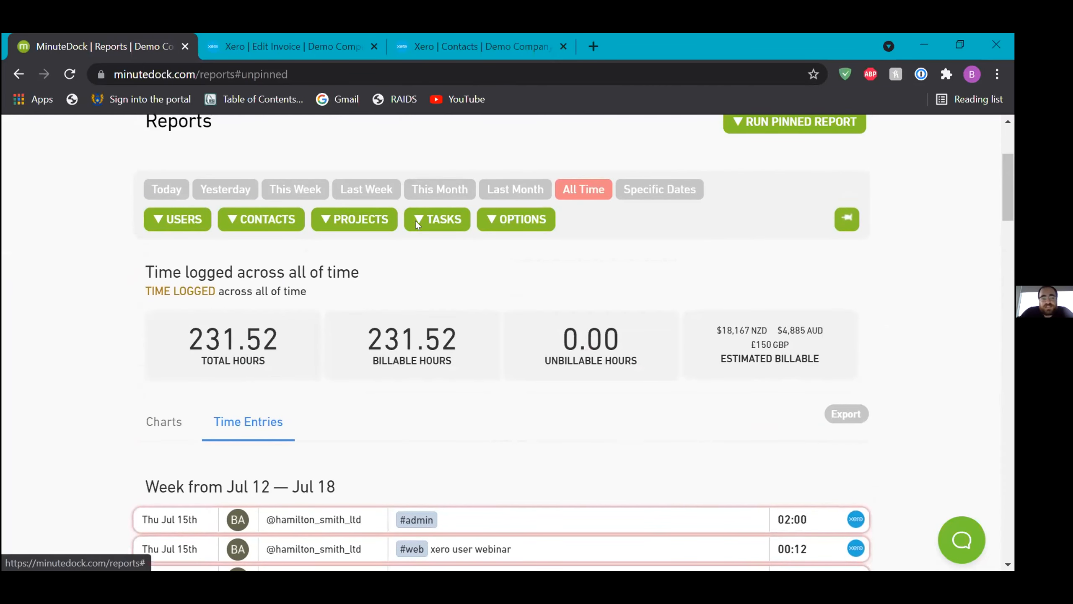
scroll(416, 222, "down", 5)
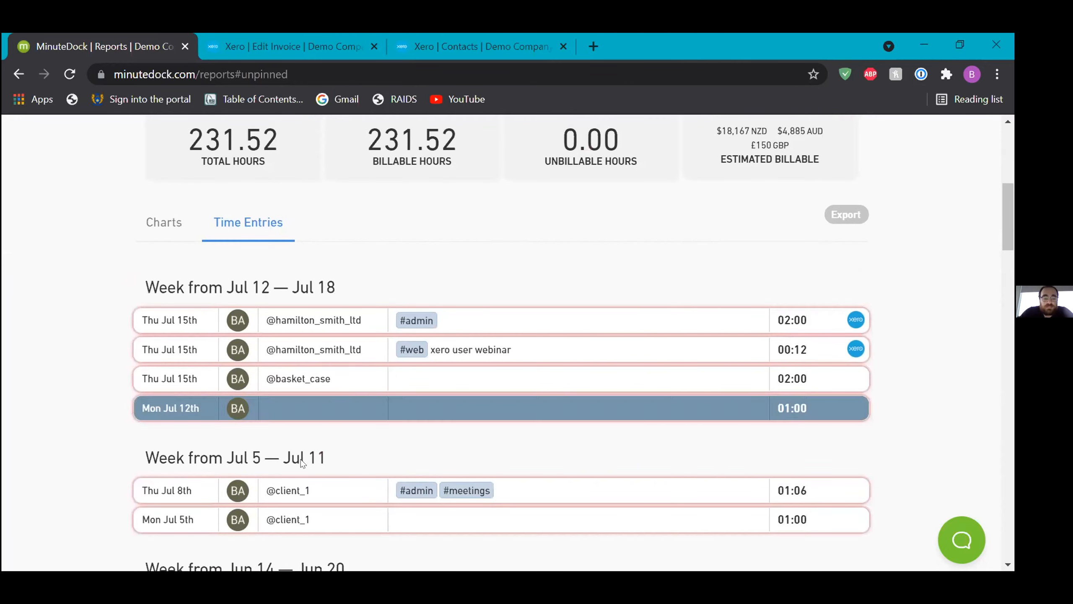
scroll(303, 460, "down", 6)
scroll(302, 462, "down", 10)
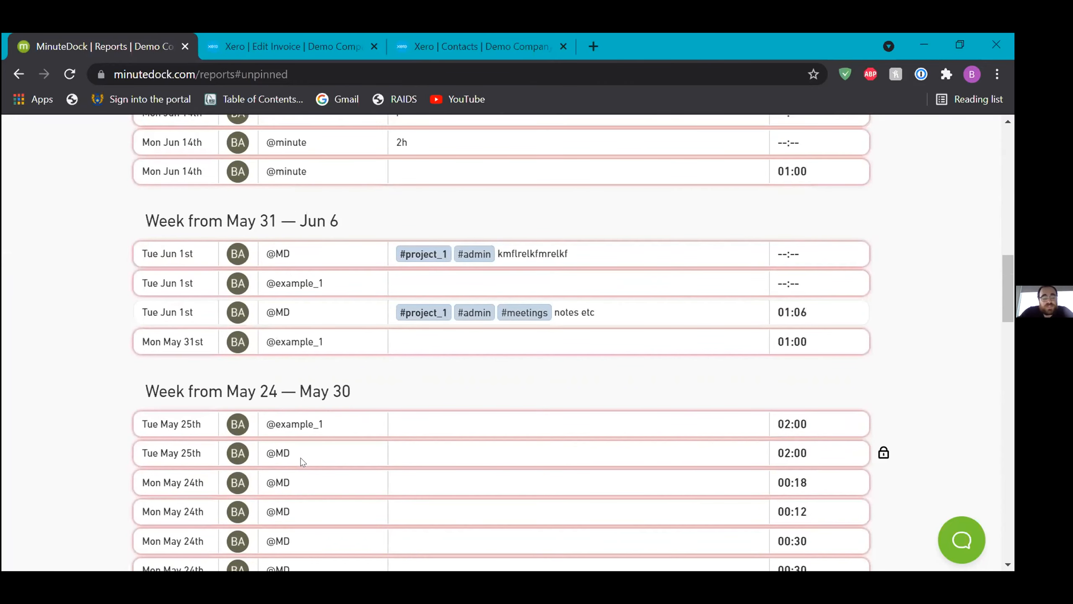
scroll(302, 461, "down", 6)
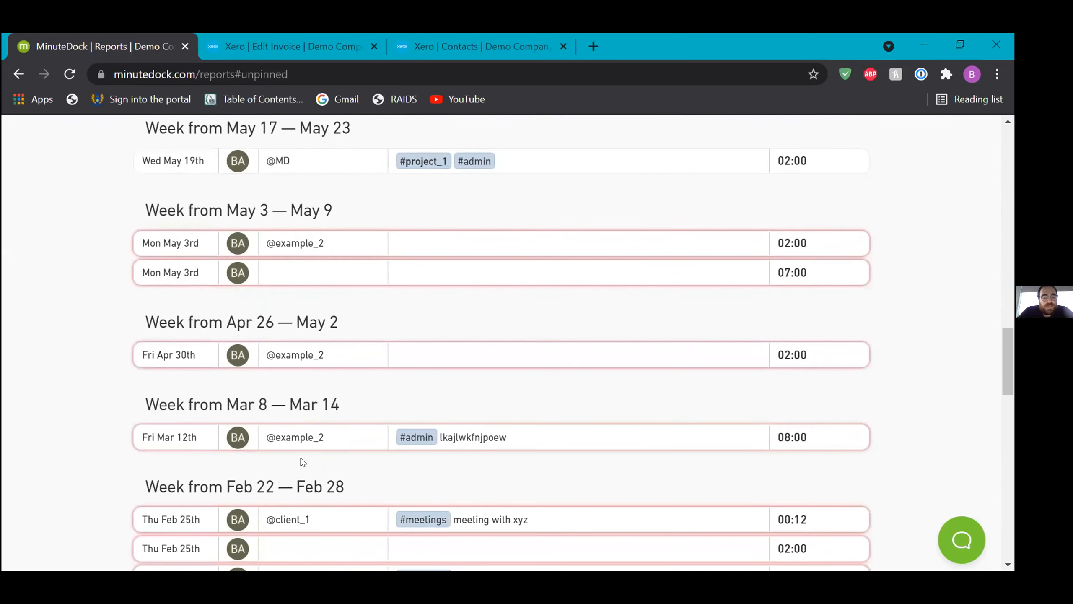
scroll(303, 462, "up", 13)
scroll(303, 461, "up", 11)
scroll(392, 247, "down", 4)
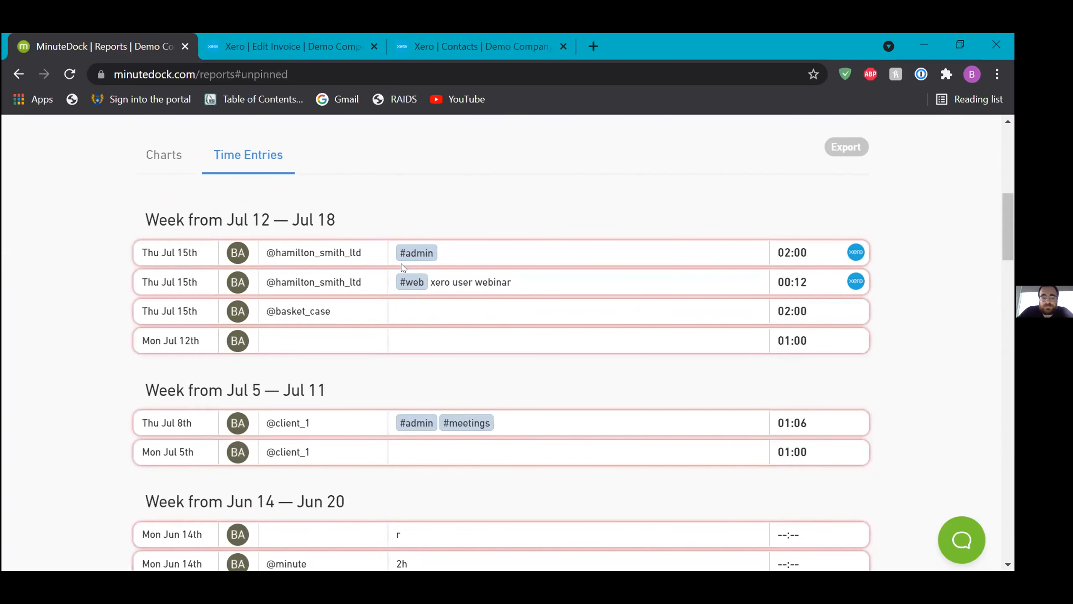
- Inspect the lock on the invoiced July 15 #admin entry and the line describing the report's all-time scope
left_click(404, 317)
scroll(589, 384, "down", 2)
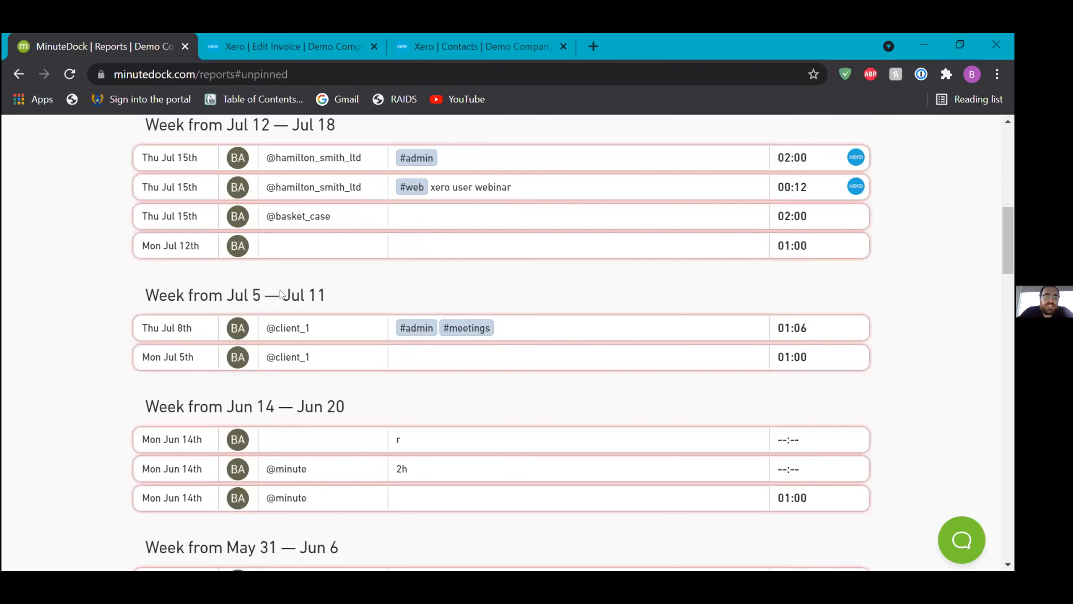
scroll(281, 294, "up", 3)
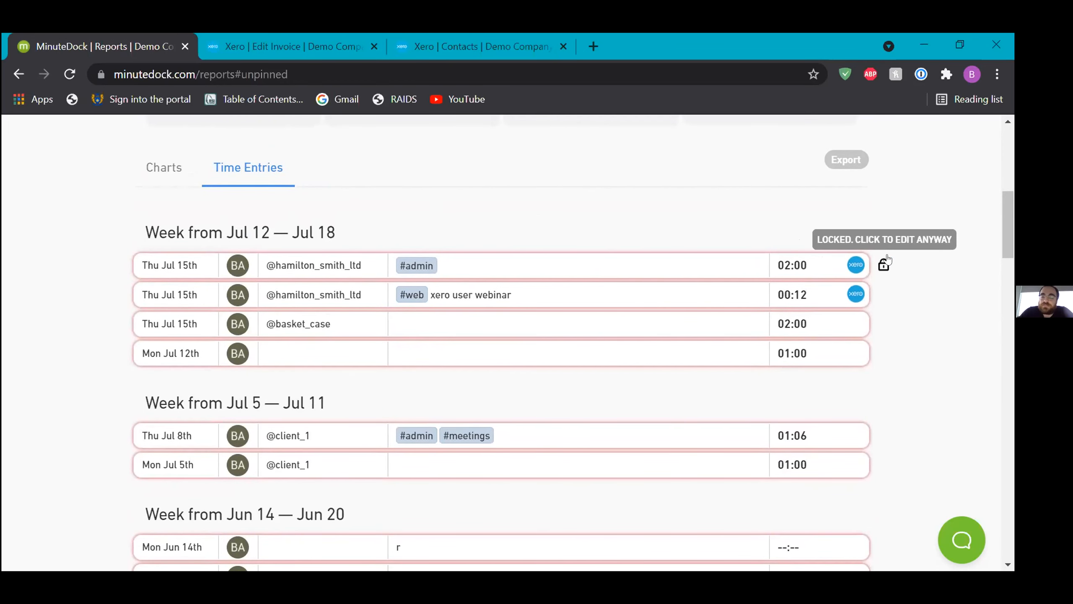
scroll(641, 236, "up", 3)
scroll(641, 235, "up", 3)
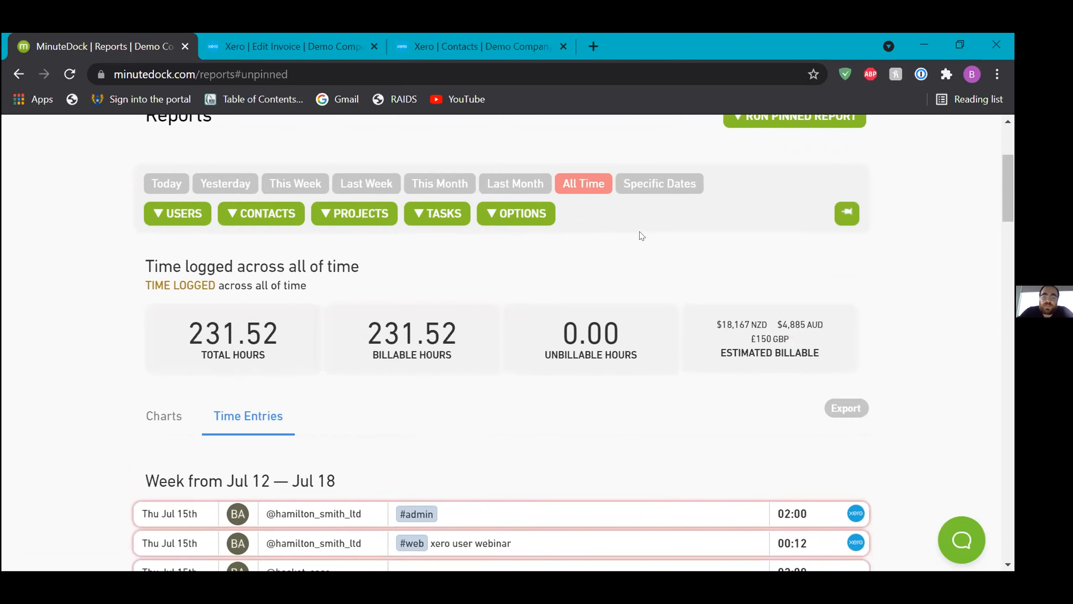
triple_click(503, 290)
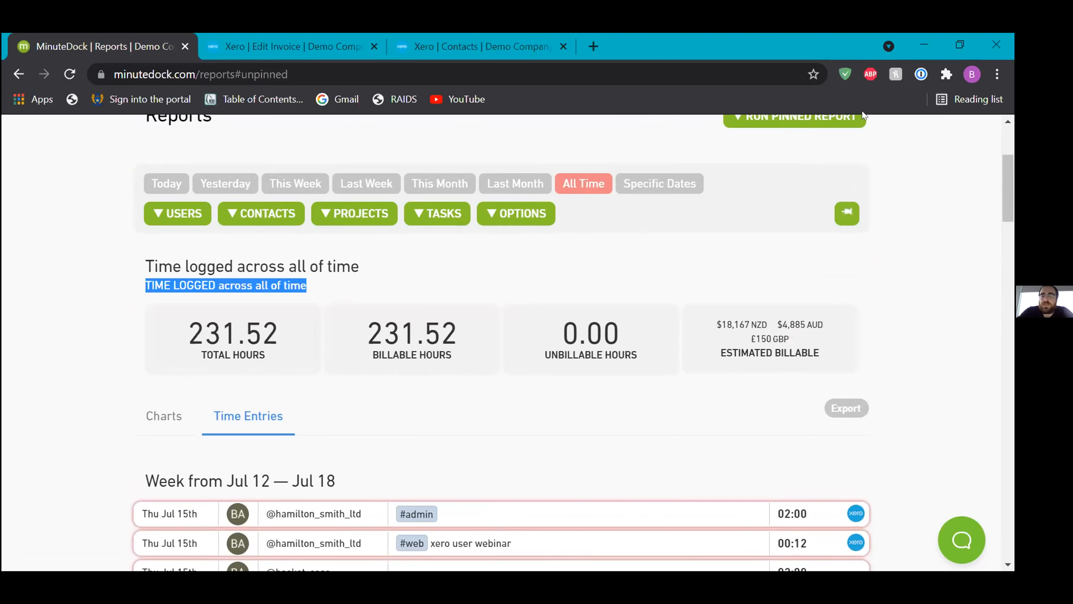
- Check which users and contacts the all-time report can be filtered by
scroll(700, 236, "up", 2)
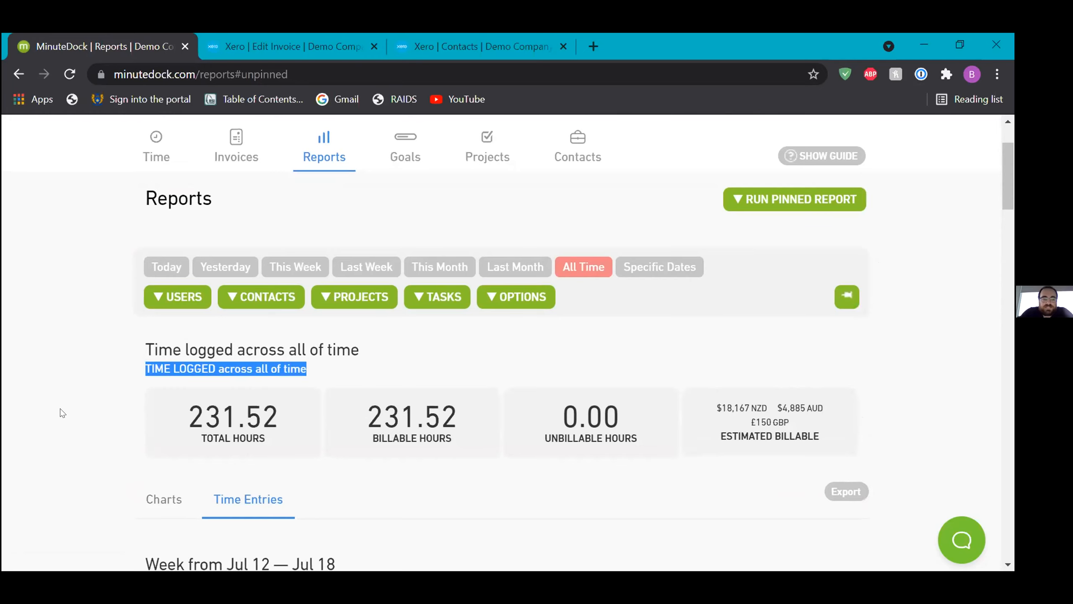
scroll(61, 412, "down", 3)
scroll(61, 412, "up", 3)
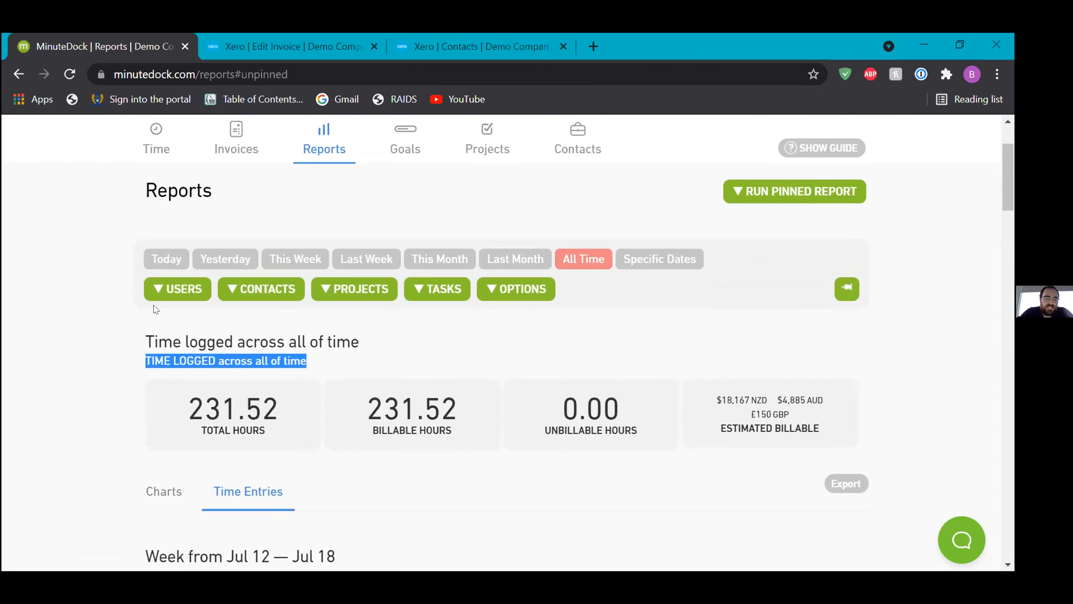
left_click(176, 286)
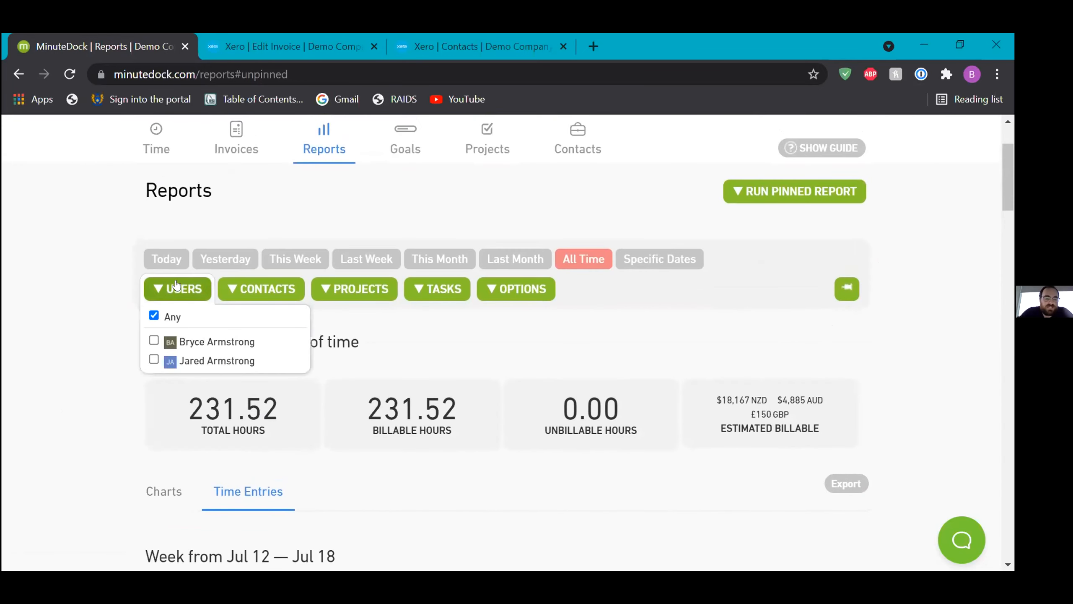
left_click(259, 283)
left_click(47, 350)
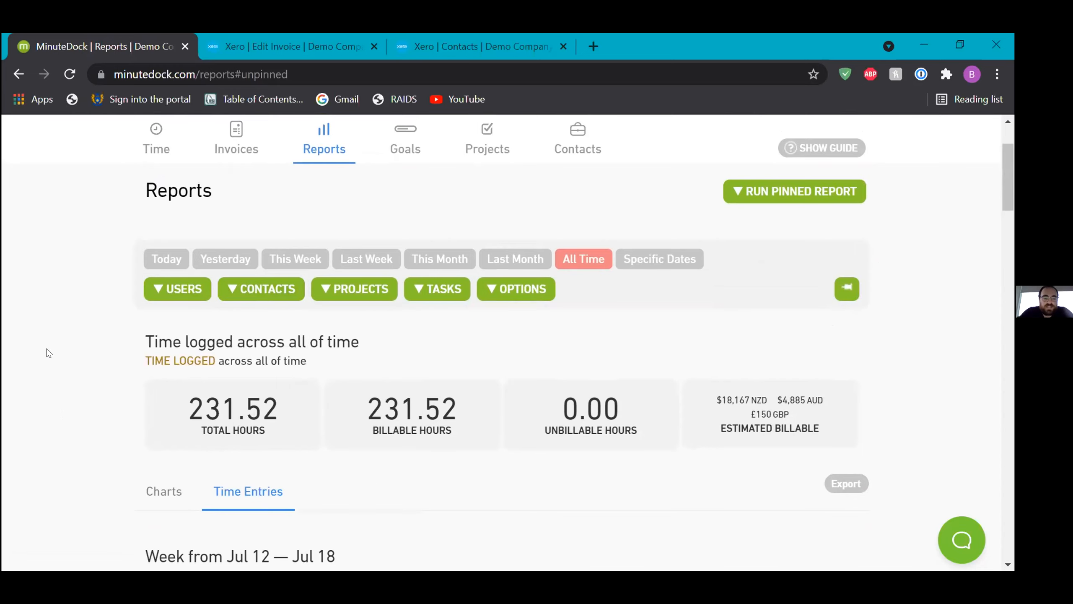
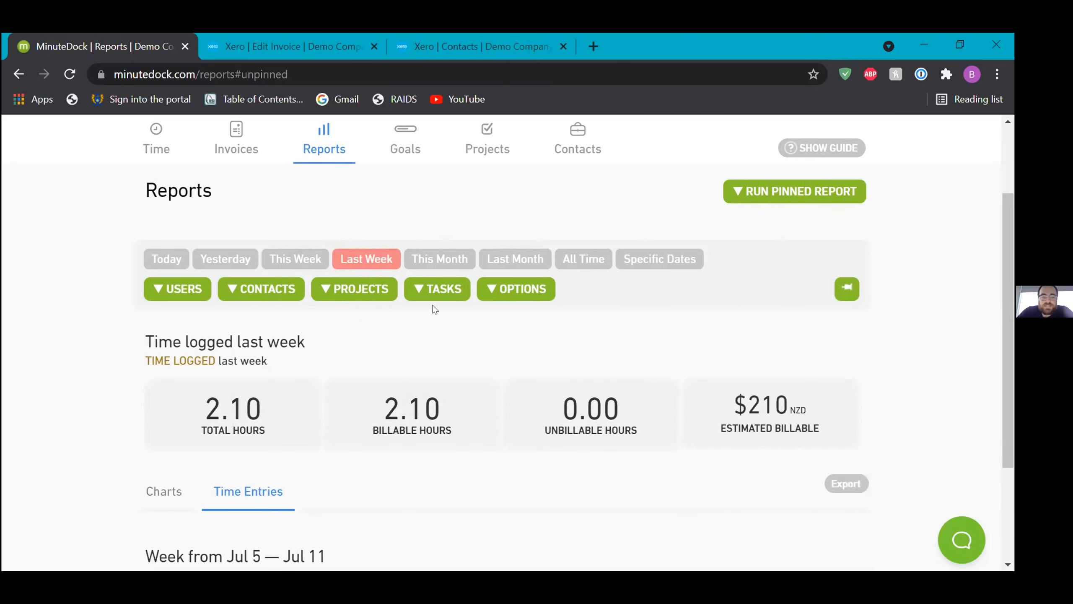
- Filter last week's time report to the #admin task and pin it under the name "Admin weekly"
left_click(427, 289)
left_click(430, 362)
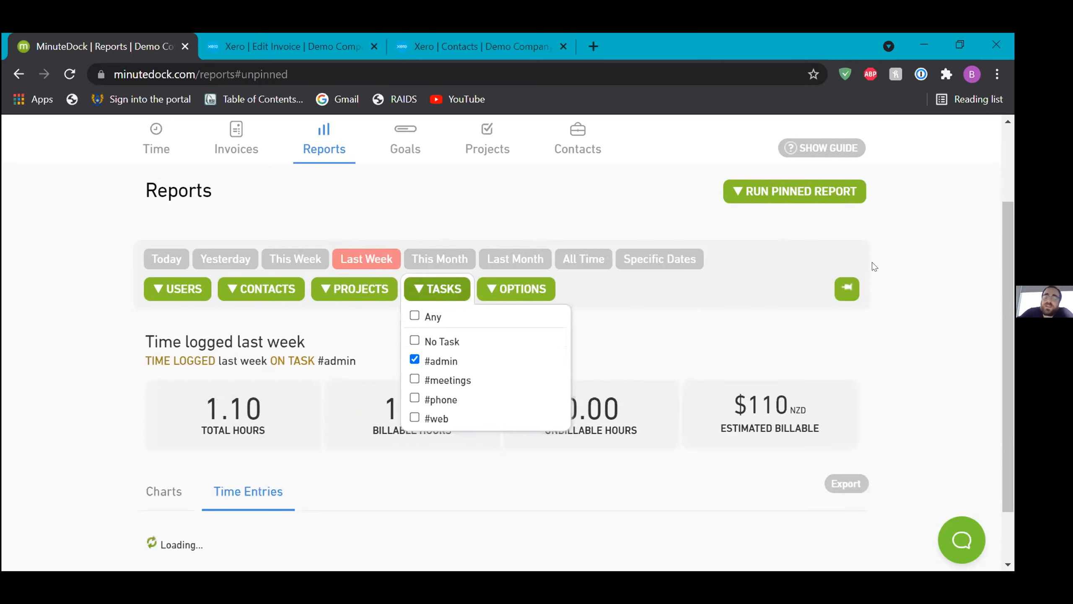
left_click(846, 286)
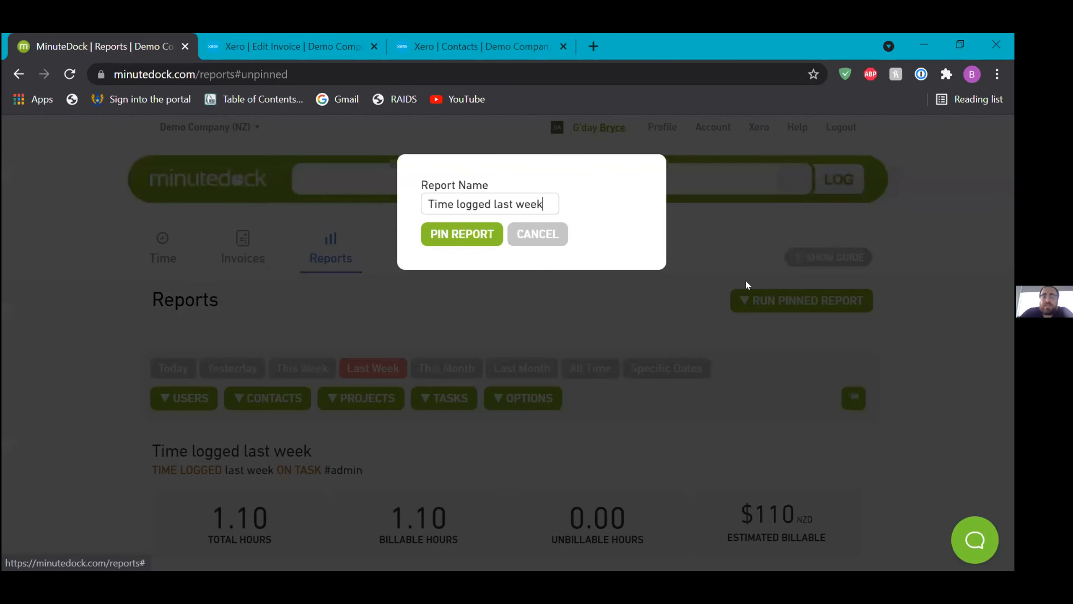
key("BackSpace")
key("BackSpace")
key("BackSpace")
key("BackSpace")
key("BackSpace")
key("BackSpace")
key("BackSpace")
key("BackSpace")
key("BackSpace")
key("BackSpace")
key("BackSpace")
key("BackSpace")
key("BackSpace")
key("BackSpace")
key("BackSpace")
key("BackSpace")
key("BackSpace")
key("BackSpace")
key("BackSpace")
key("BackSpace")
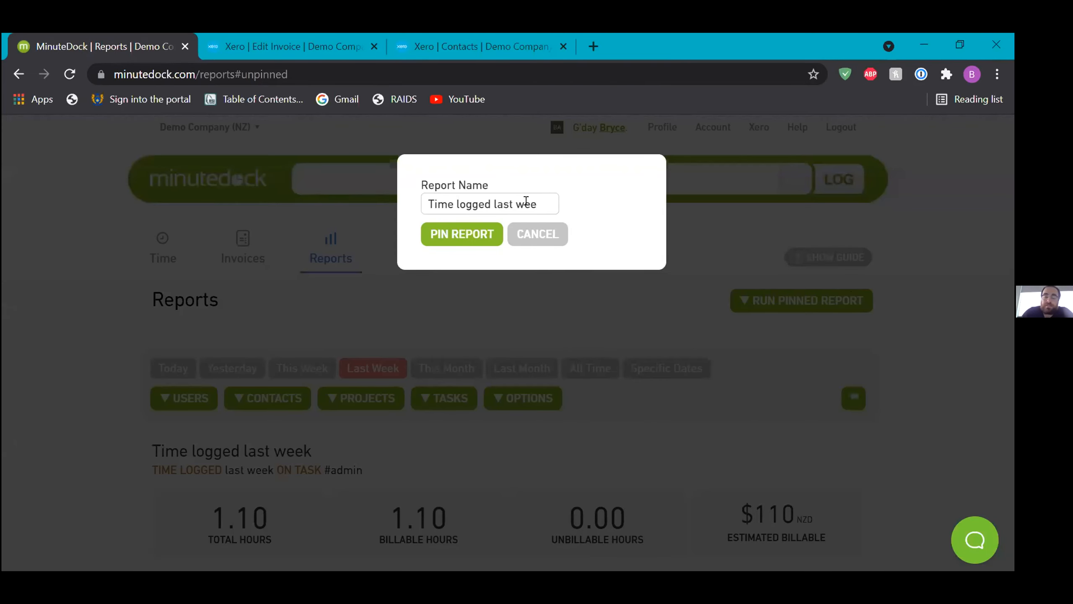
type("Admin weekly")
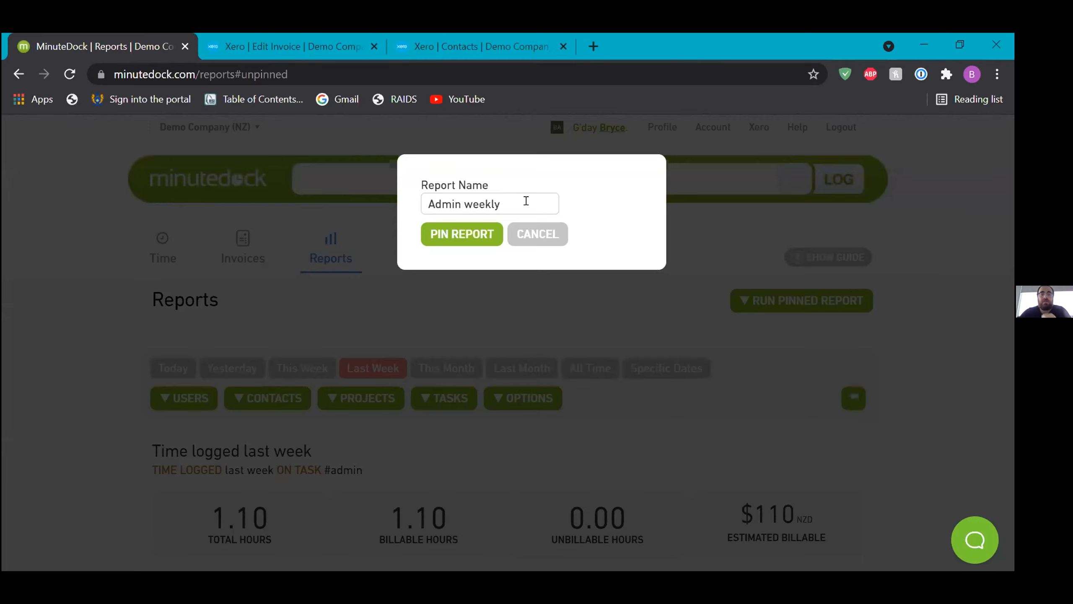
left_click(463, 233)
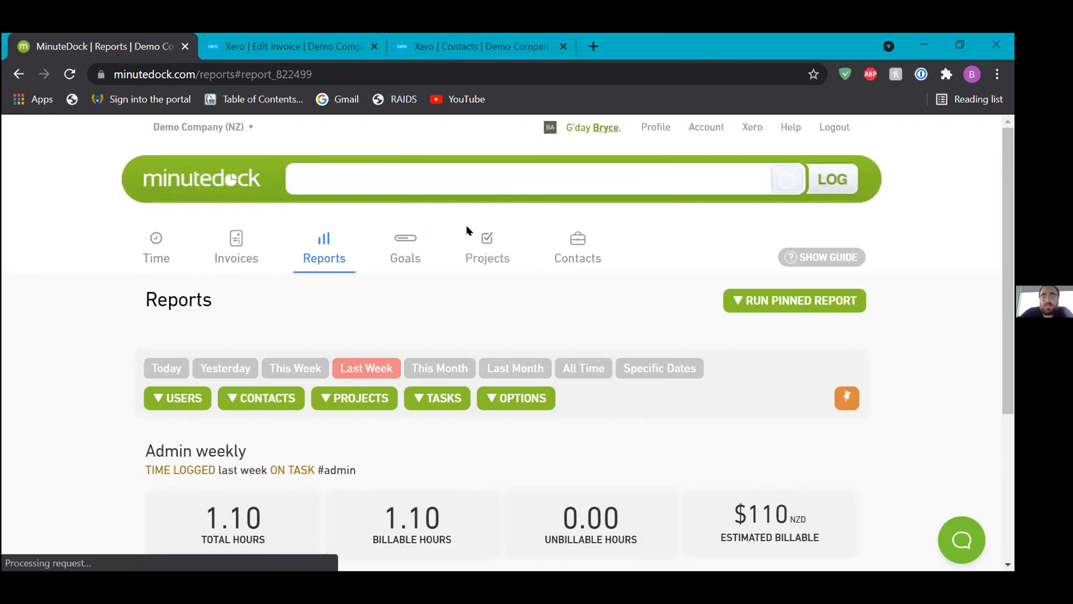
- Run the pinned "Admin weekly" report and review its totals and time entries
left_click(746, 305)
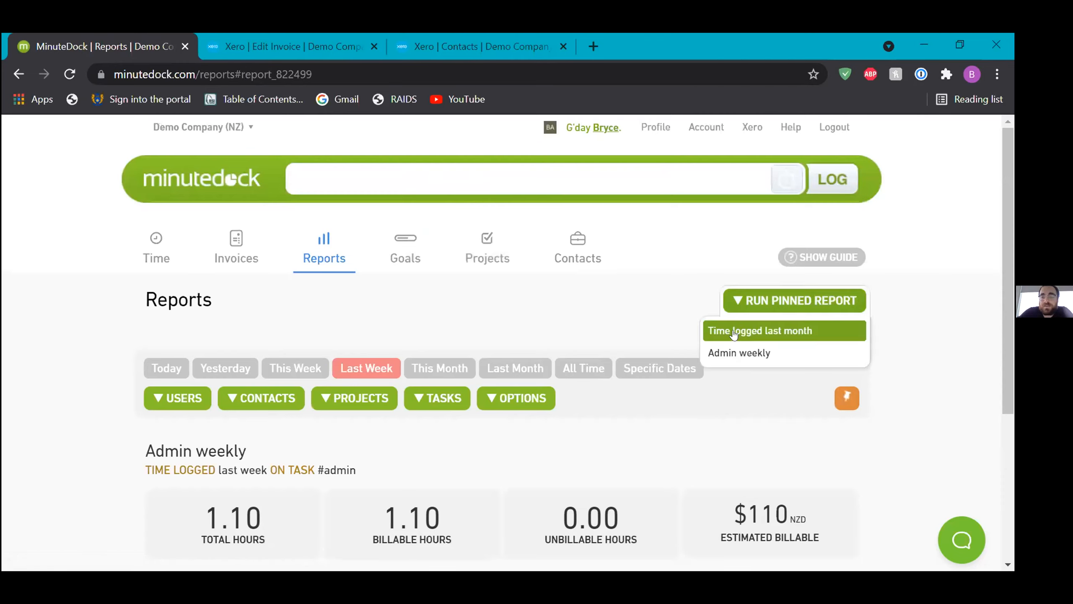
left_click(732, 348)
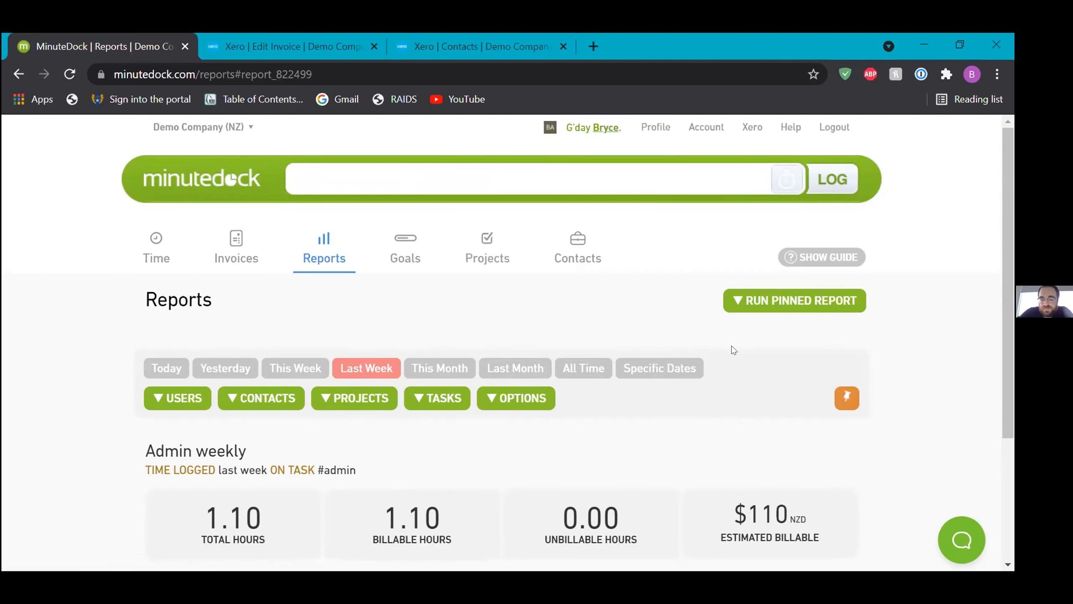
scroll(544, 301, "down", 4)
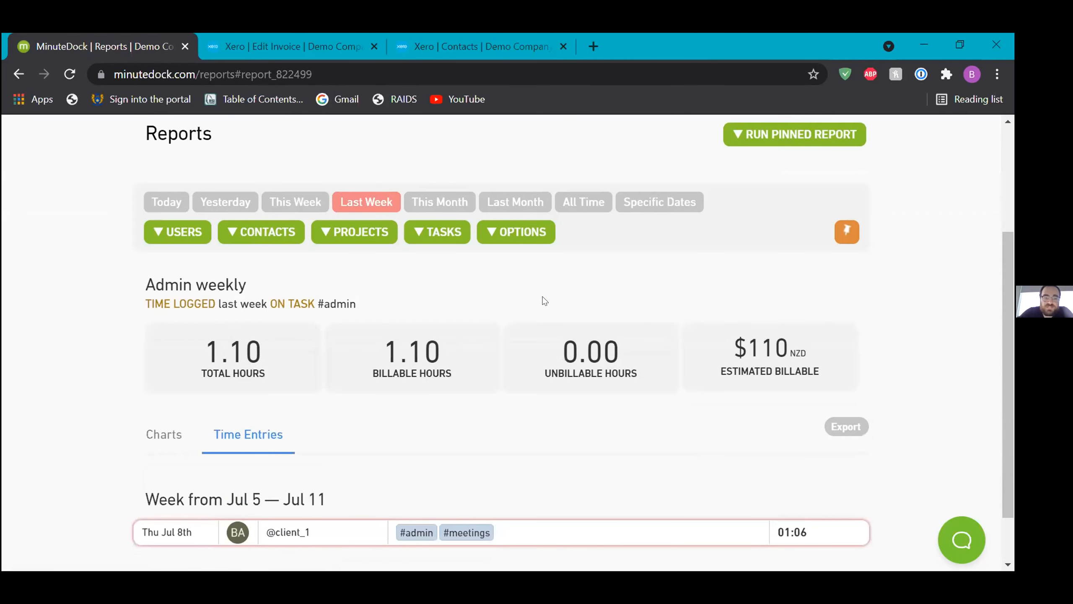
scroll(544, 300, "up", 3)
scroll(541, 299, "down", 5)
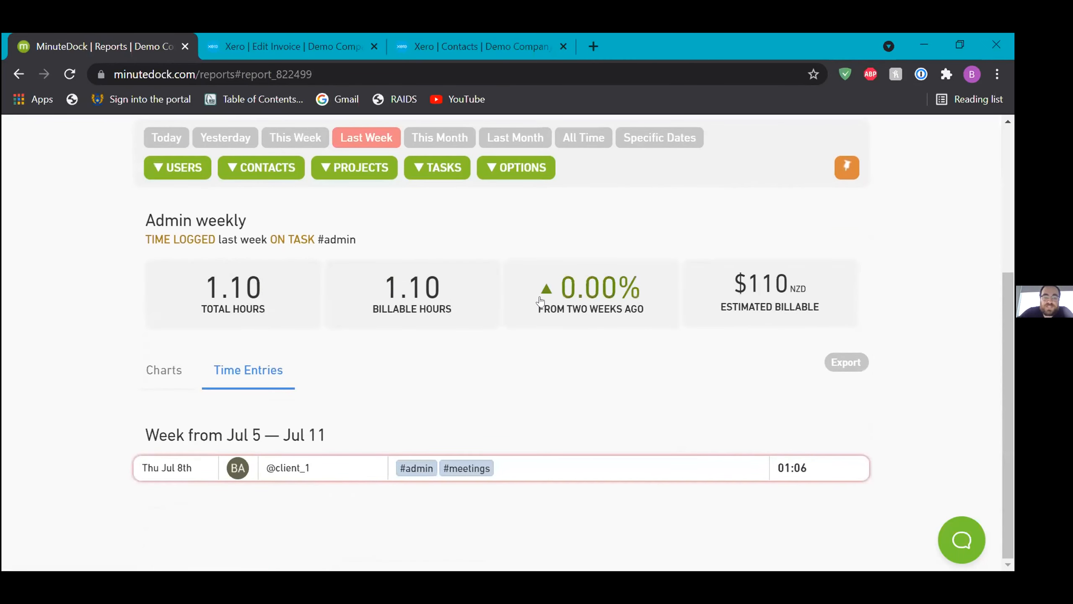
mouse_move(336, 293)
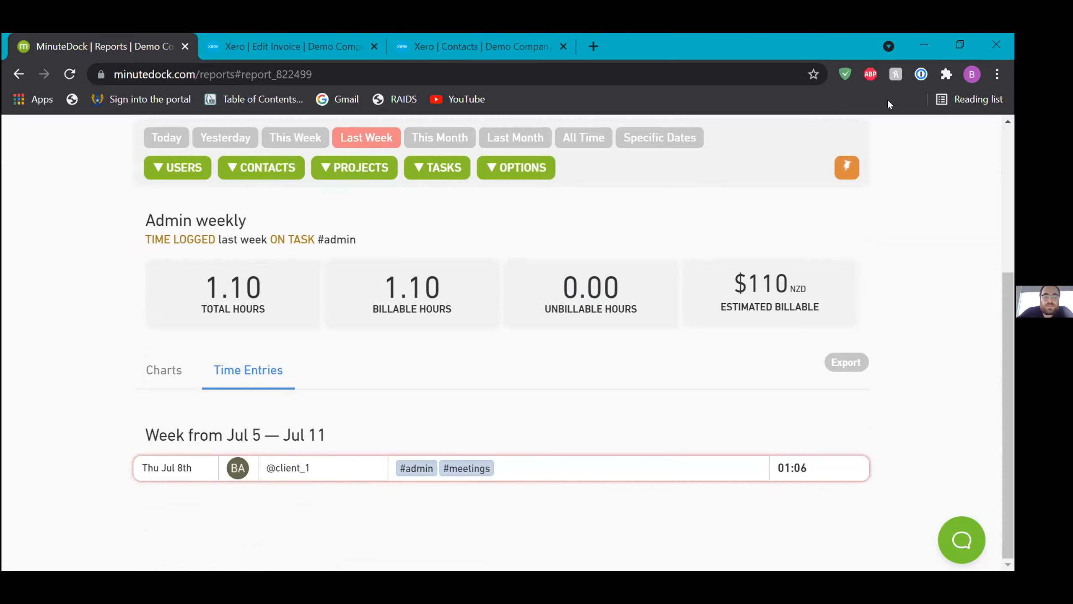
- Examine the "Admin weekly" report's charts and its user, contact, project, task and billing-status filter choices
left_click(155, 370)
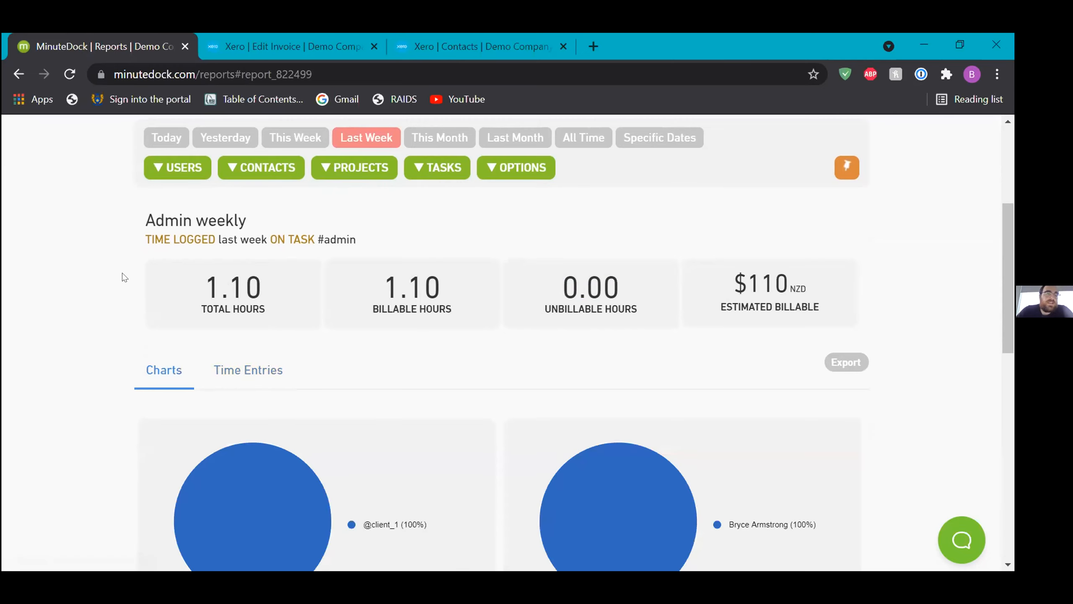
scroll(123, 276, "up", 5)
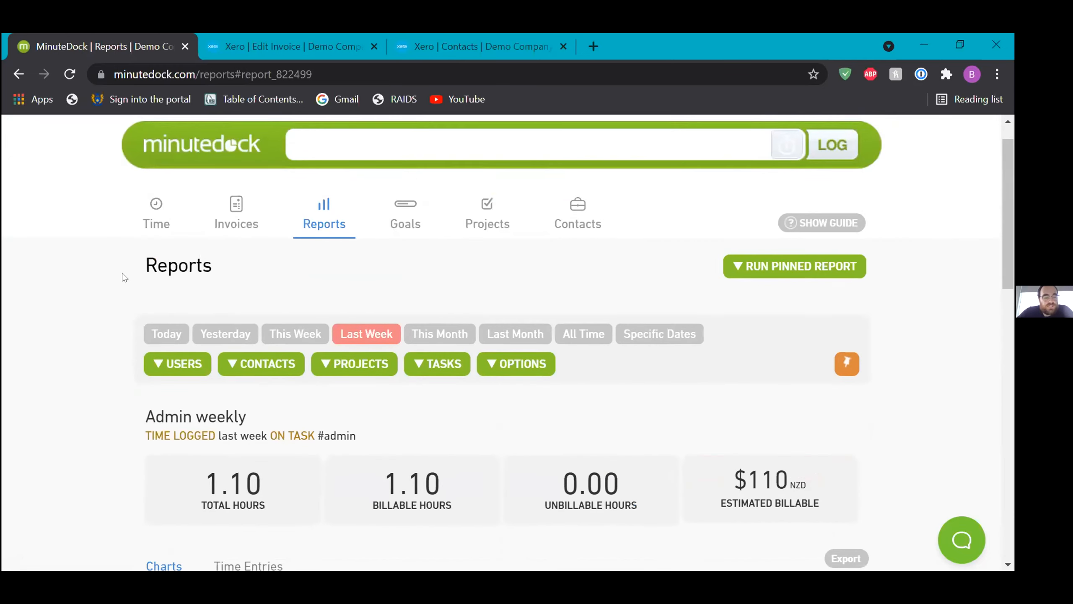
left_click(185, 362)
left_click(253, 363)
left_click(361, 369)
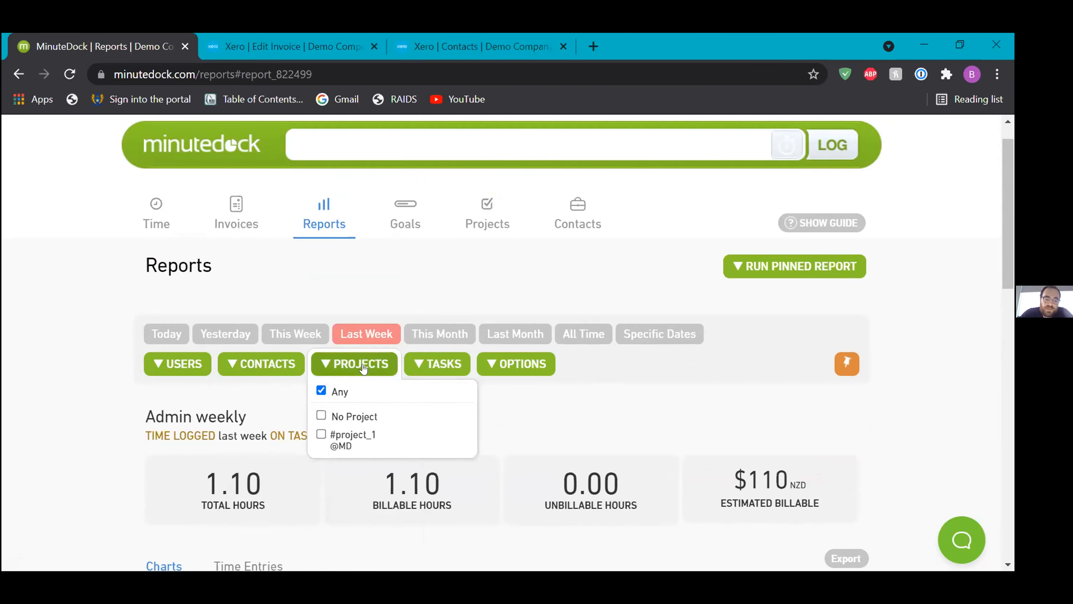
left_click(427, 360)
left_click(506, 363)
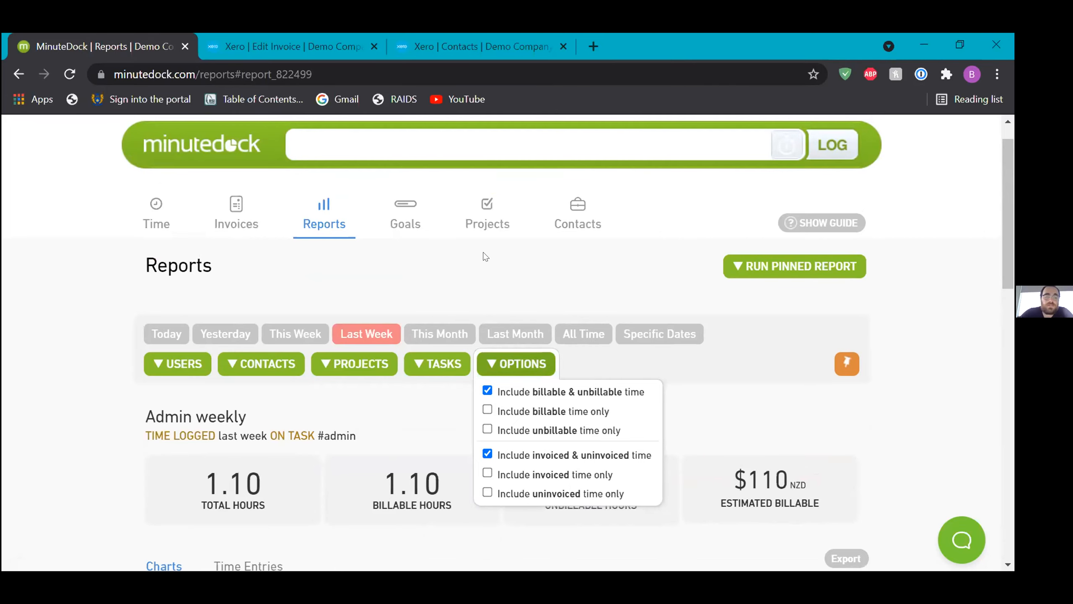
scroll(477, 266, "up", 1)
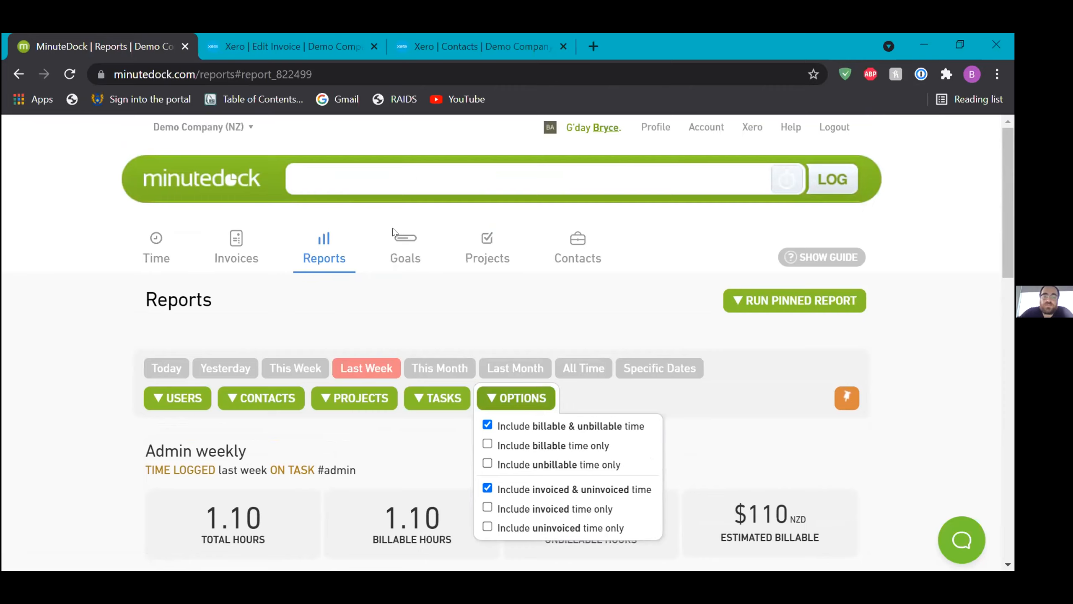
- Open the goals overview and review the progress of the Daily and Weekly Target goals
left_click(396, 265)
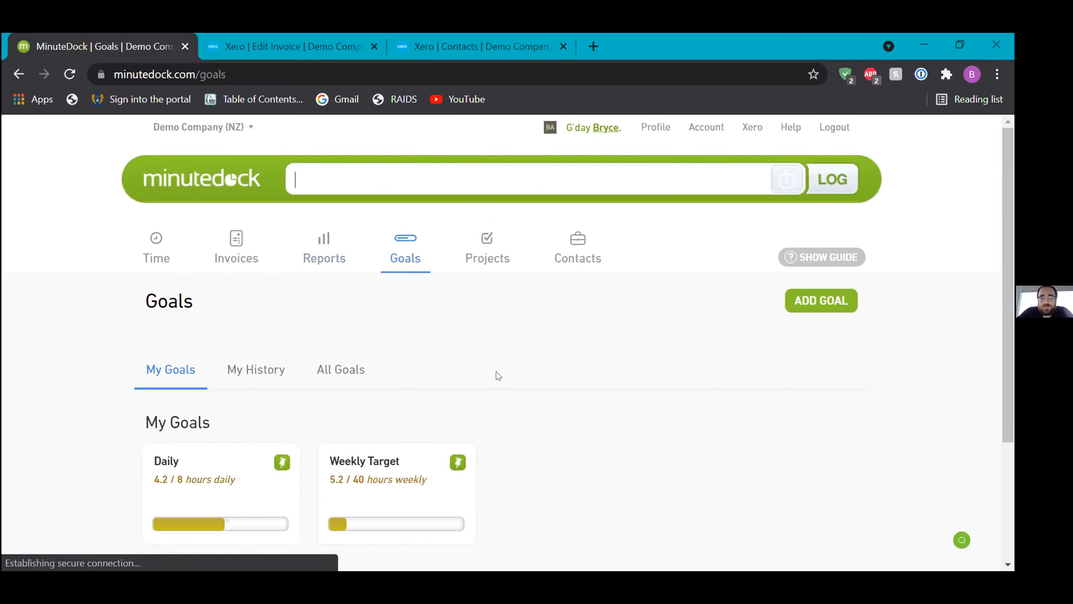
scroll(497, 371, "down", 1)
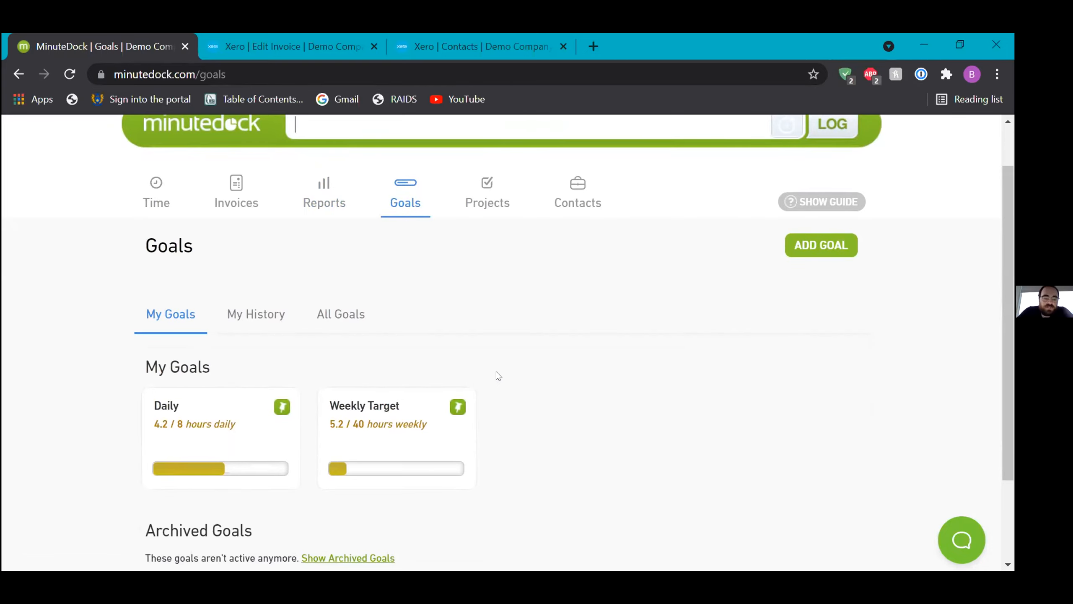
scroll(496, 371, "down", 1)
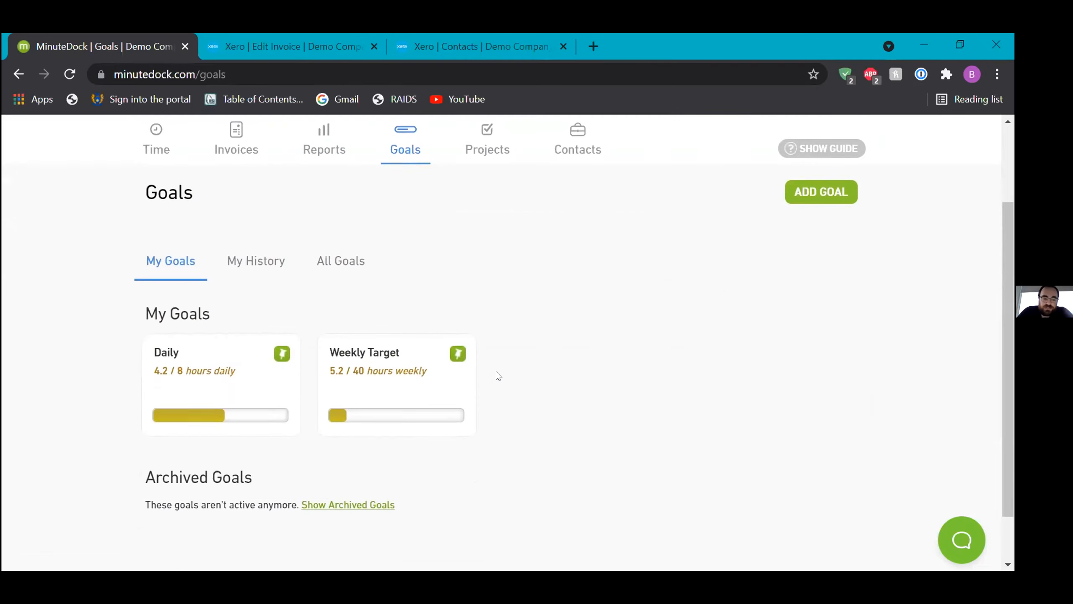
scroll(496, 370, "up", 2)
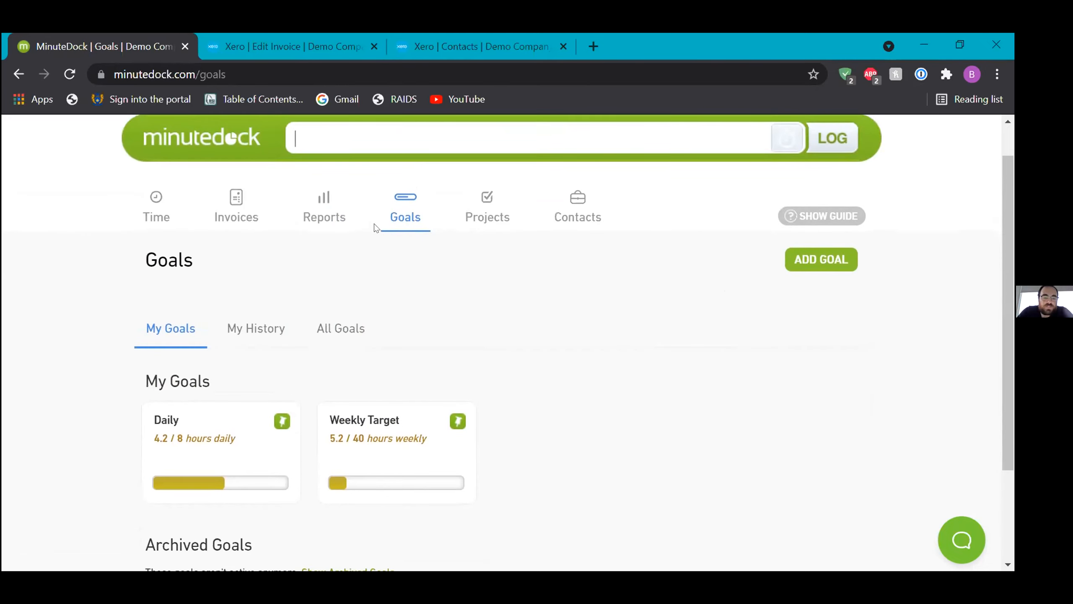
scroll(404, 347, "down", 3)
mouse_move(402, 346)
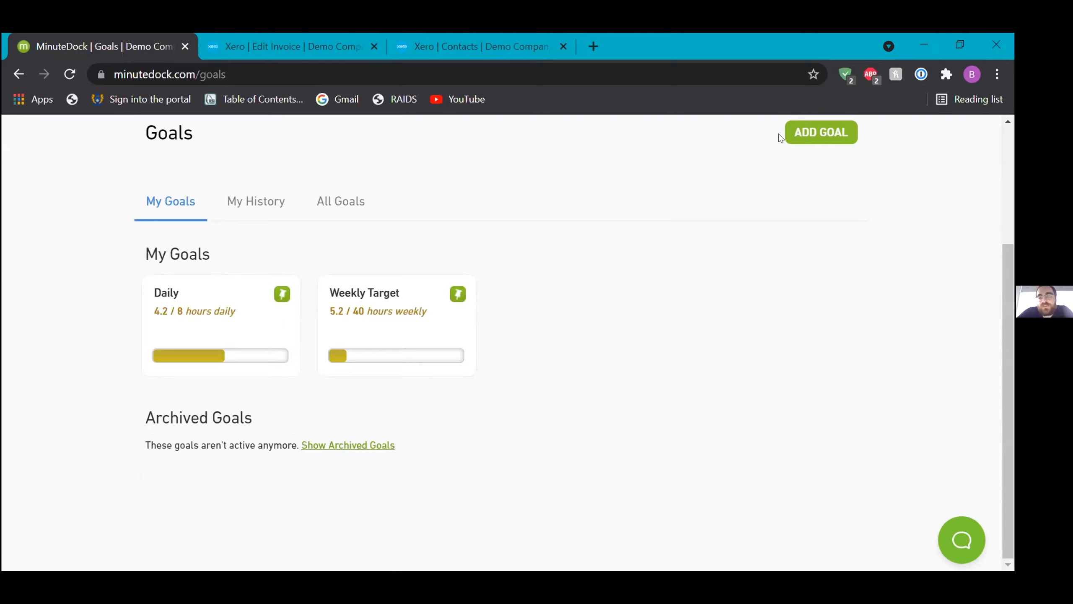
- Start a new goal named "Admin" and make it a budget of 5 hours
left_click(793, 135)
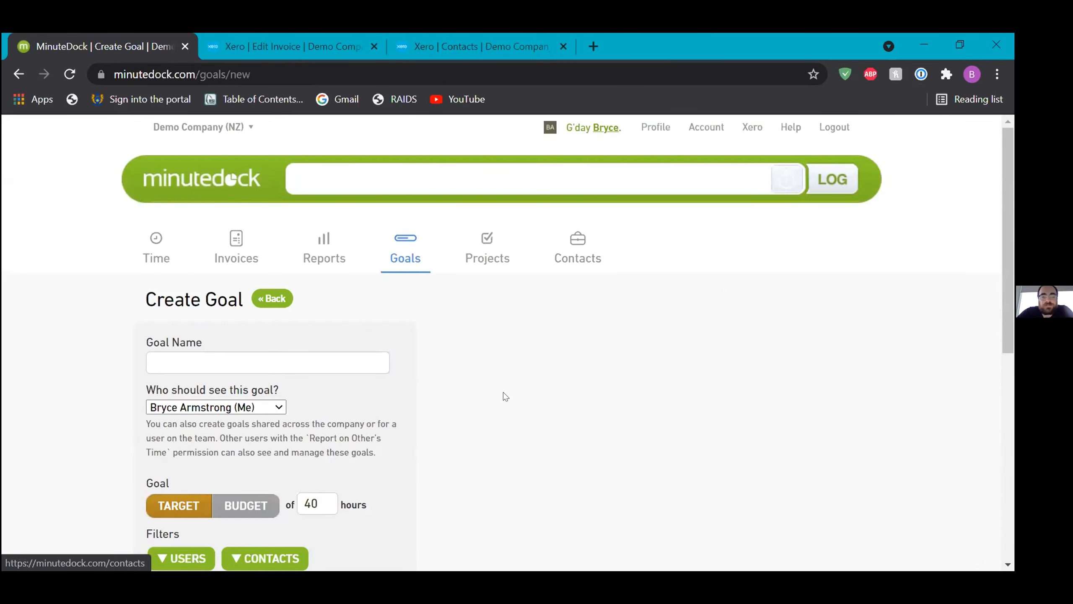
scroll(505, 396, "down", 3)
scroll(505, 396, "down", 2)
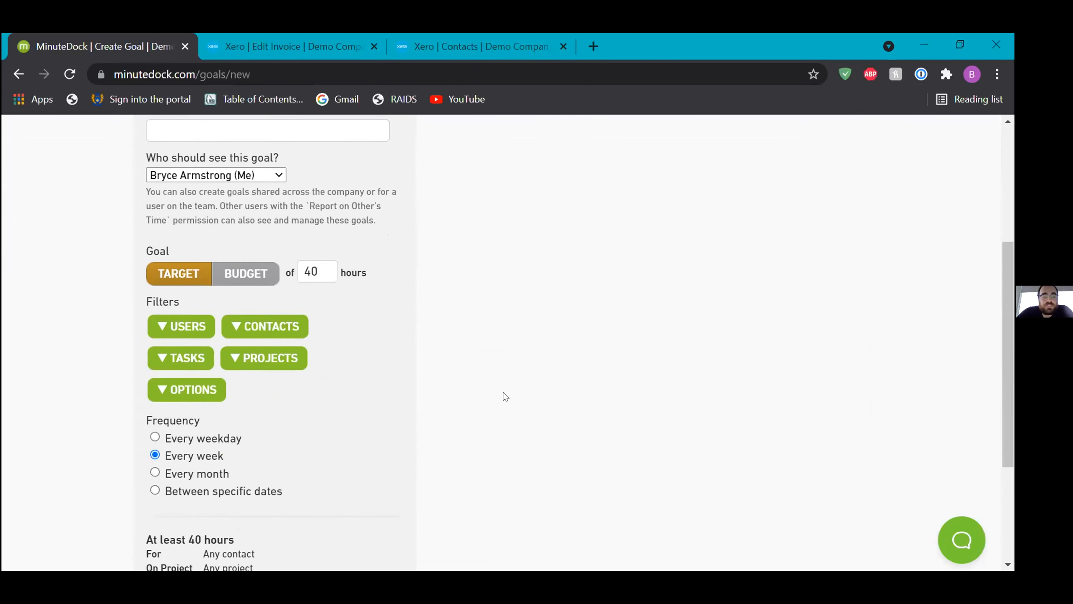
scroll(504, 395, "up", 1)
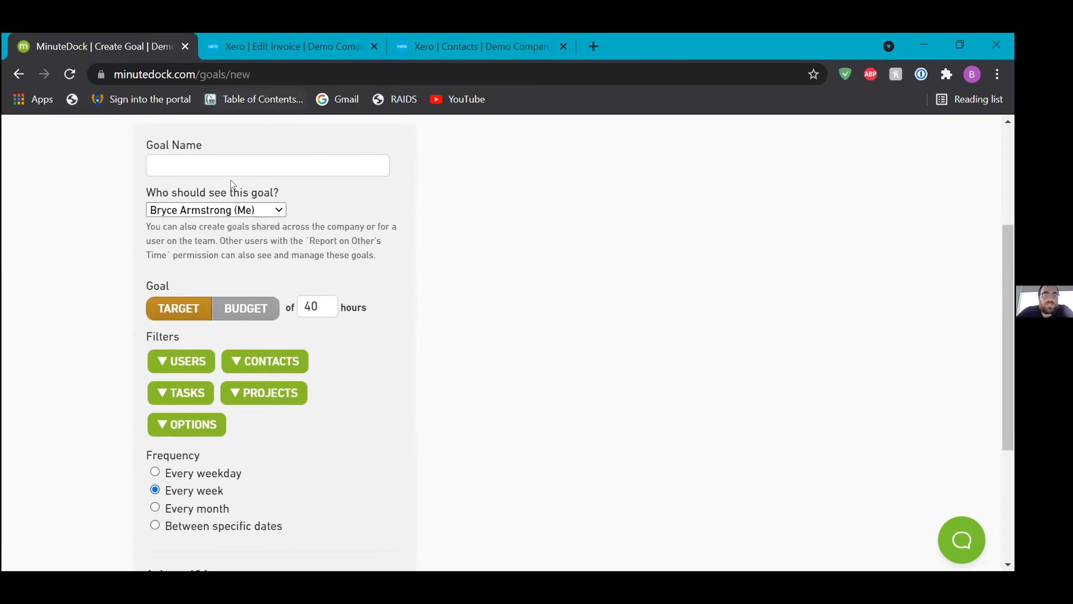
left_click(244, 160)
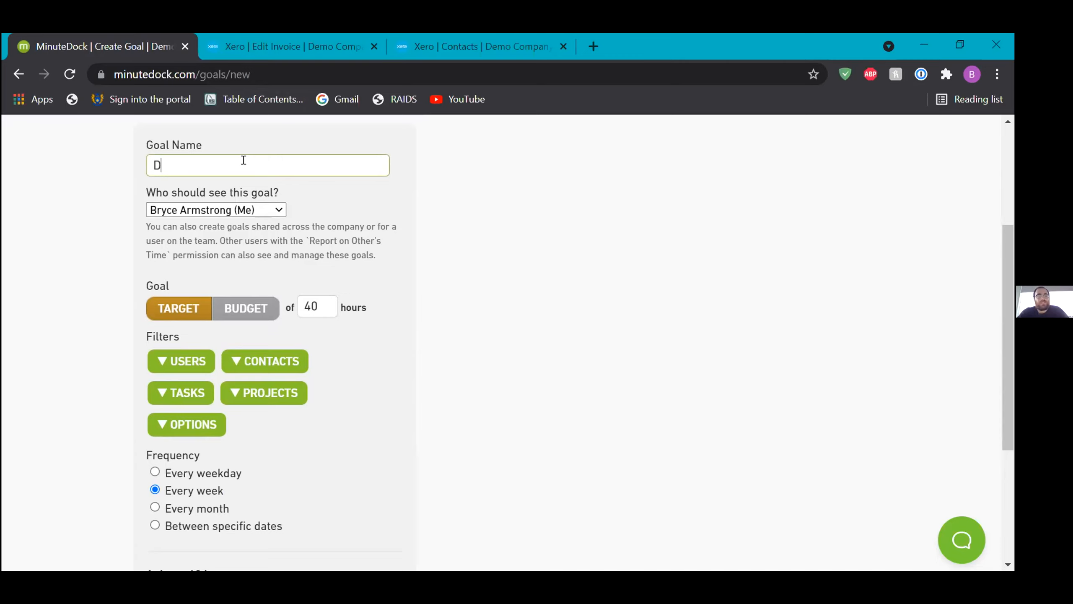
type("Admin")
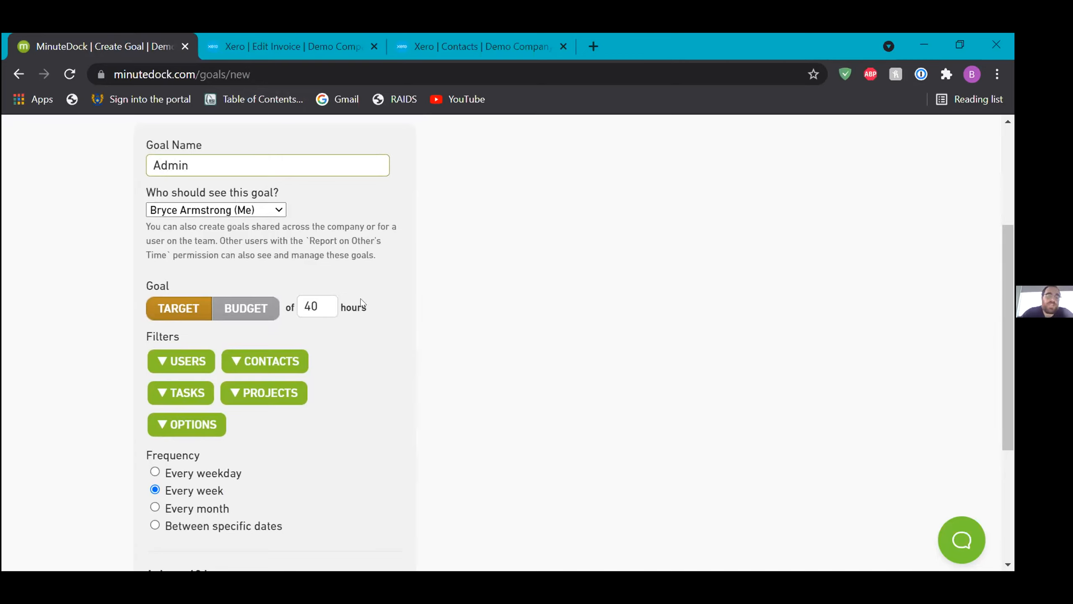
left_click(250, 308)
left_click_drag(319, 307, 295, 319)
type("5")
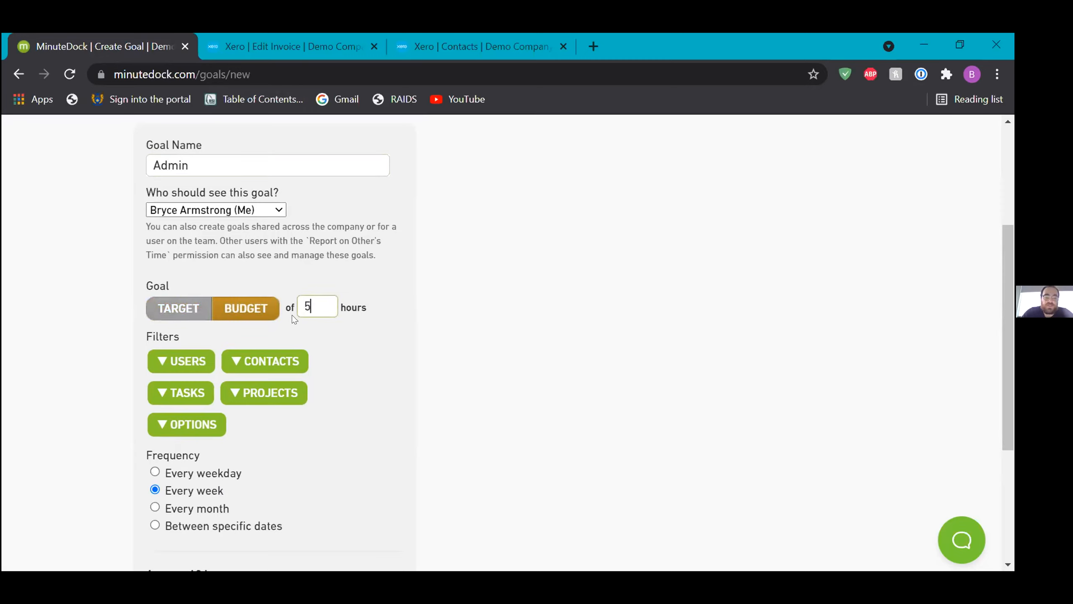
- Restrict the Admin goal to the #admin task and create the goal
scroll(386, 388, "down", 1)
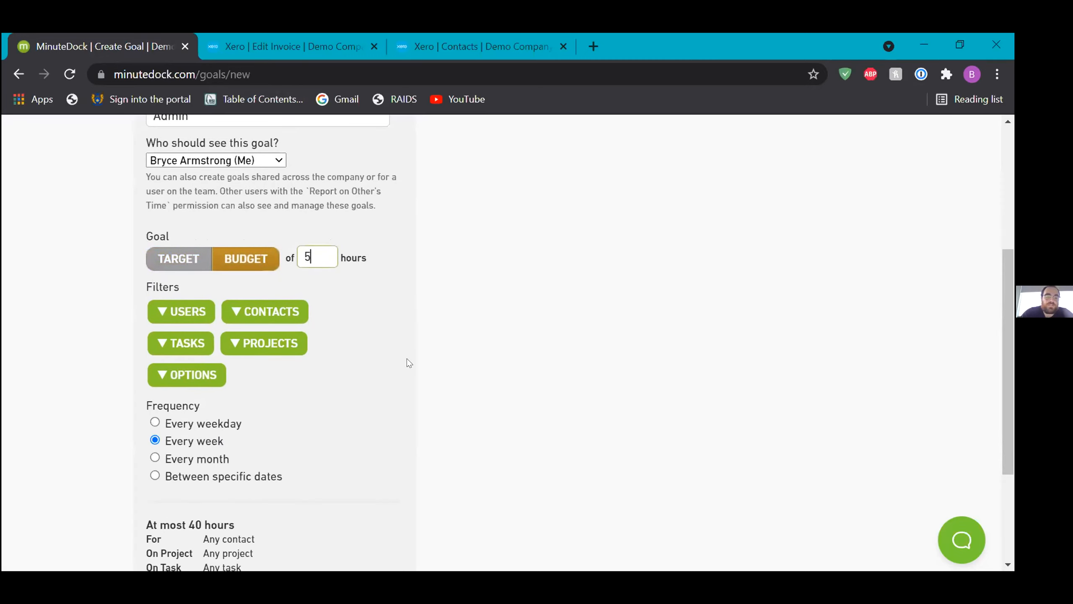
scroll(420, 330, "down", 1)
scroll(322, 352, "down", 1)
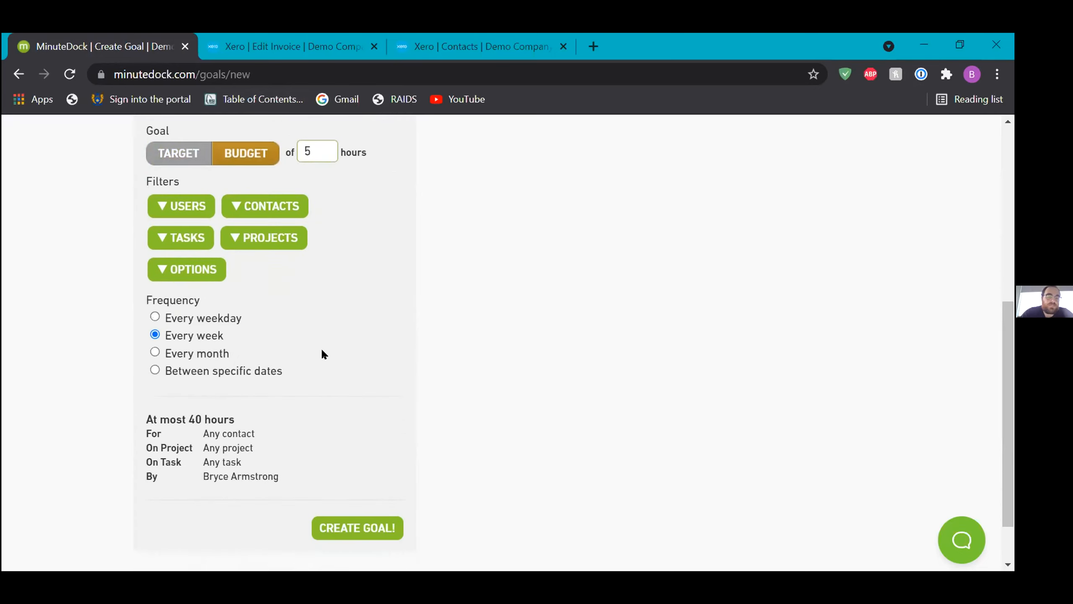
left_click(171, 240)
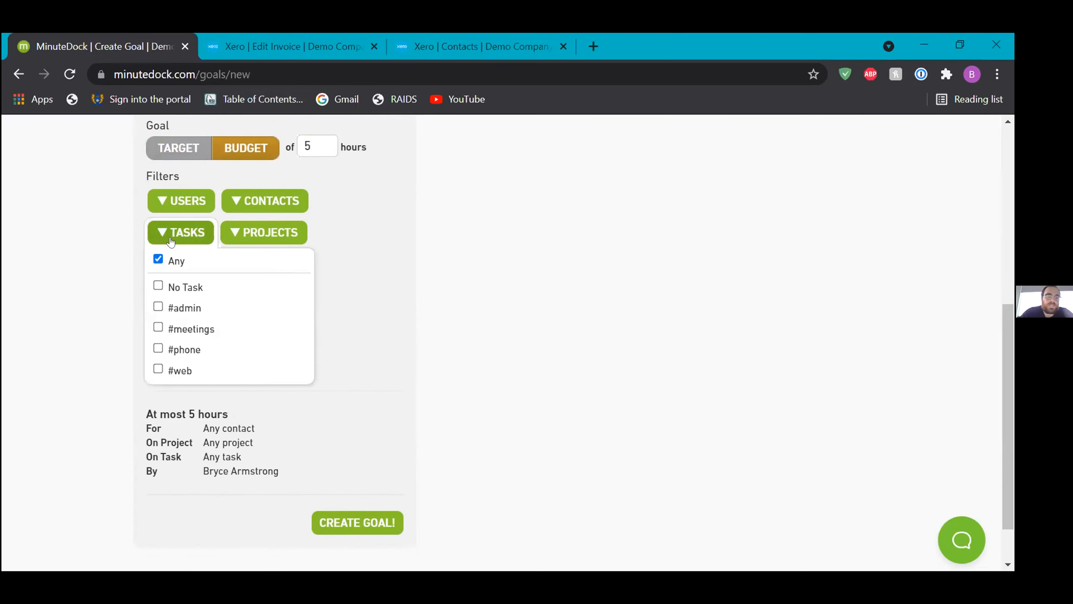
left_click(158, 307)
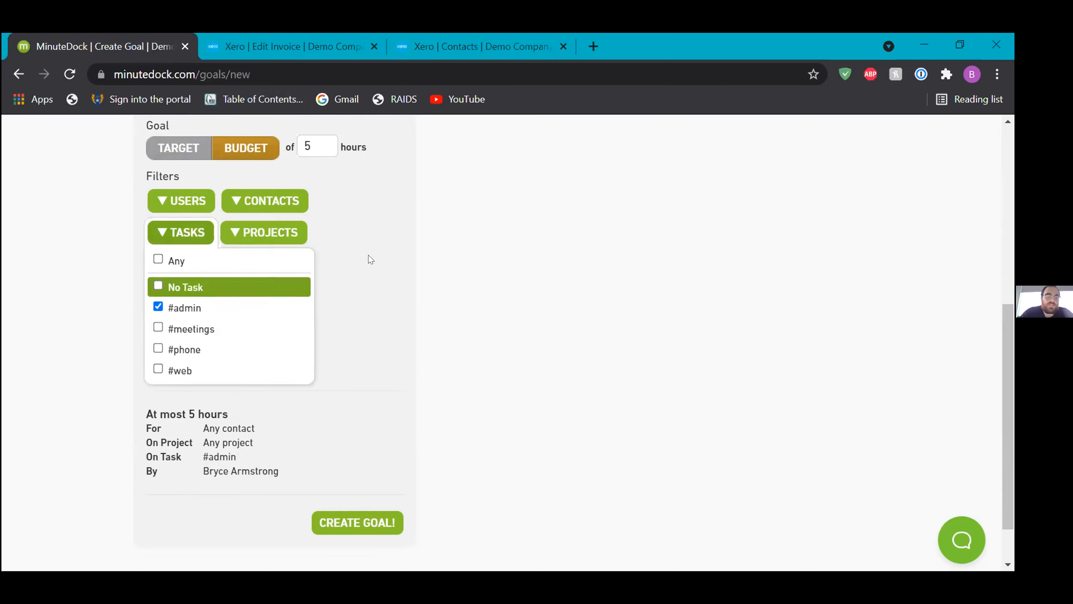
left_click(401, 258)
scroll(402, 254, "down", 1)
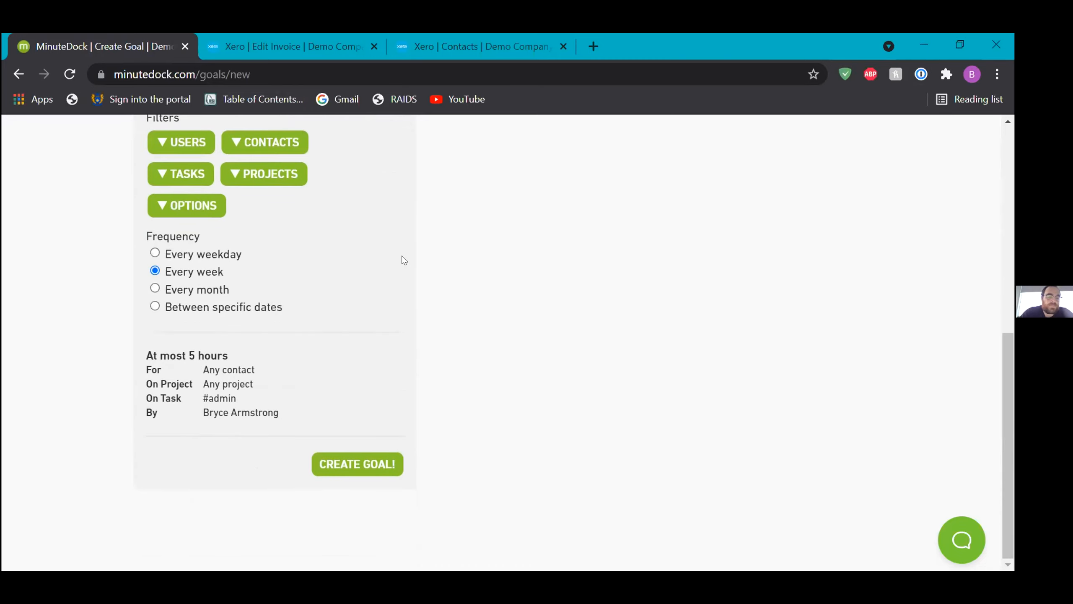
left_click(373, 458)
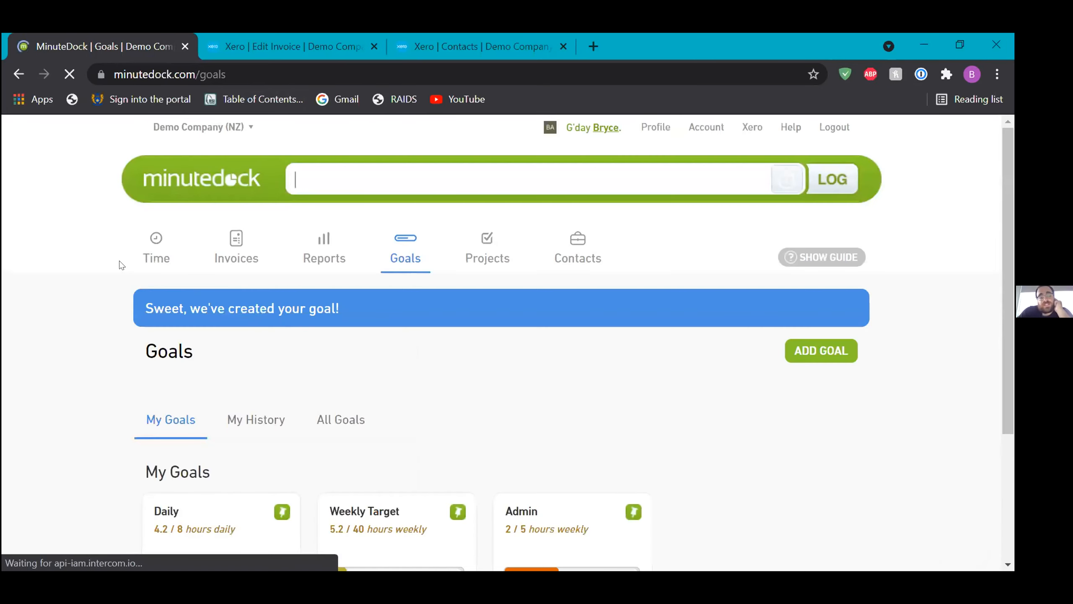
- Open the personal time page for the current week and examine the goal progress bars and daily entries
left_click(145, 256)
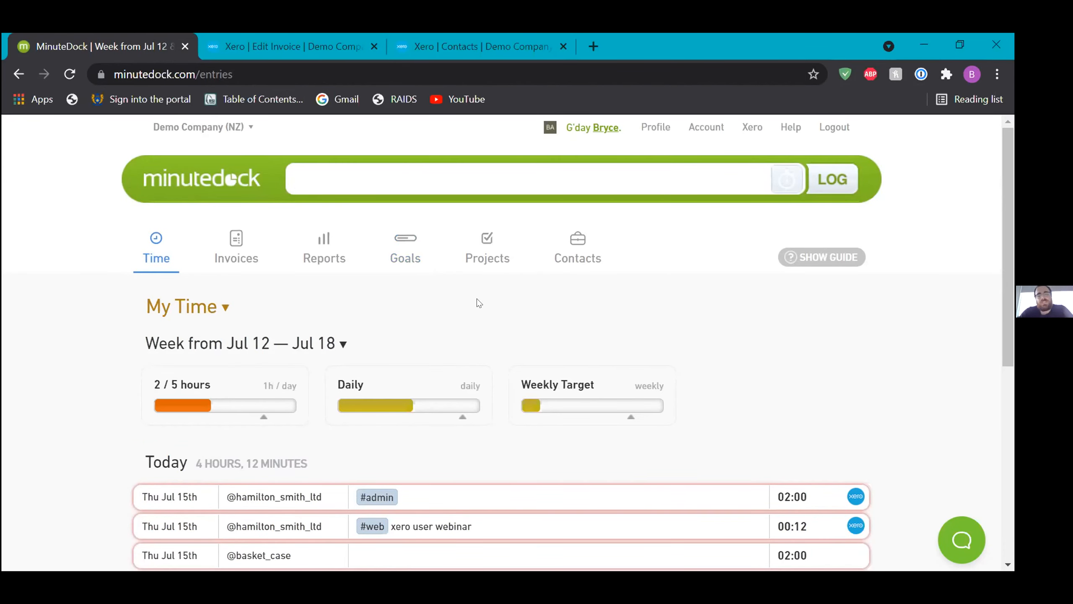
scroll(545, 301, "down", 1)
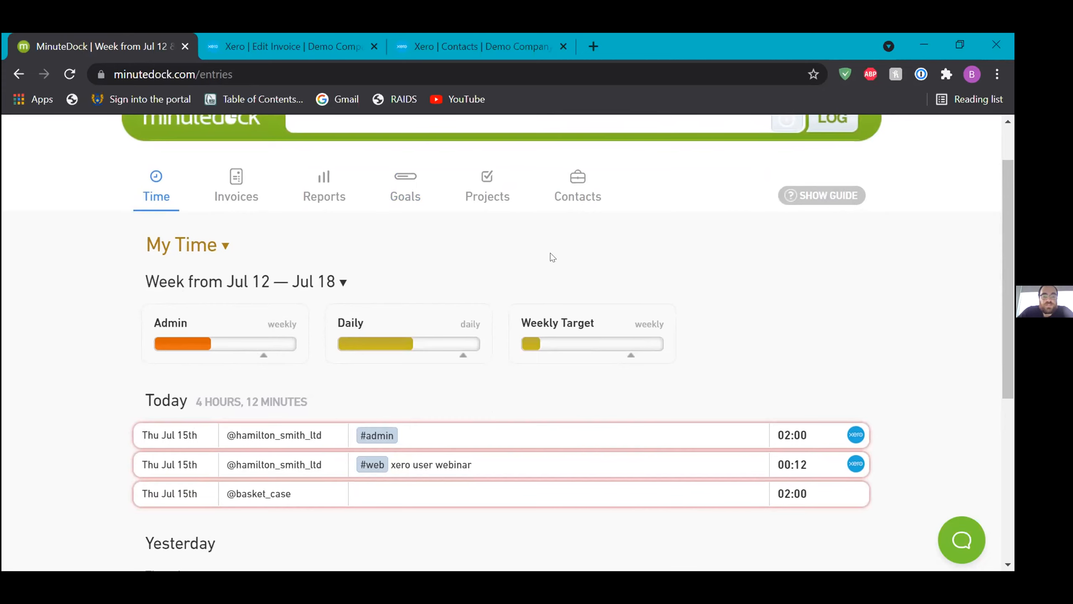
scroll(552, 257, "up", 1)
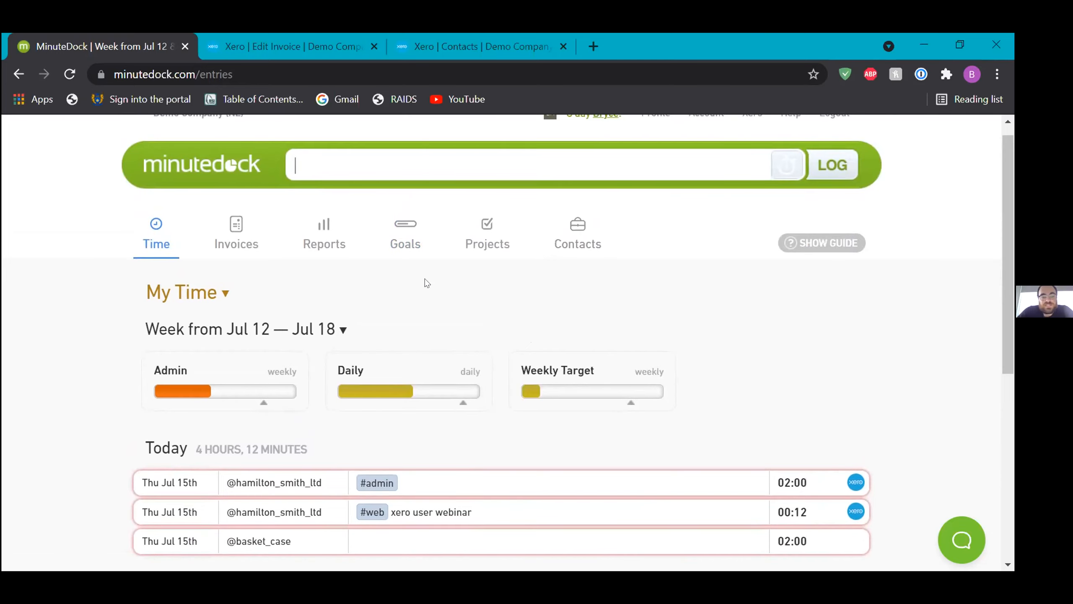
scroll(428, 324, "up", 1)
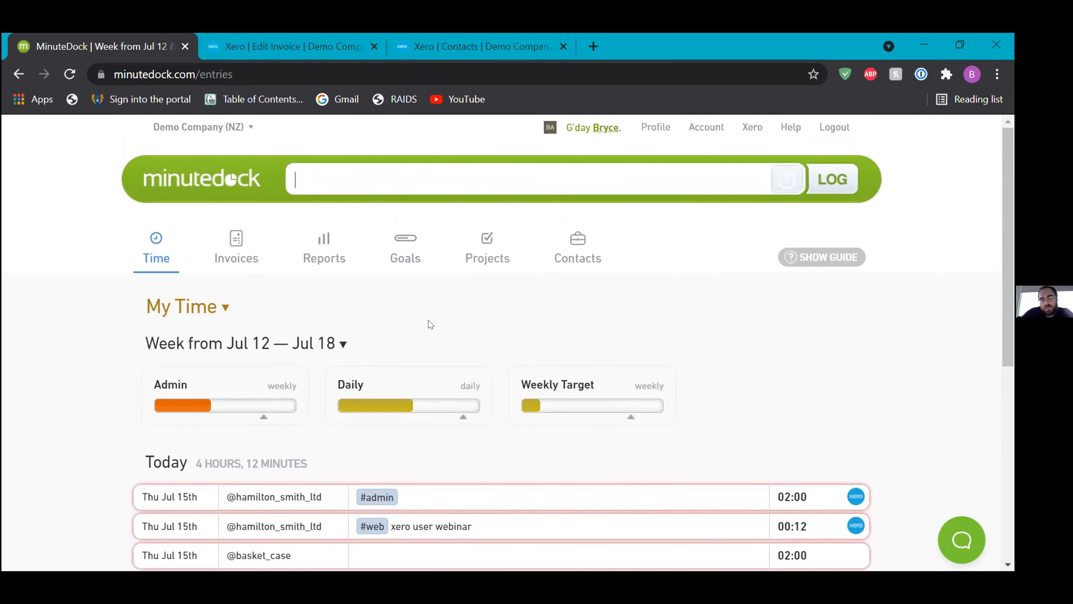
scroll(430, 324, "down", 2)
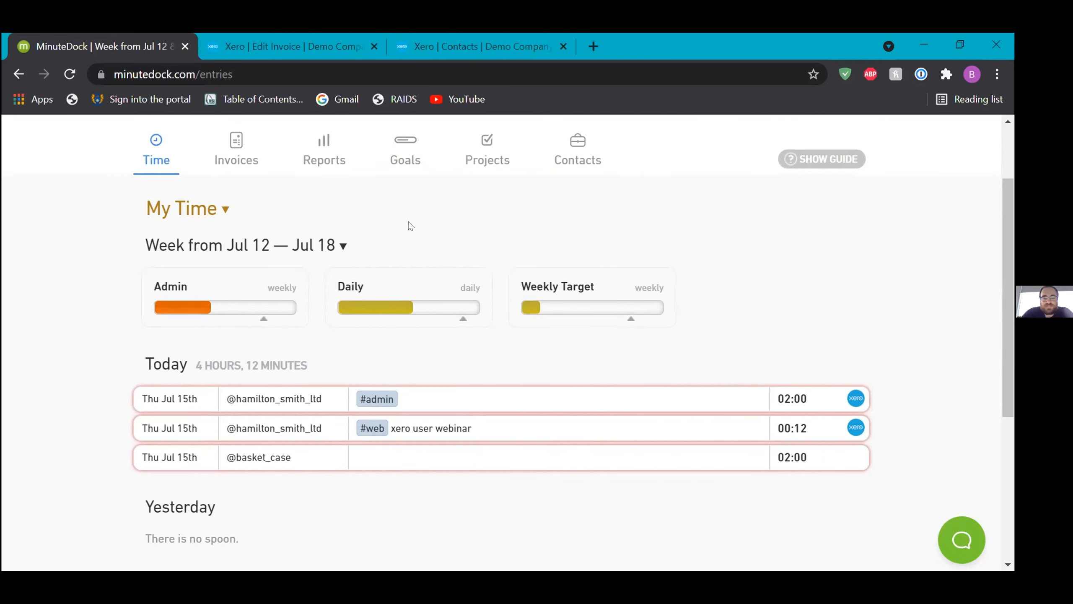
scroll(409, 227, "up", 2)
scroll(408, 225, "down", 3)
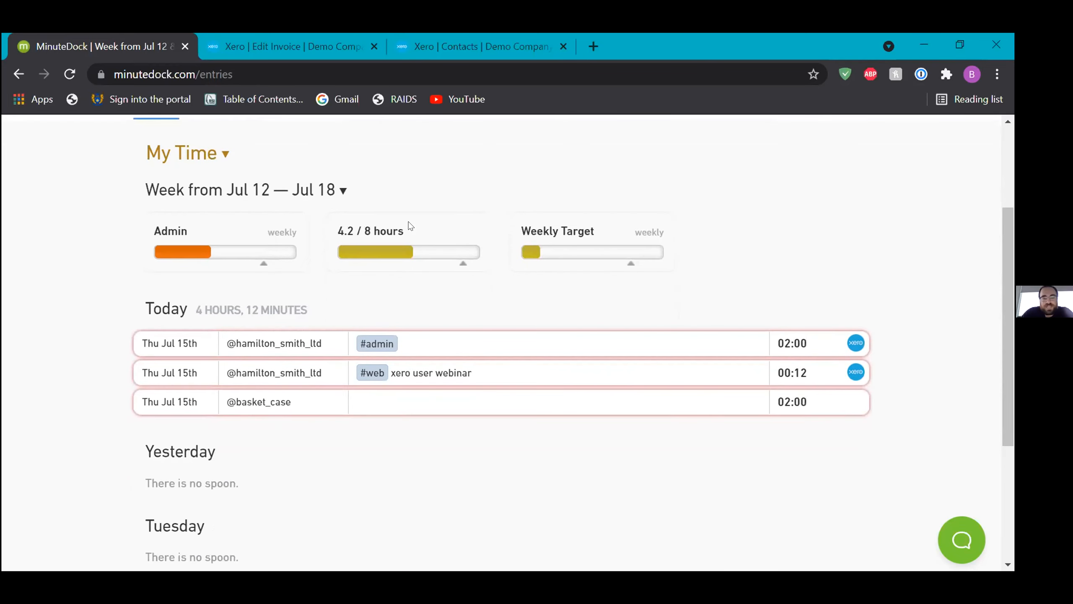
scroll(409, 227, "down", 4)
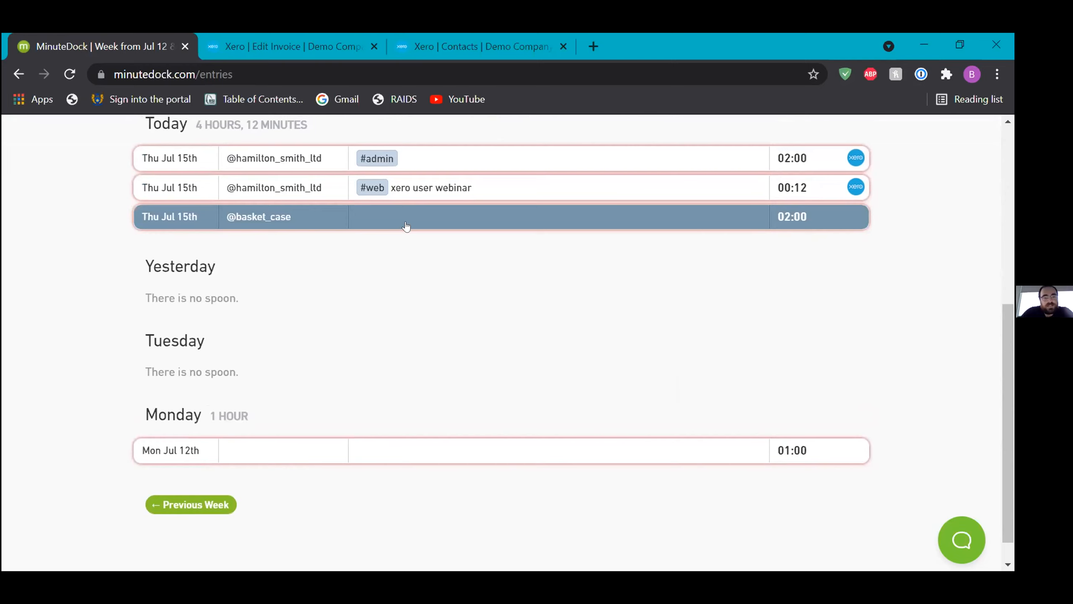
scroll(409, 227, "up", 5)
scroll(409, 226, "up", 2)
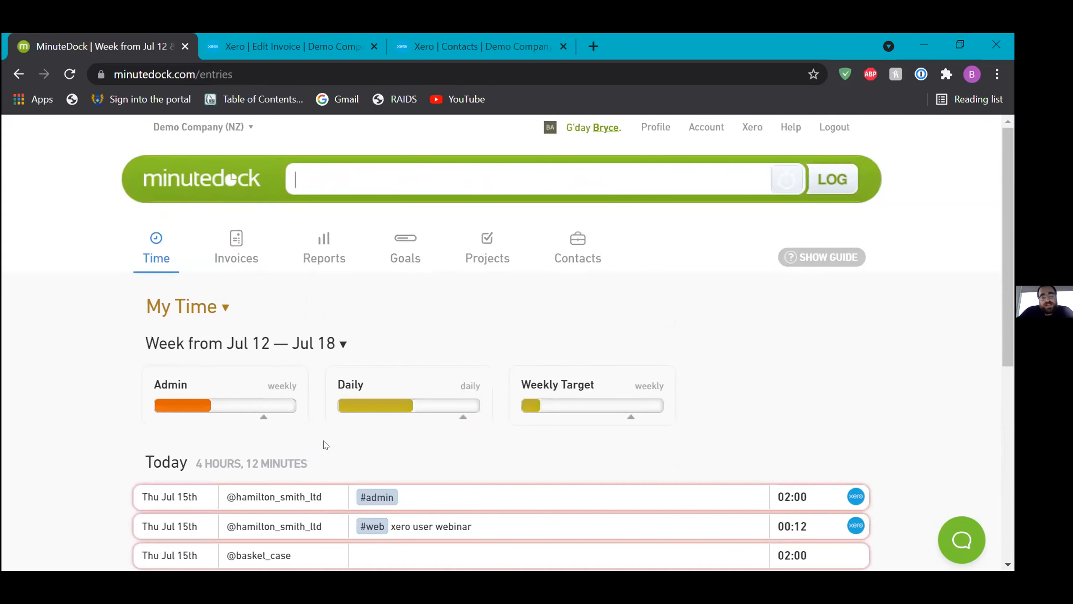
mouse_move(637, 376)
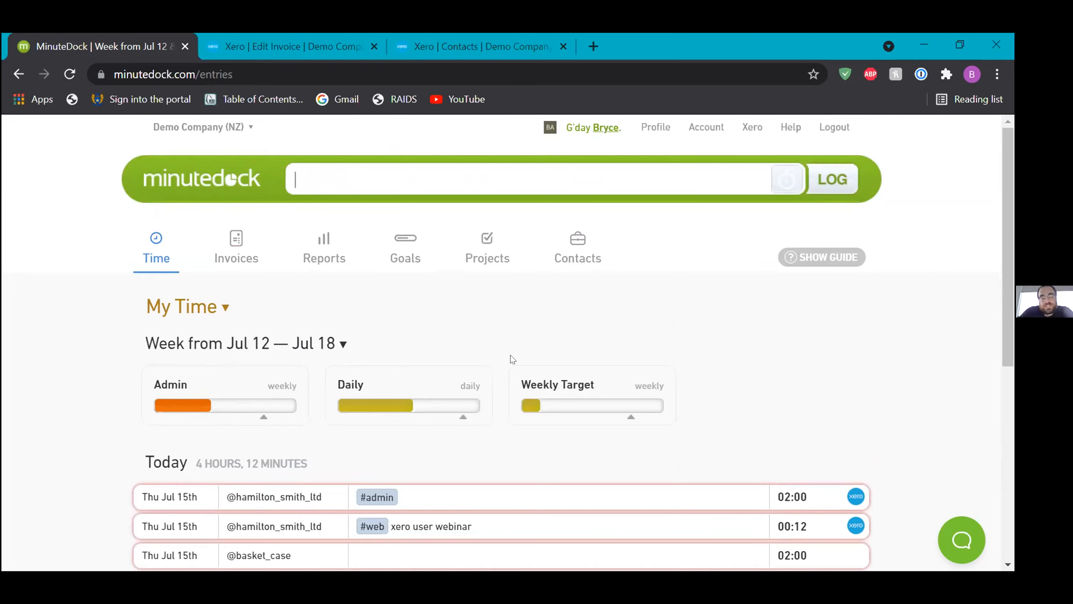
mouse_move(259, 403)
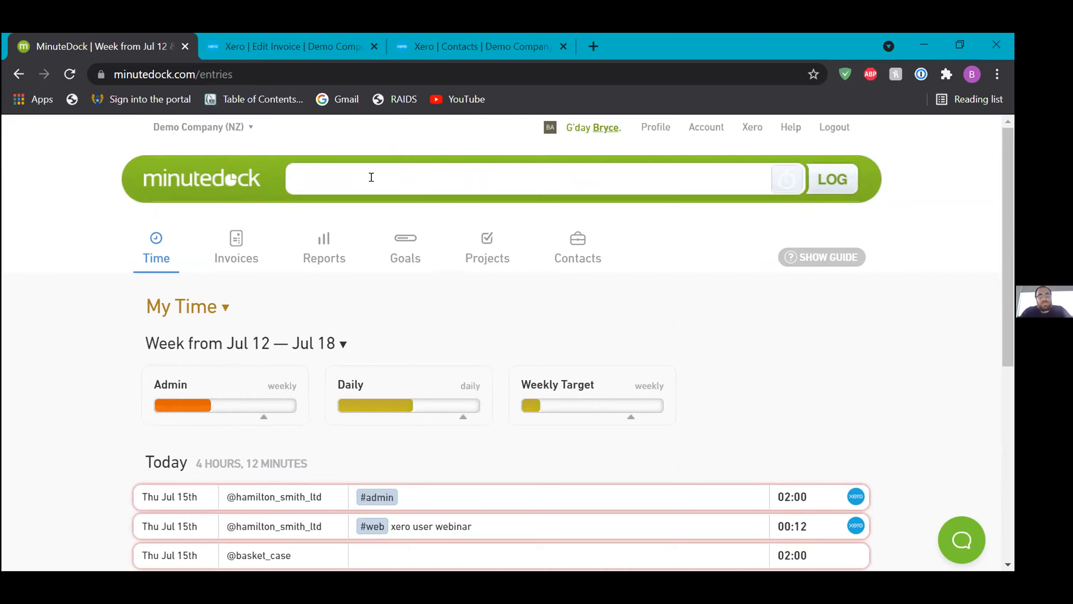
- Log 4 hours on the #admin task and reload the time page to check the Admin budget's progress
type("#admin")
key("Return")
type("4hr")
key("Return")
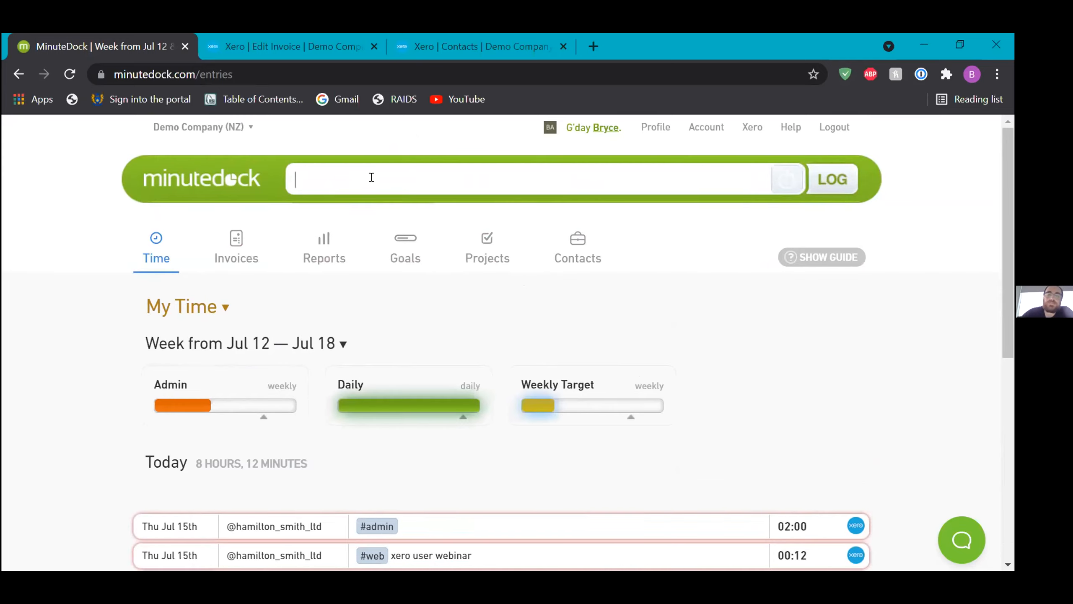
left_click(69, 74)
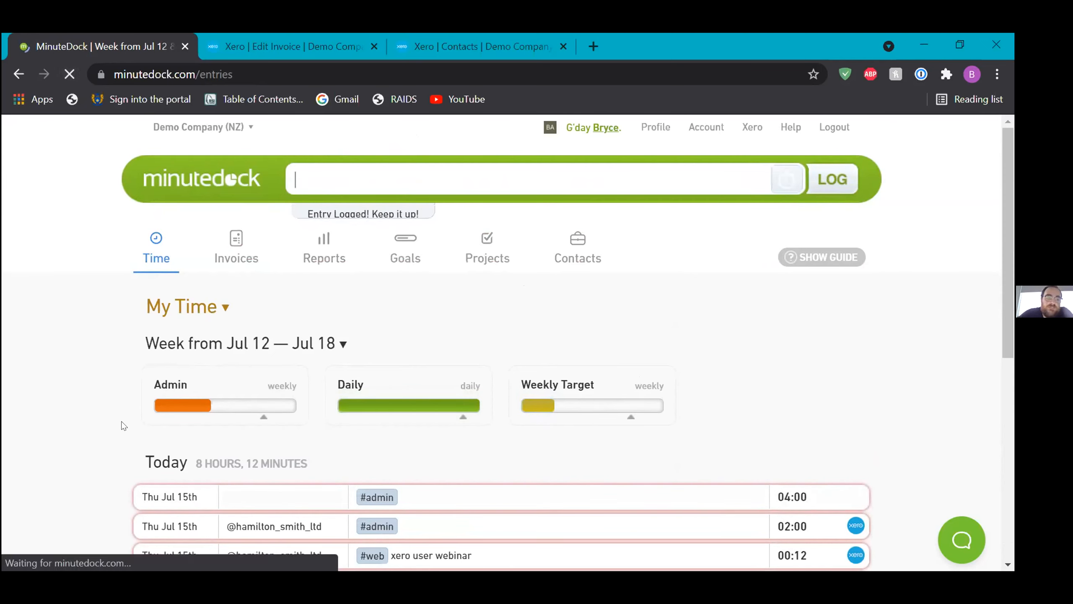
scroll(235, 404, "down", 1)
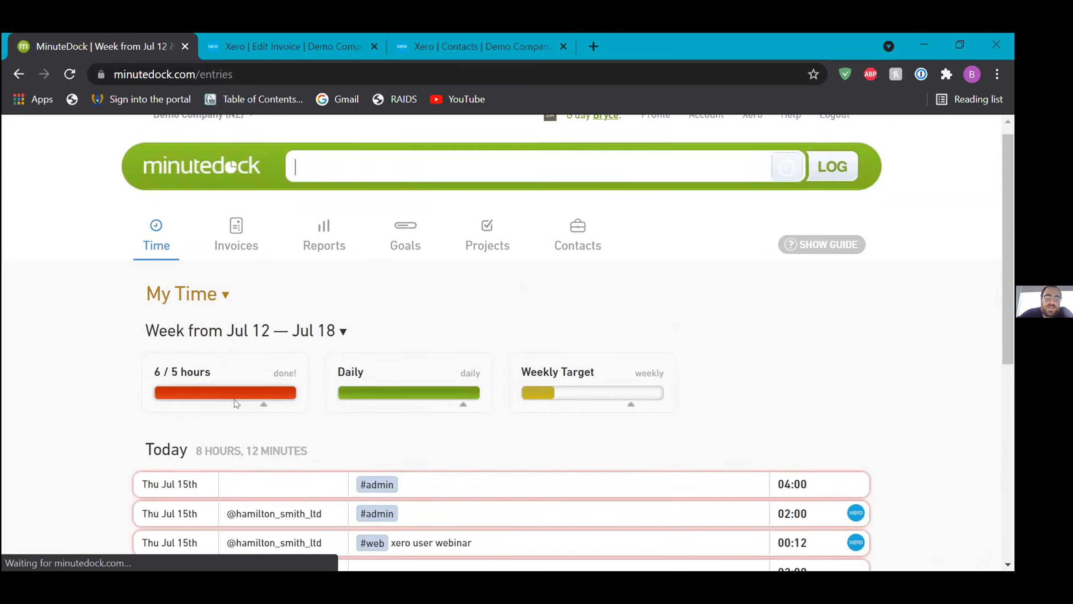
- Check the hours logged against the Admin goal, and open the projects page to look over the existing project
mouse_move(209, 320)
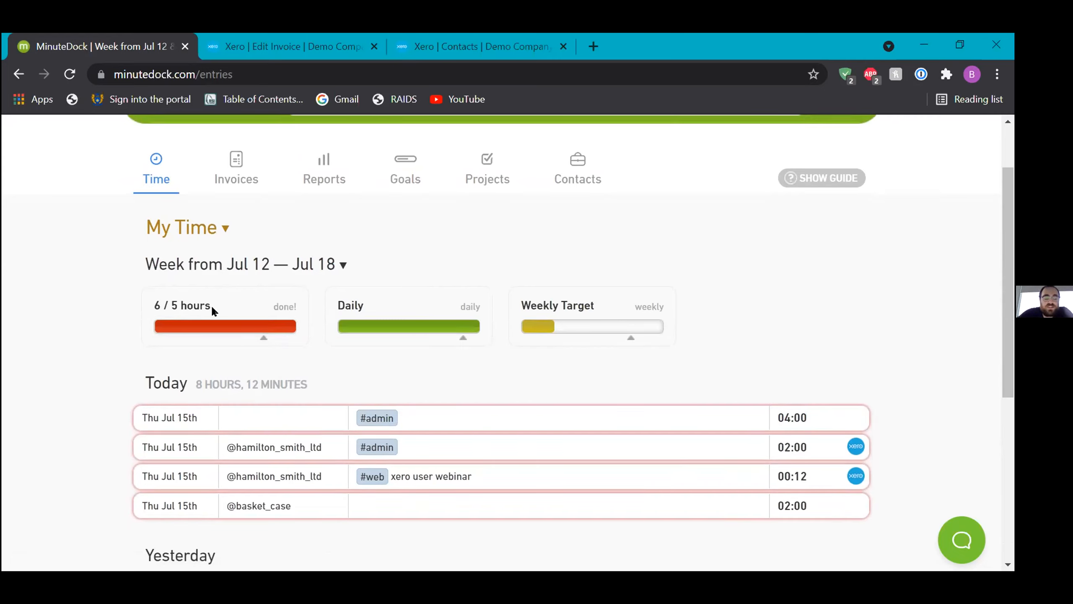
scroll(430, 234, "up", 2)
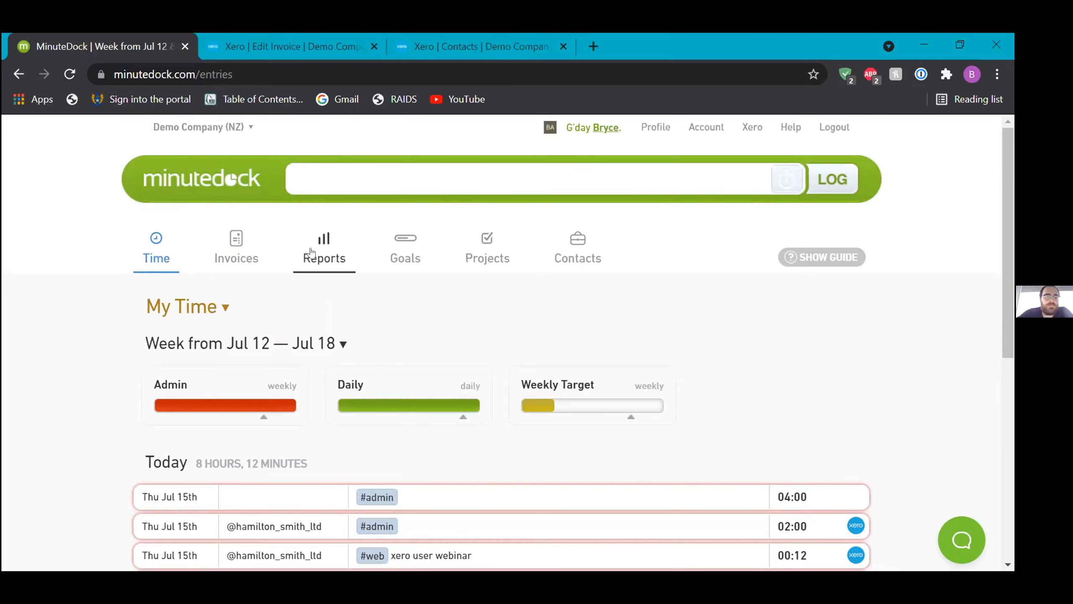
left_click(498, 258)
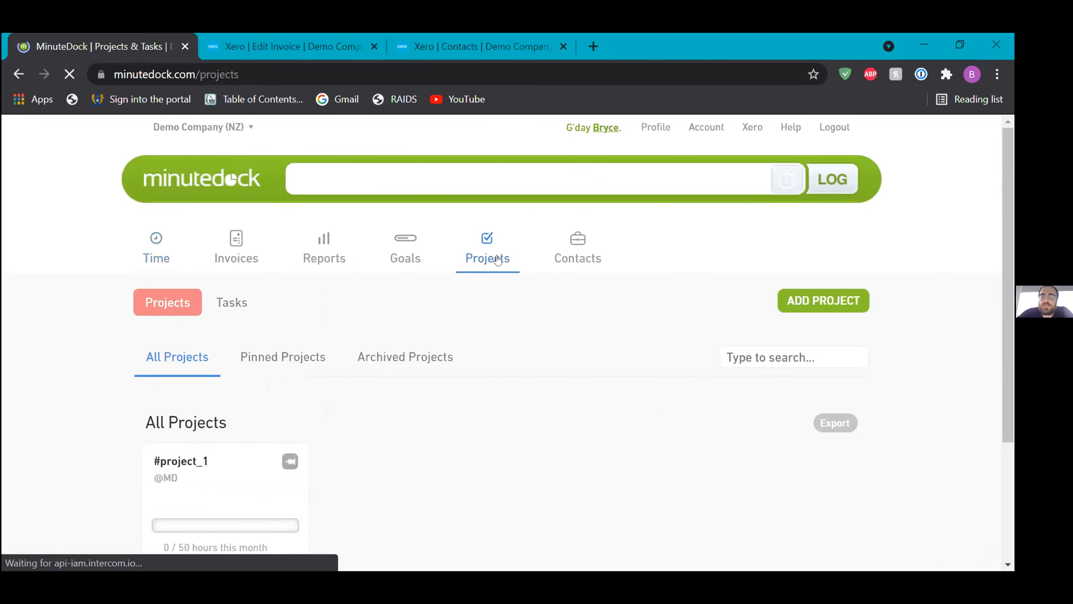
scroll(444, 349, "down", 2)
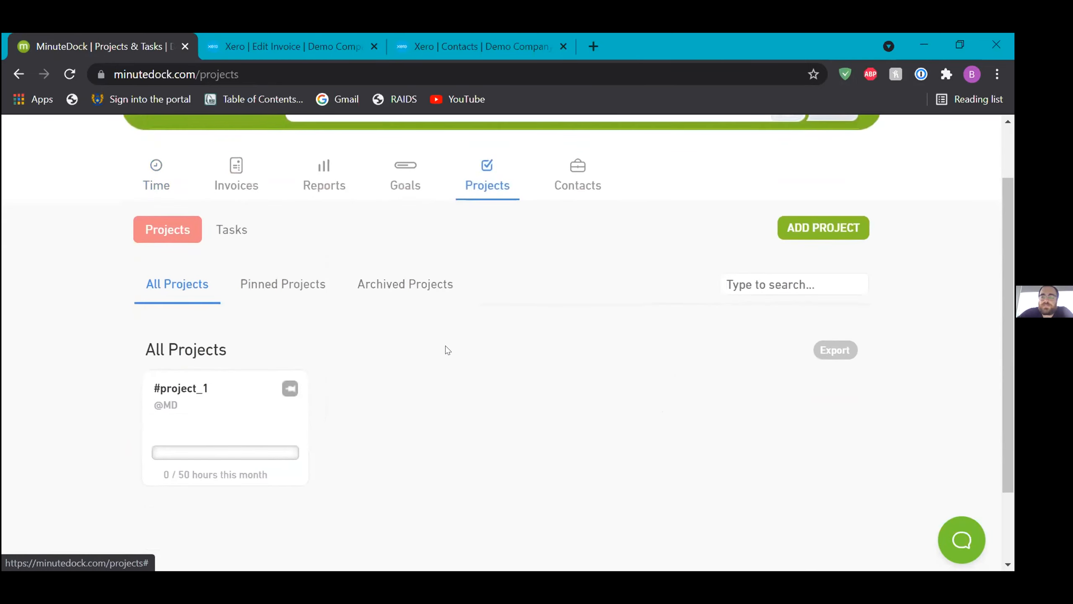
scroll(445, 349, "down", 1)
scroll(446, 347, "up", 1)
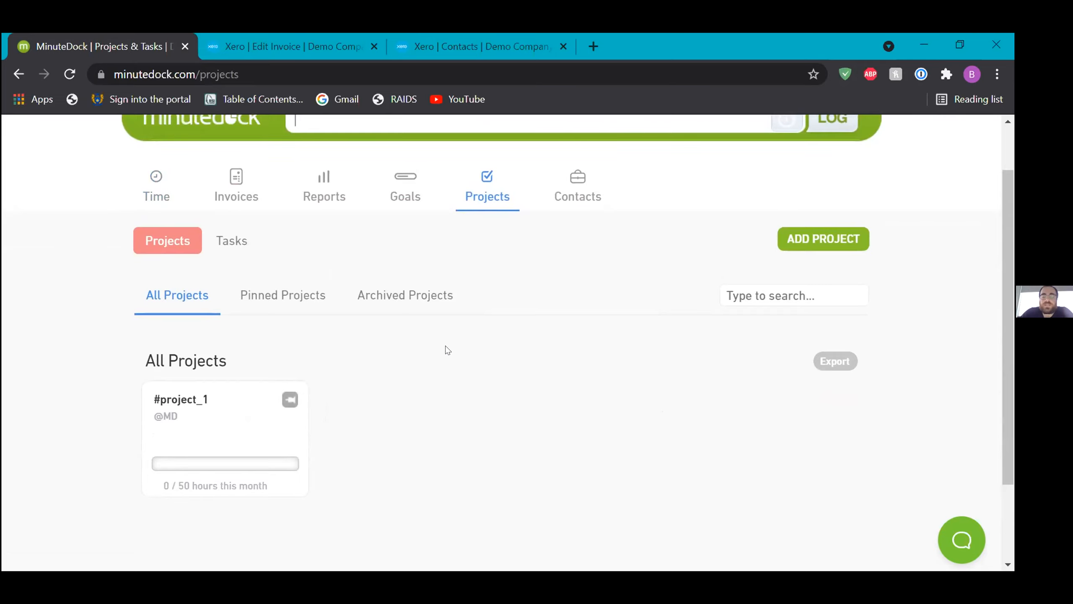
scroll(446, 346, "down", 1)
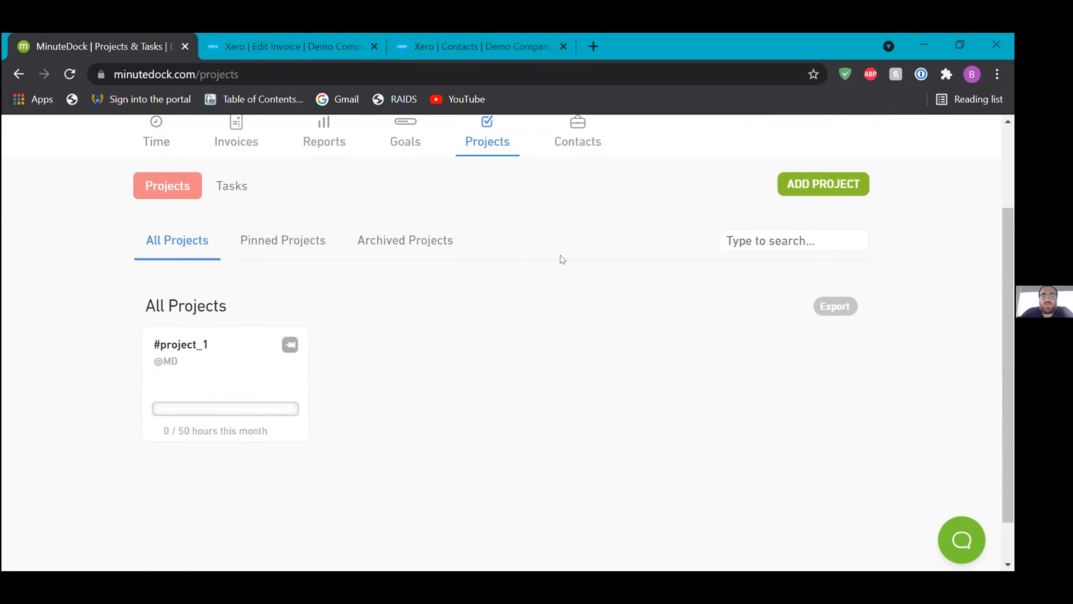
left_click(787, 189)
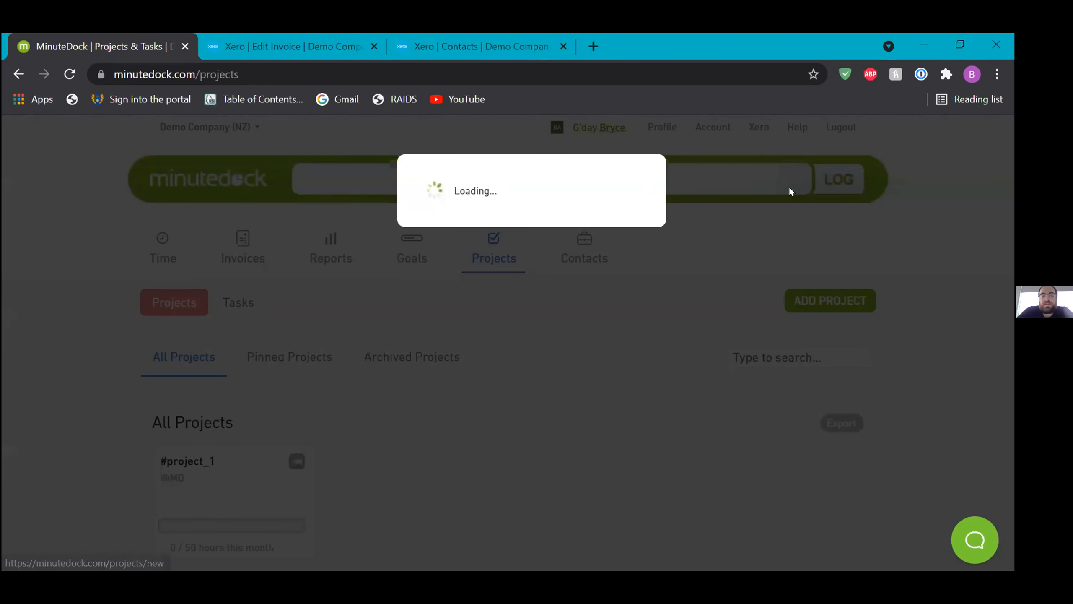
left_click(602, 237)
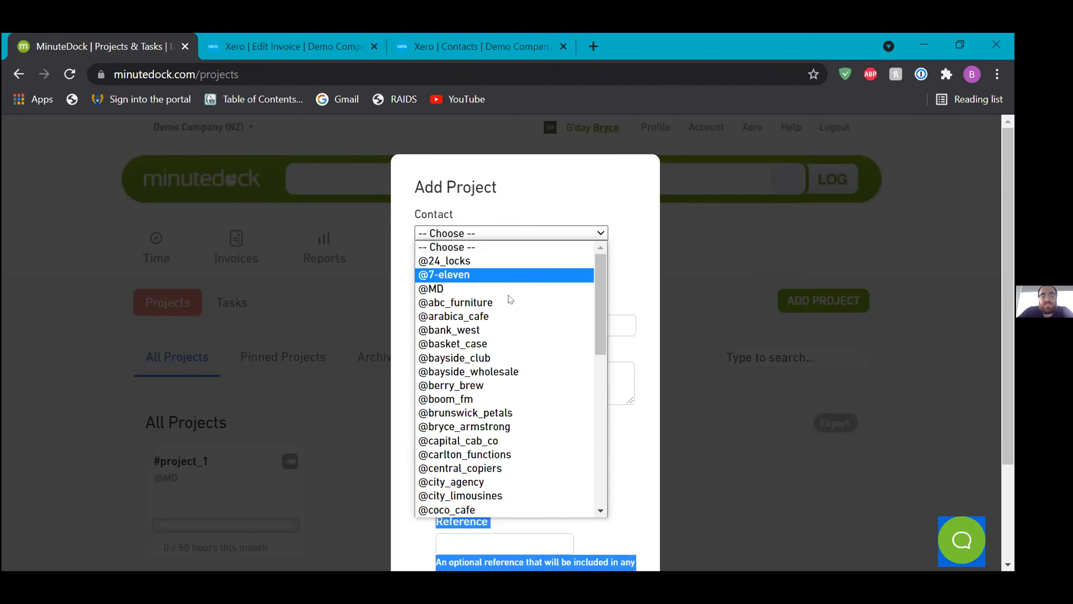
left_click(501, 372)
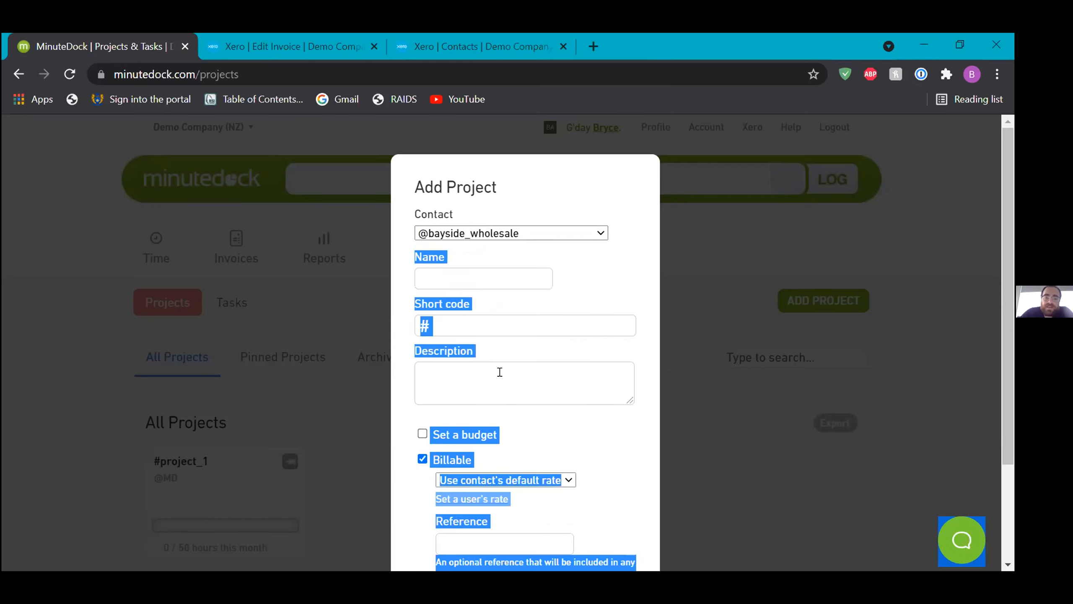
left_click(591, 268)
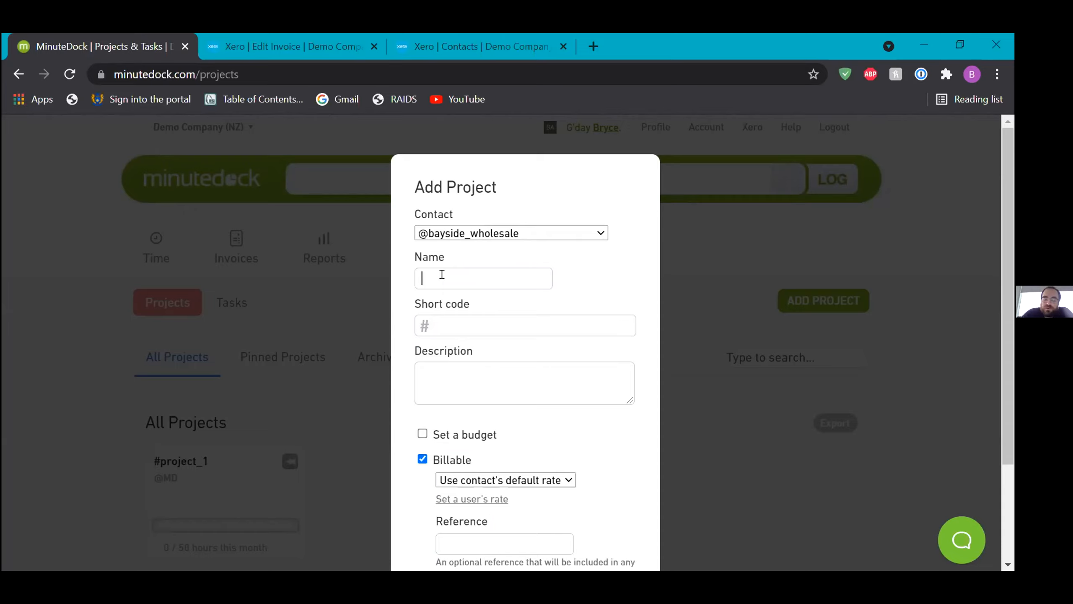
left_click(438, 318)
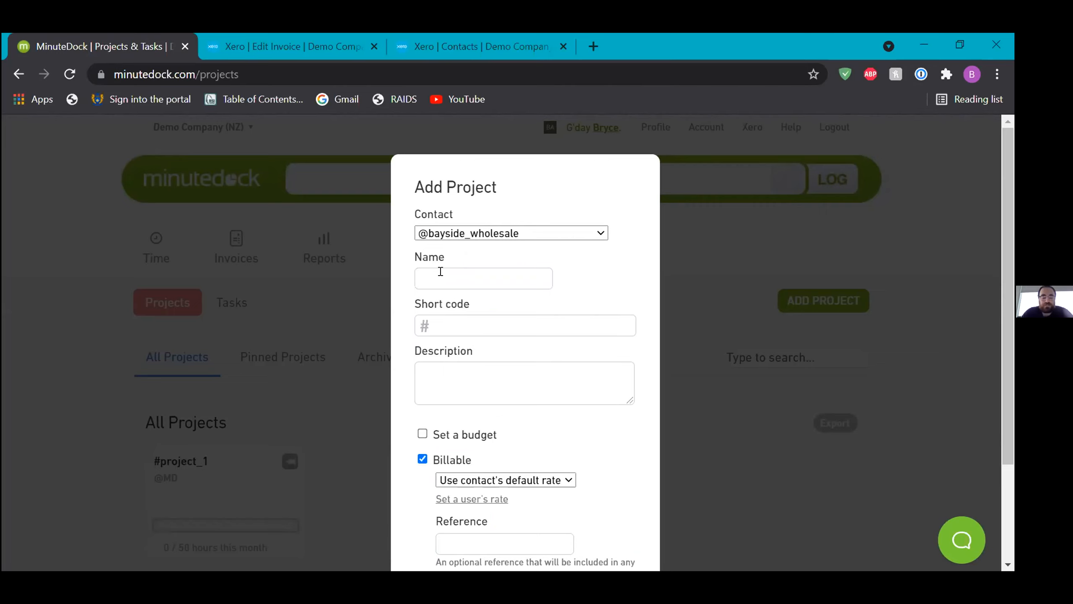
- Enter "project" as the new project's short code and name, and dismiss the form without saving
scroll(454, 360, "down", 2)
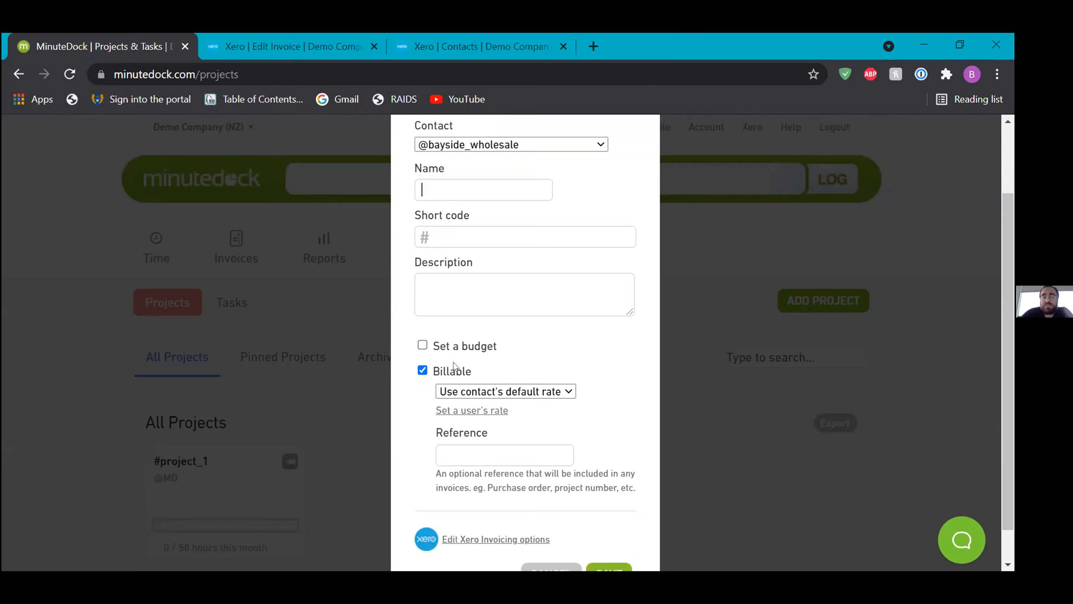
left_click(446, 228)
type("project")
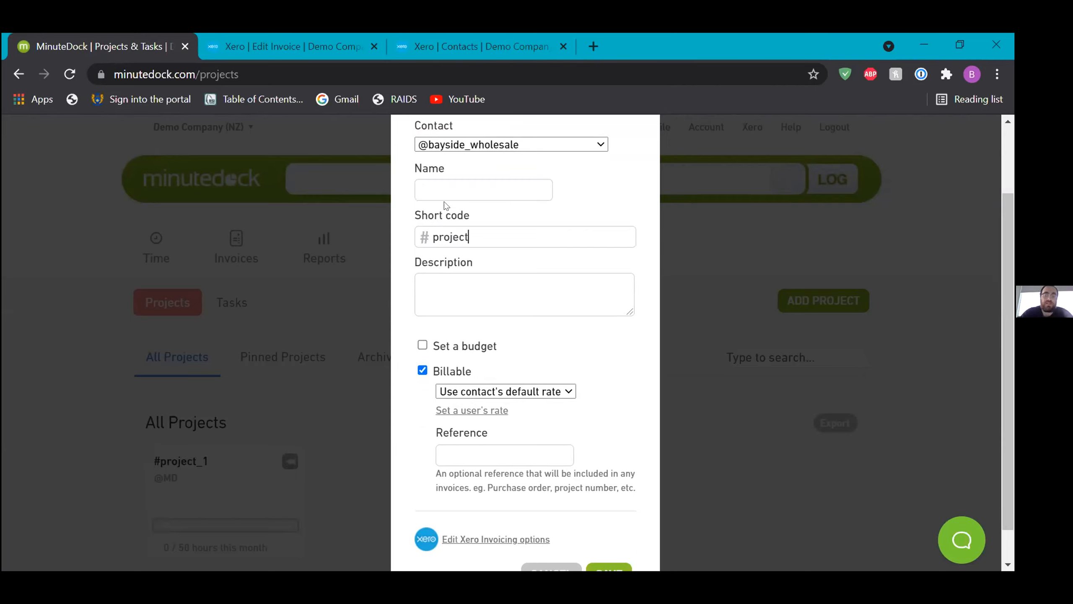
left_click(447, 191)
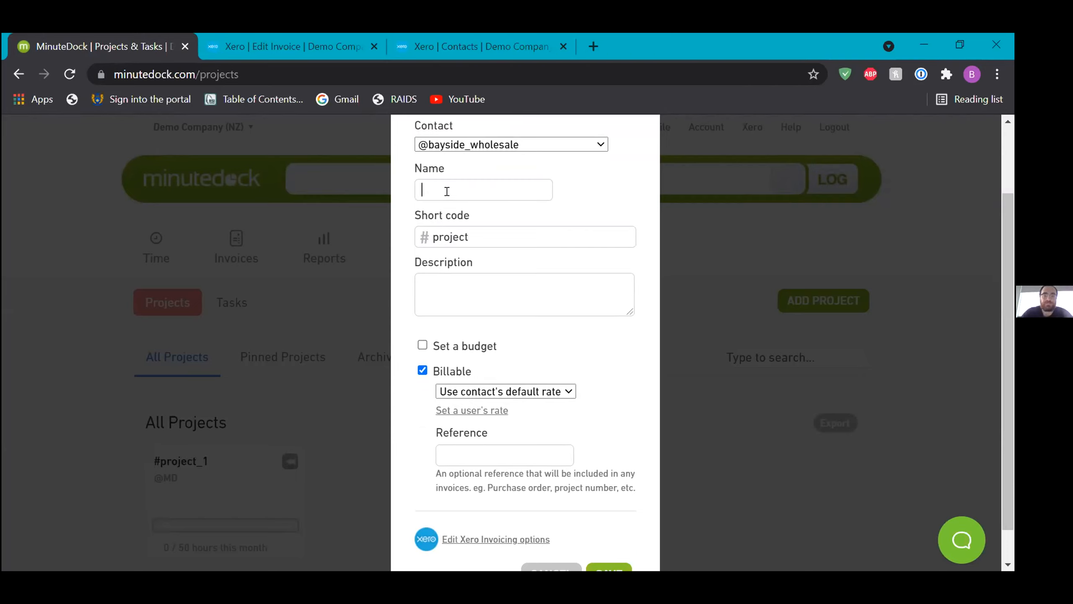
type("project")
scroll(587, 343, "down", 1)
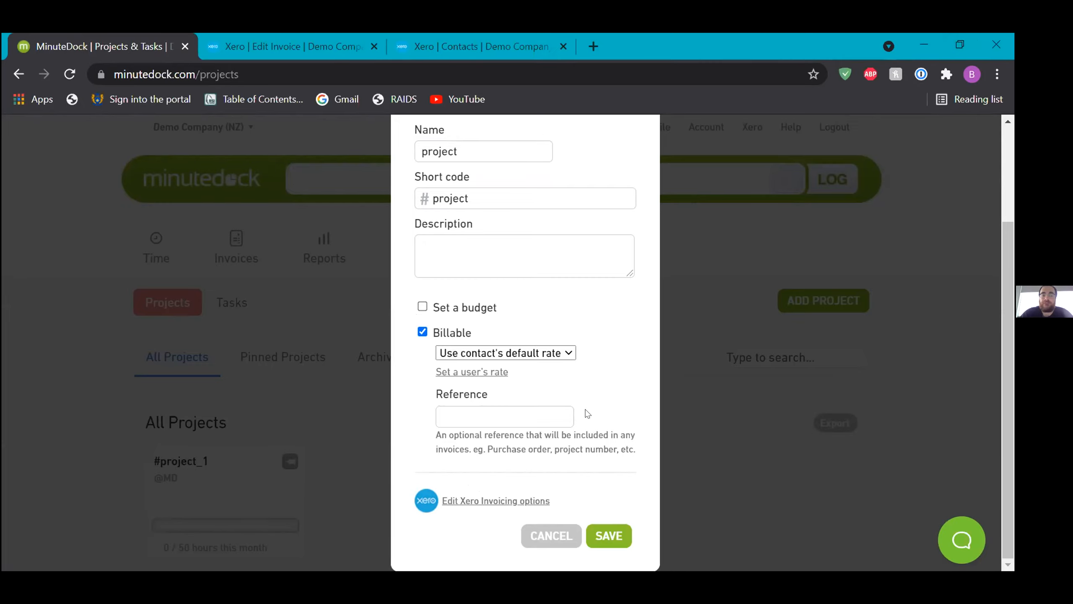
left_click(689, 405)
scroll(332, 343, "up", 3)
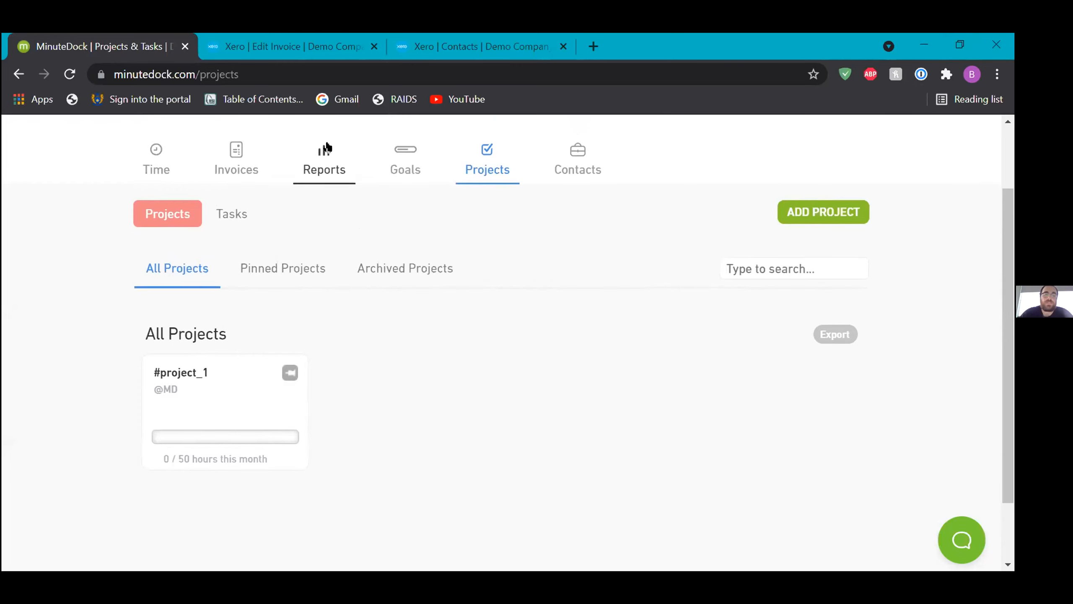
- Tag the current time entry with the project #project_1 and the task #admin
type("#")
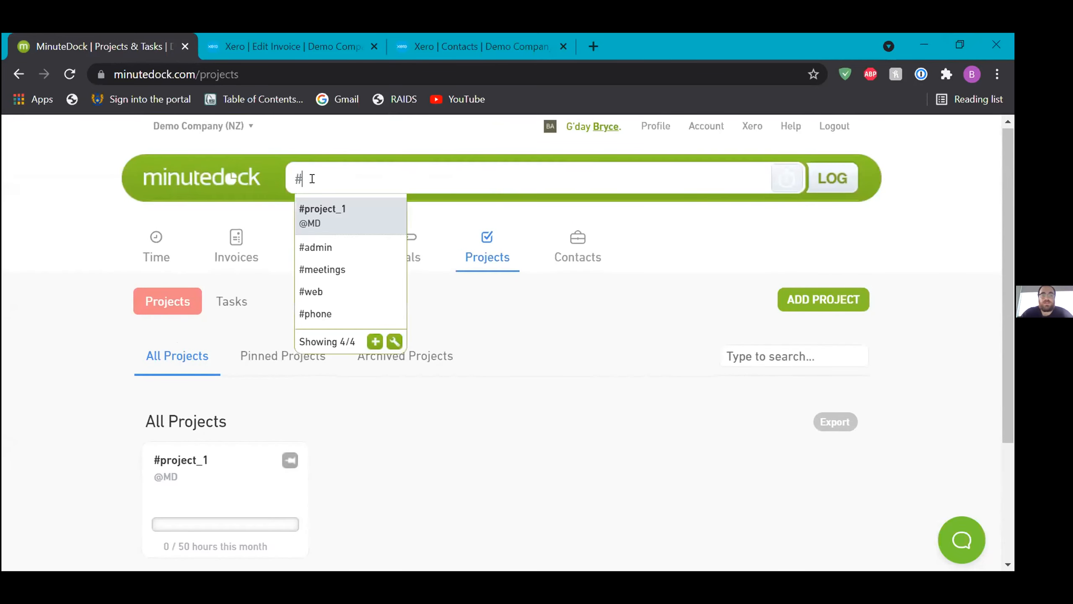
left_click(322, 209)
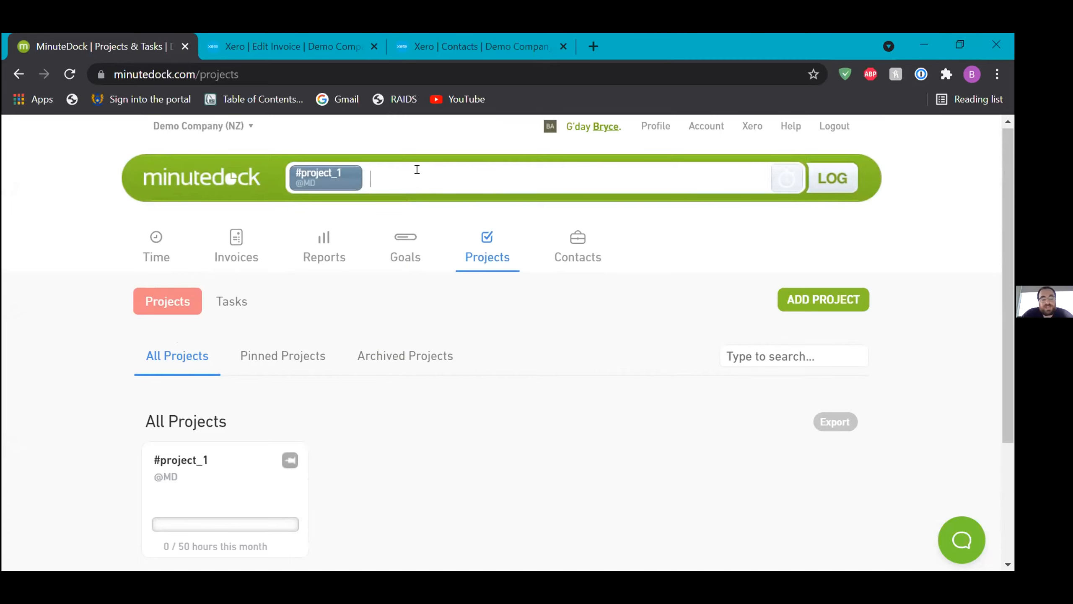
type("#")
left_click(421, 246)
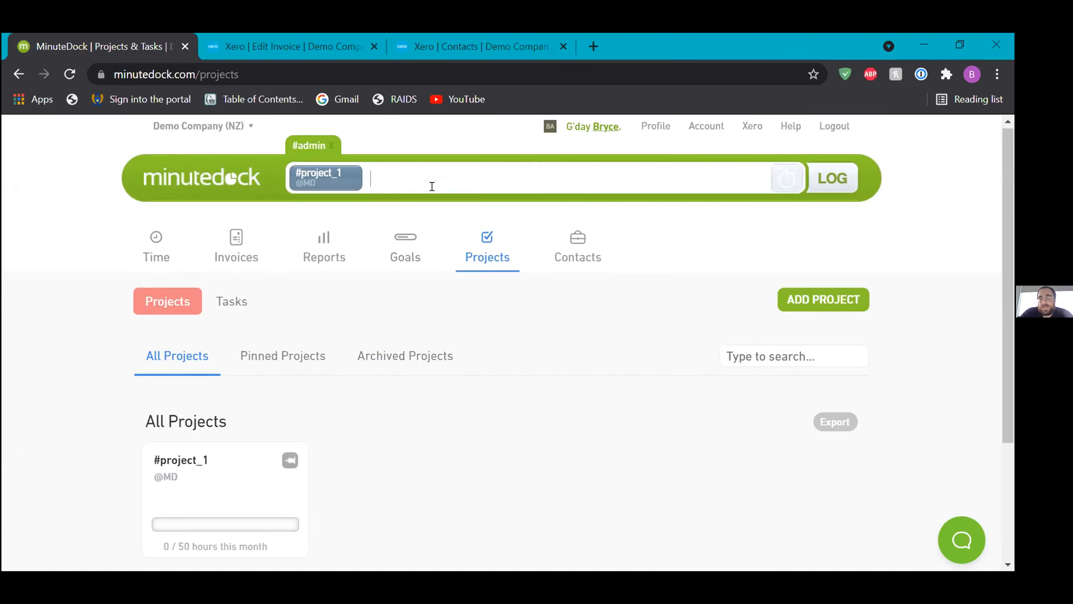
type("#")
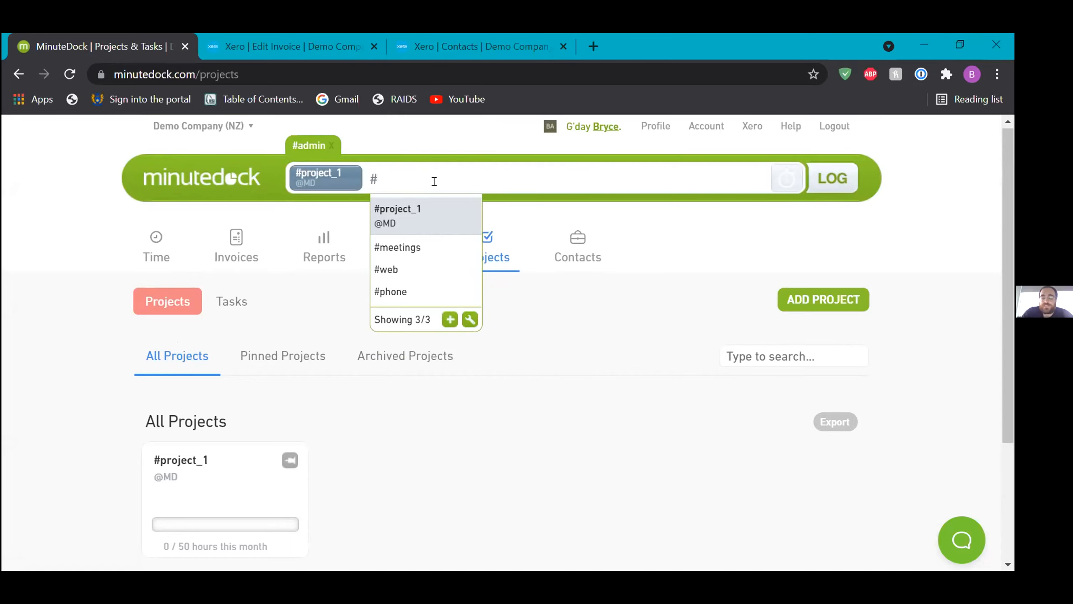
key("BackSpace")
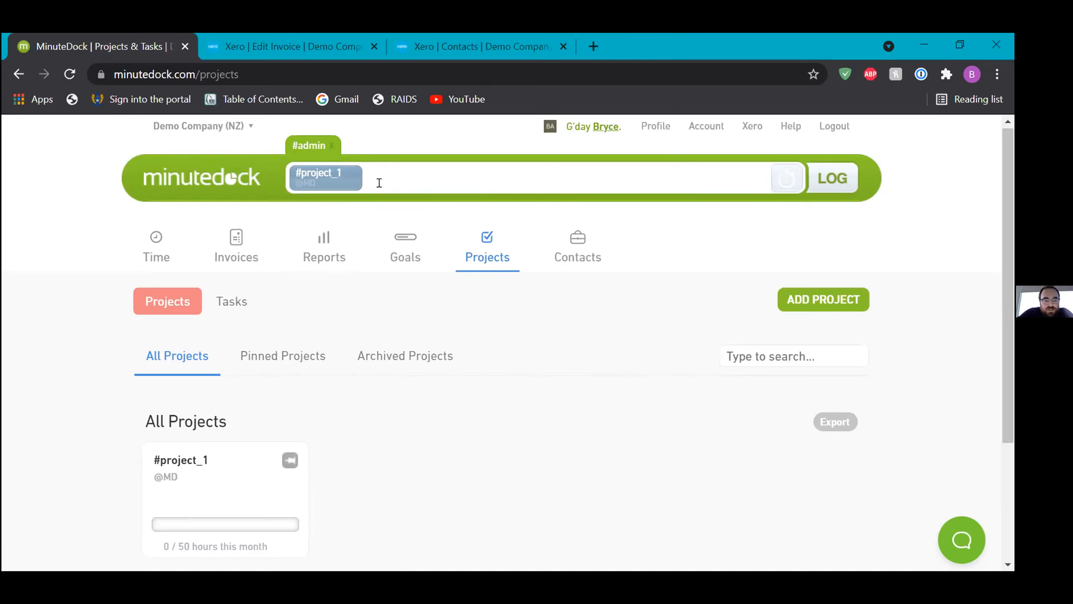
- Open the reports page and examine this week's time totals and the charts by project, task, hourly rate and day
left_click(318, 261)
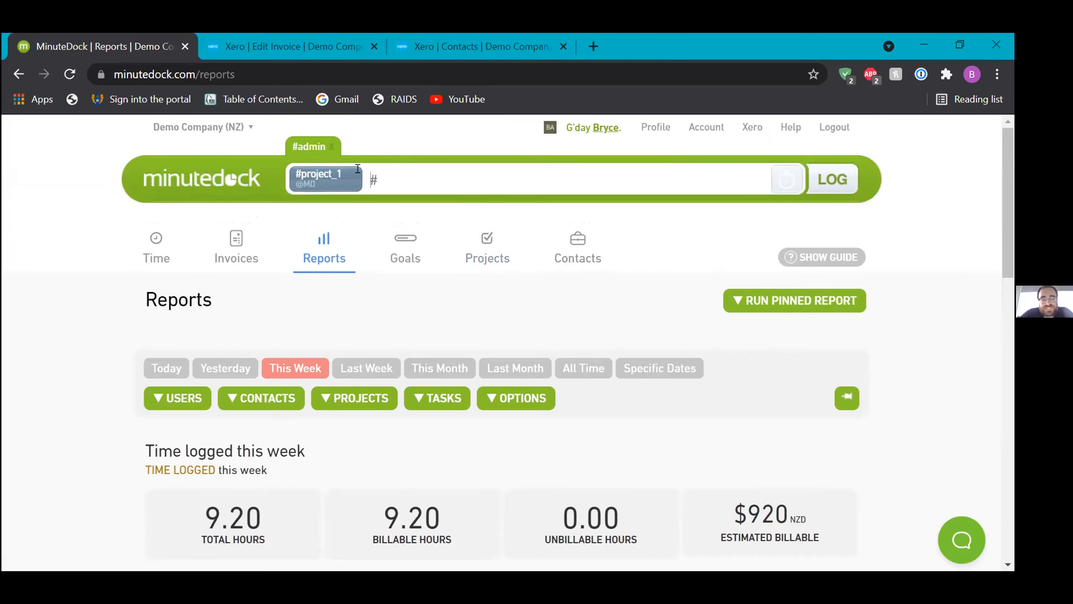
left_click(387, 177)
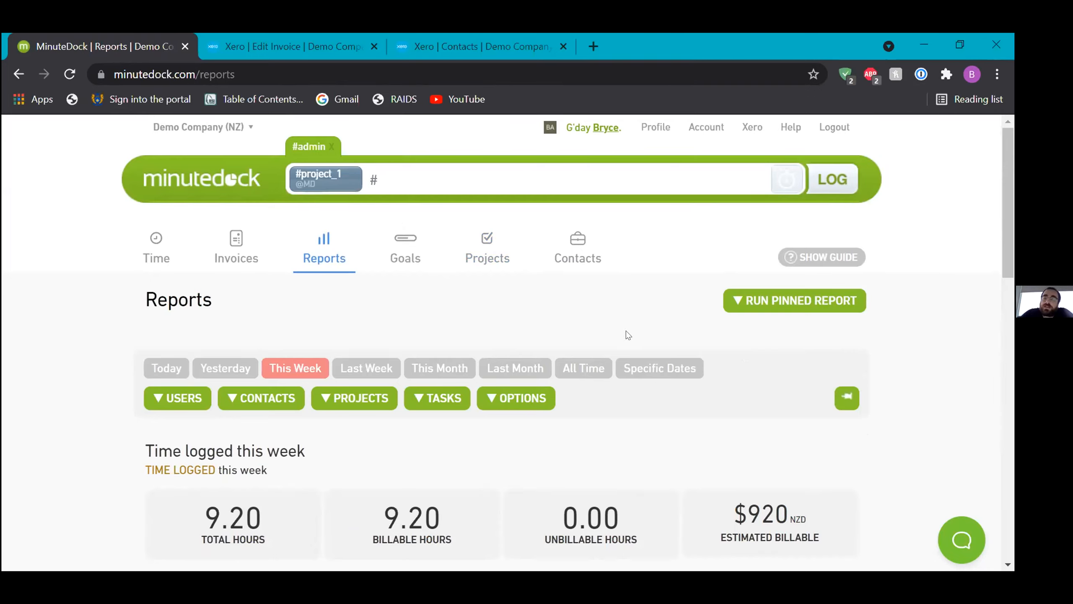
scroll(662, 294, "down", 8)
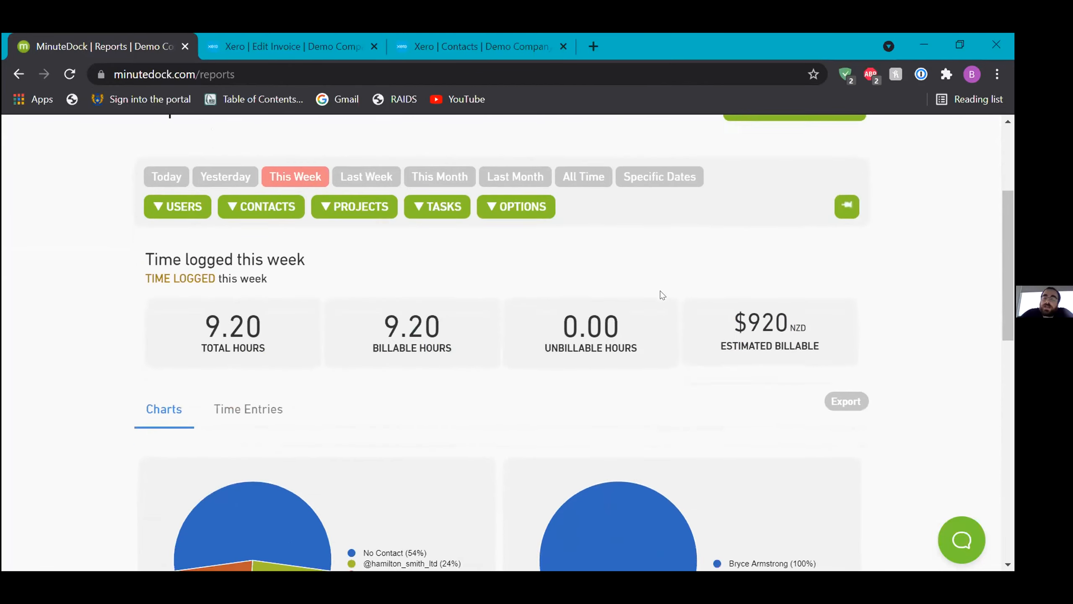
scroll(662, 294, "down", 6)
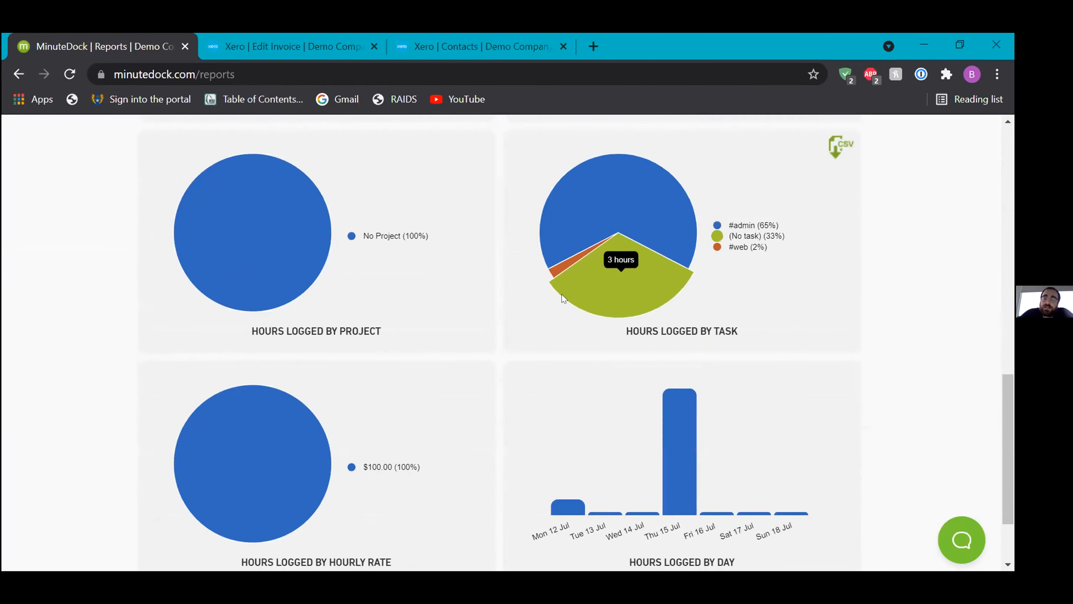
scroll(502, 354, "down", 2)
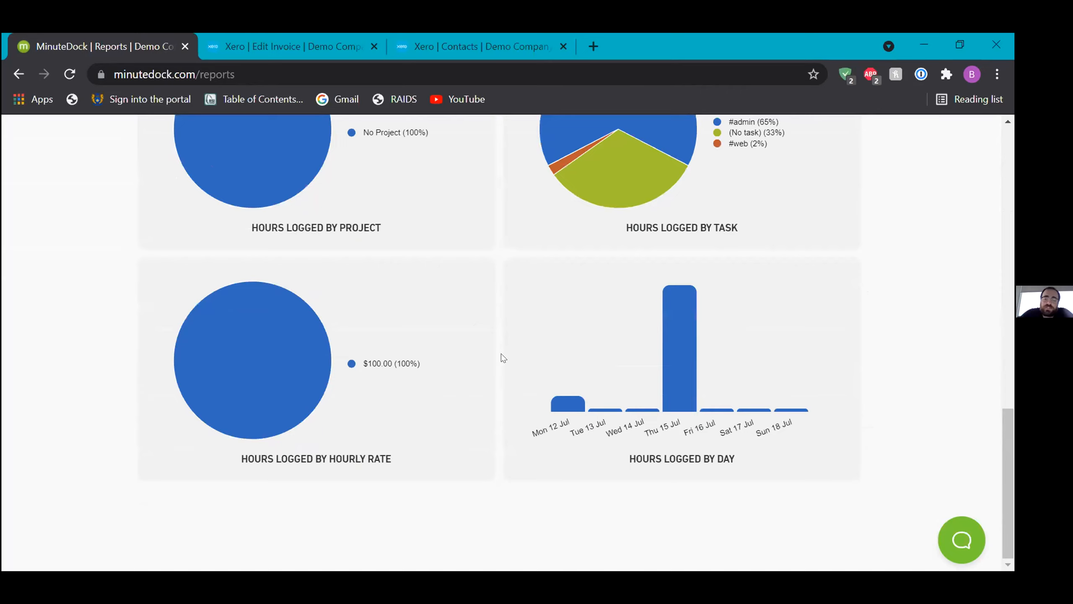
scroll(503, 358, "up", 5)
scroll(503, 357, "up", 10)
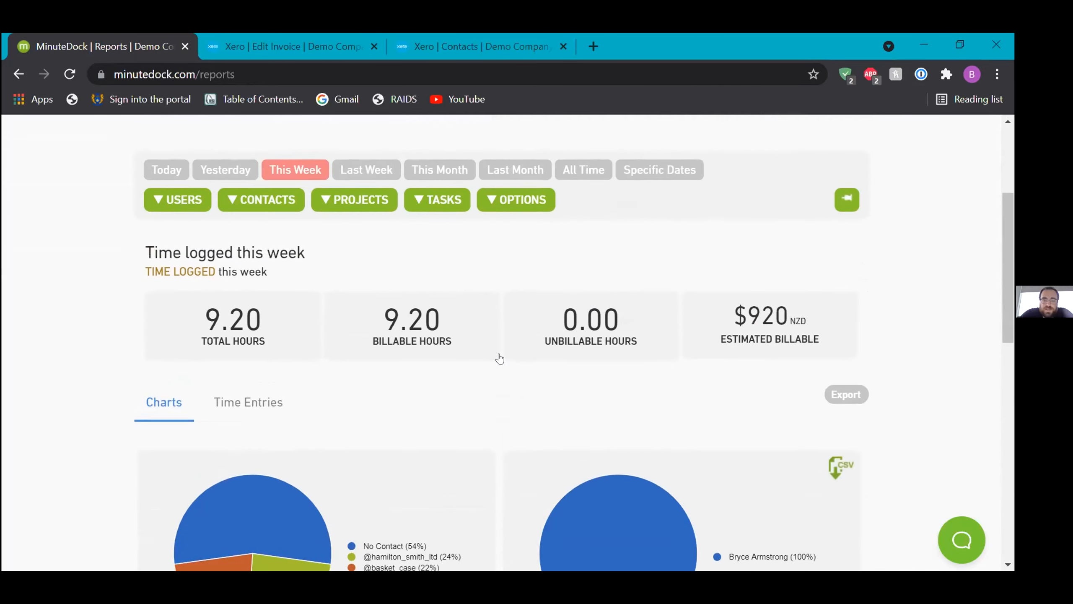
scroll(501, 357, "up", 1)
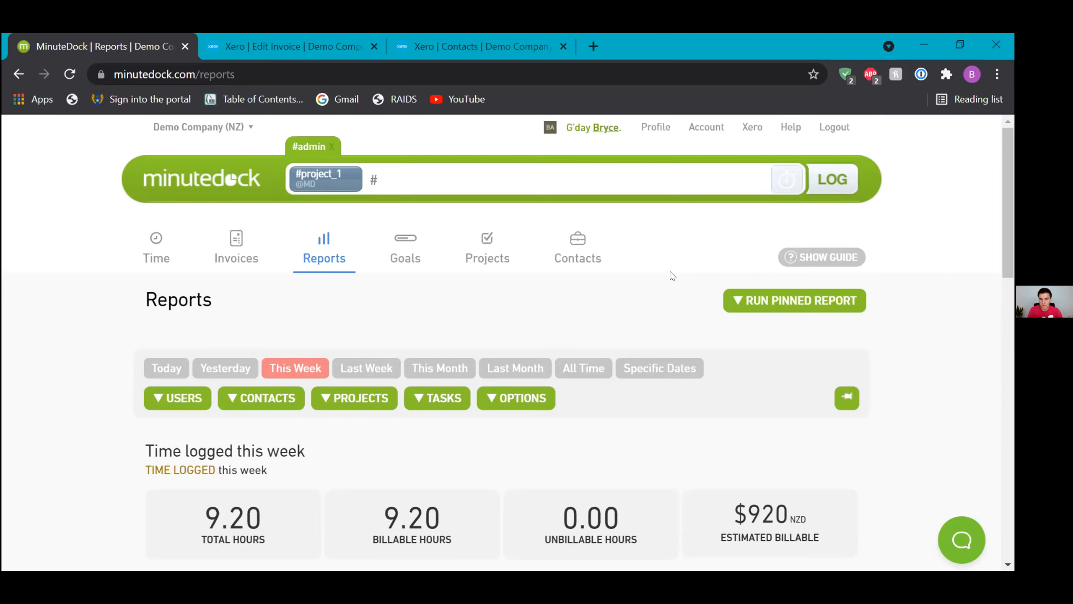
- Go to the contacts list and open the 7-Eleven contact for editing
left_click(575, 252)
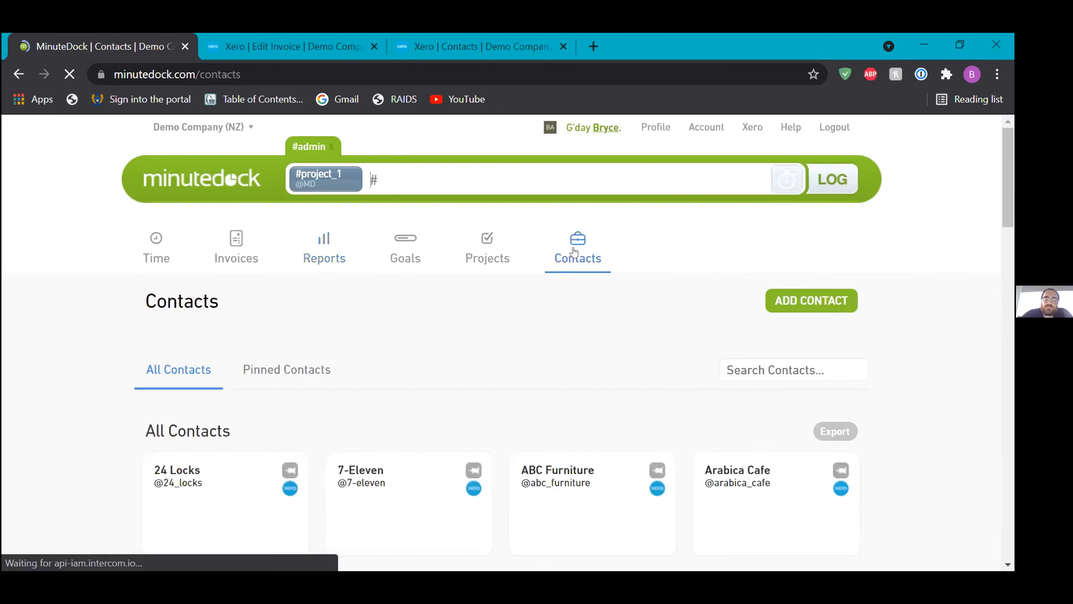
scroll(412, 338, "down", 3)
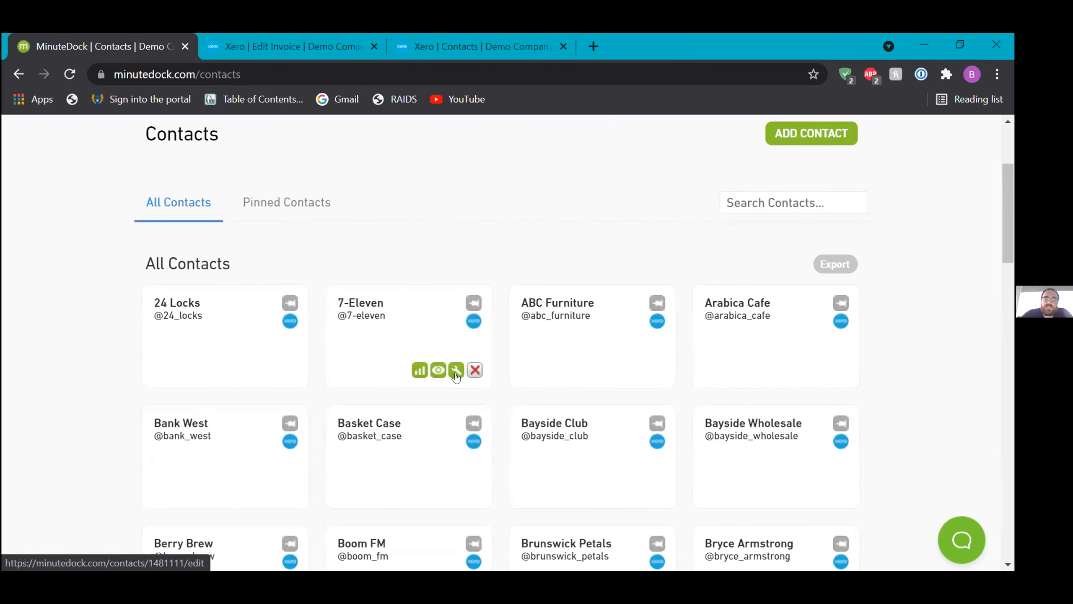
left_click(456, 370)
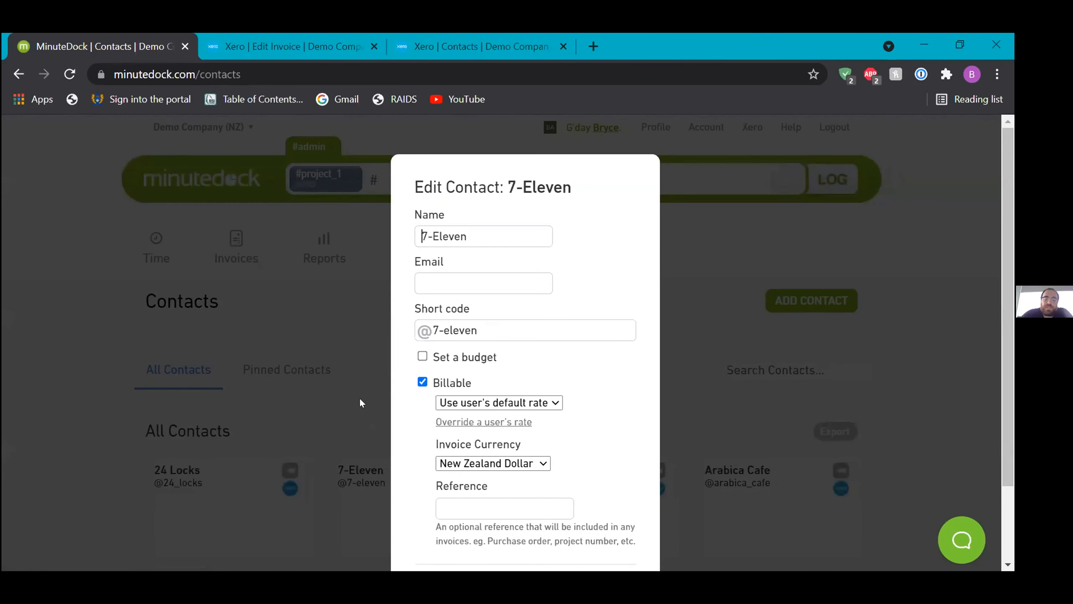
scroll(343, 387, "down", 2)
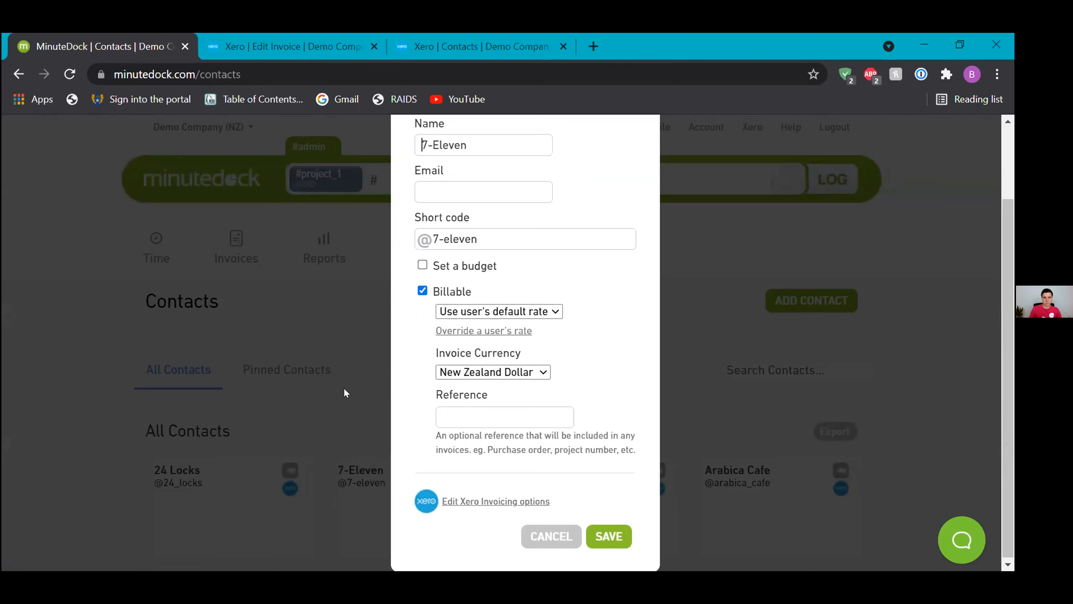
- Enter a budget of 10 hours each week for the 7-Eleven contact, and dismiss the form without saving
left_click(423, 264)
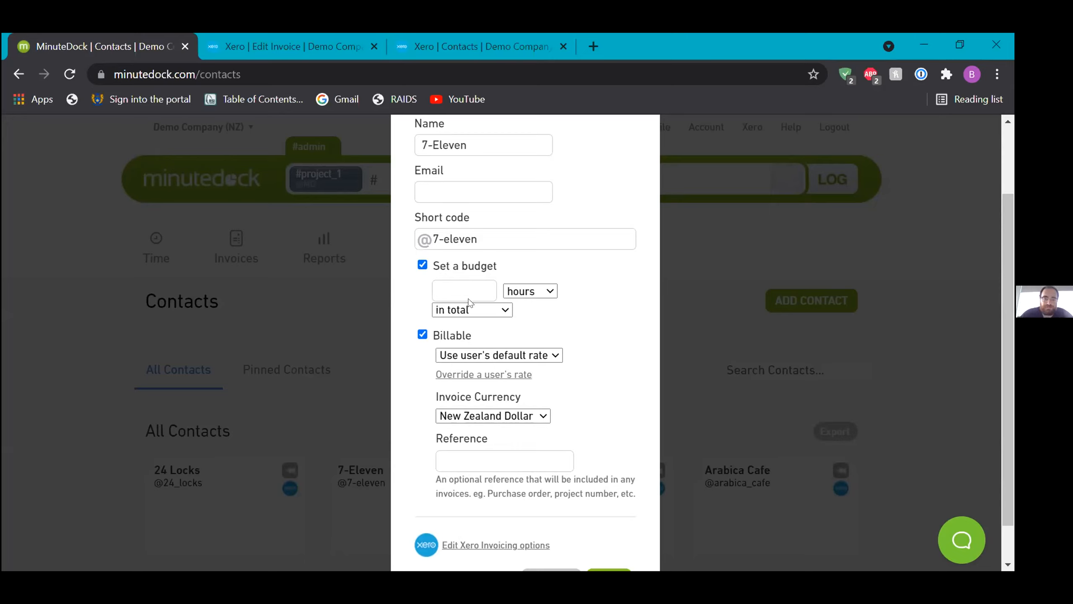
left_click(452, 309)
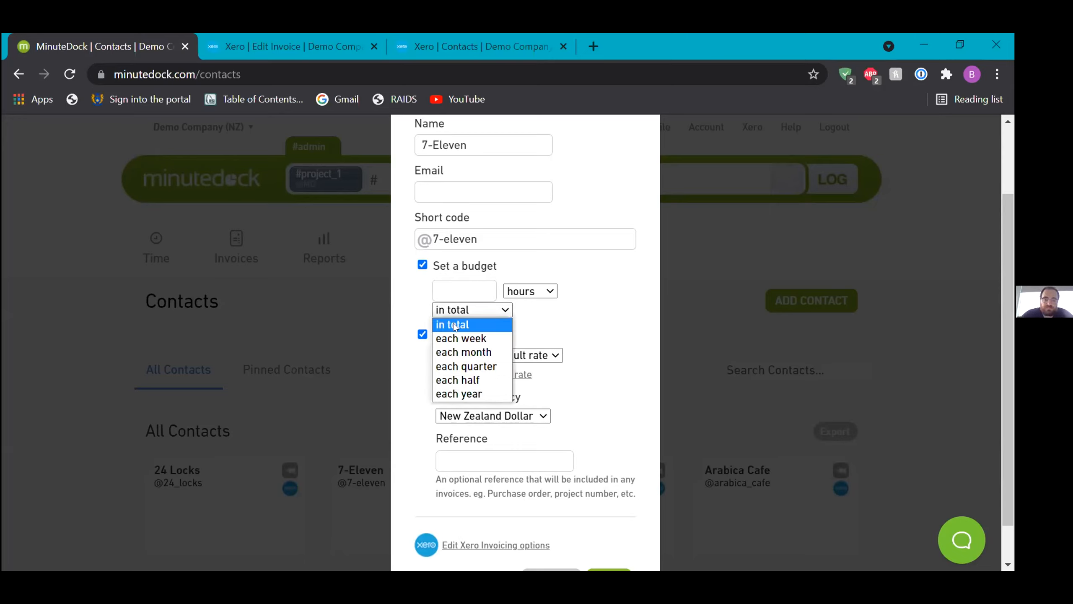
left_click(458, 338)
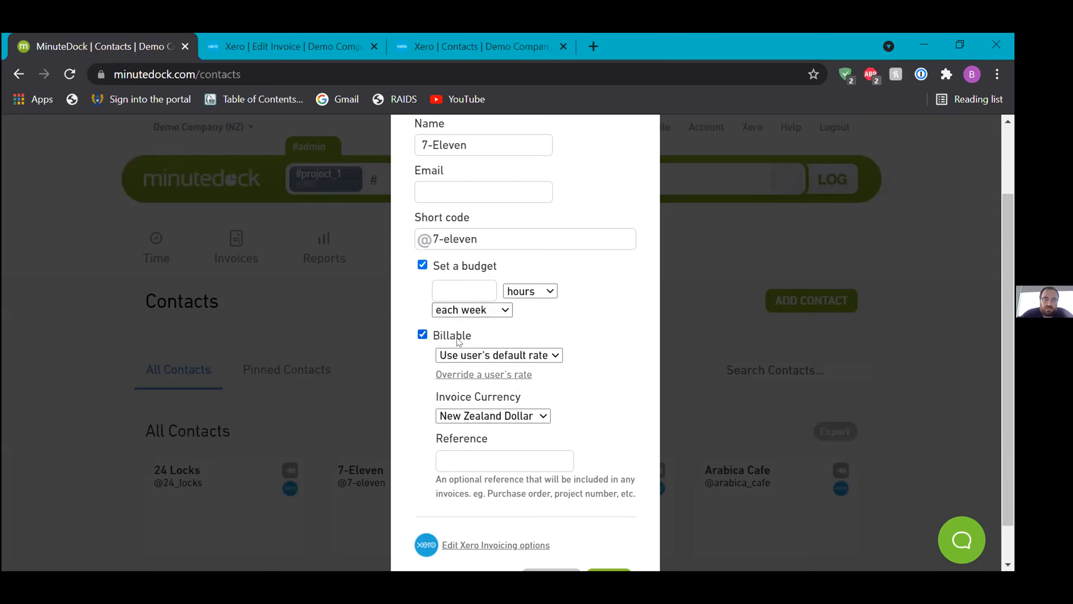
left_click(463, 291)
type("10")
scroll(588, 385, "down", 1)
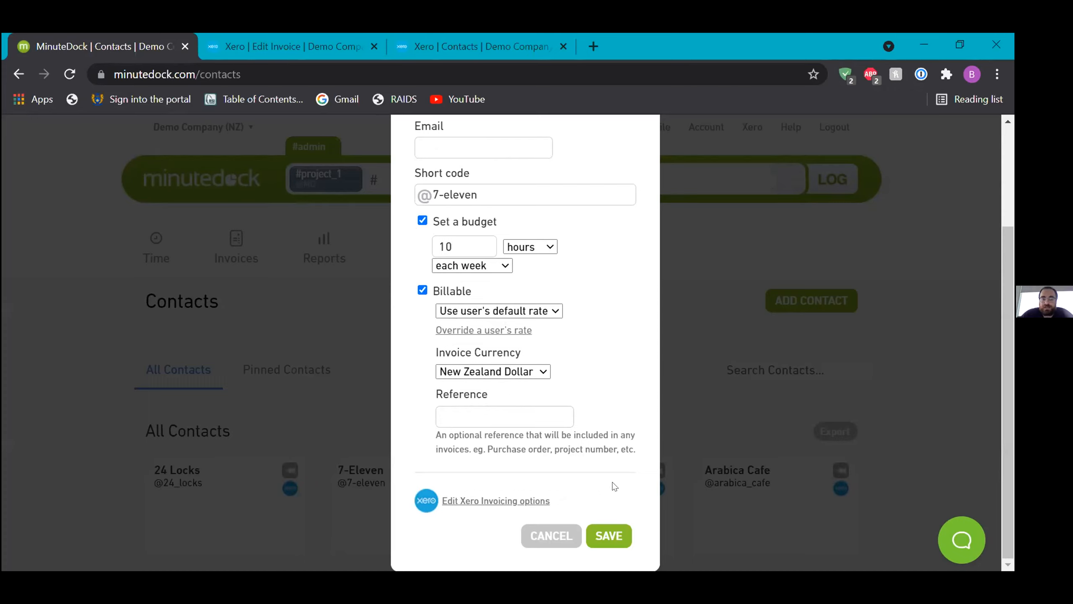
left_click_drag(555, 461, 562, 439)
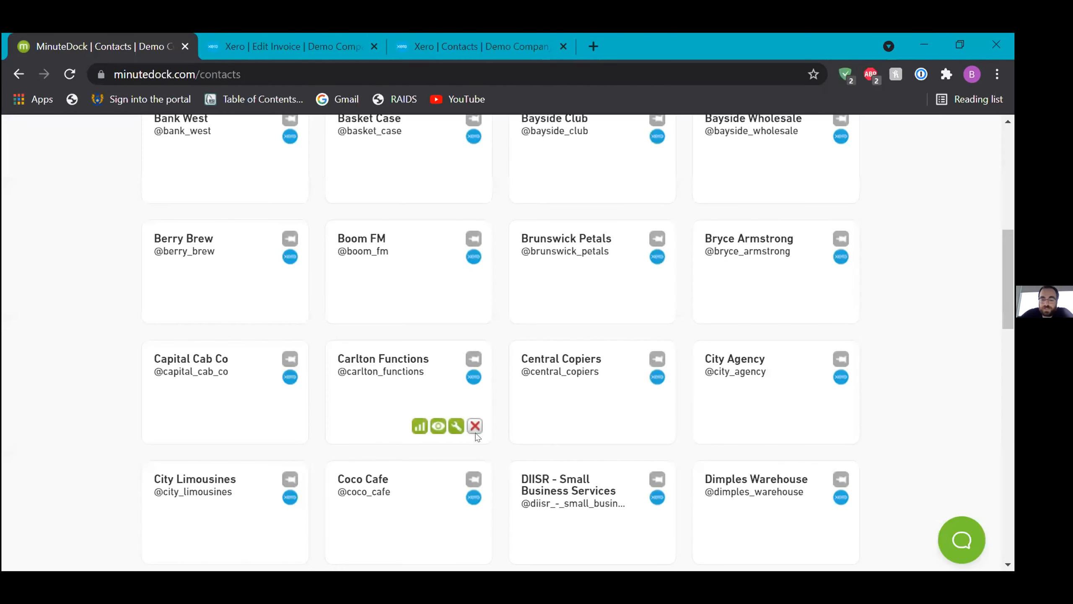
- Reopen the 7-Eleven contact, enable its budget option, and leave the form without saving
scroll(475, 436, "down", 2)
scroll(475, 436, "up", 2)
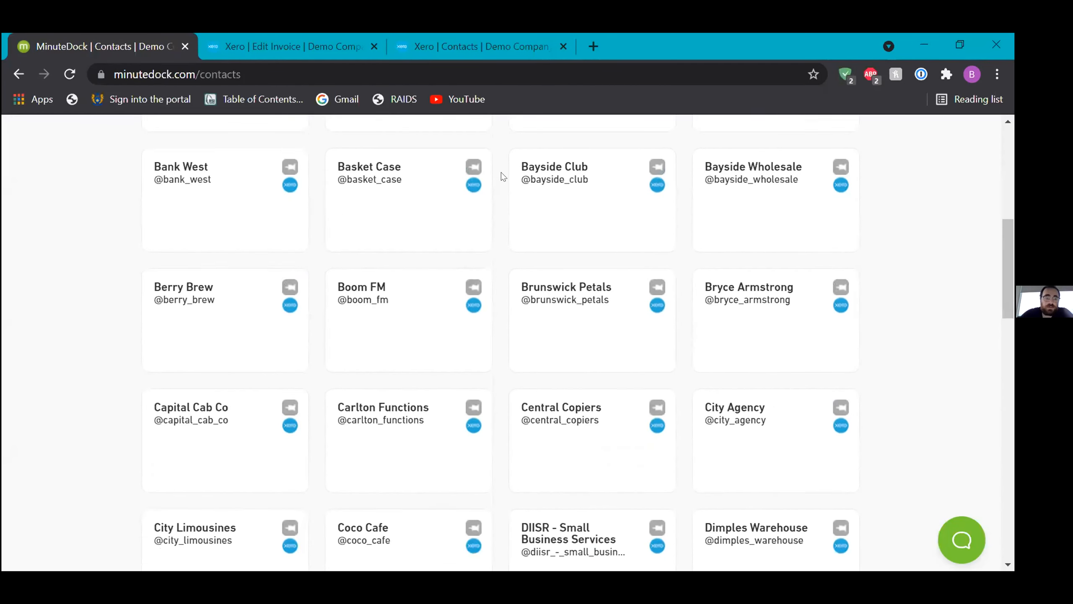
scroll(501, 172, "up", 5)
left_click(456, 385)
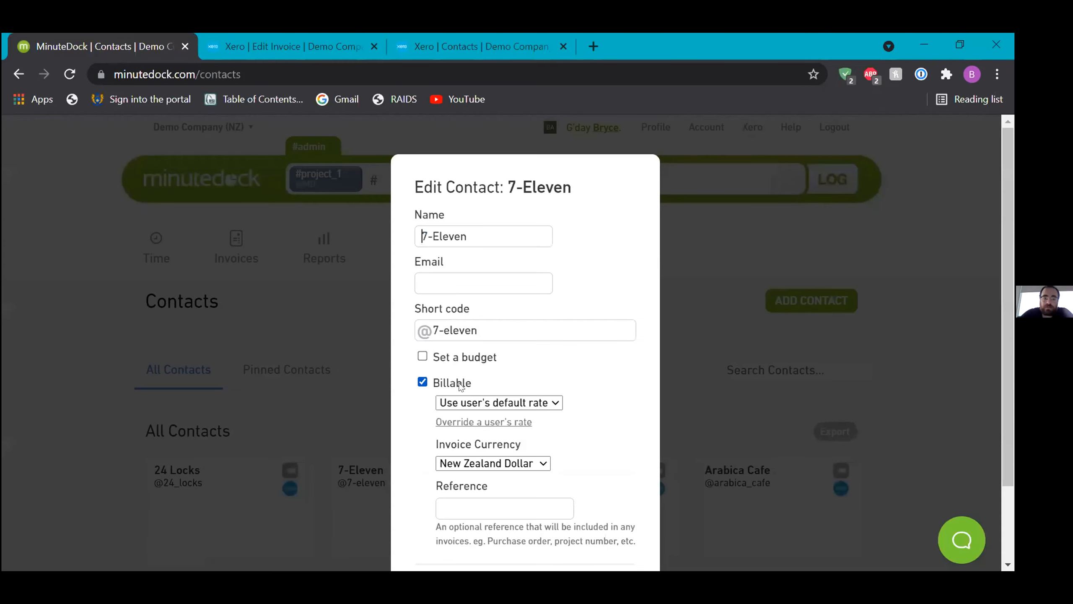
scroll(503, 383, "down", 2)
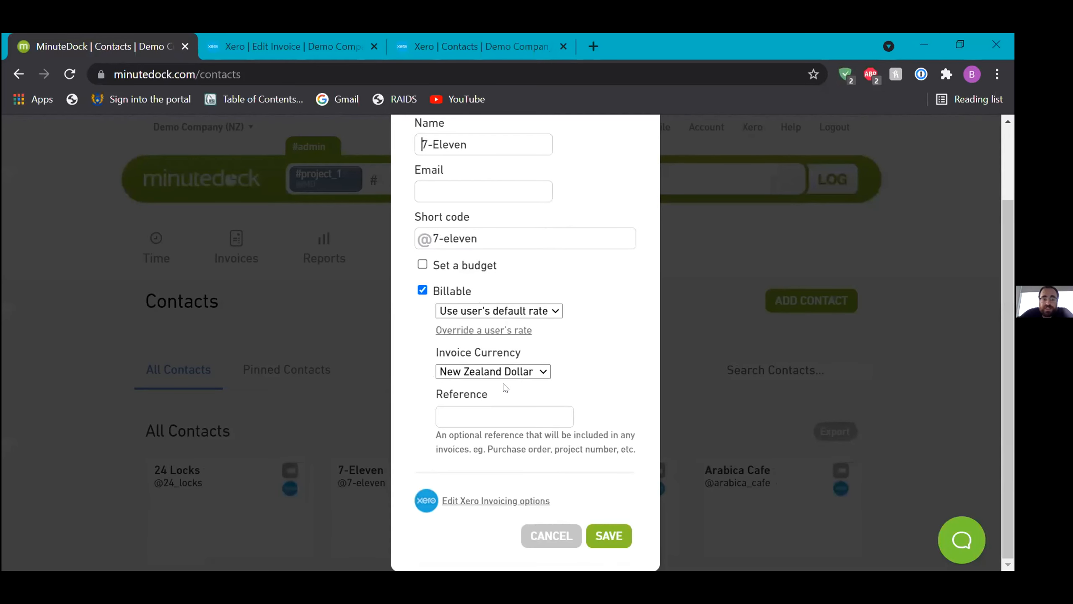
left_click(422, 265)
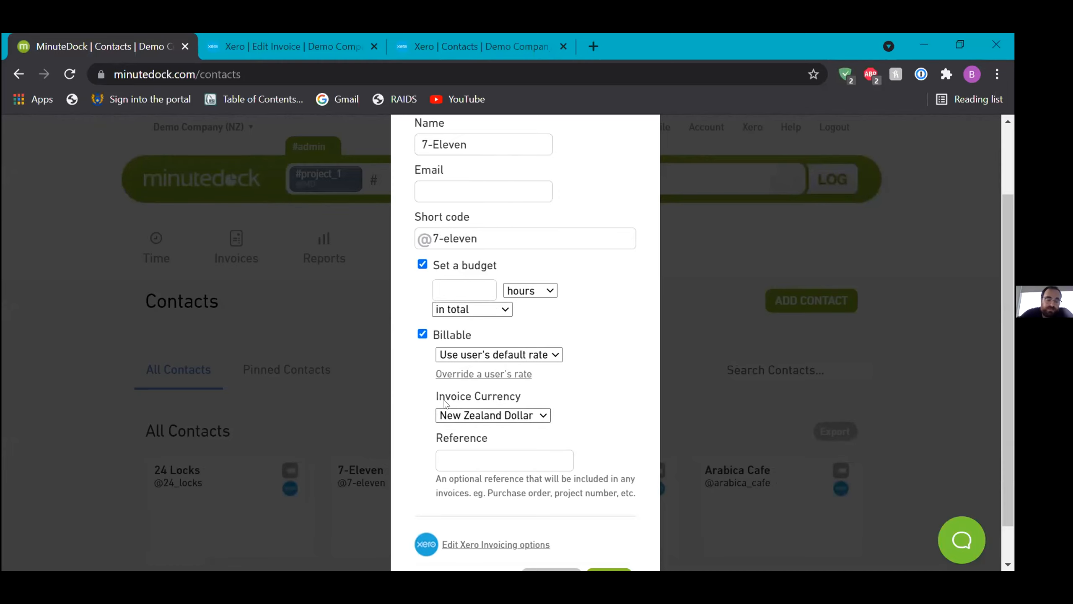
left_click(314, 384)
- Return to the time page and check the progress of the Admin, Daily and Weekly Target goals
scroll(313, 384, "down", 3)
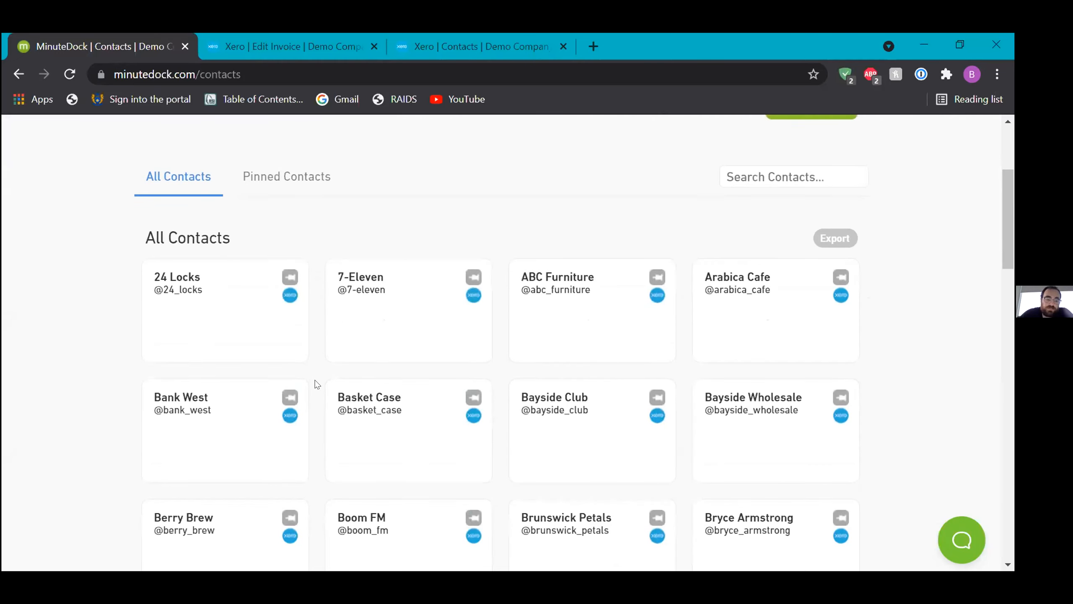
mouse_move(190, 335)
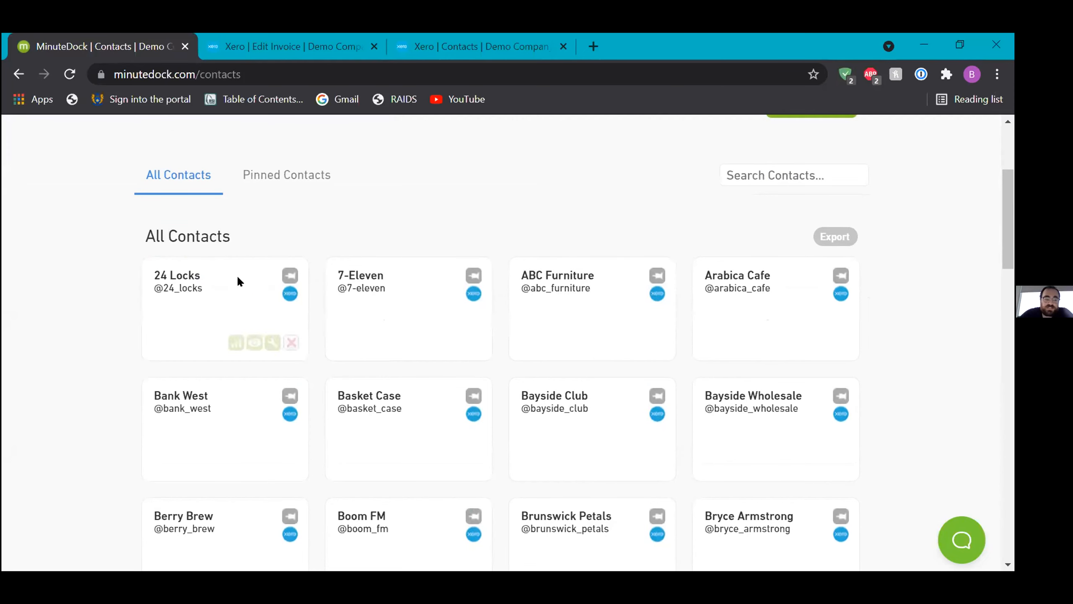
scroll(161, 284, "up", 5)
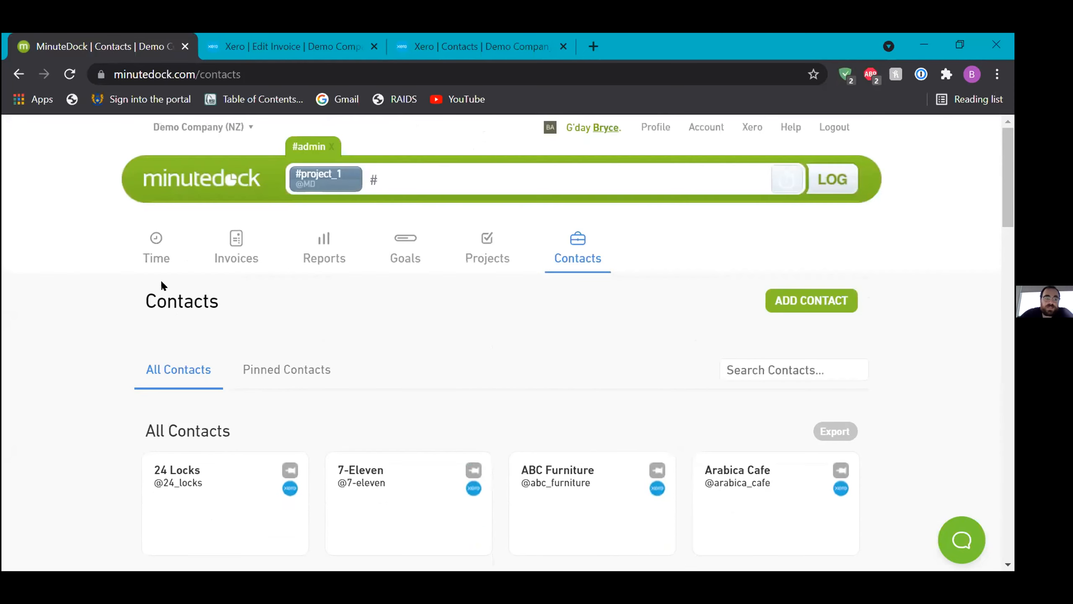
left_click(156, 239)
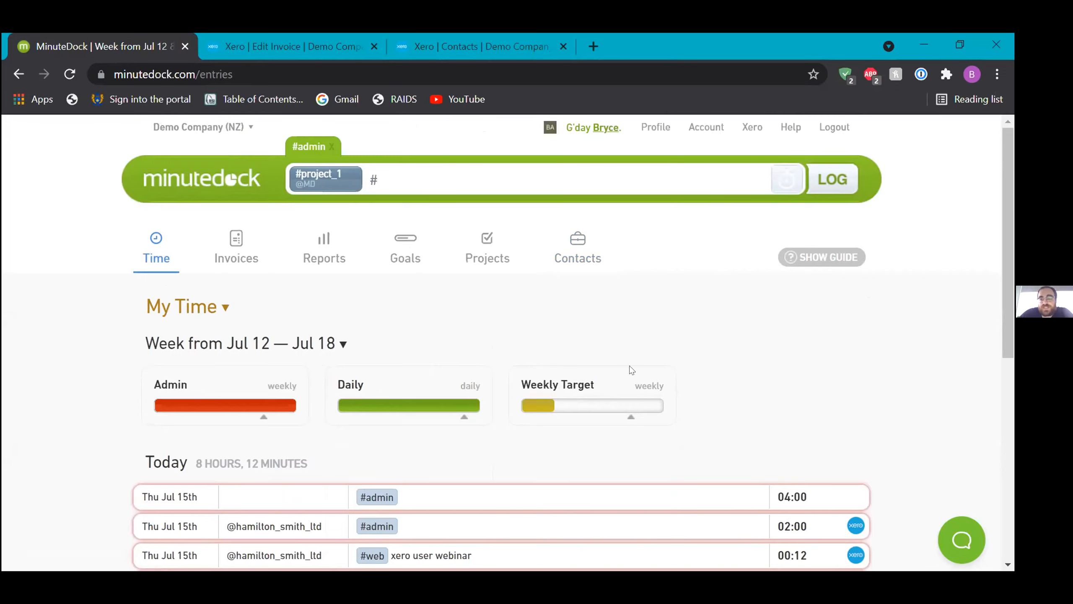
mouse_move(630, 366)
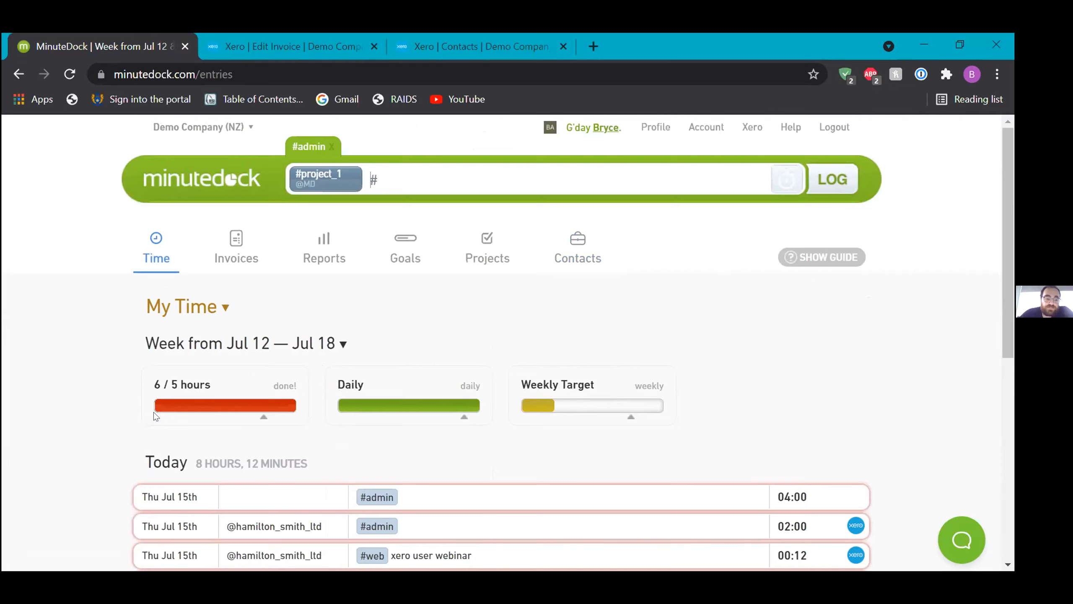
mouse_move(461, 367)
mouse_move(143, 404)
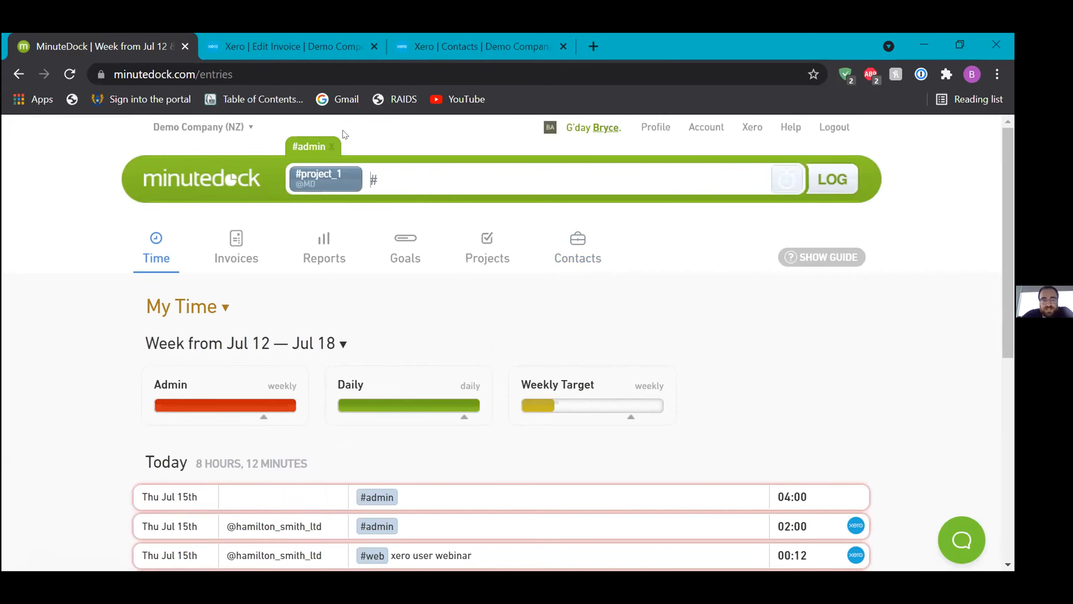
mouse_move(302, 369)
scroll(50, 393, "down", 1)
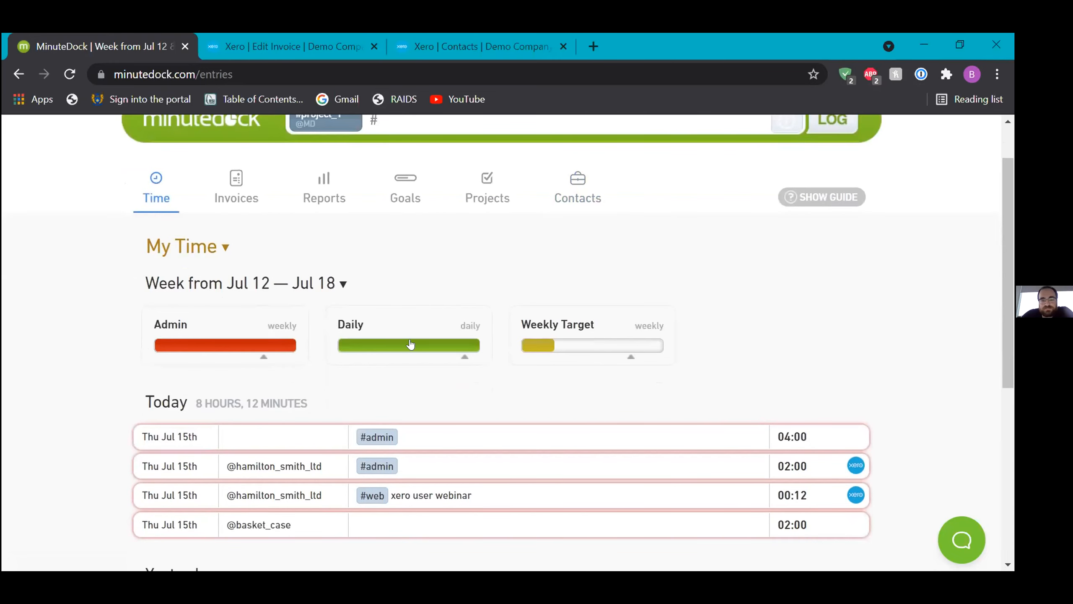
scroll(562, 249, "up", 1)
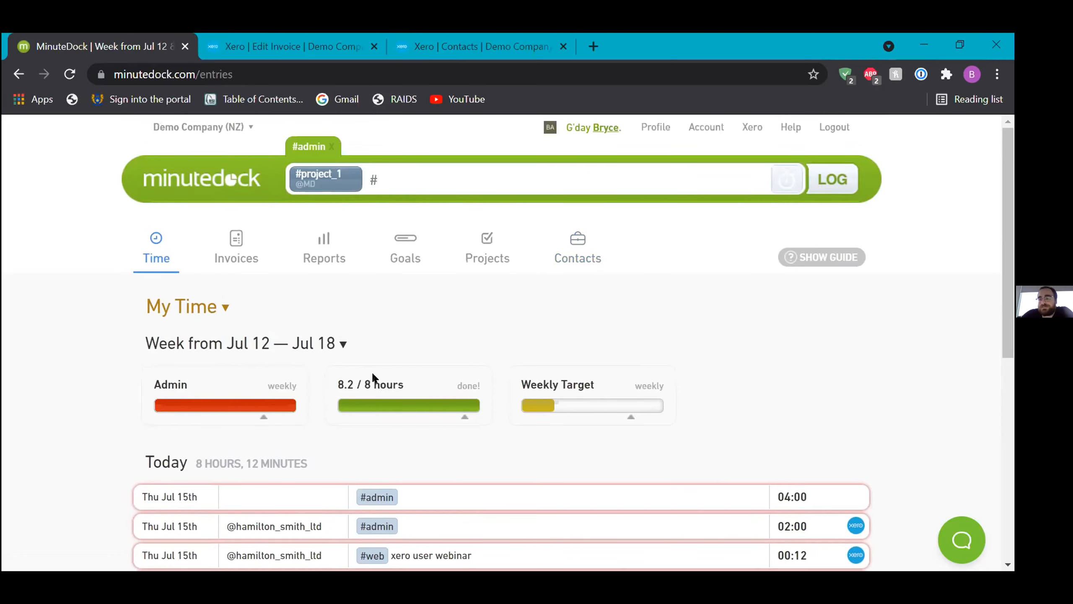
scroll(372, 374, "down", 1)
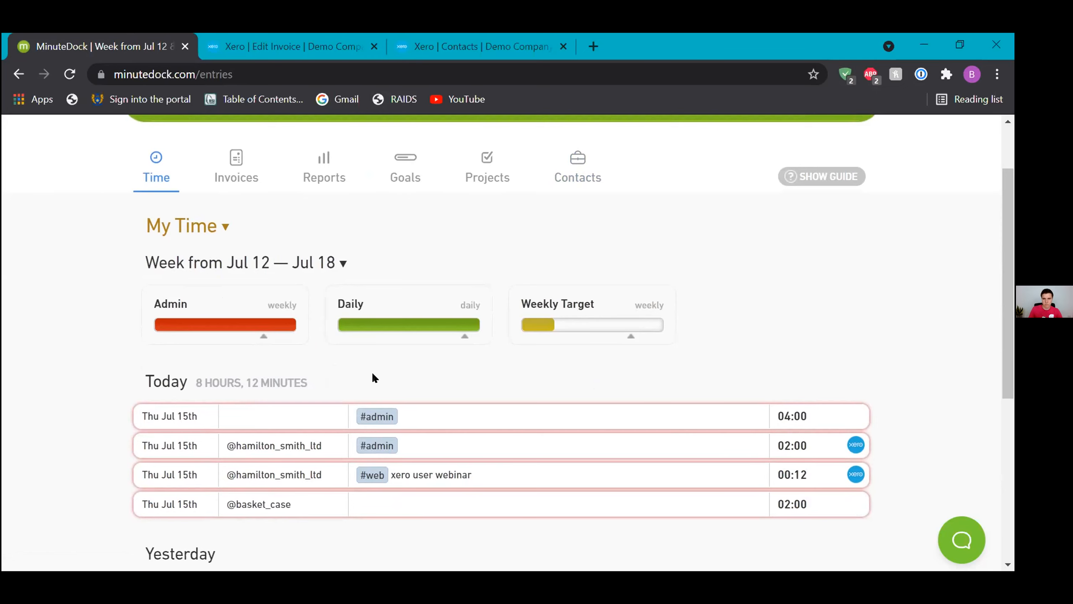
scroll(372, 378, "up", 3)
left_click_drag(372, 370, 571, 256)
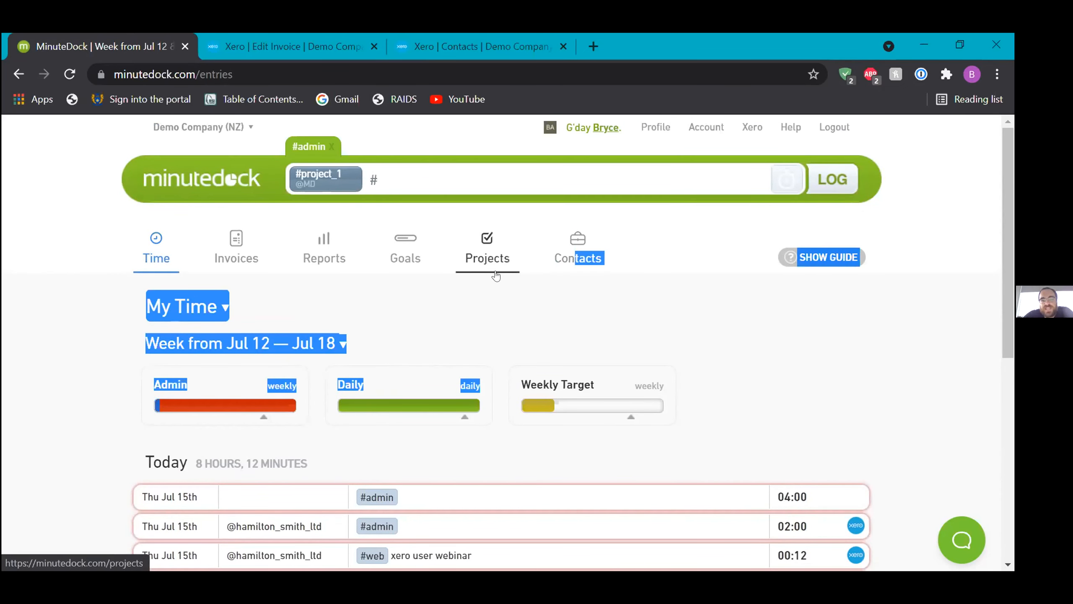
left_click(420, 303)
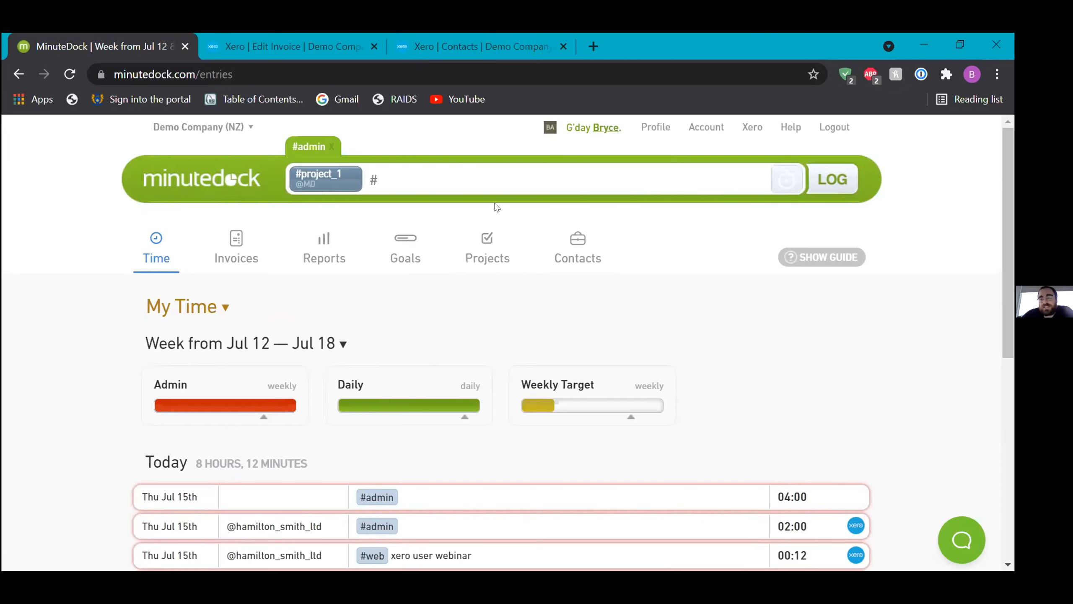
scroll(479, 318, "down", 2)
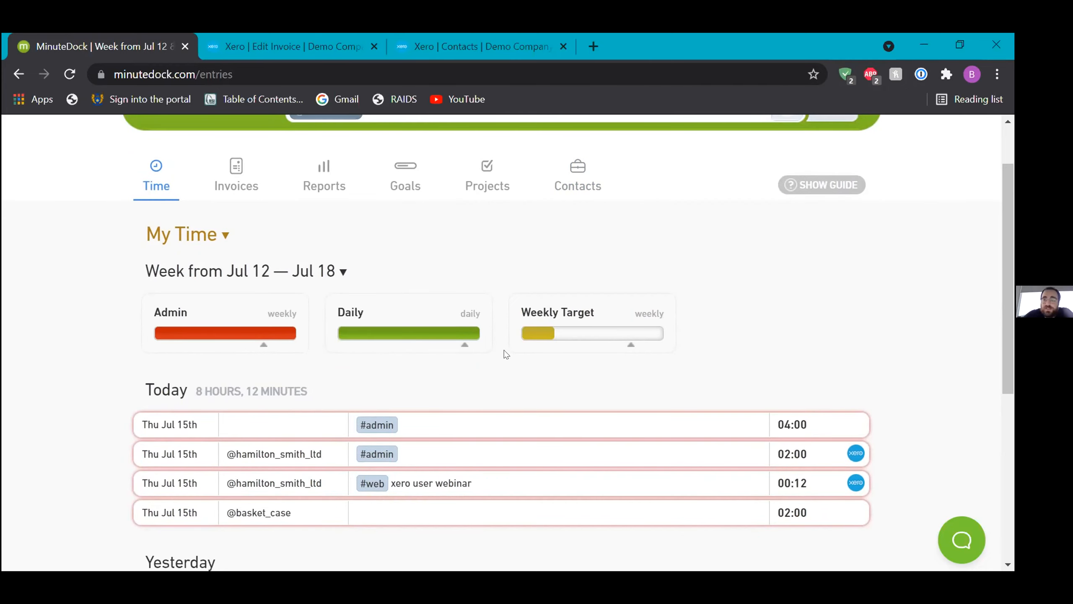
scroll(506, 354, "up", 2)
- Go through the help center to MinuteDock's features page and open the details on Integrations & Apps
left_click(783, 127)
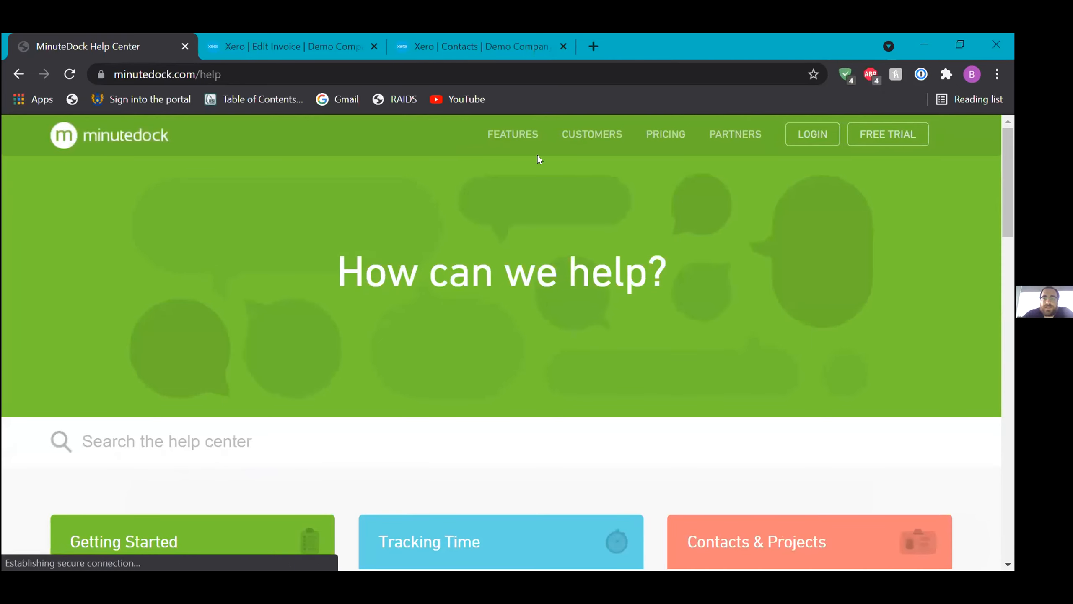
left_click(513, 135)
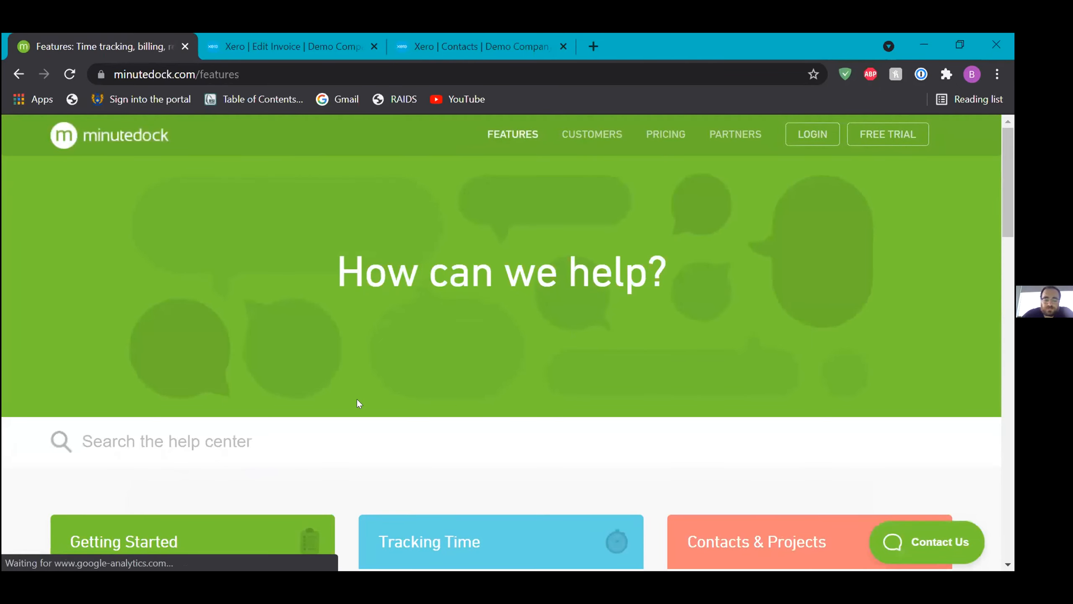
scroll(359, 403, "down", 5)
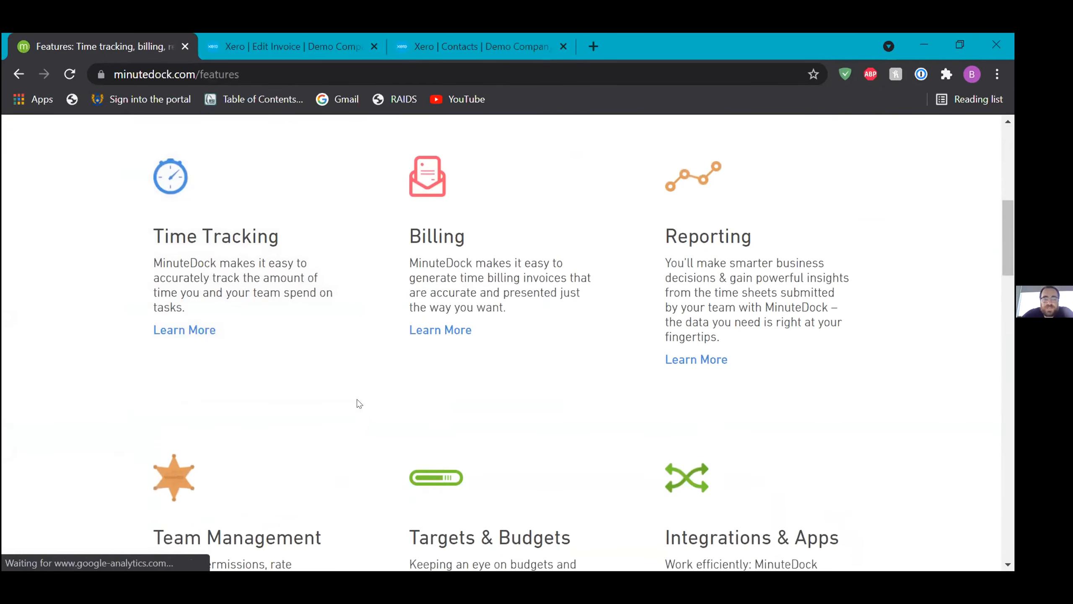
scroll(355, 403, "down", 6)
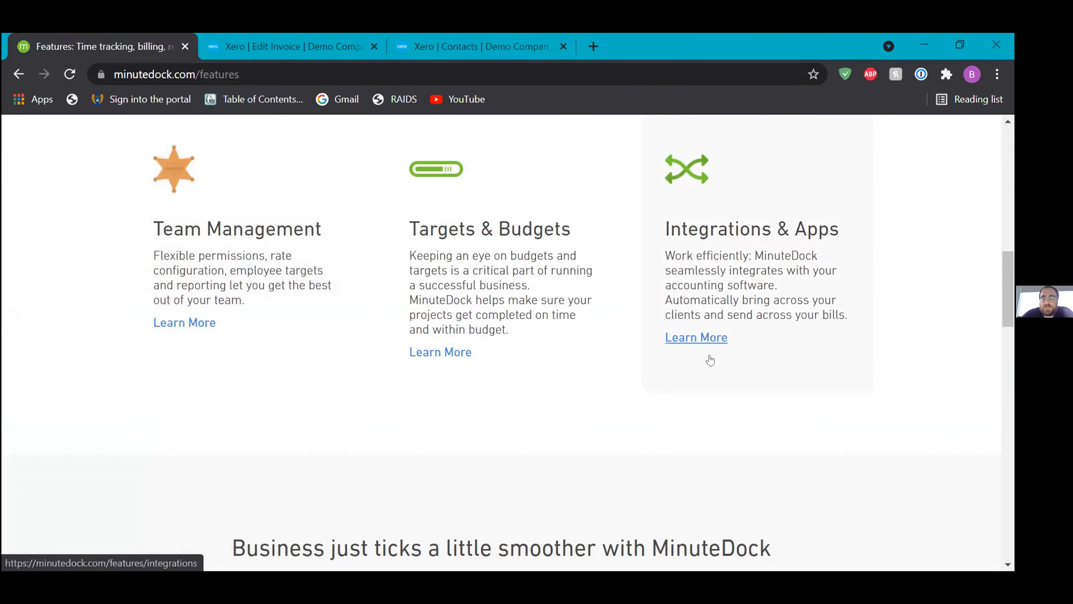
left_click(708, 340)
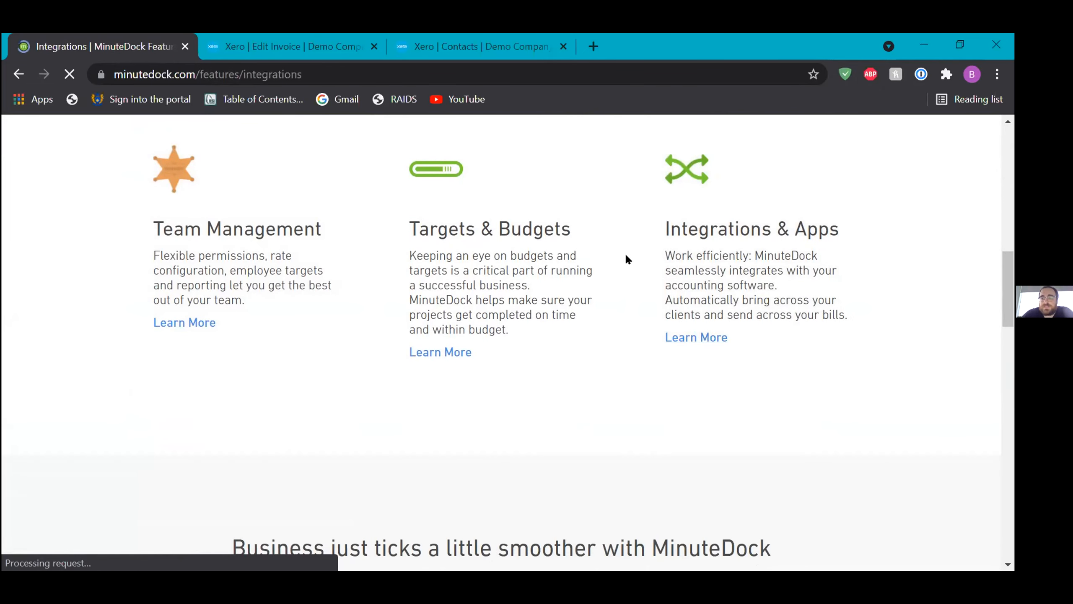
- Examine the integration benefits and the supported accounting software on the integrations page
scroll(319, 386, "down", 7)
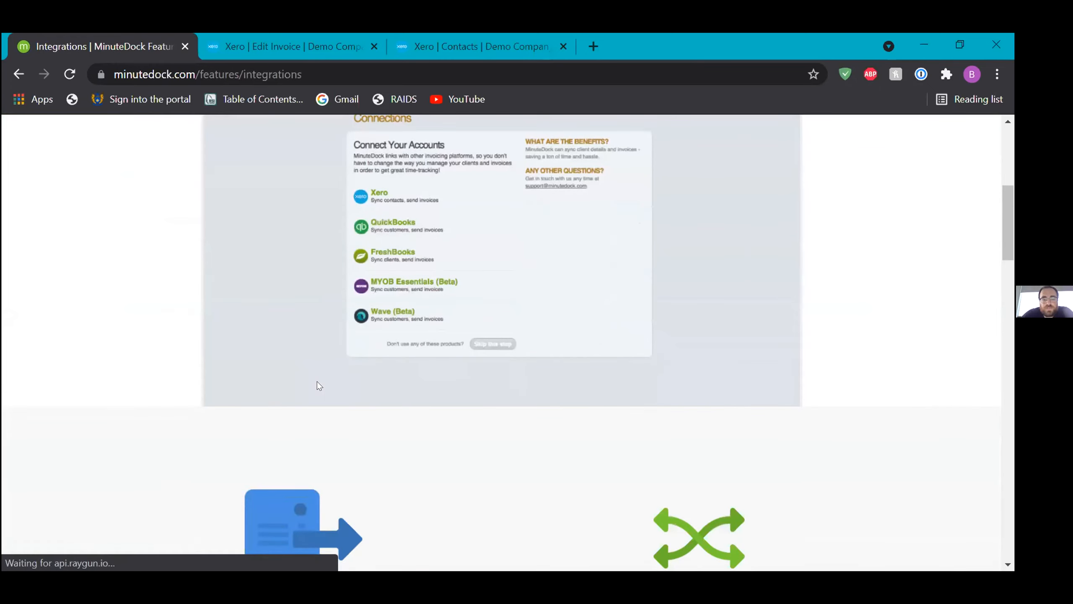
scroll(319, 386, "down", 12)
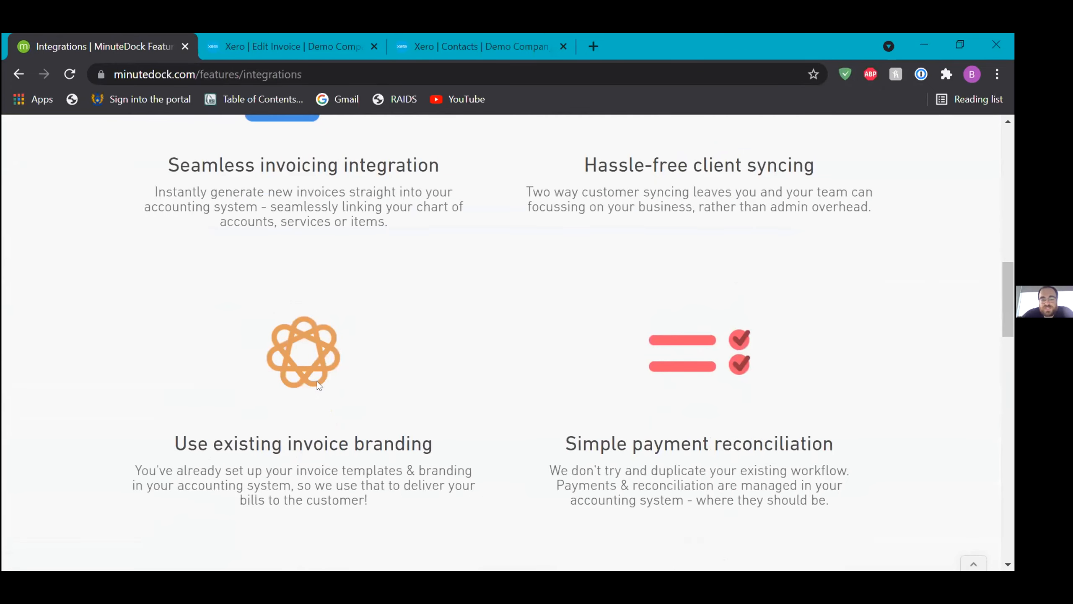
scroll(319, 386, "down", 8)
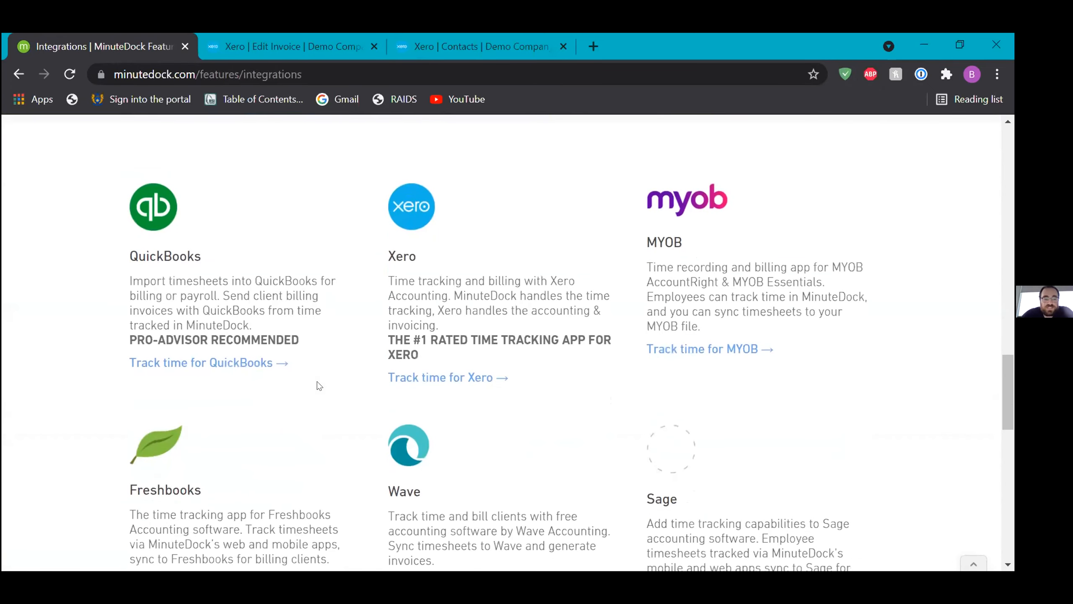
scroll(317, 383, "up", 1)
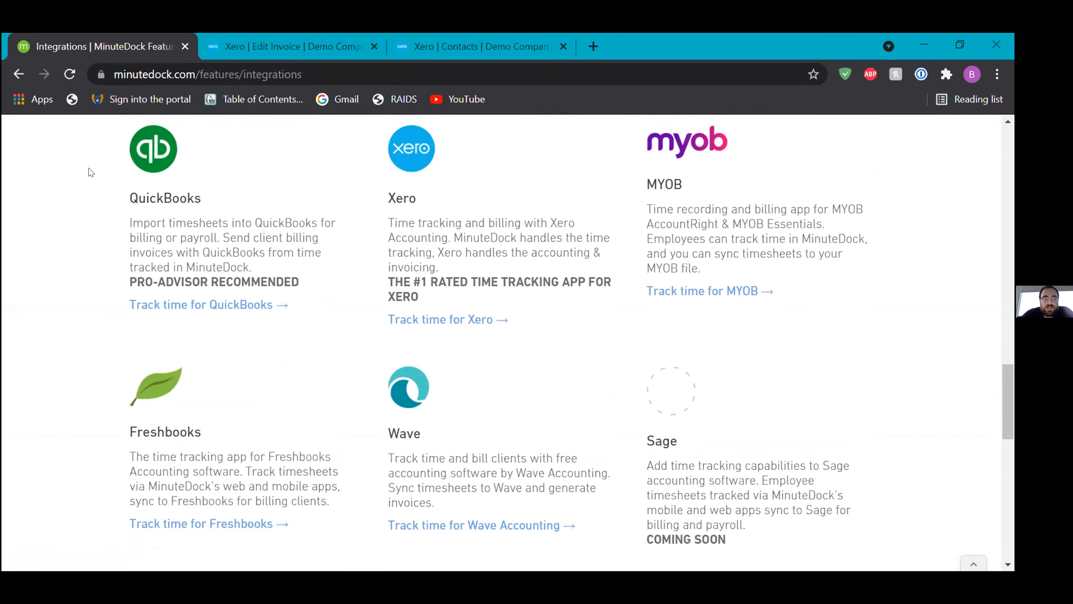
scroll(211, 454, "down", 3)
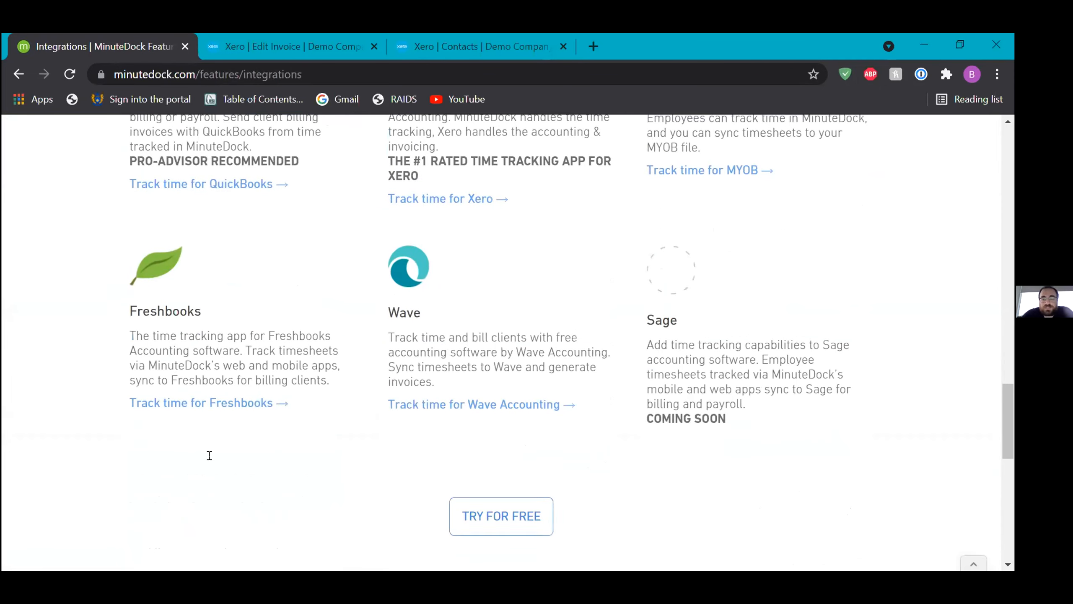
- Review the QuickBooks, Xero, MYOB, Freshbooks, Wave and Sage integration descriptions, and return to the start of the integrations page
scroll(210, 454, "up", 3)
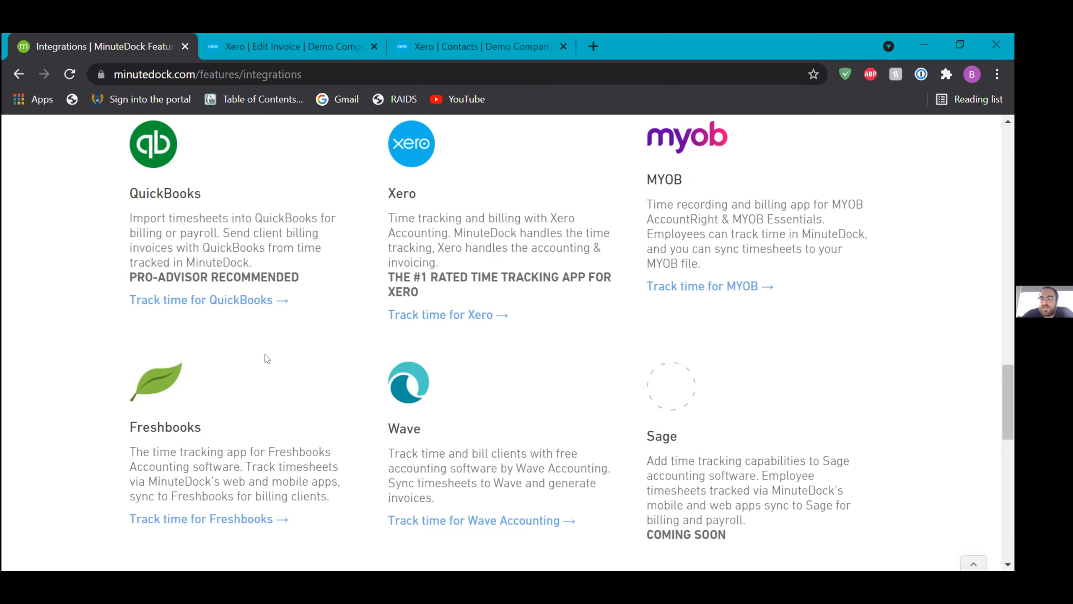
scroll(267, 359, "up", 1)
scroll(267, 358, "down", 1)
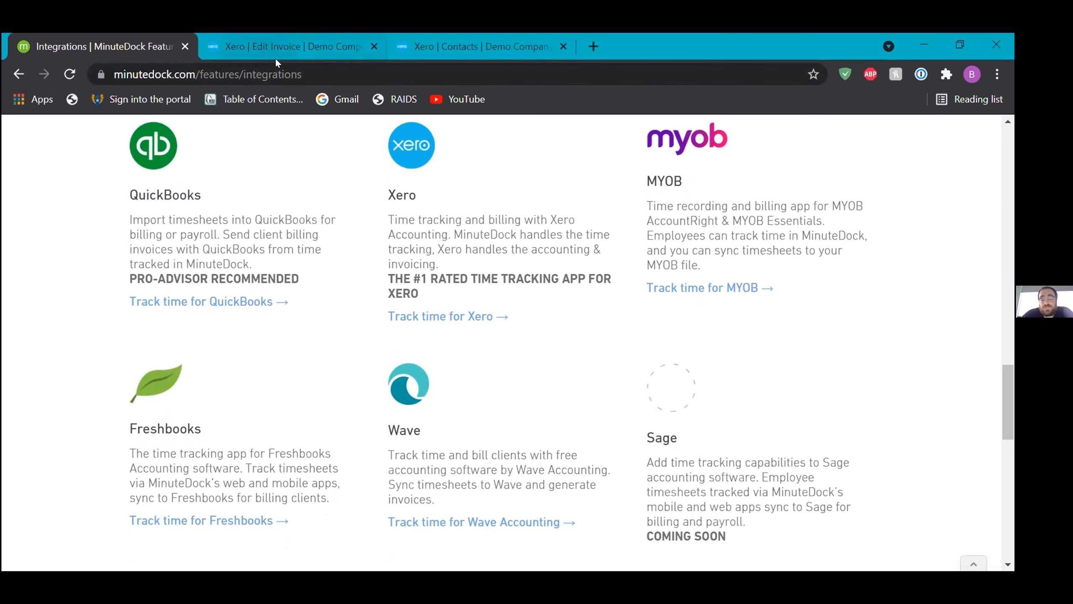
scroll(336, 379, "down", 1)
scroll(336, 378, "up", 1)
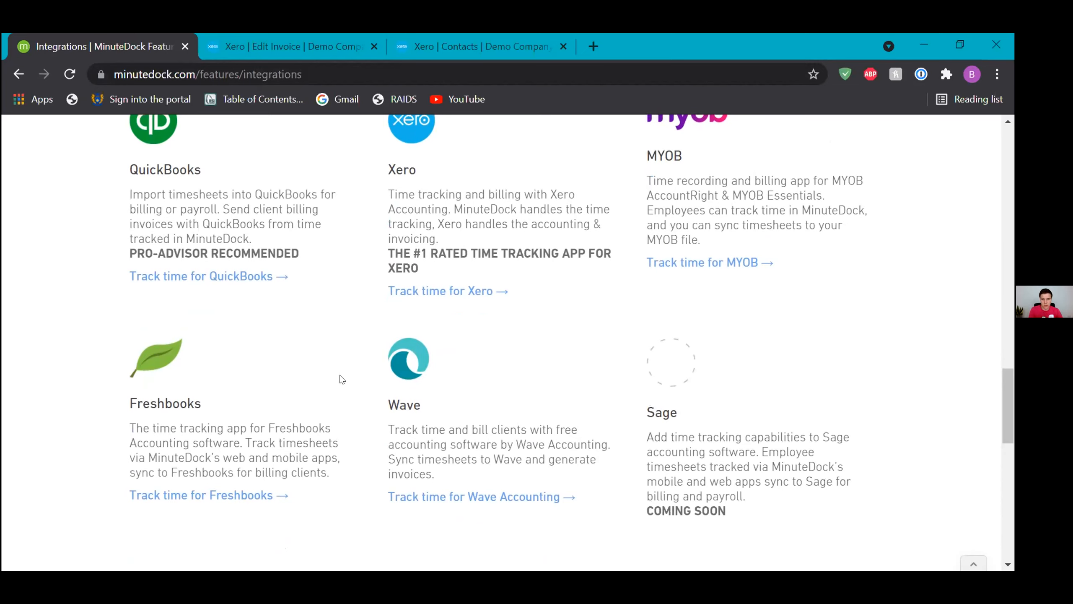
scroll(373, 372, "up", 1)
scroll(373, 375, "up", 10)
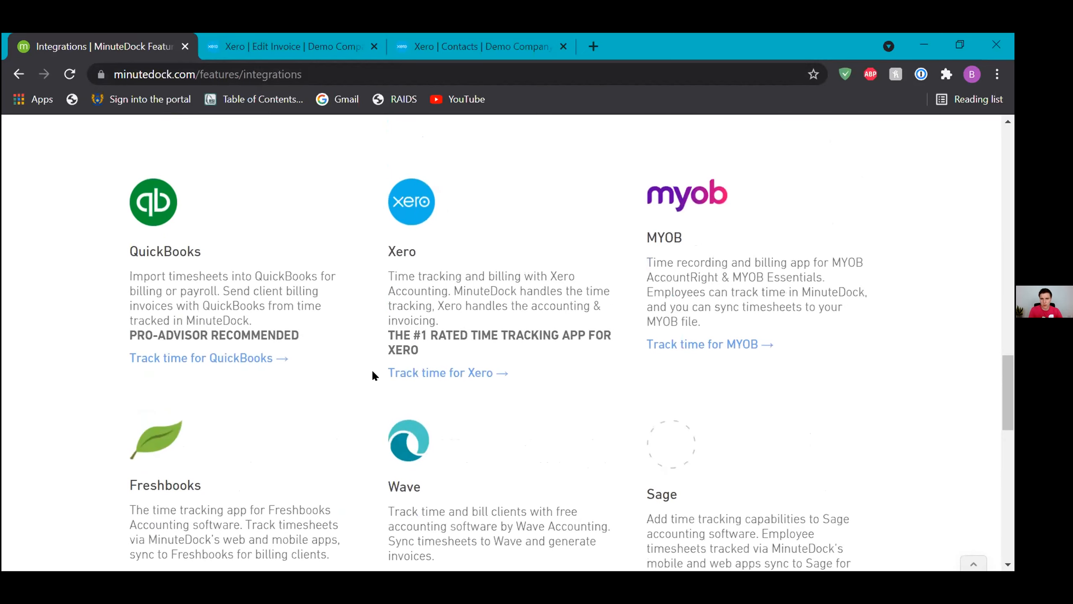
scroll(372, 375, "up", 10)
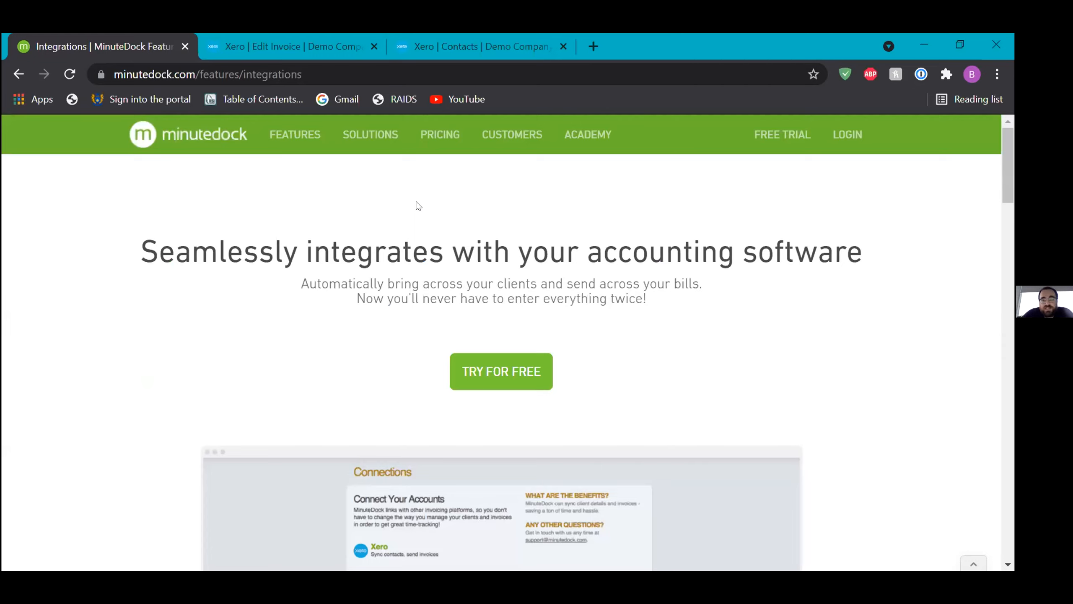
left_click_drag(647, 190, 681, 215)
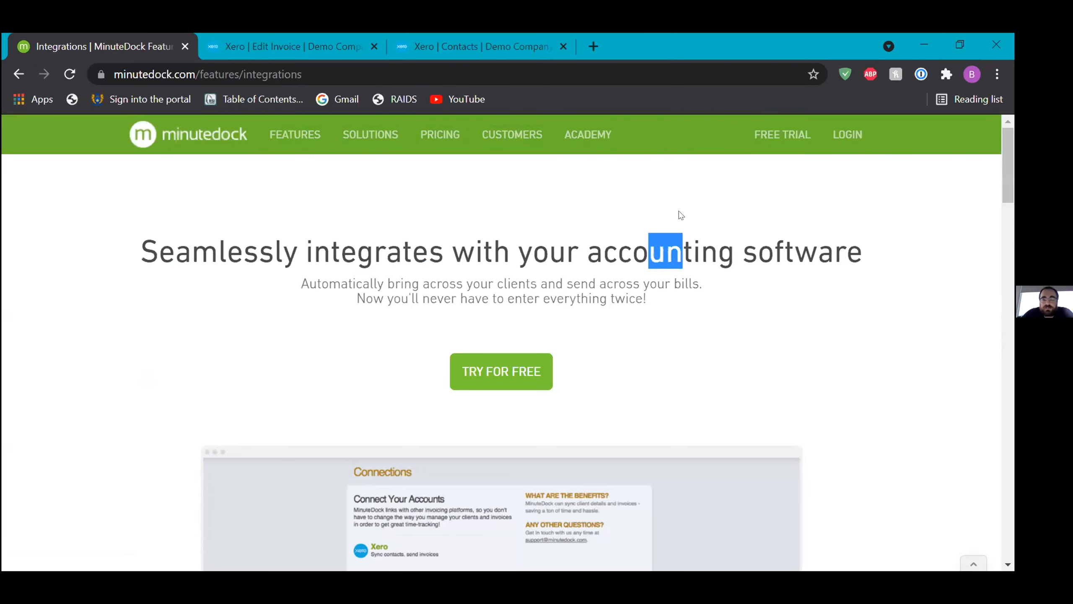
left_click(744, 181)
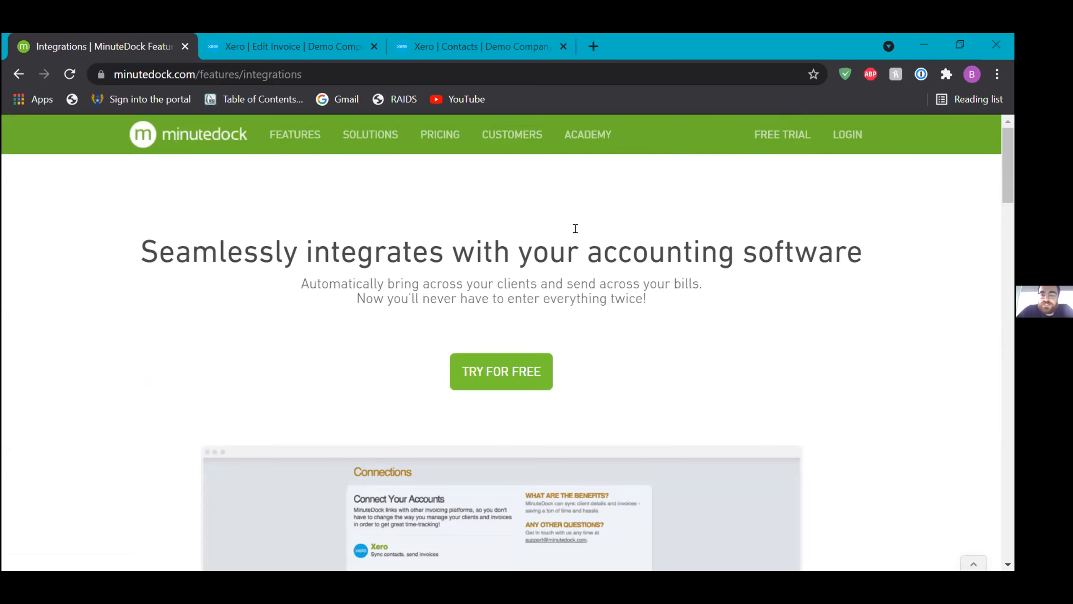
scroll(556, 199, "down", 1)
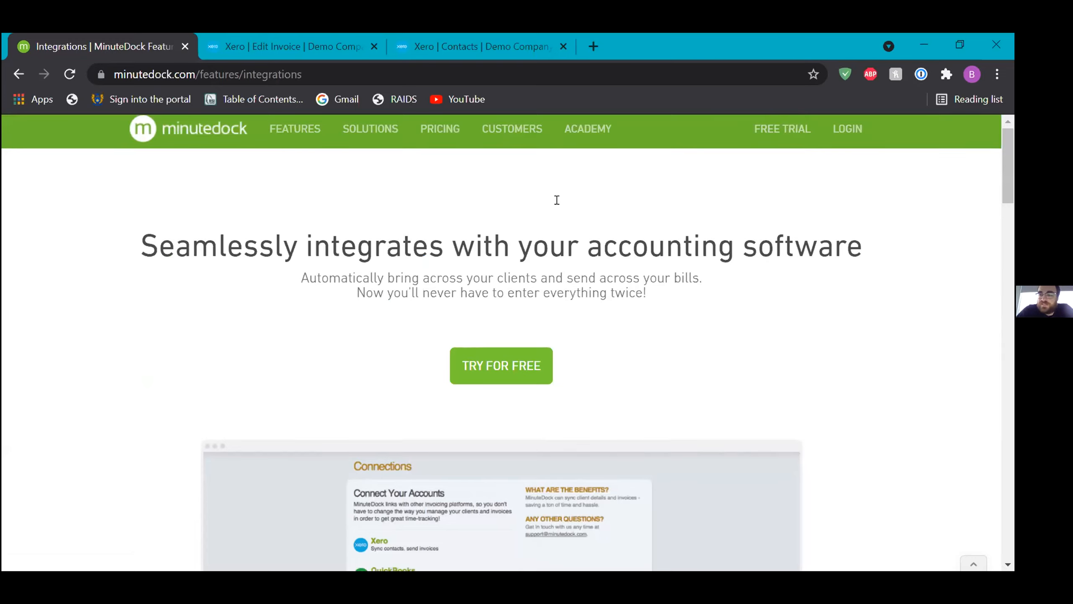
scroll(557, 203, "up", 1)
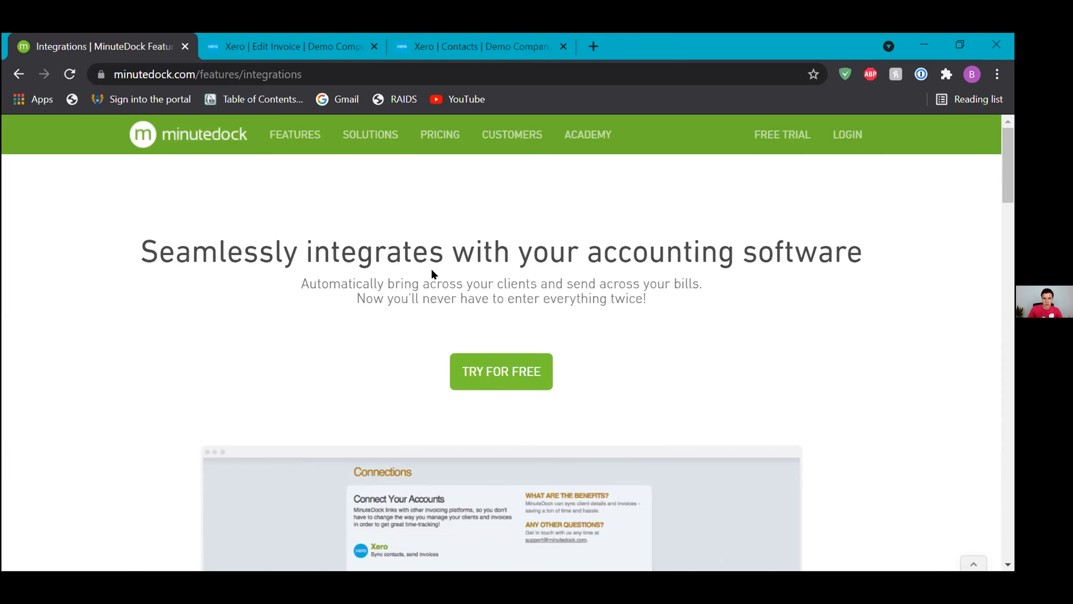
scroll(437, 253, "down", 2)
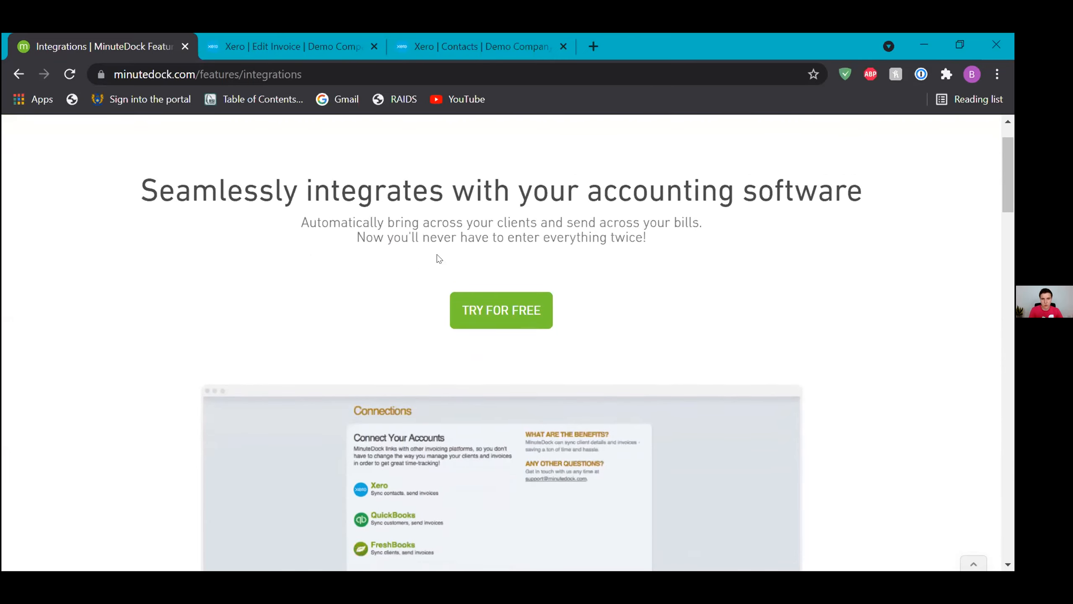
scroll(300, 304, "up", 2)
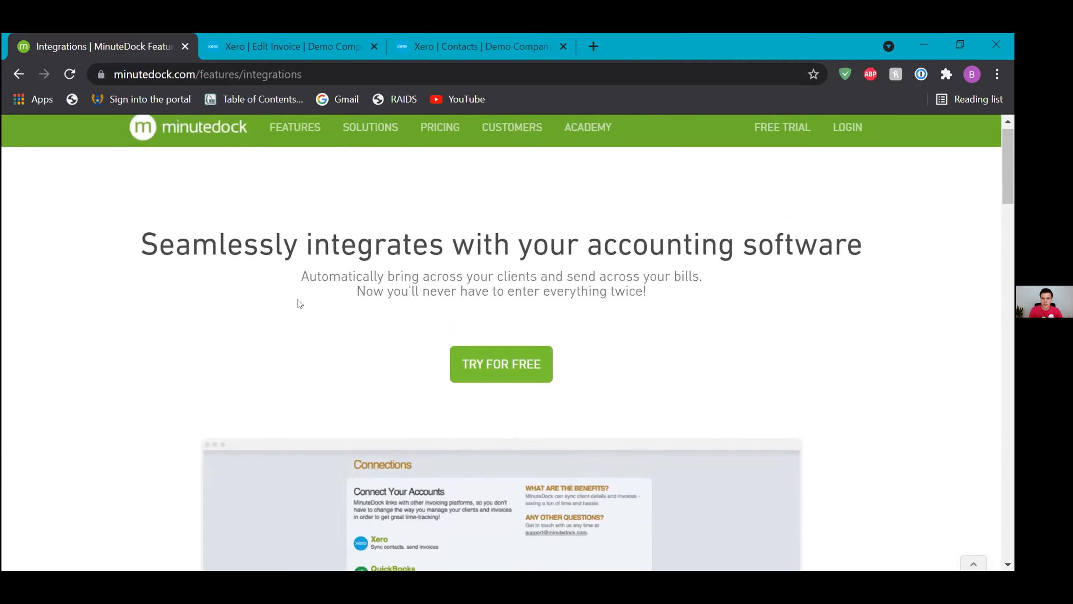